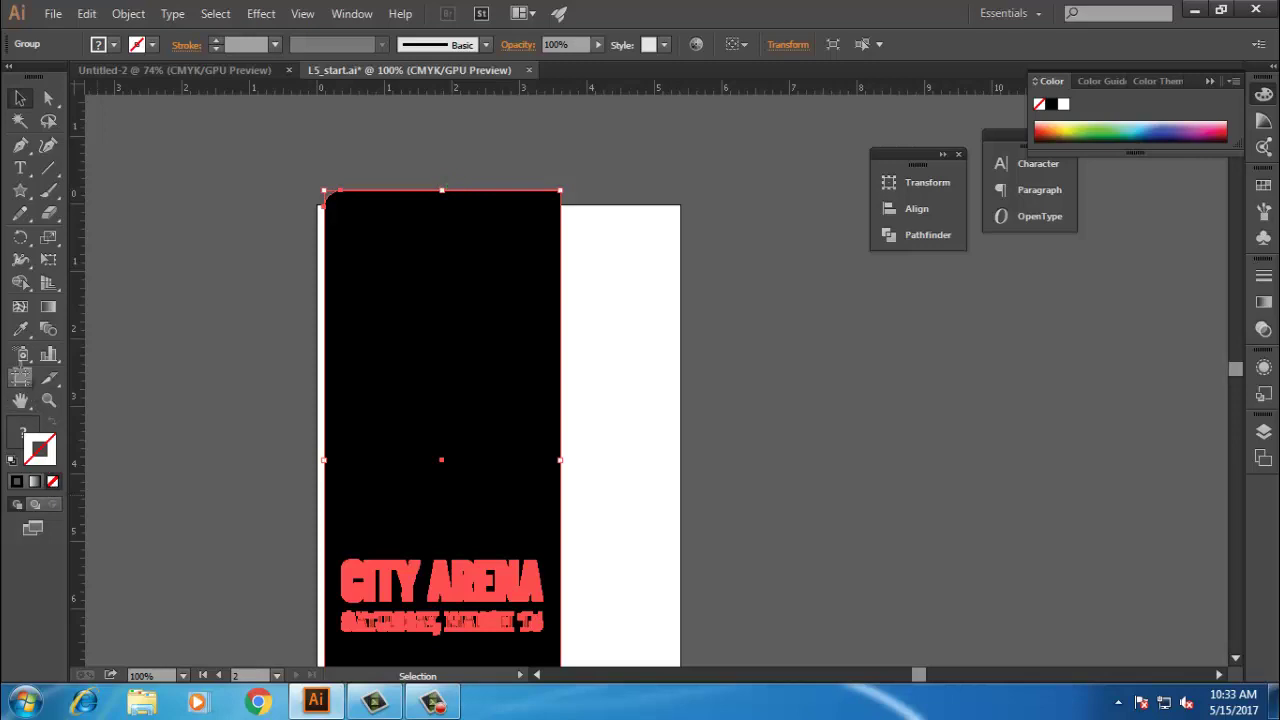
# Step: Fit Artboard 2's top, bottom and left edges to the black ticket, making the artboard 8 in high
pyautogui.click(20, 378)
pyautogui.moveTo(502, 203); pyautogui.dragTo(500, 190)
pyautogui.scroll(-5, 412, 499)
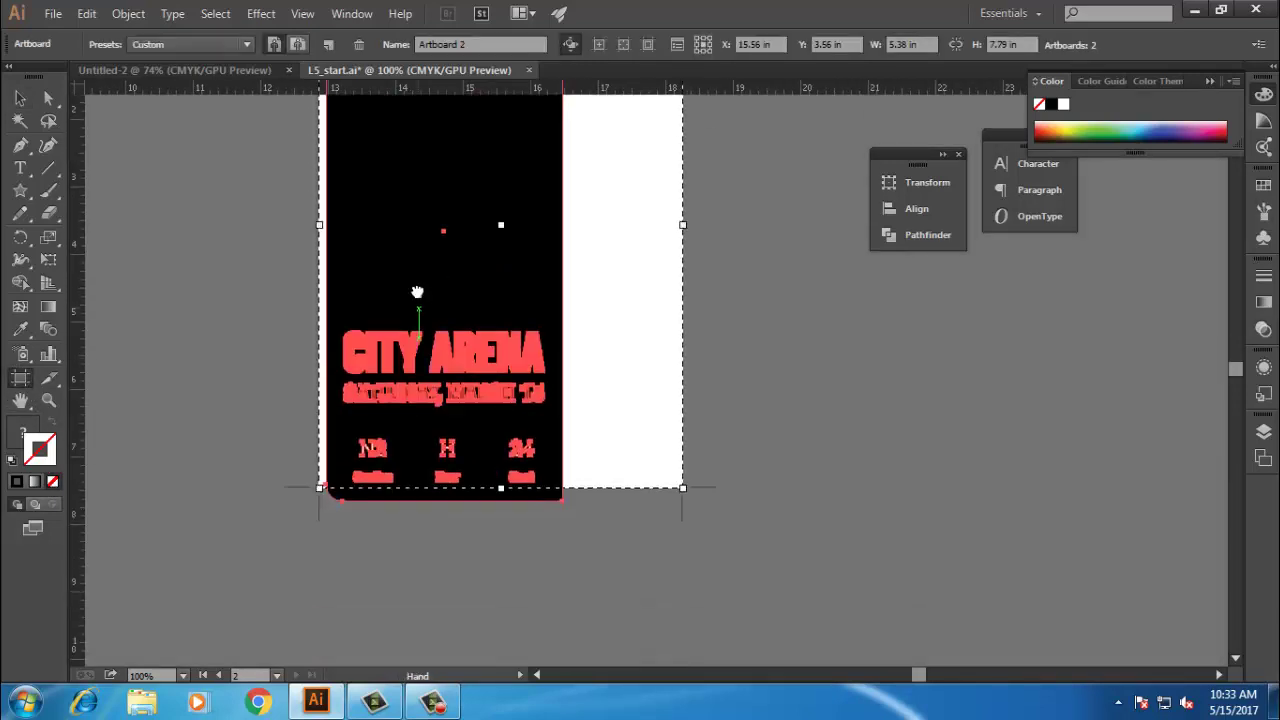
pyautogui.moveTo(616, 466); pyautogui.dragTo(616, 485)
pyautogui.moveTo(320, 213); pyautogui.dragTo(328, 213)
pyautogui.moveTo(423, 194); pyautogui.dragTo(463, 363)
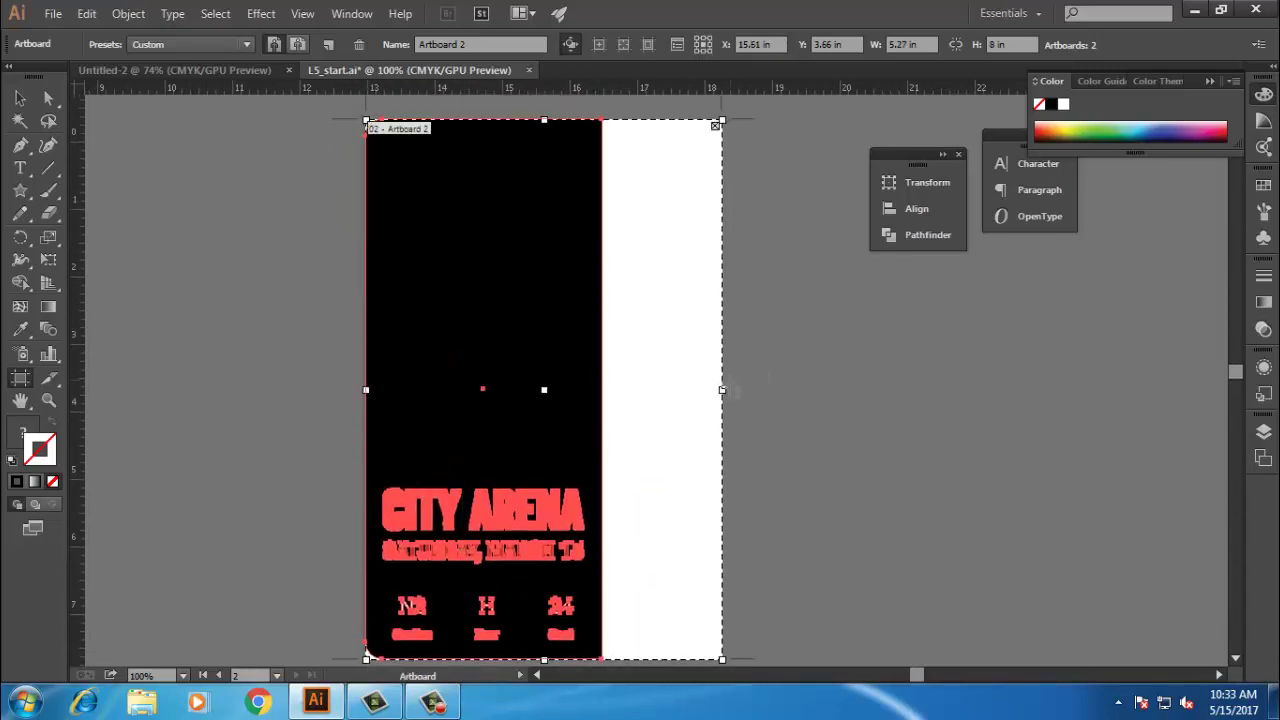
# Step: Narrow Artboard 2 to 3.5 in by fitting its right edge to the black ticket
pyautogui.moveTo(721, 390); pyautogui.dragTo(598, 390)
pyautogui.hotkey('ctrl', 'z')
pyautogui.moveTo(721, 390); pyautogui.dragTo(602, 390)
pyautogui.click(20, 98)
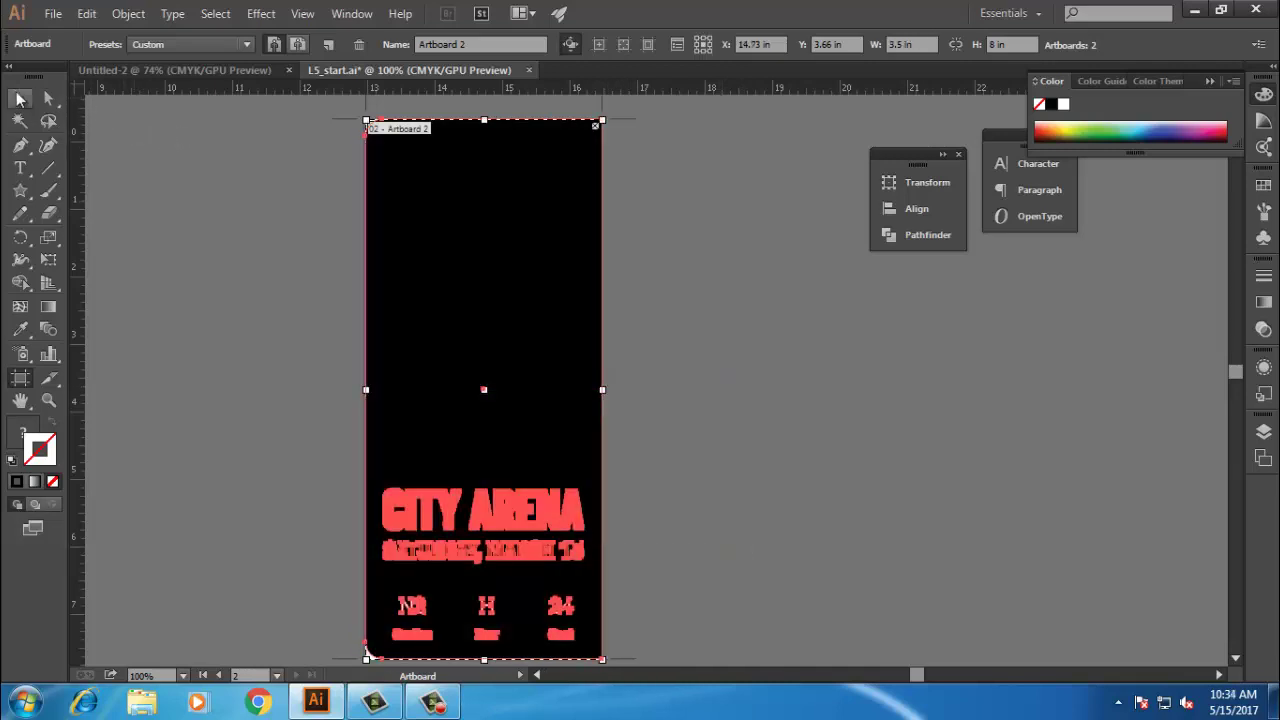
# Step: Display the list of artboards with all the artwork in view
pyautogui.scroll(-1, 238, 262)
pyautogui.hotkey('ctrl', '-')
pyautogui.hotkey('ctrl', '-')
pyautogui.hotkey('ctrl', '-')
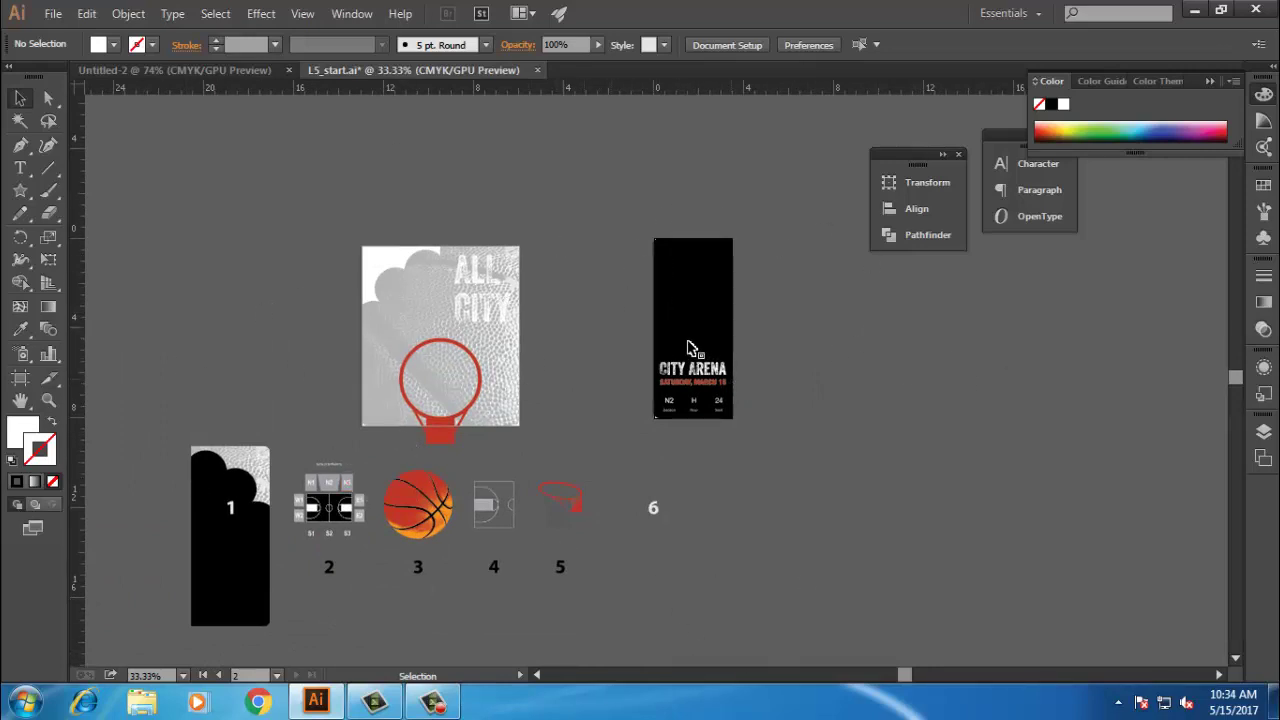
pyautogui.scroll(-1, 315, 430)
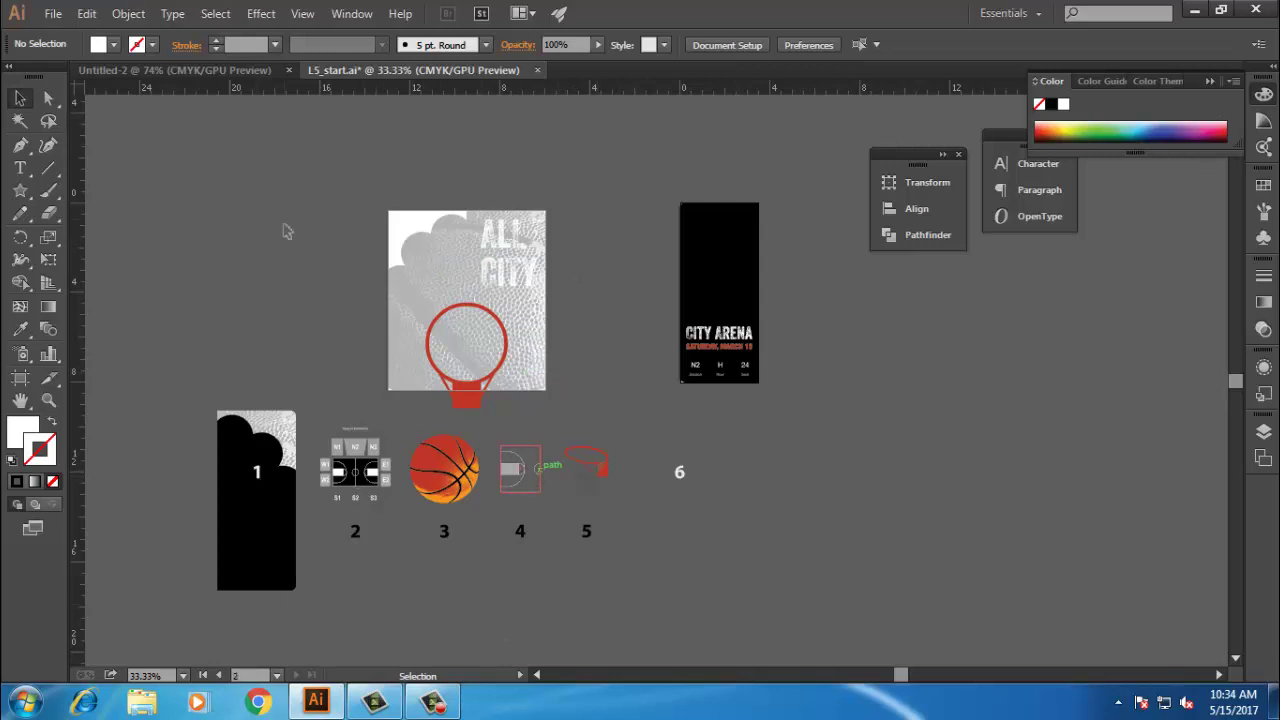
pyautogui.click(1264, 456)
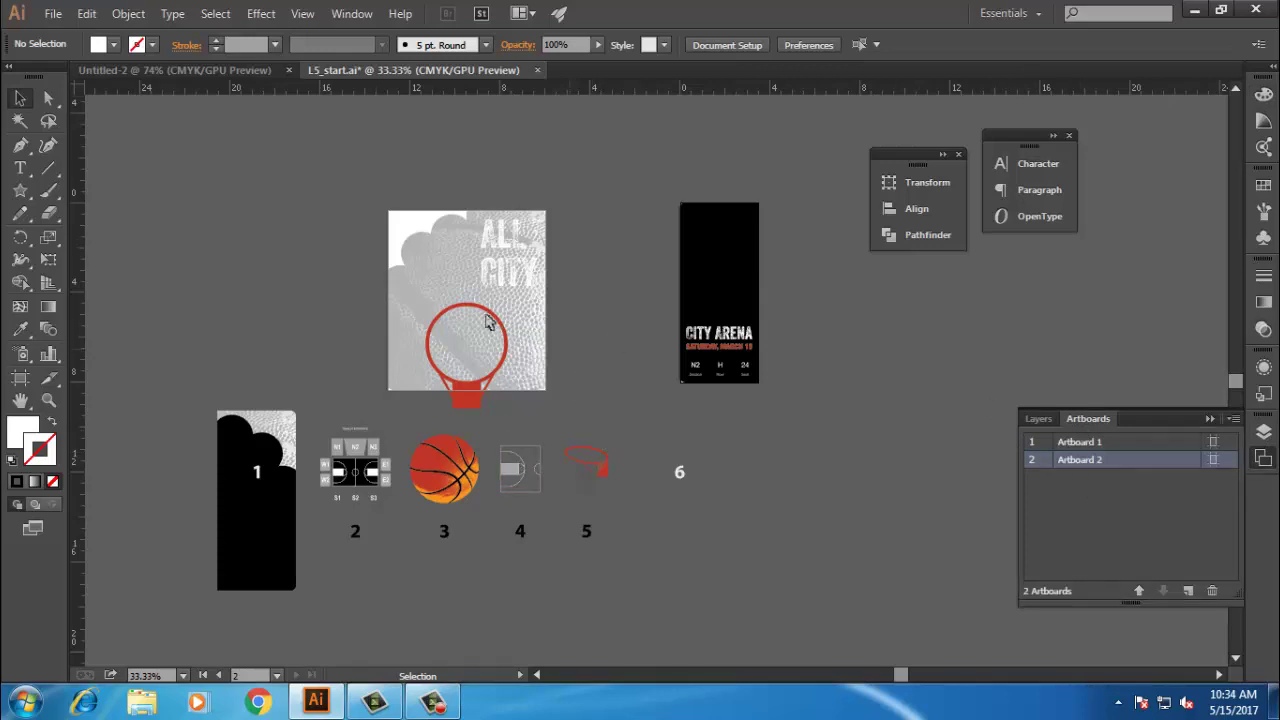
# Step: Move the basketball hoop with net from above number 5 onto the upper right part of the black ticket
pyautogui.scroll(2, 557, 514)
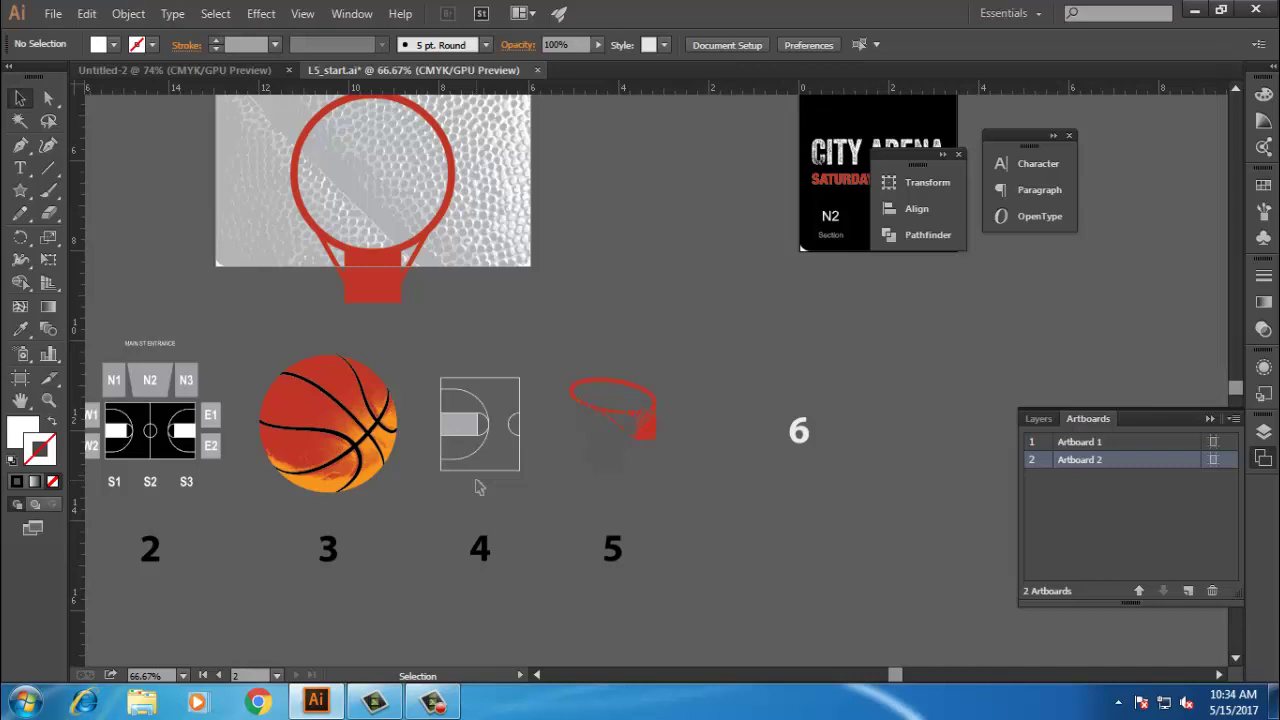
pyautogui.click(618, 396)
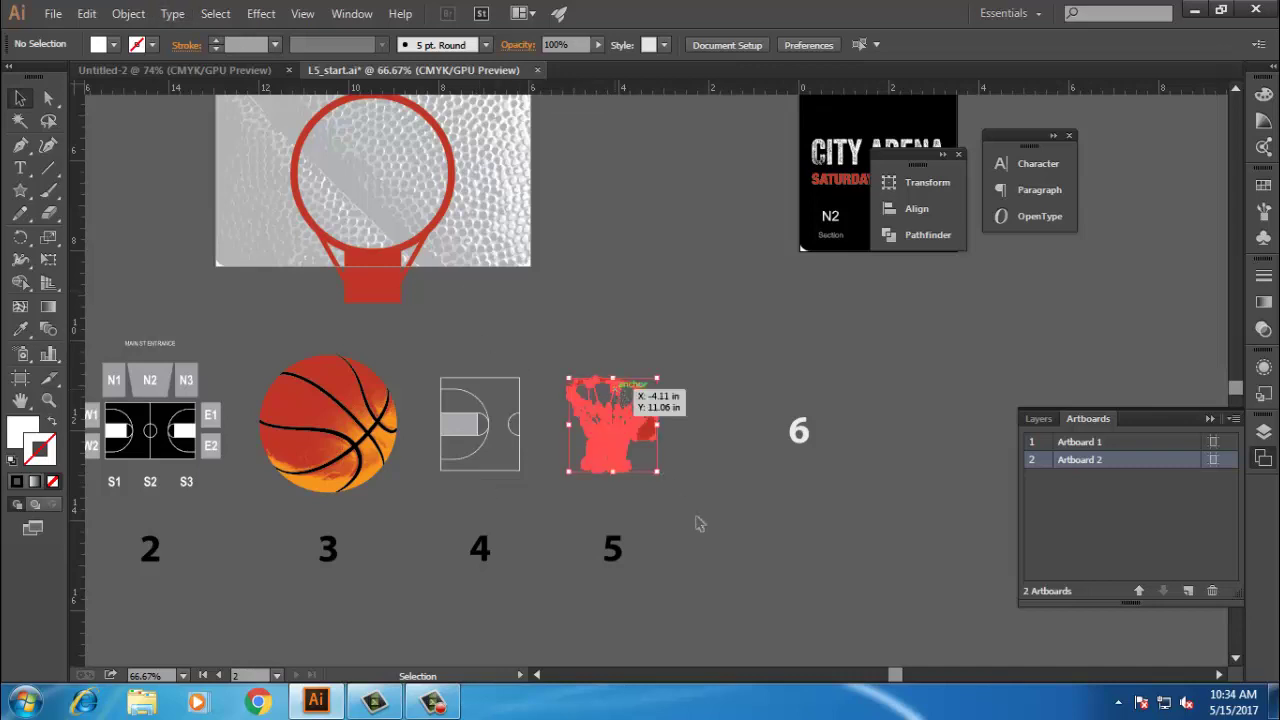
pyautogui.click(714, 534)
pyautogui.moveTo(629, 429); pyautogui.dragTo(678, 347)
pyautogui.moveTo(711, 420); pyautogui.dragTo(370, 567)
pyautogui.moveTo(349, 510); pyautogui.dragTo(520, 378)
pyautogui.click(578, 291)
# Step: Select the hoop on the ticket and examine its X and Y position values
pyautogui.click(430, 326)
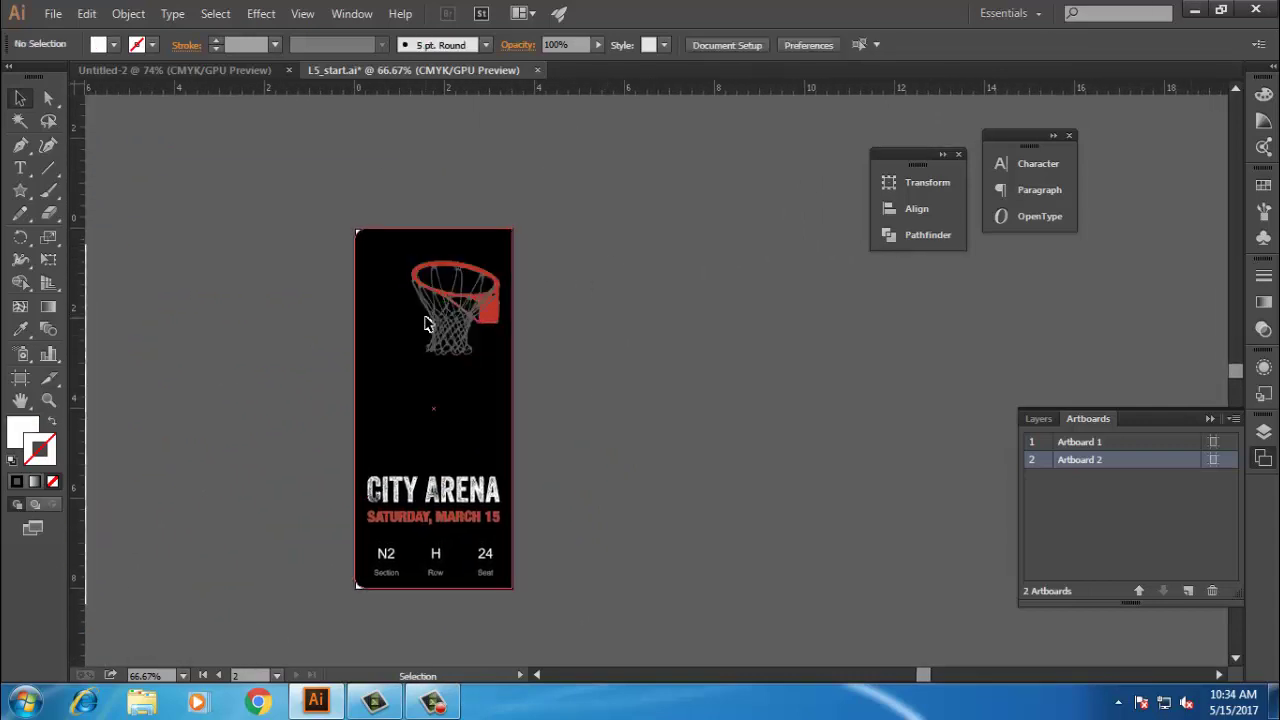
pyautogui.click(445, 327)
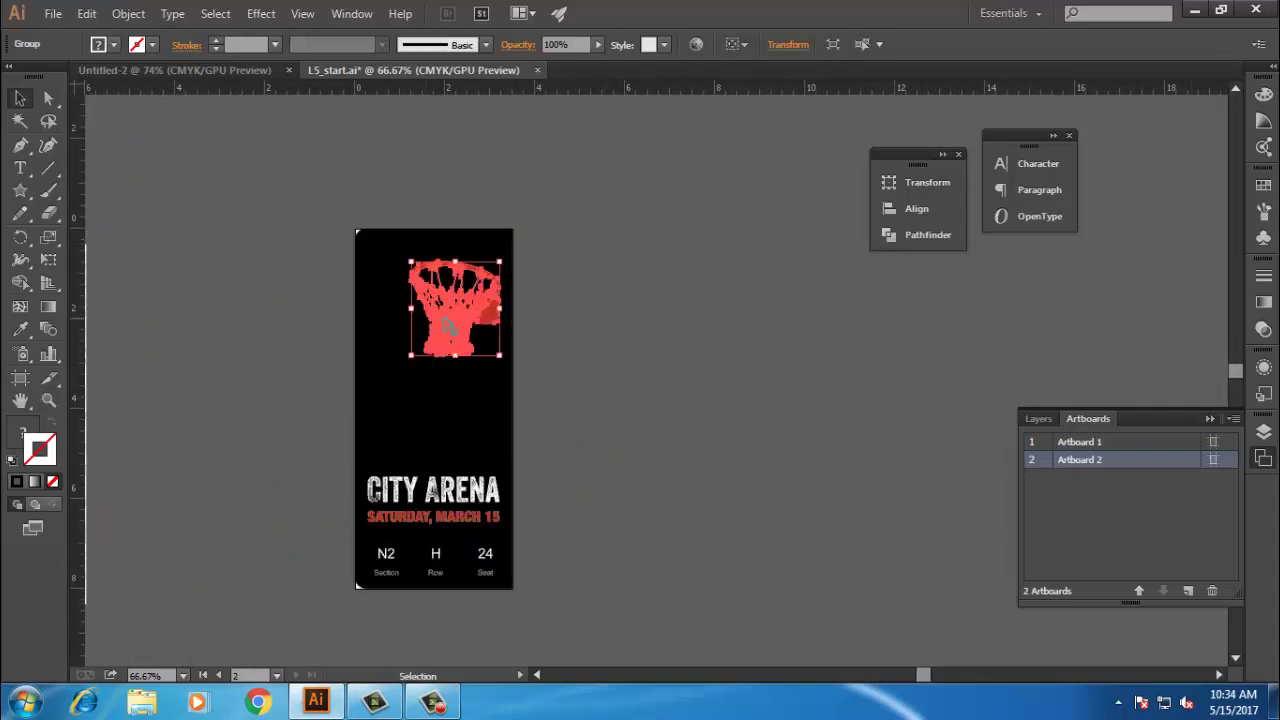
pyautogui.click(788, 44)
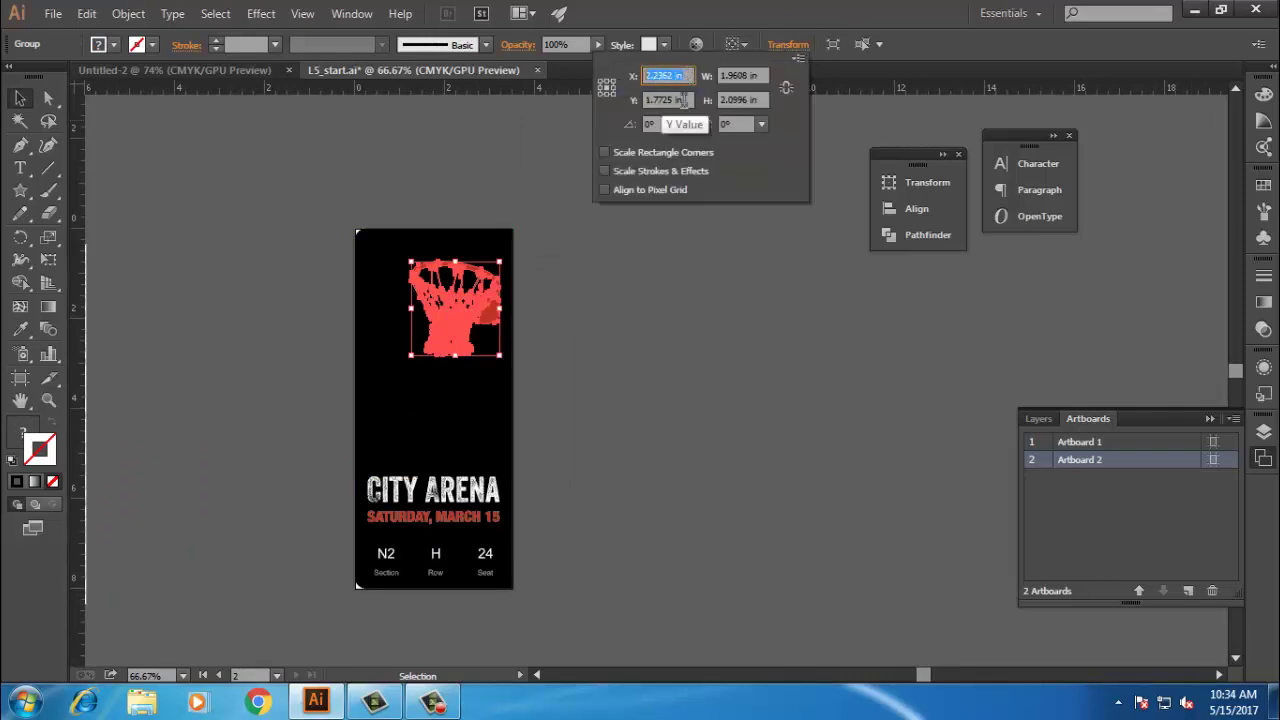
pyautogui.click(646, 100)
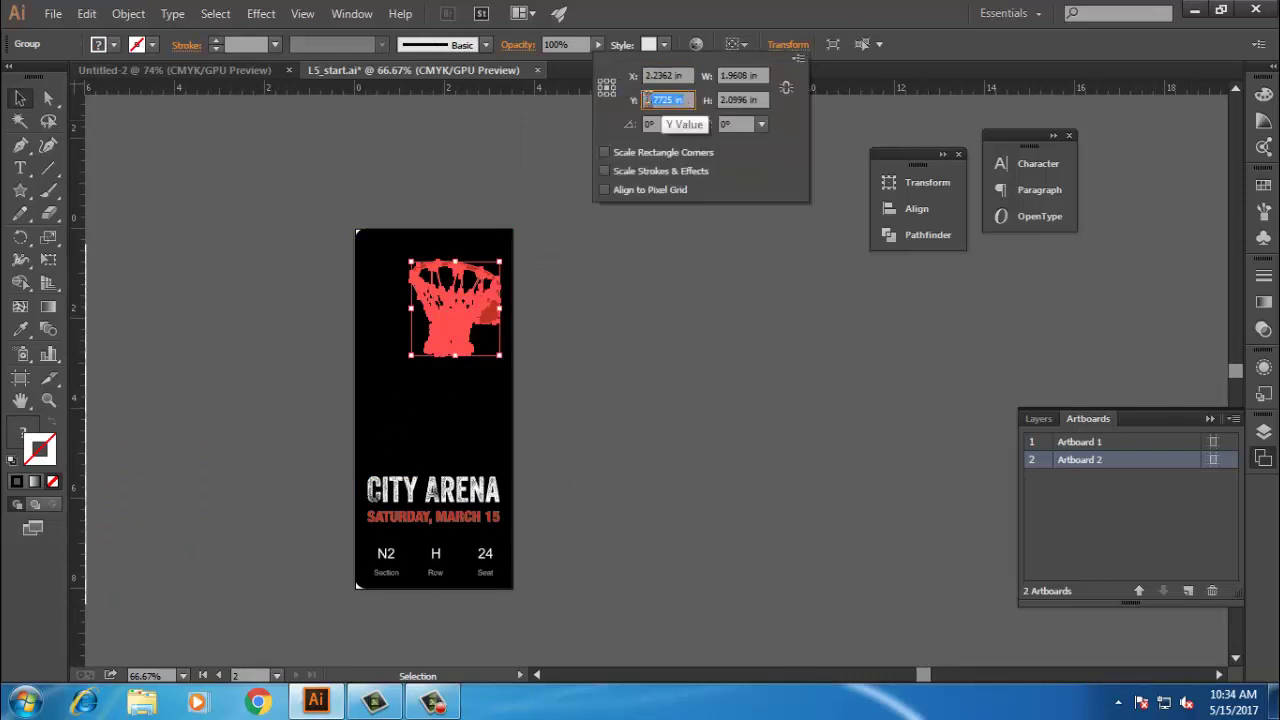
pyautogui.click(665, 75)
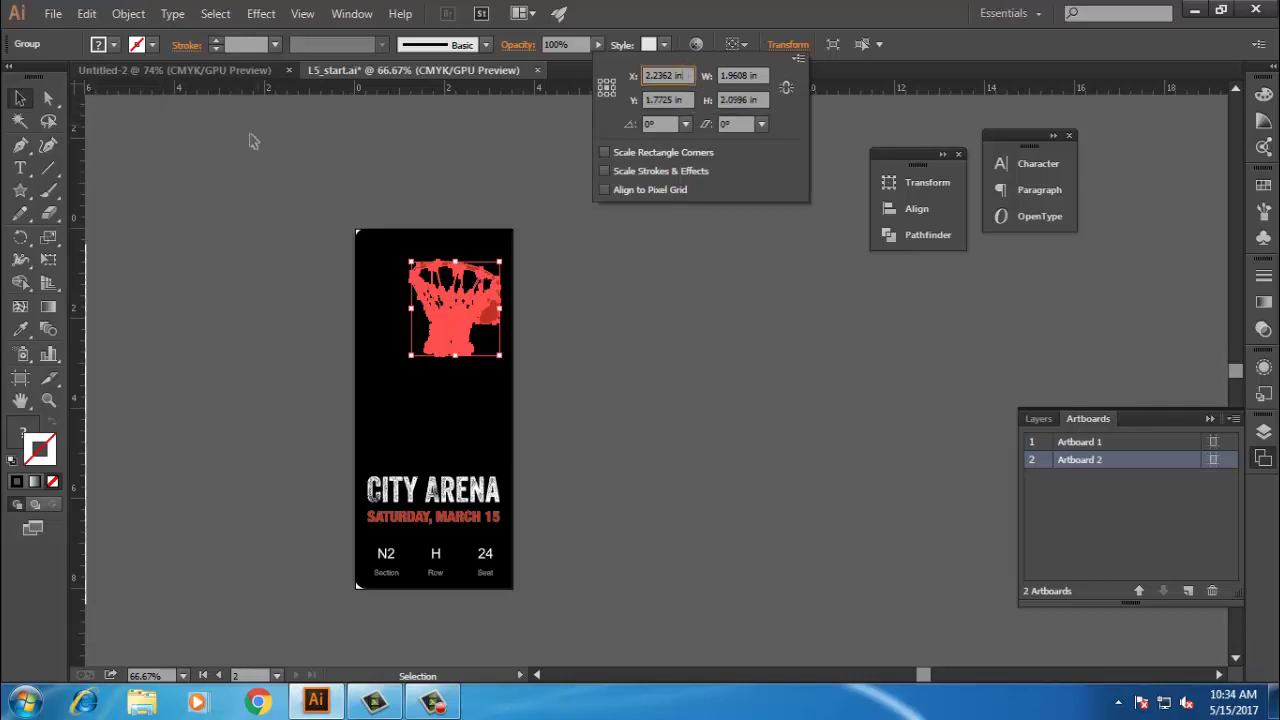
pyautogui.click(135, 125)
# Step: Examine the measurement unit and global ruler options of the document rulers
pyautogui.rightClick(80, 93)
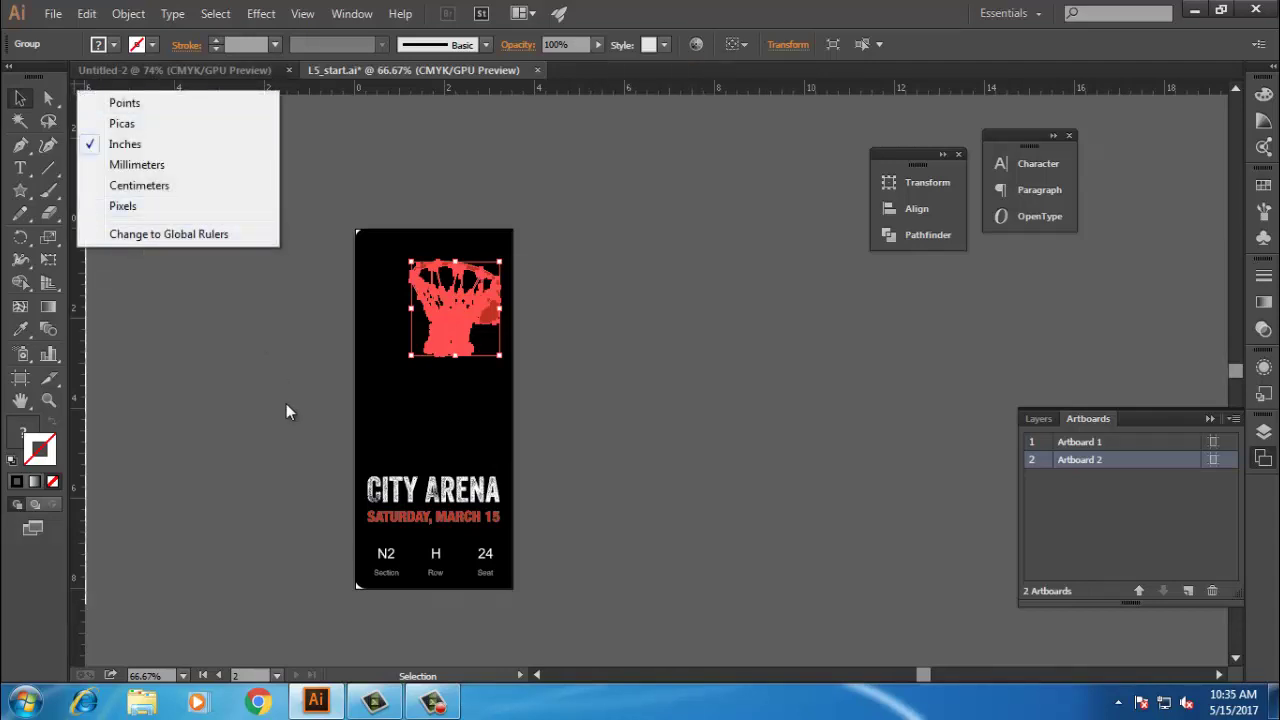
pyautogui.click(252, 375)
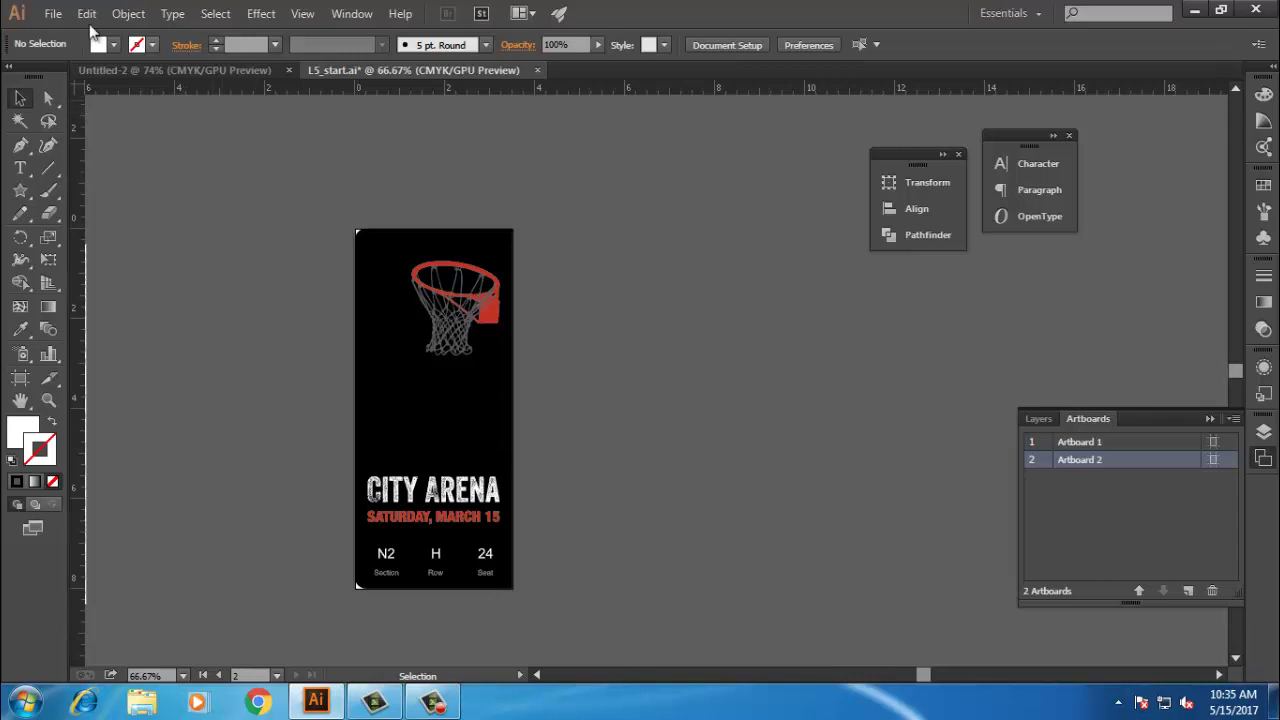
pyautogui.rightClick(107, 87)
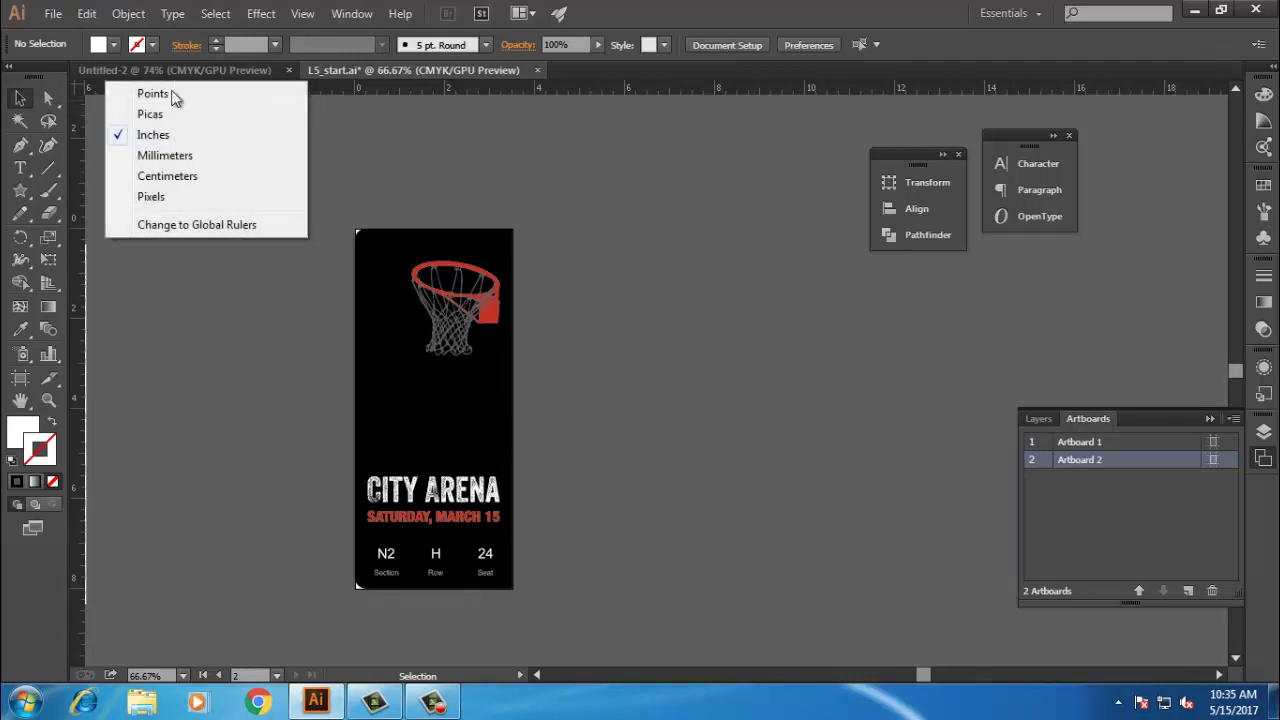
pyautogui.click(226, 228)
# Step: Select the black ticket group and examine its position and size values
pyautogui.click(410, 347)
pyautogui.moveTo(191, 429); pyautogui.dragTo(409, 374)
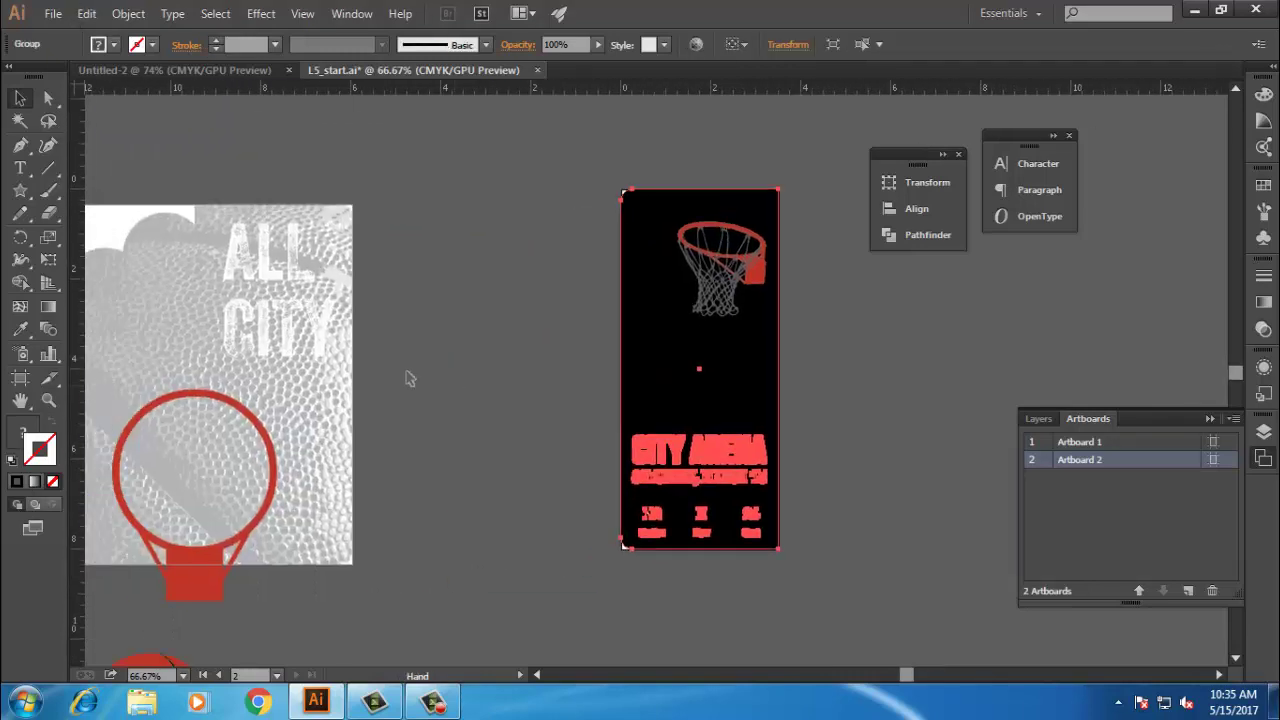
pyautogui.click(786, 45)
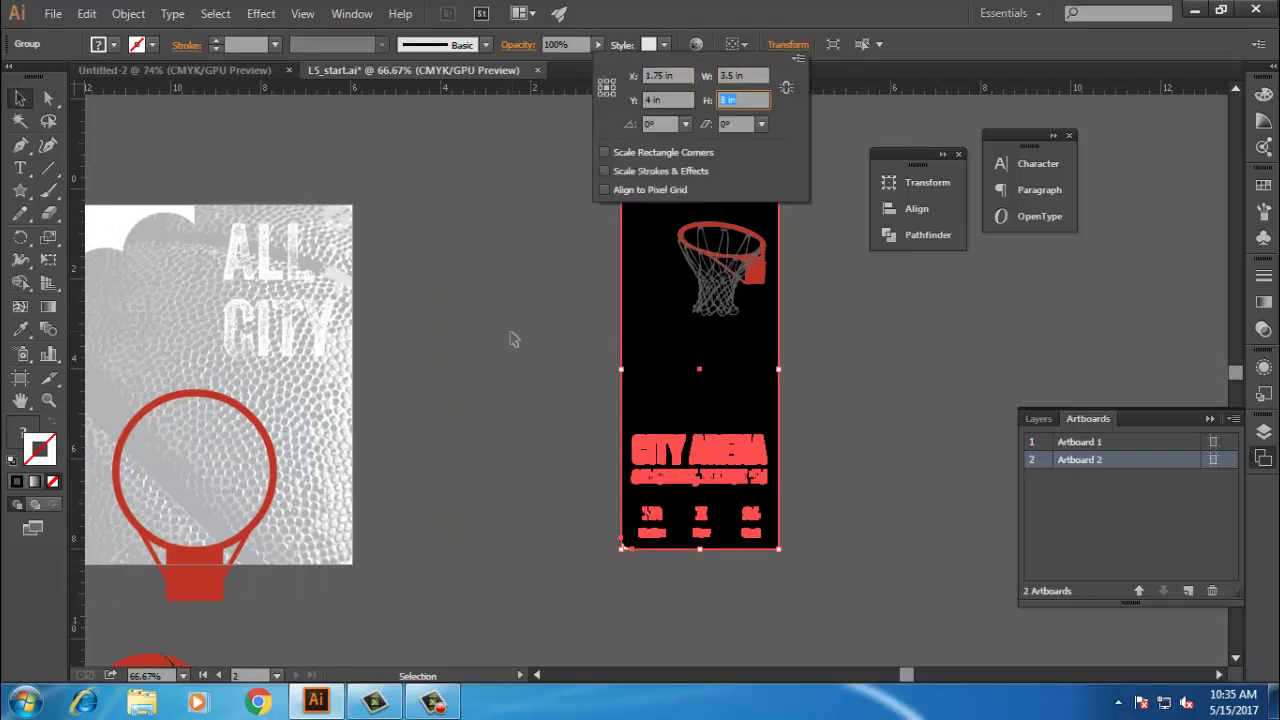
# Step: Try moving the hoop lower on the ticket and undo the move
pyautogui.moveTo(434, 406); pyautogui.dragTo(506, 317)
pyautogui.hotkey('ctrl', '-')
pyautogui.click(600, 310)
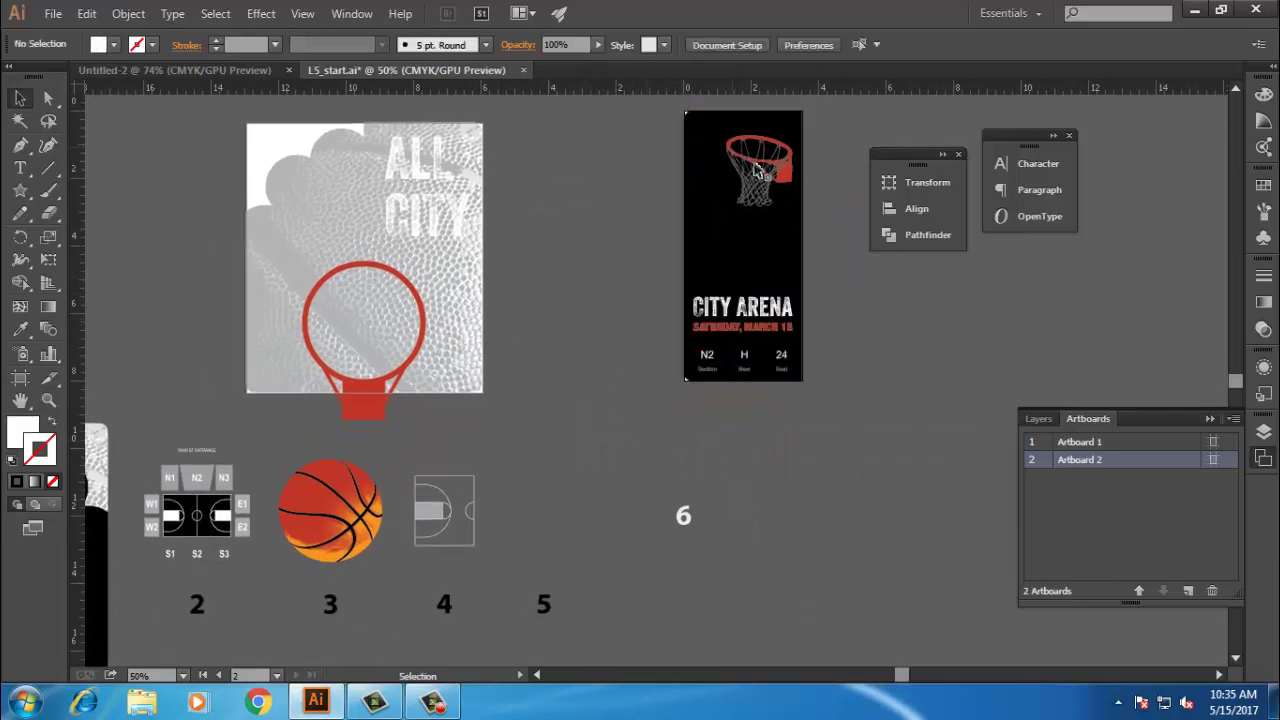
pyautogui.moveTo(768, 178); pyautogui.dragTo(703, 306)
pyautogui.hotkey('ctrl', 'z')
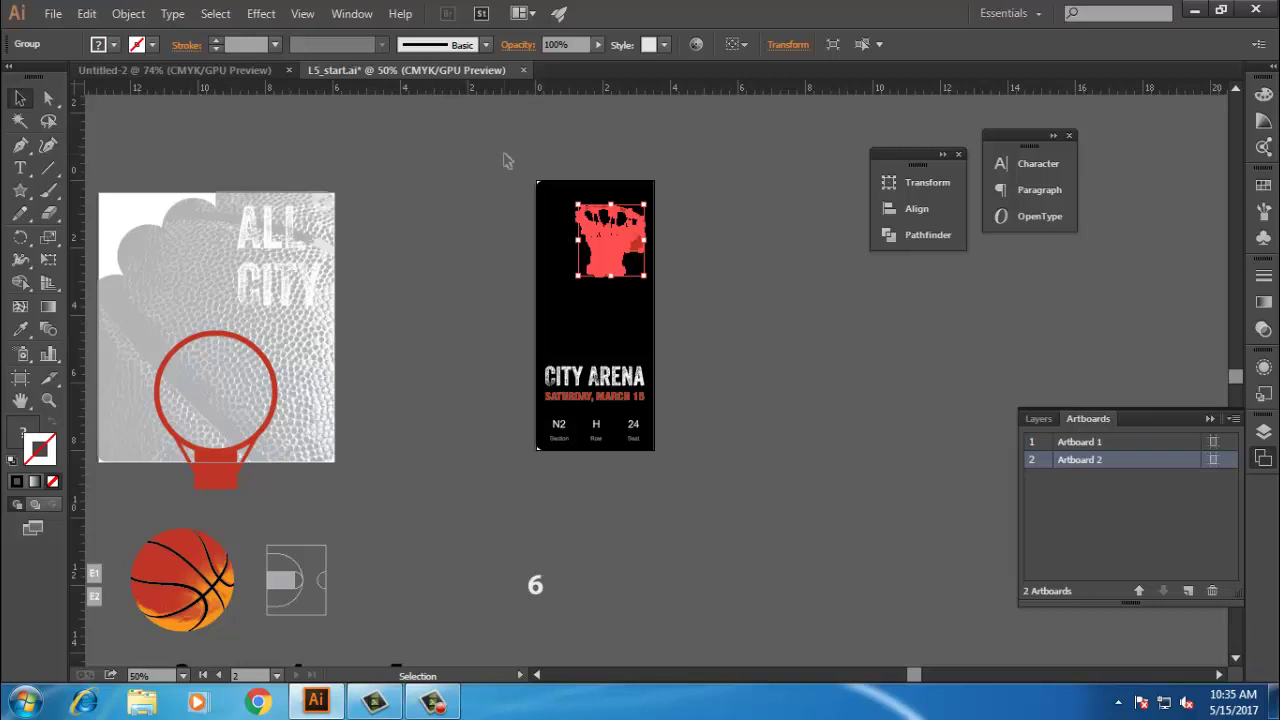
# Step: Set the view magnification to 100% and select the hoop on the ticket
pyautogui.click(182, 675)
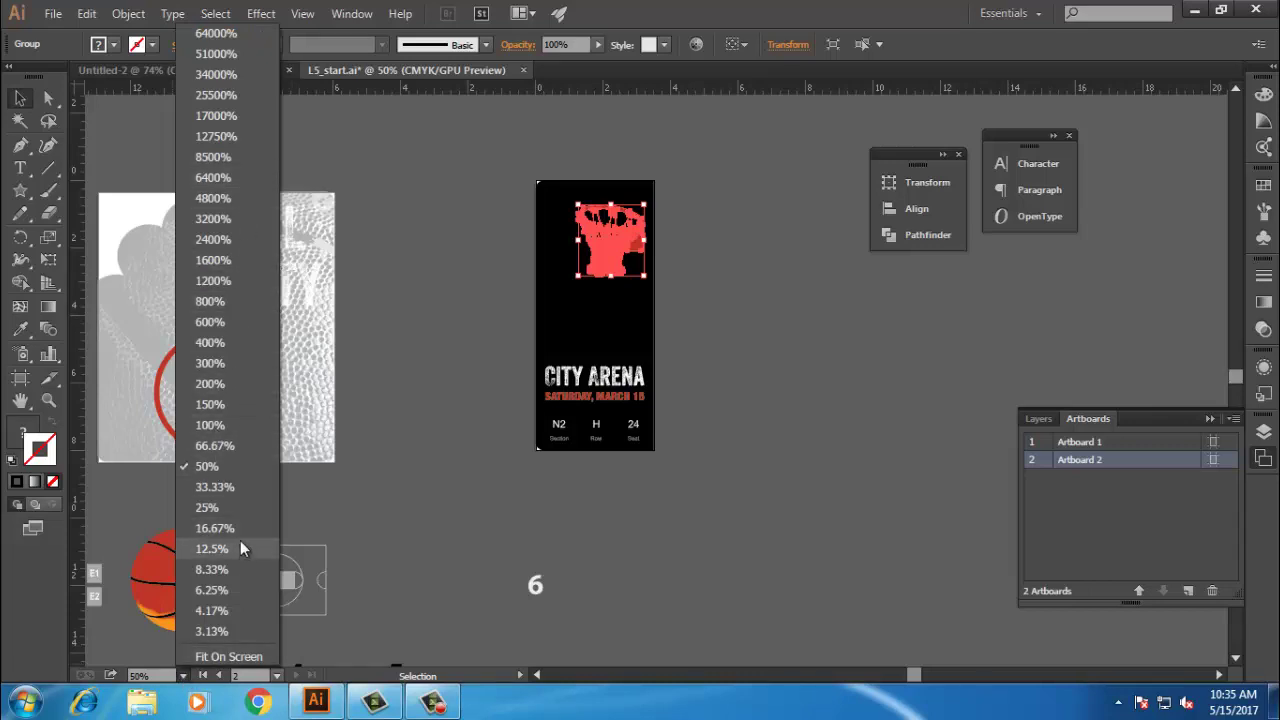
pyautogui.click(152, 675)
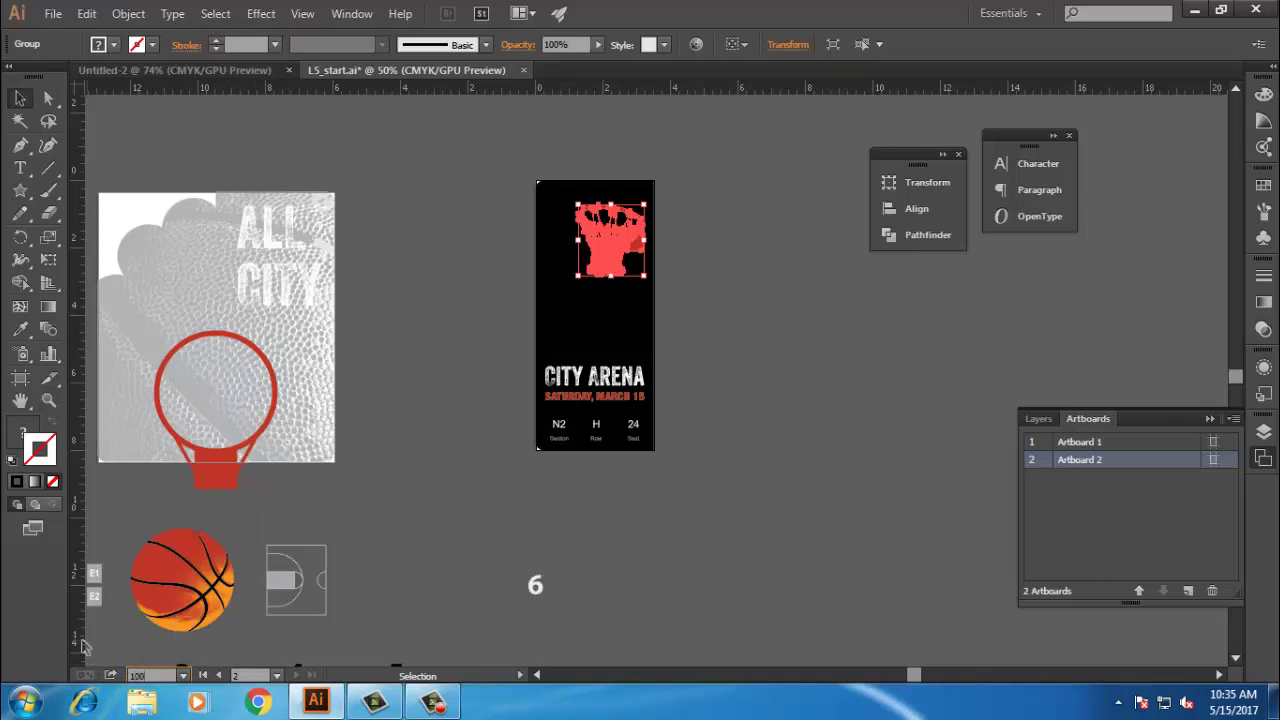
pyautogui.write('100')
pyautogui.press('Return')
pyautogui.scroll(2, 449, 280)
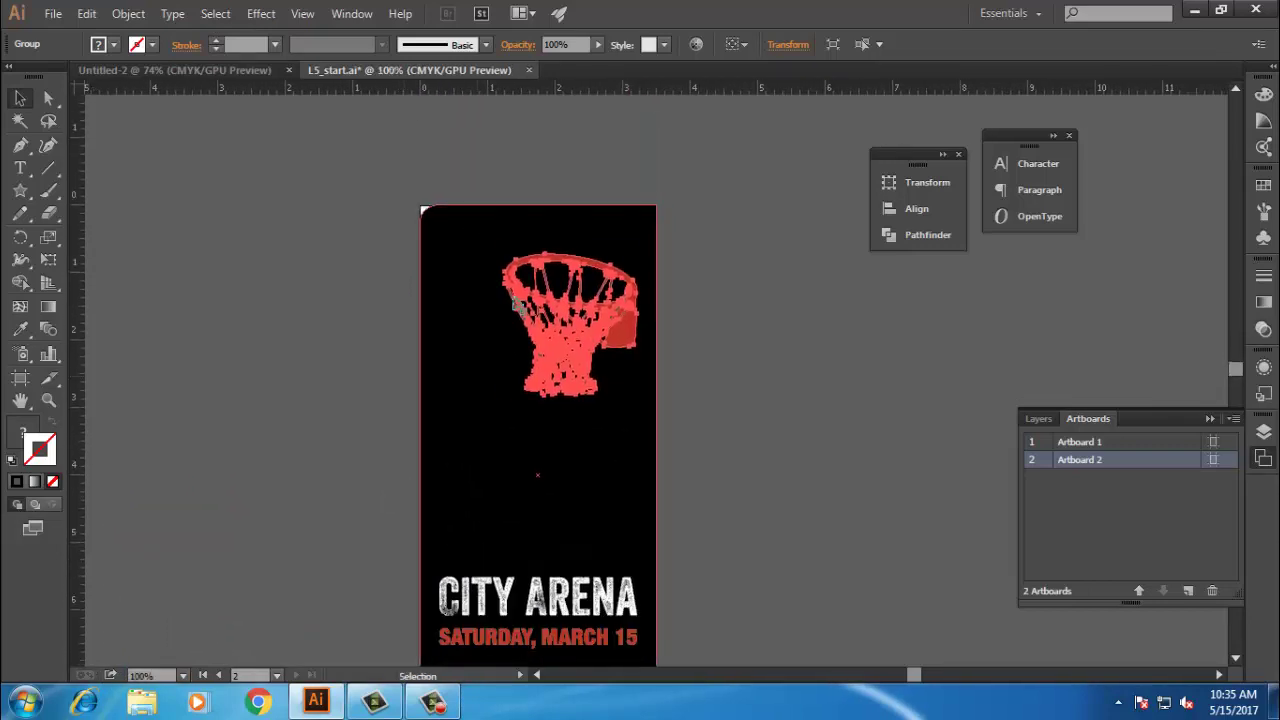
pyautogui.click(518, 306)
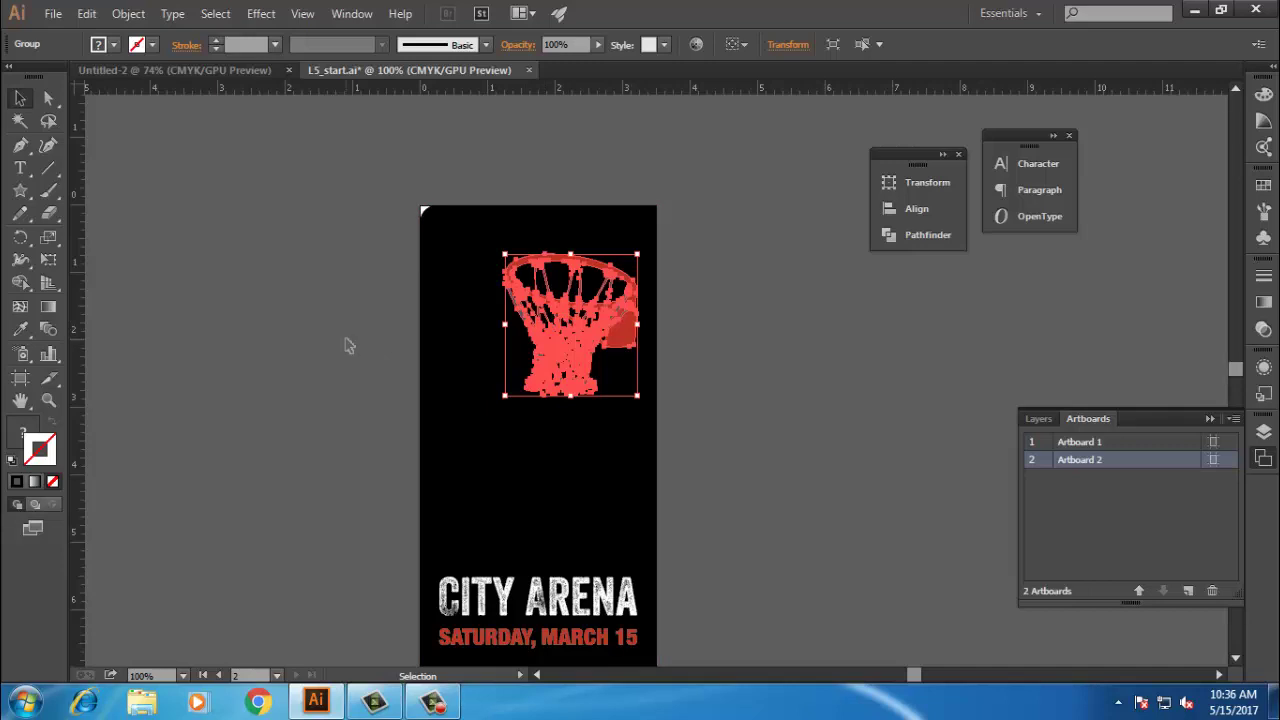
pyautogui.scroll(-2, 348, 345)
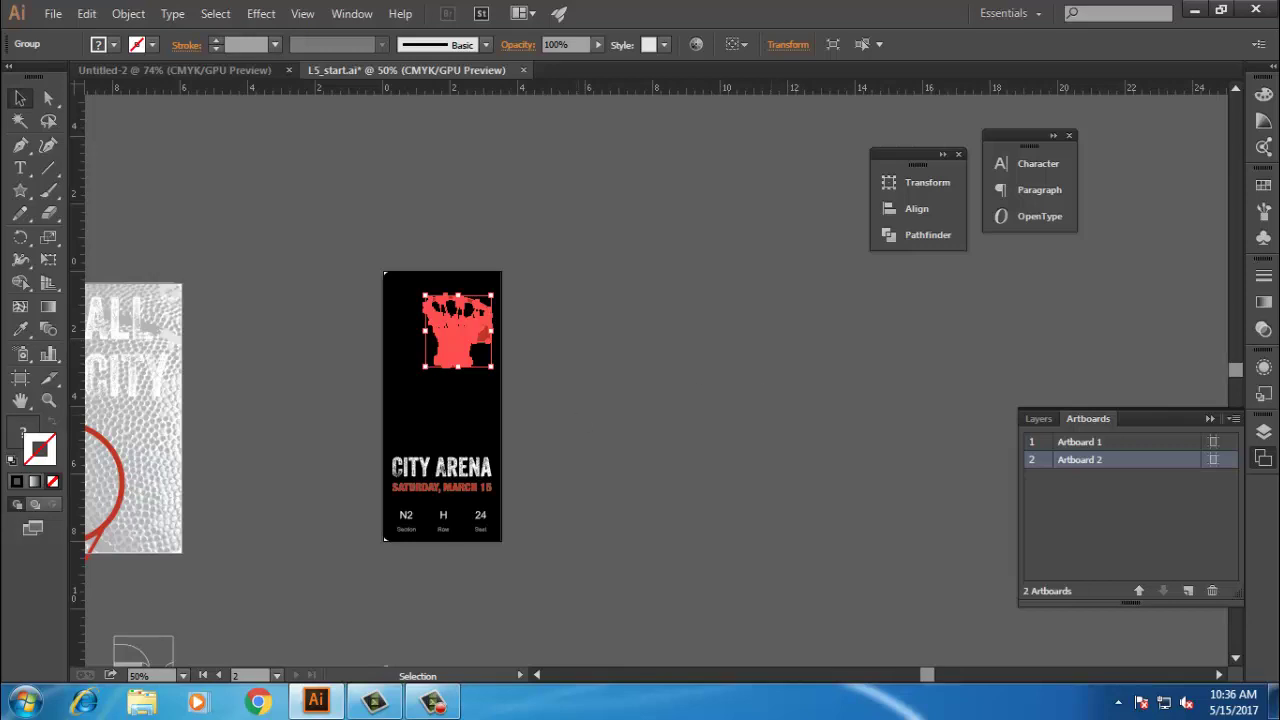
pyautogui.click(146, 700)
pyautogui.click(432, 700)
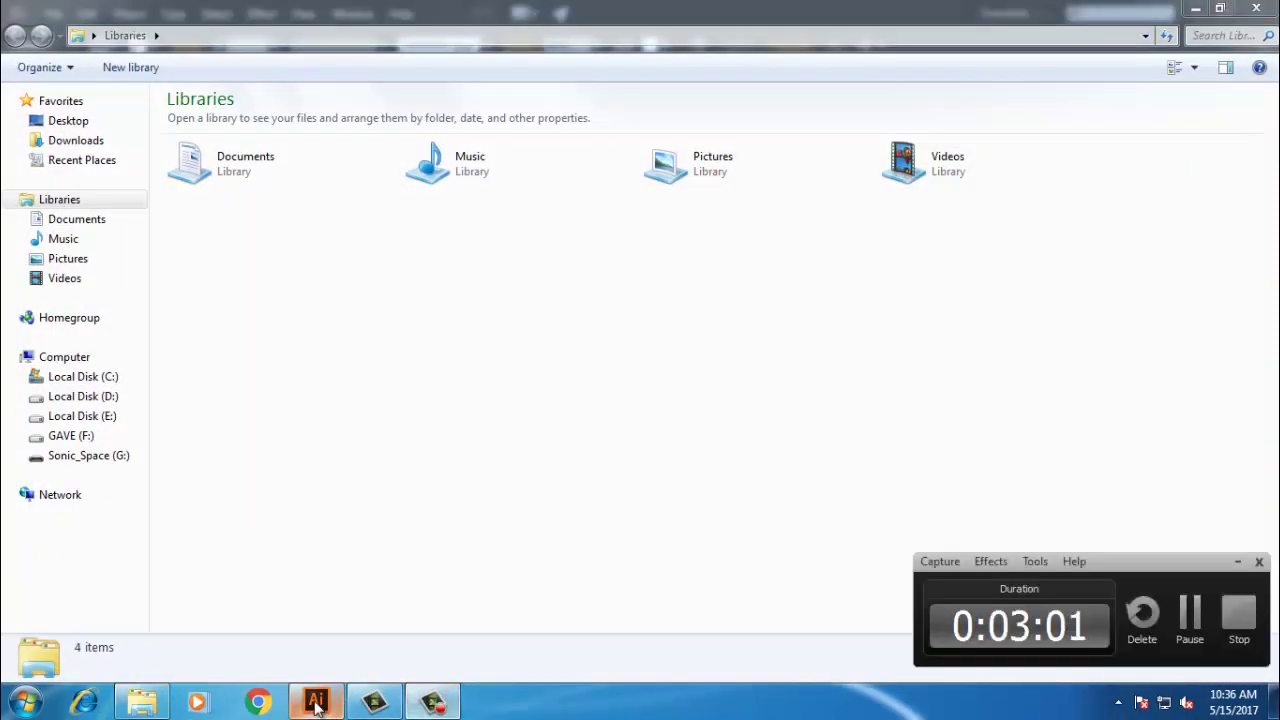
pyautogui.click(316, 700)
pyautogui.click(480, 345)
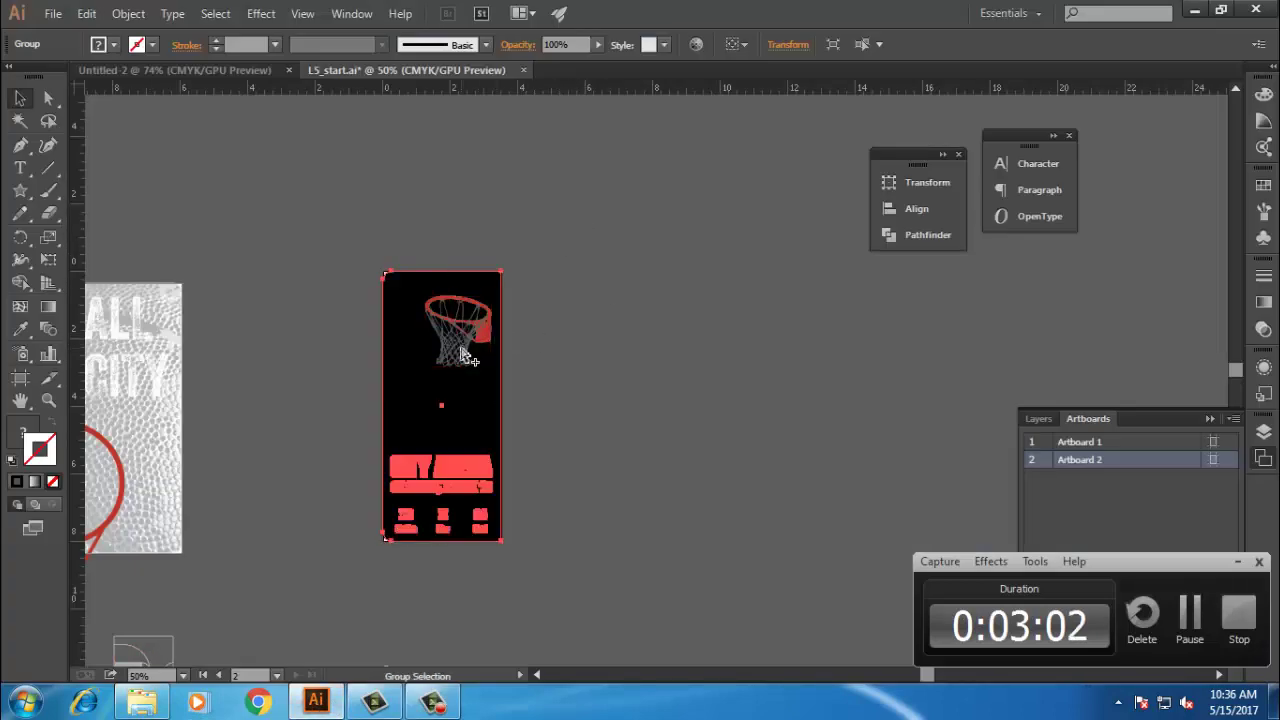
pyautogui.scroll(1, 468, 340)
pyautogui.scroll(5, 463, 336)
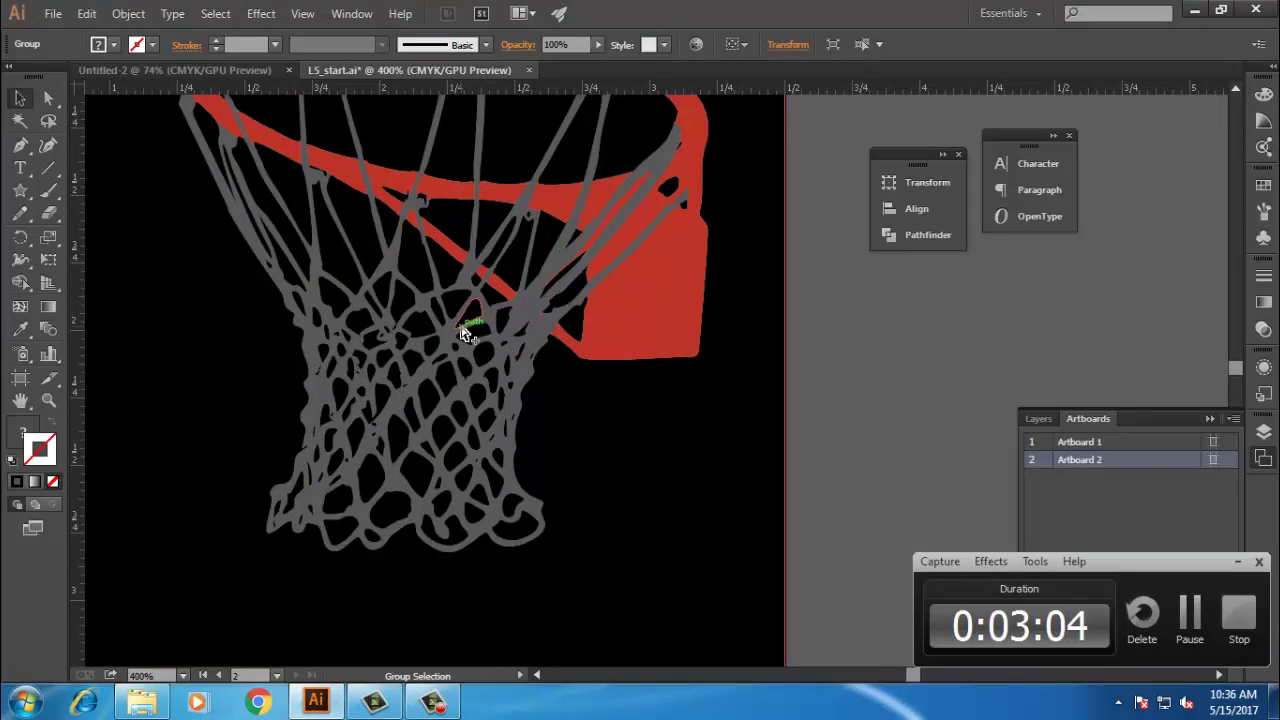
pyautogui.scroll(-4, 463, 336)
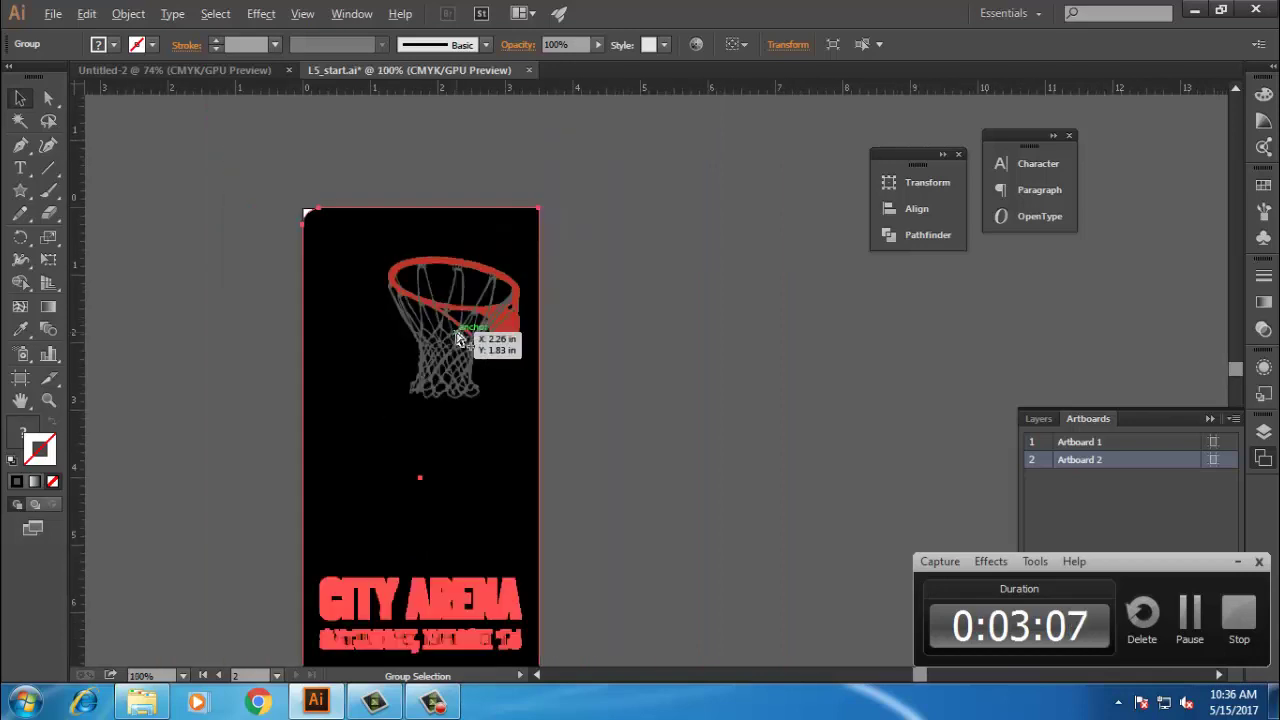
pyautogui.moveTo(237, 409); pyautogui.dragTo(317, 363)
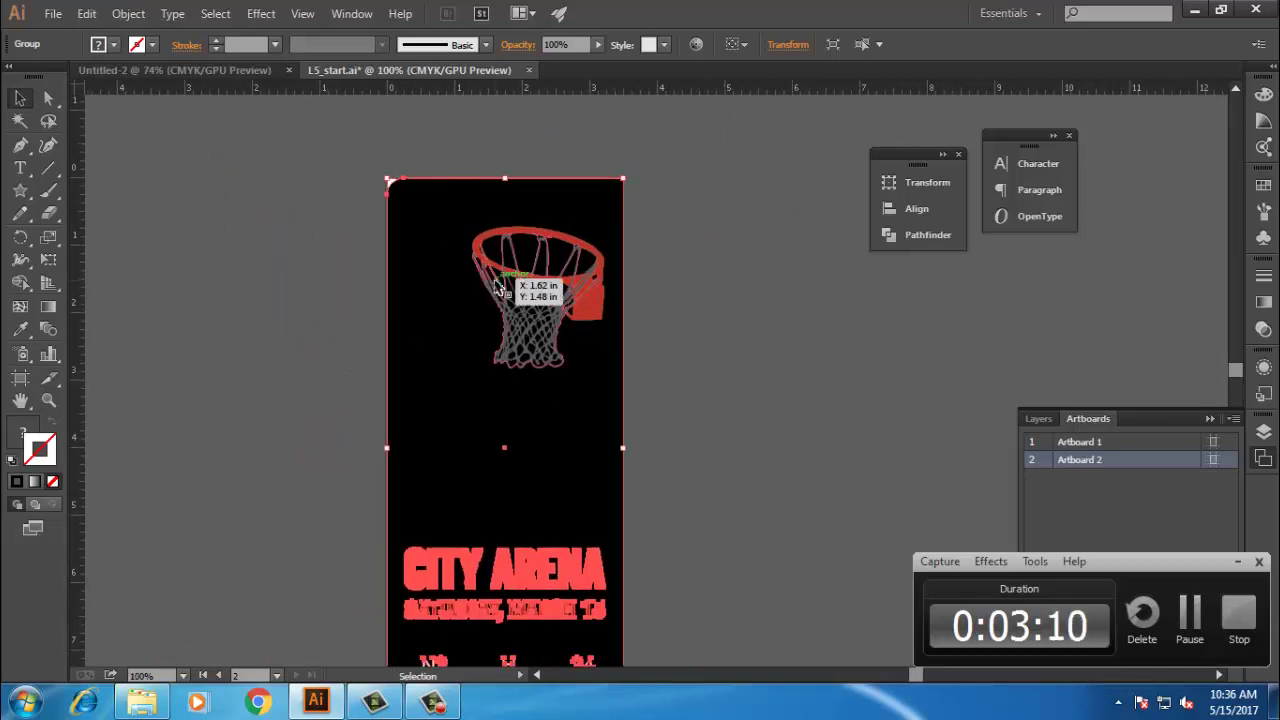
pyautogui.hotkey('ctrl', 'y')
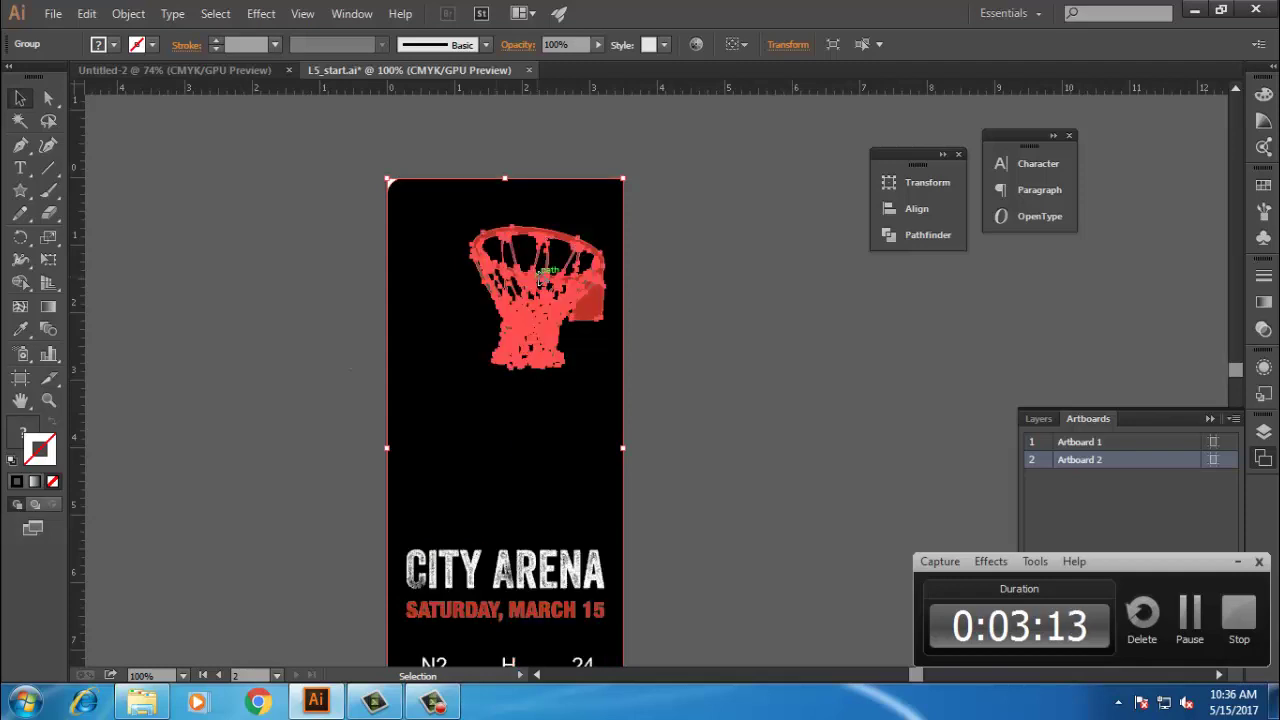
# Step: Scale the hoop on the City Arena ticket uniformly to 200% with the preview turned on
pyautogui.click(500, 290)
pyautogui.moveTo(260, 306); pyautogui.dragTo(395, 325)
pyautogui.scroll(-2, 395, 325)
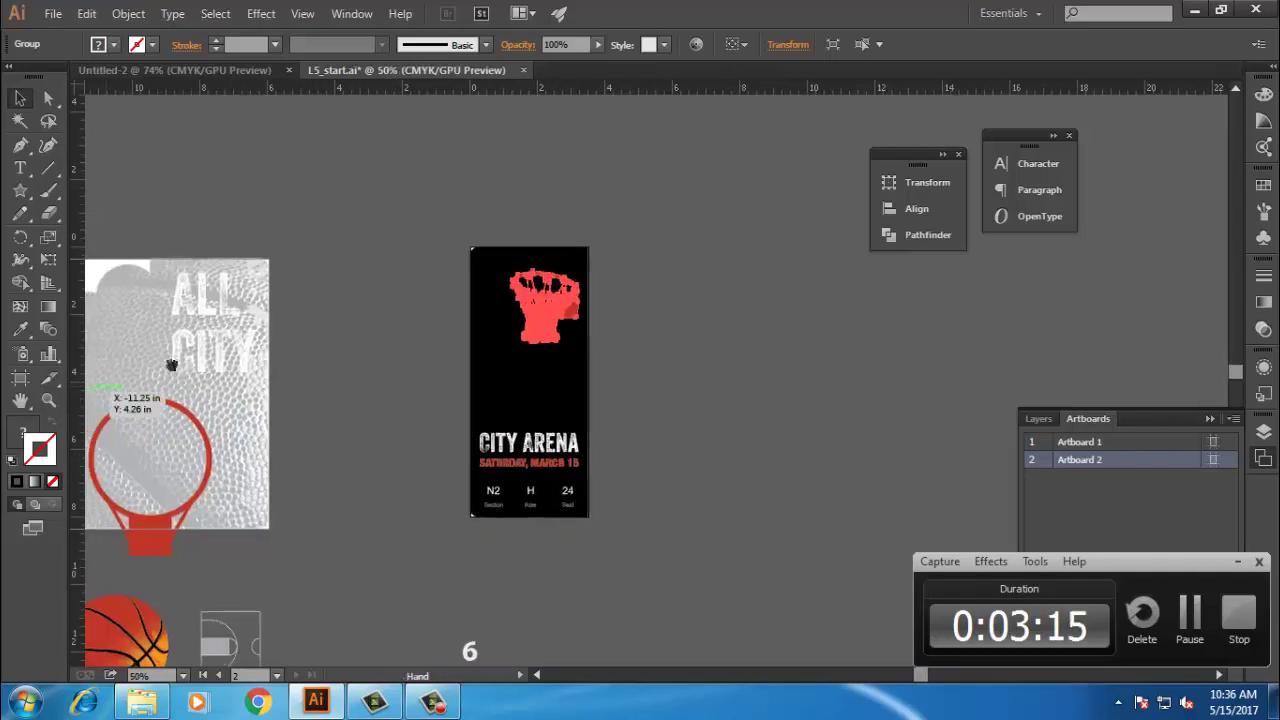
pyautogui.scroll(-1, 189, 362)
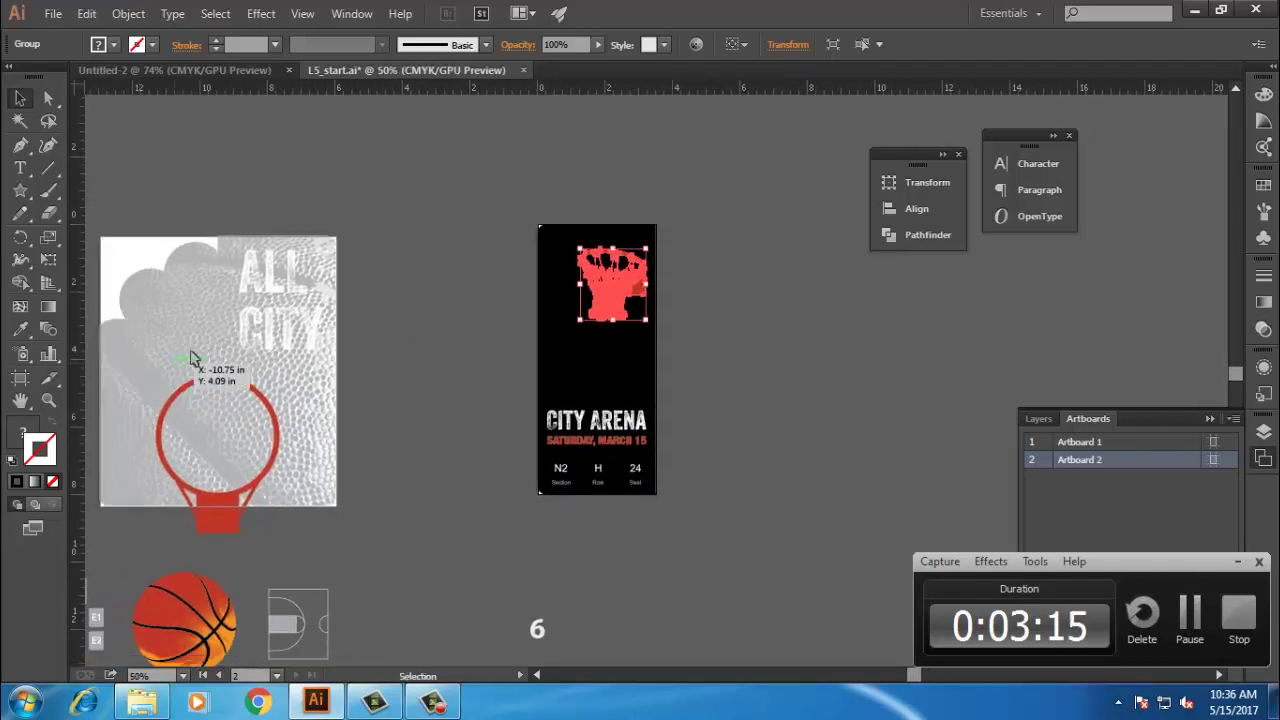
pyautogui.doubleClick(48, 237)
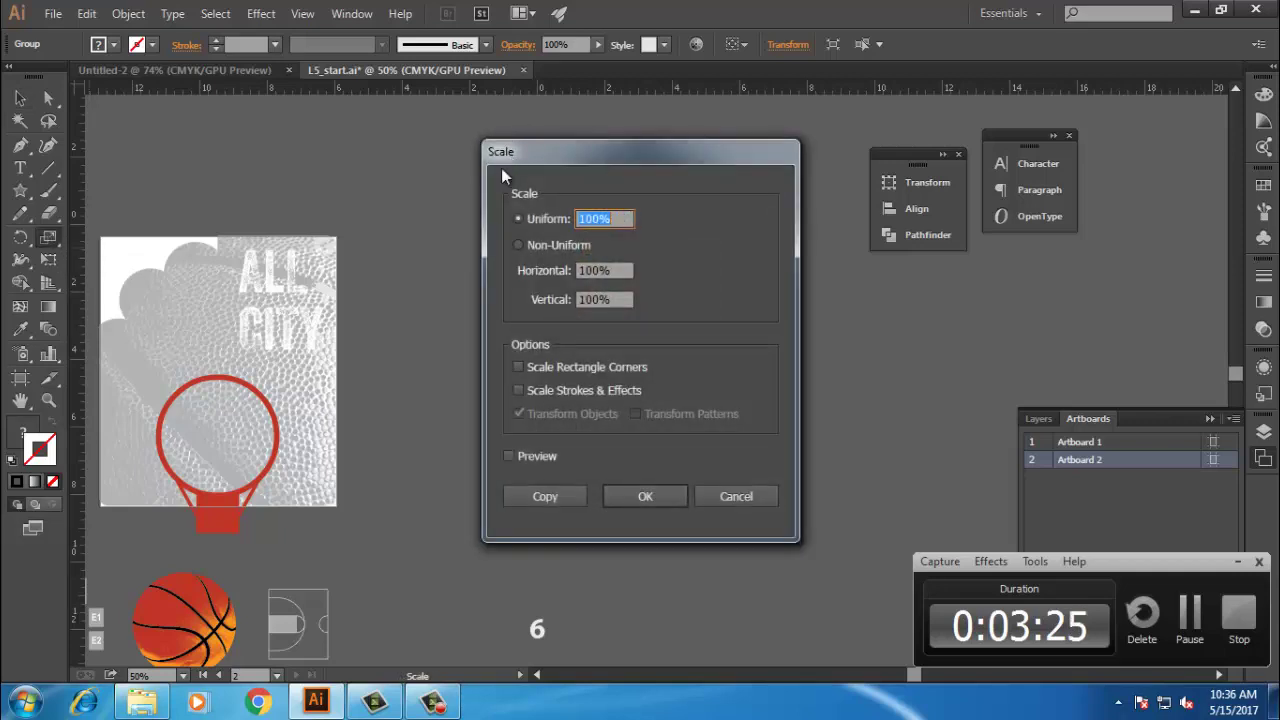
pyautogui.moveTo(753, 145); pyautogui.dragTo(354, 98)
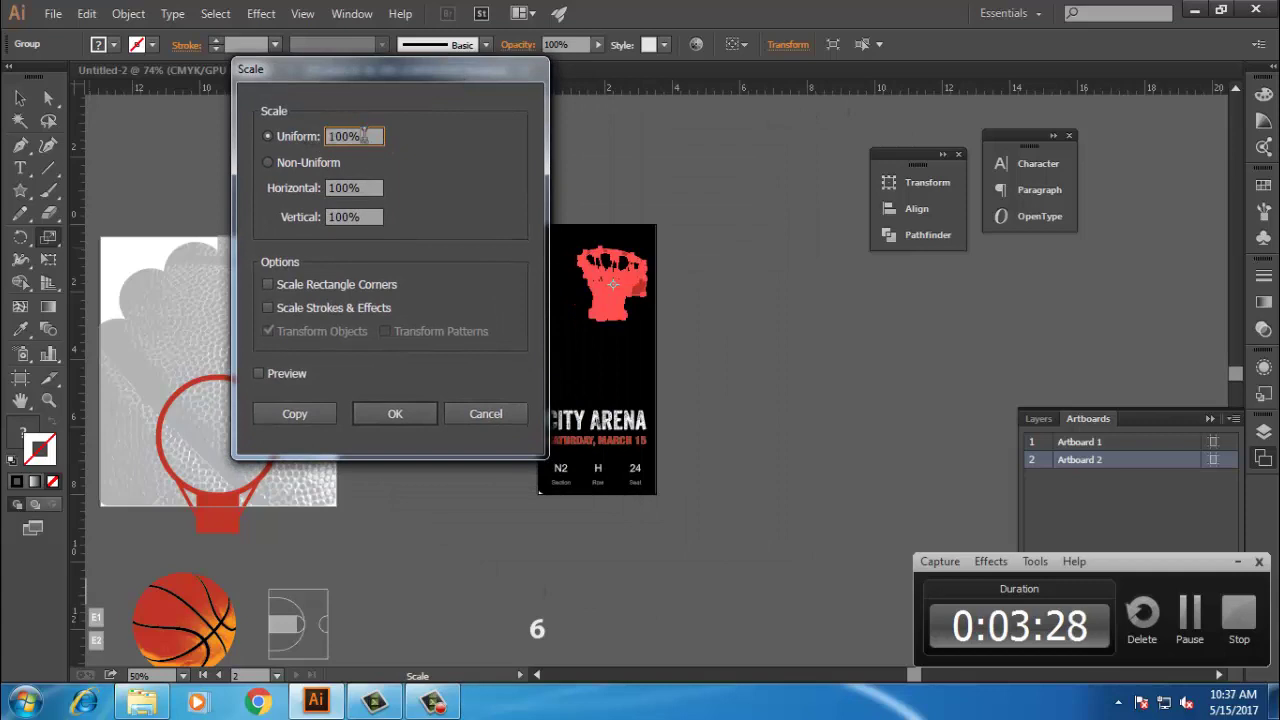
pyautogui.write('00%')
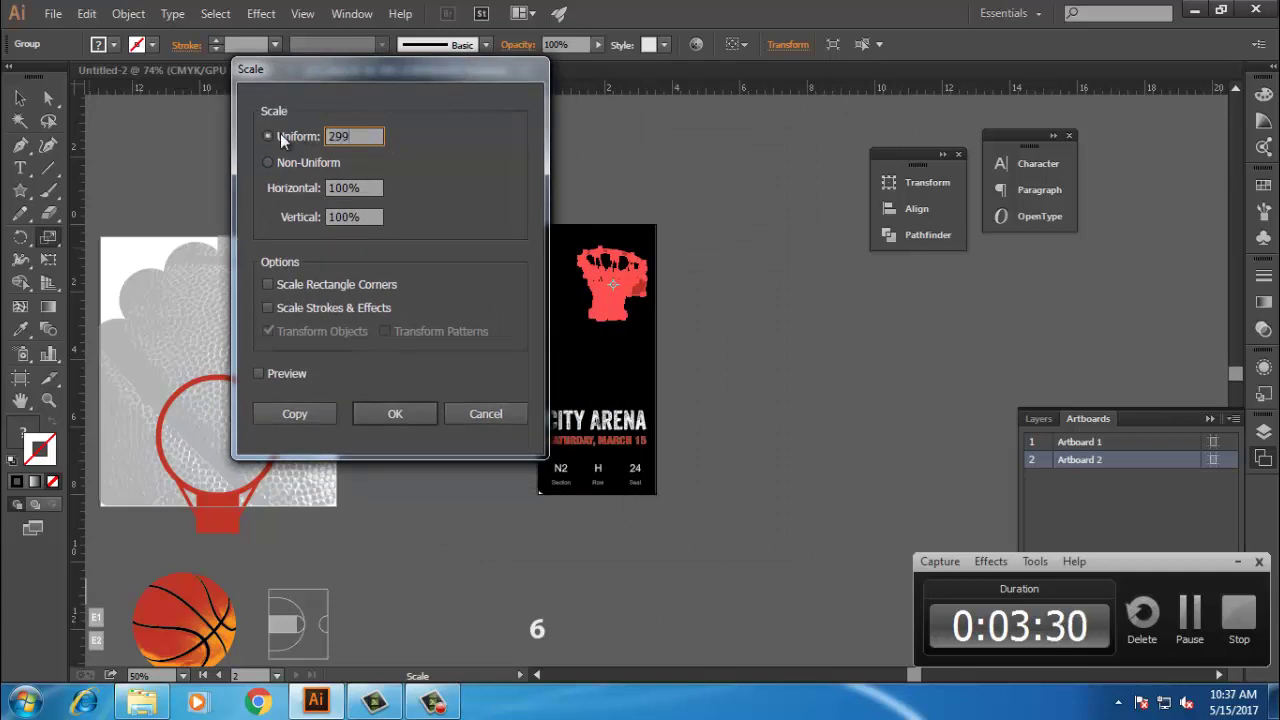
pyautogui.press('BackSpace')
pyautogui.press('BackSpace')
pyautogui.press('BackSpace')
pyautogui.write('00')
pyautogui.click(280, 373)
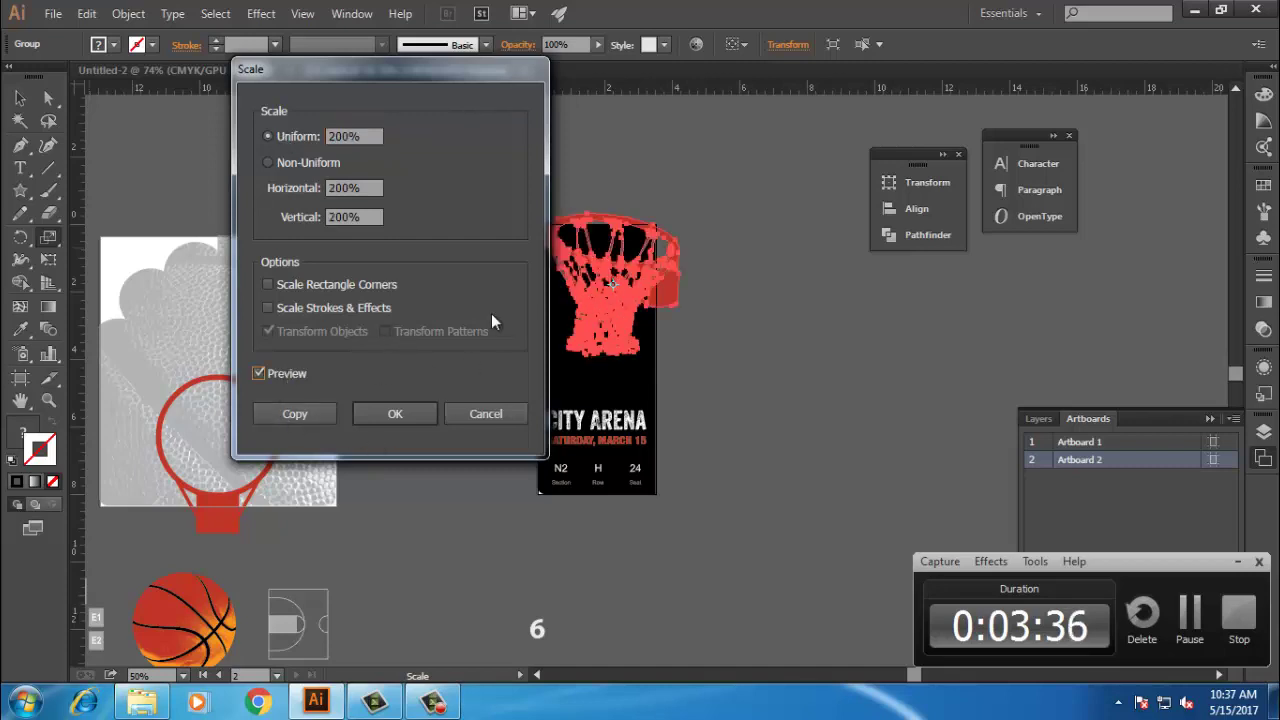
pyautogui.click(385, 408)
pyautogui.click(18, 97)
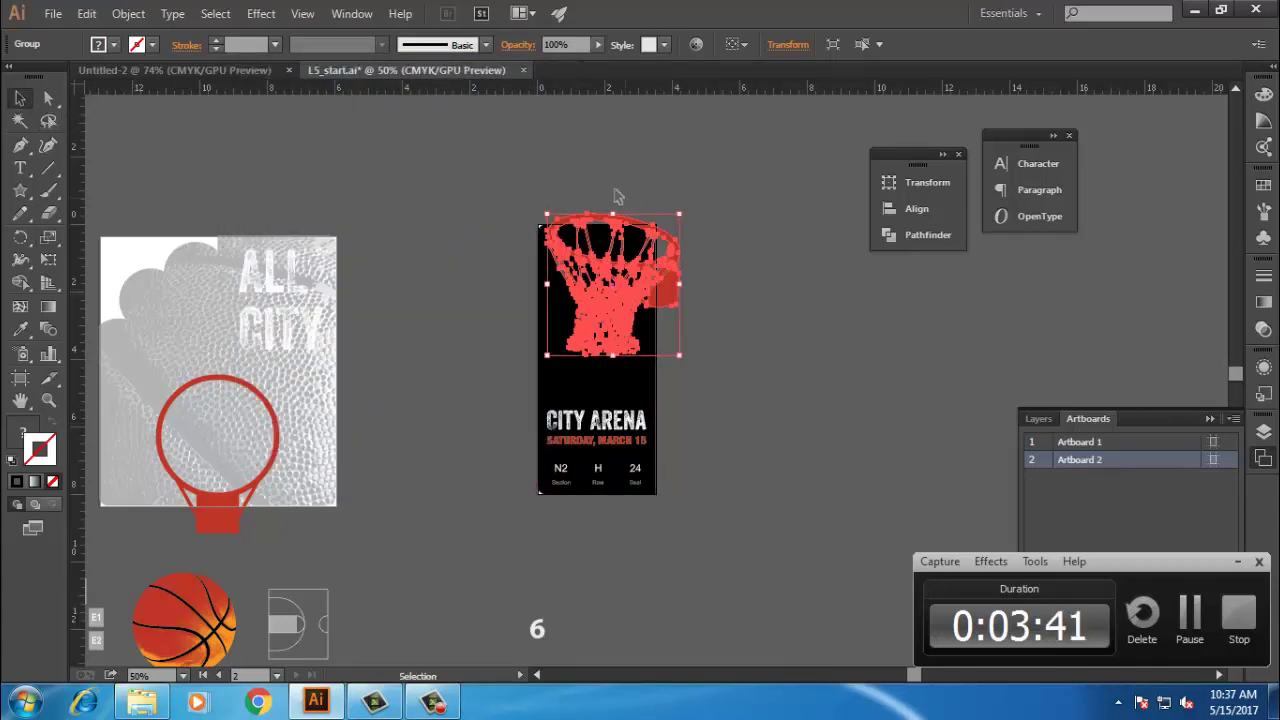
# Step: Examine the enlarged hoop on the ticket up close, both selected and deselected
pyautogui.click(621, 194)
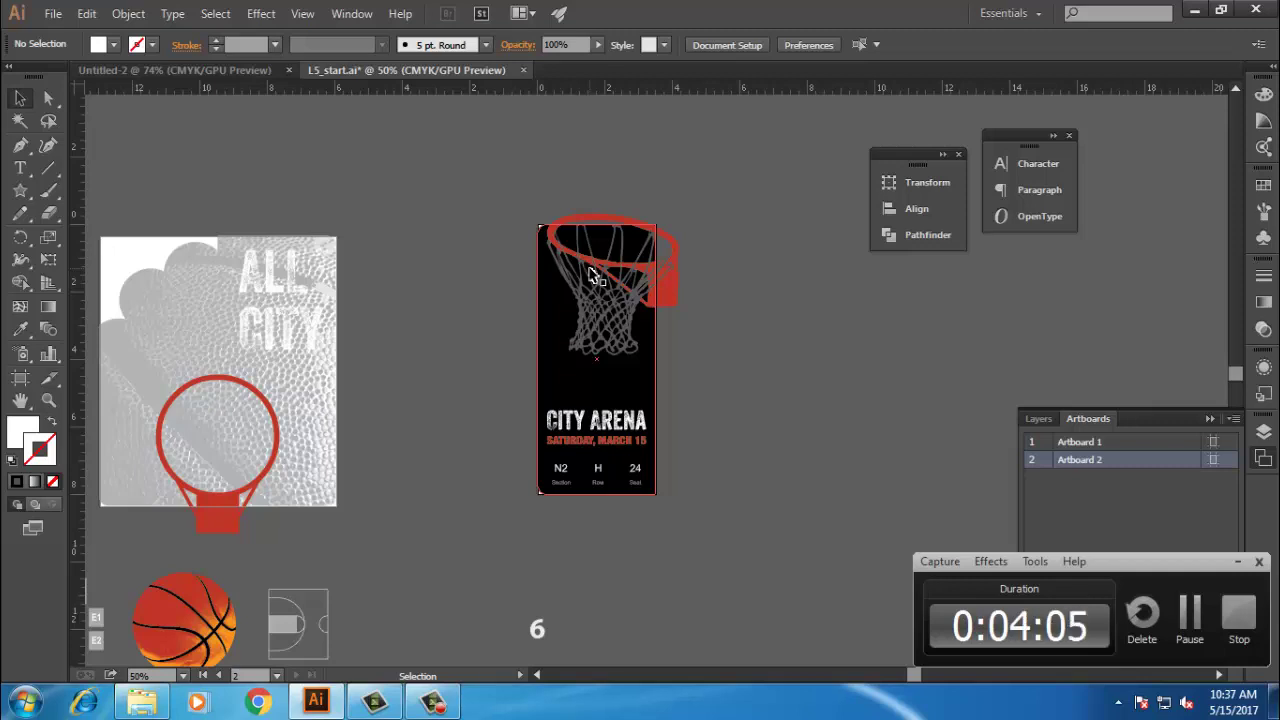
pyautogui.click(665, 233)
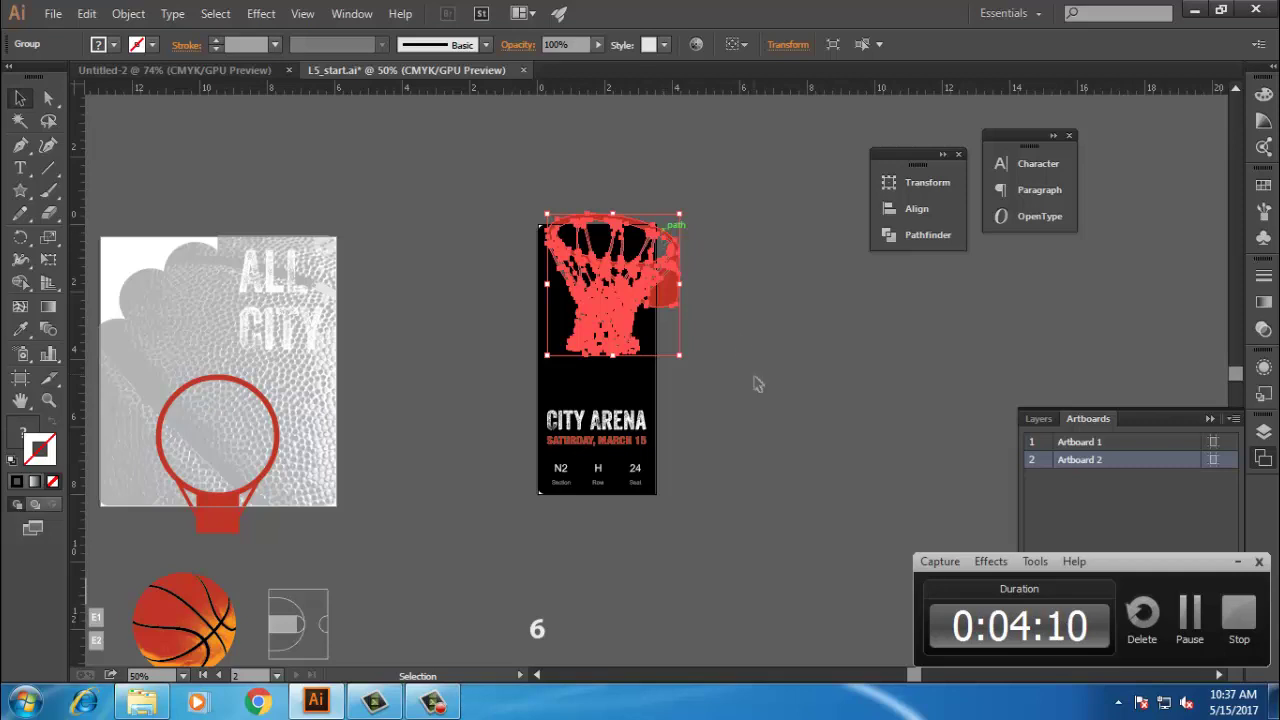
pyautogui.click(700, 272)
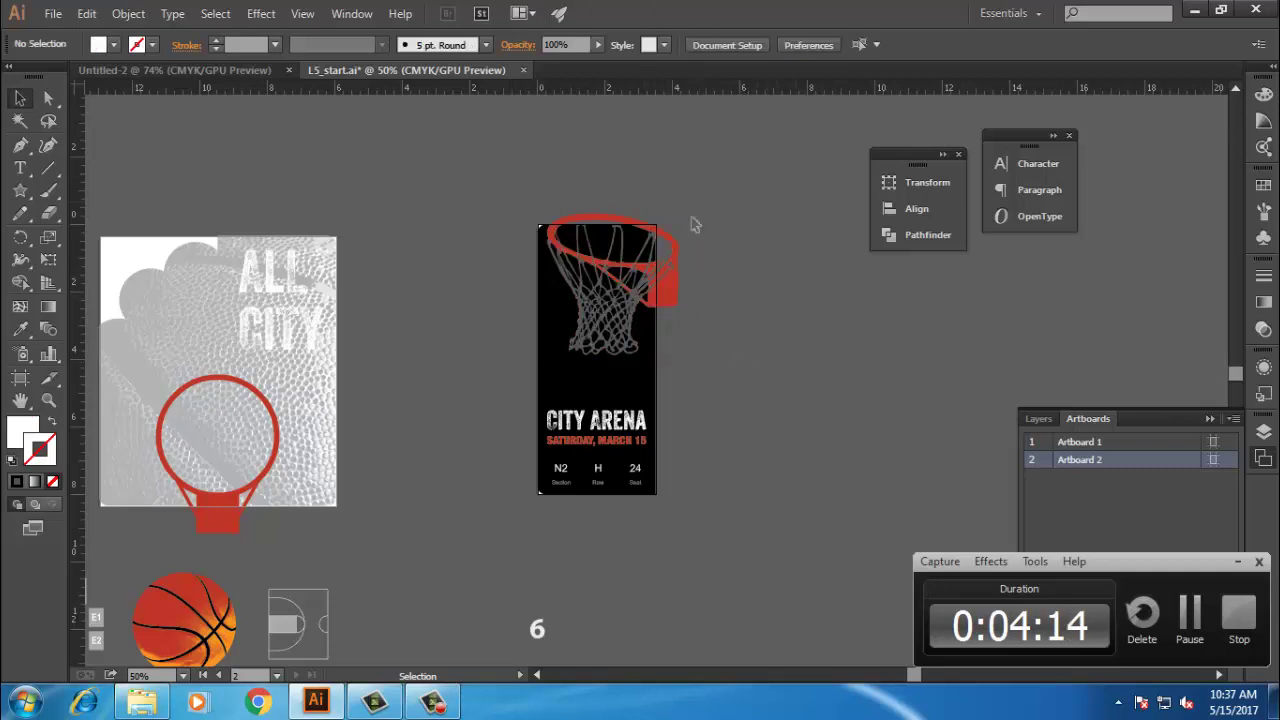
pyautogui.click(670, 278)
pyautogui.hotkey('ctrl', '=')
pyautogui.hotkey('ctrl', '=')
pyautogui.hotkey('ctrl', '=')
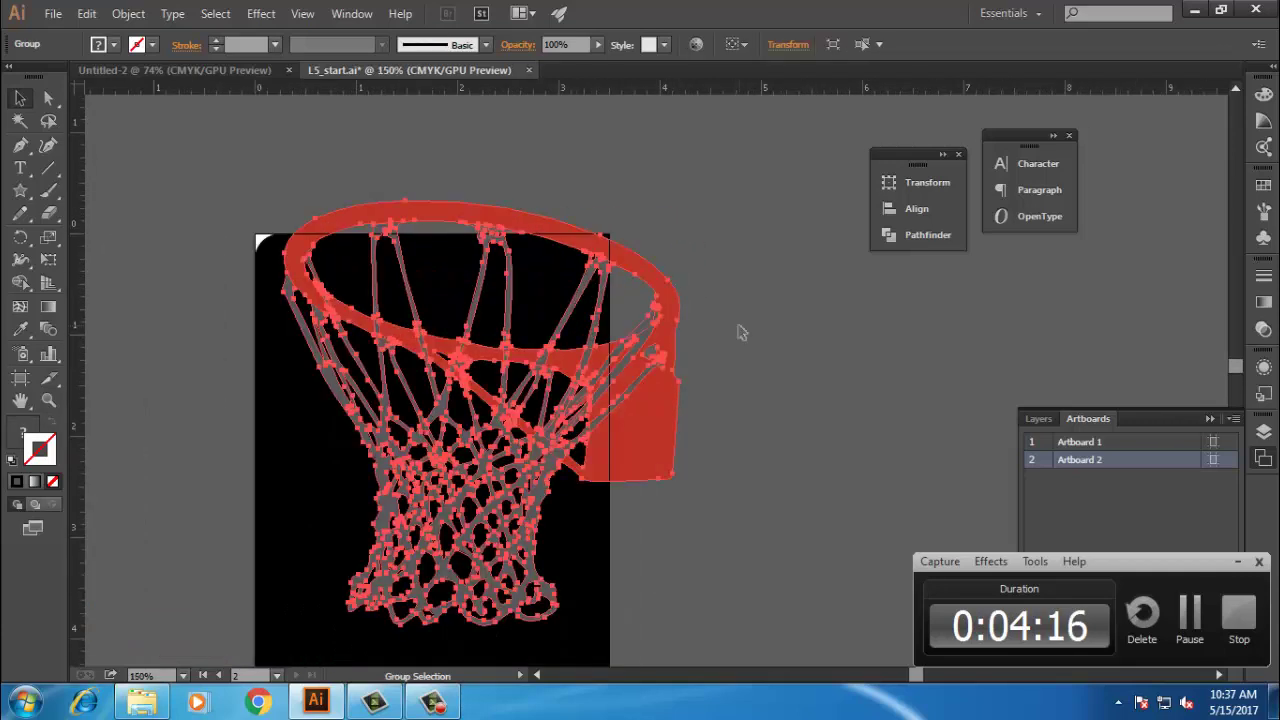
pyautogui.click(740, 330)
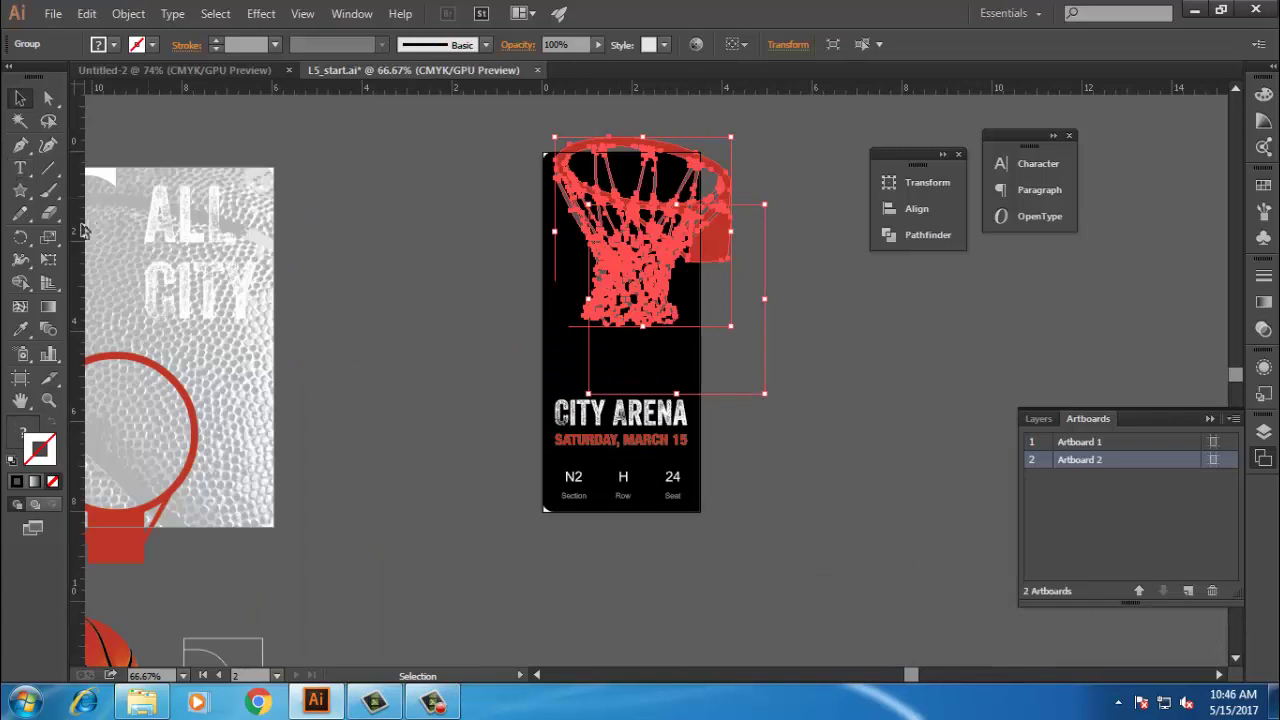
# Step: Try scaling the hoop uniformly to 50% with the preview on, and undo the scaling
pyautogui.click(49, 259)
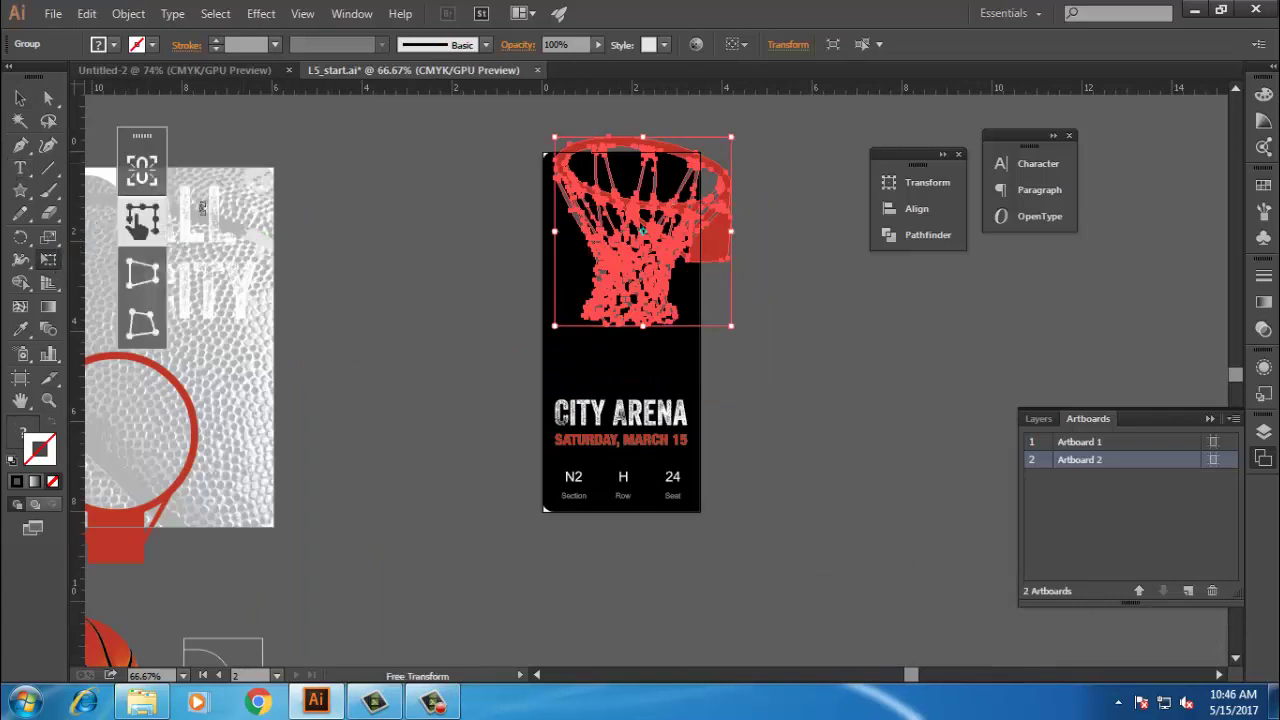
pyautogui.click(50, 239)
pyautogui.doubleClick(51, 242)
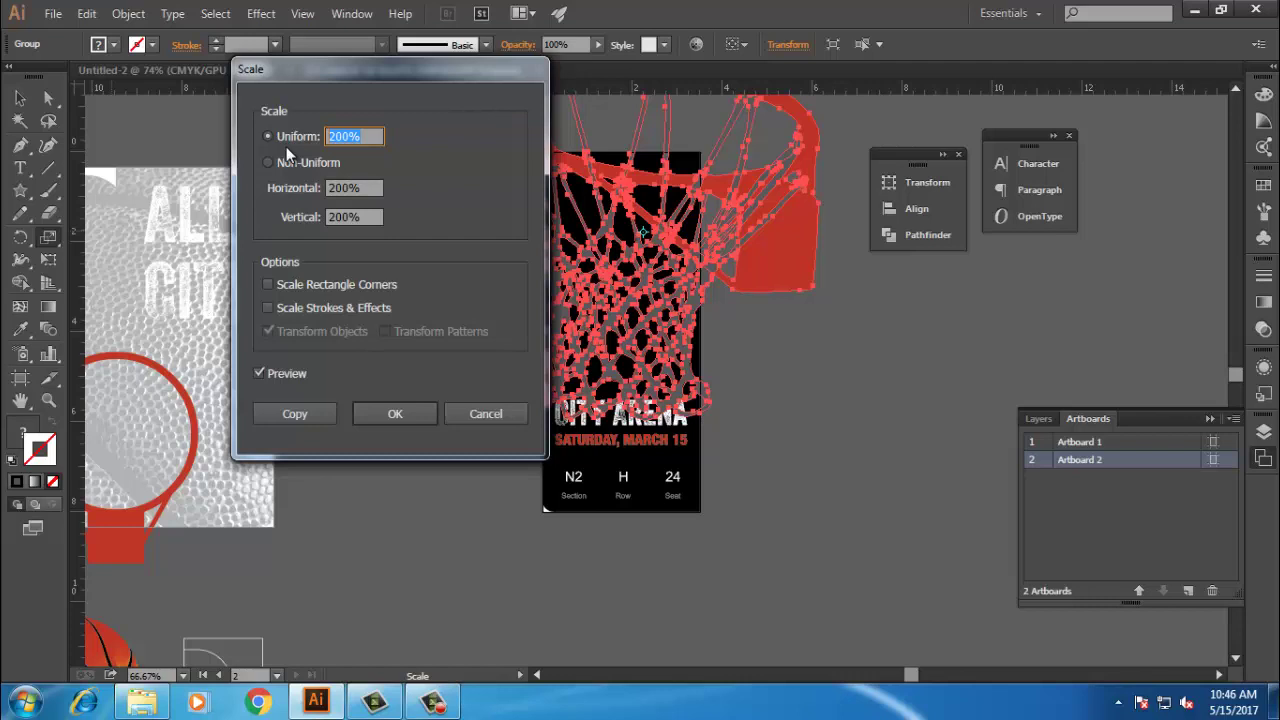
pyautogui.write('50')
pyautogui.click(270, 370)
pyautogui.click(270, 370)
pyautogui.click(270, 375)
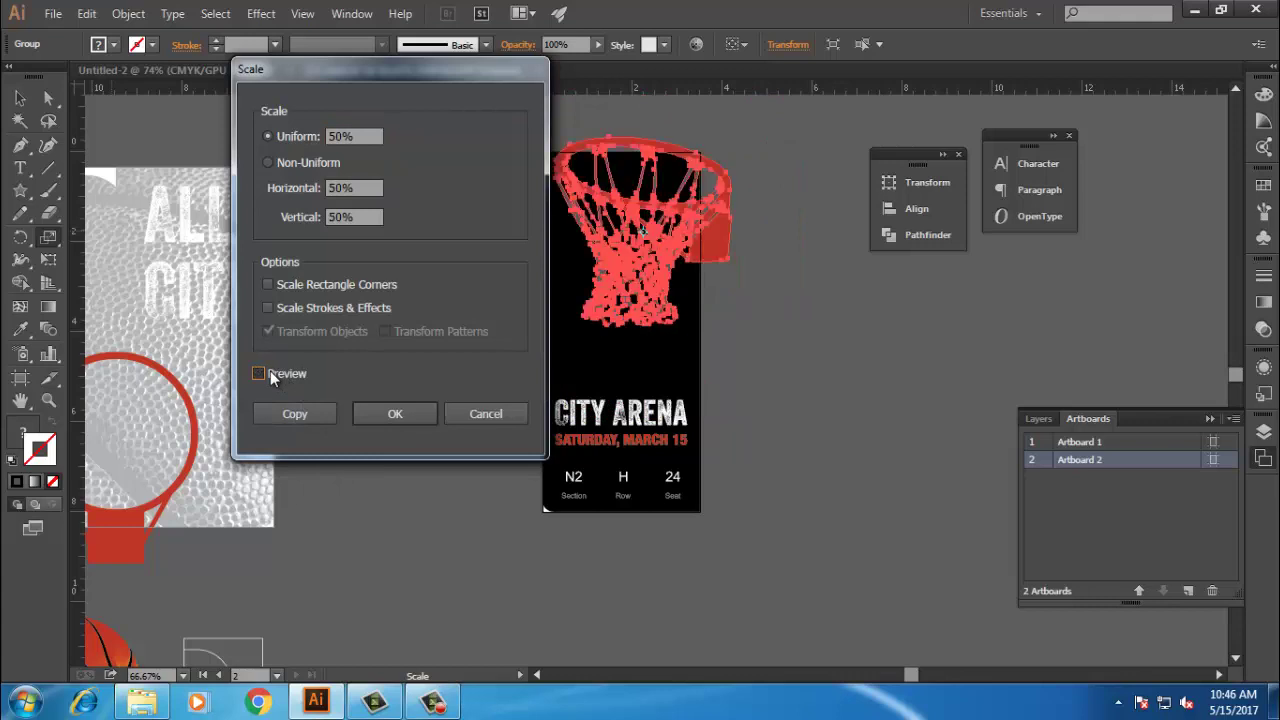
pyautogui.click(259, 373)
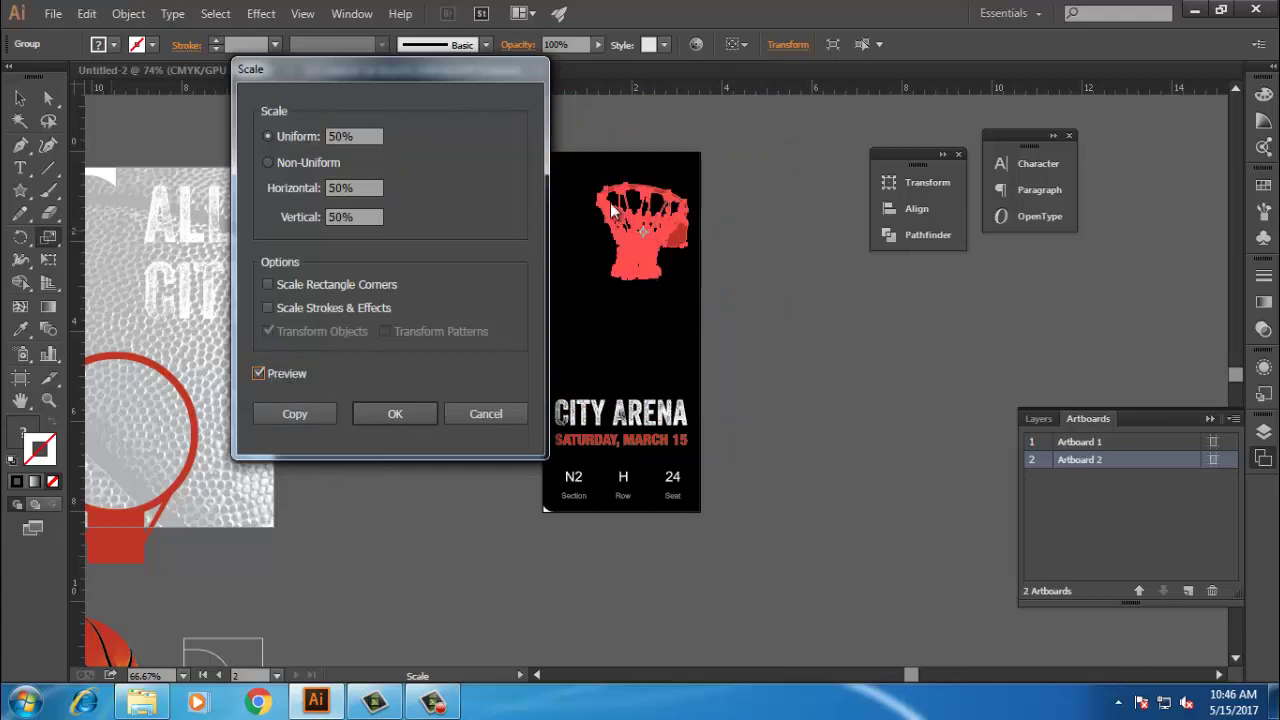
pyautogui.click(395, 413)
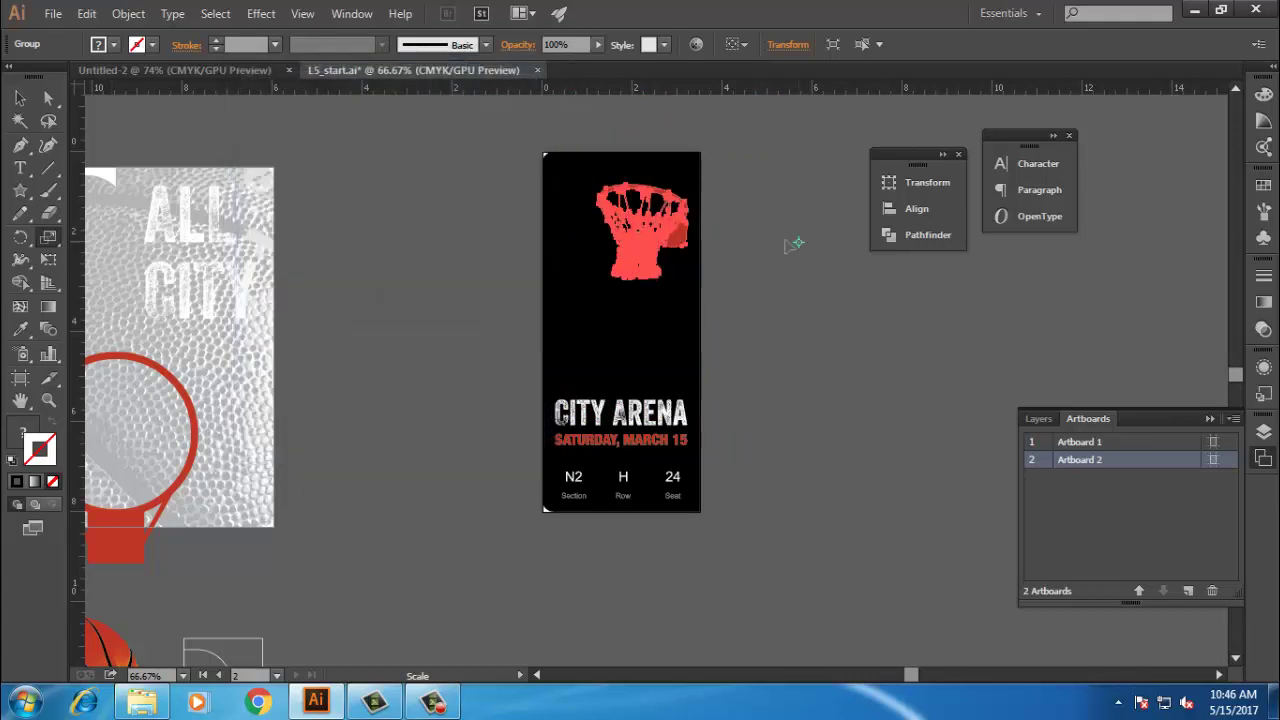
pyautogui.hotkey('ctrl', 'z')
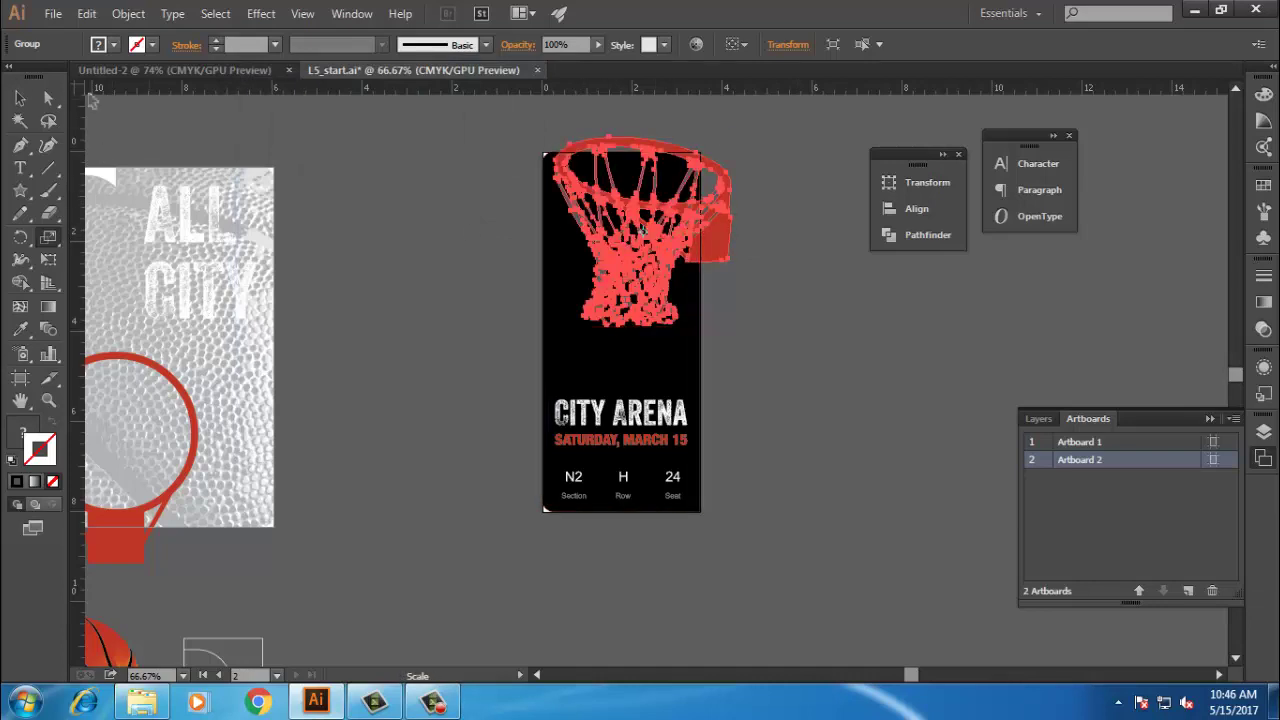
# Step: Try a further uniform 200% scale of the hoop in the Scale dialog and cancel it
pyautogui.doubleClick(48, 238)
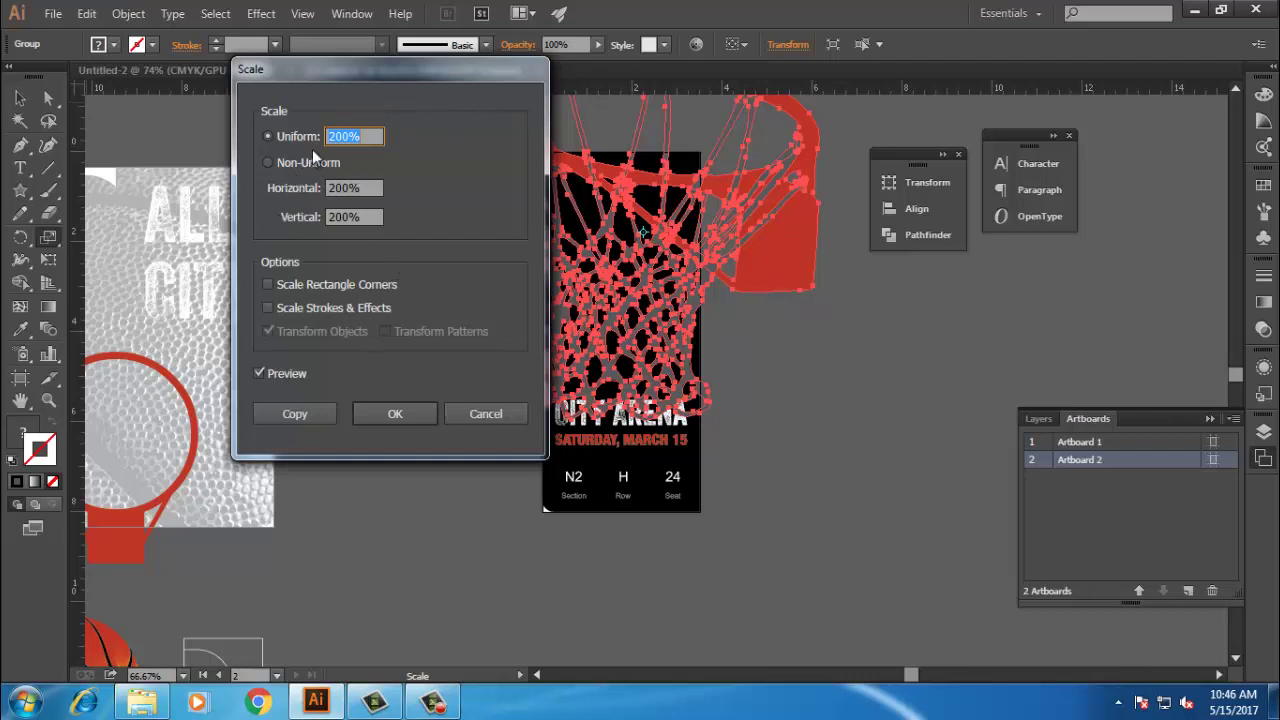
pyautogui.write('200')
pyautogui.click(486, 413)
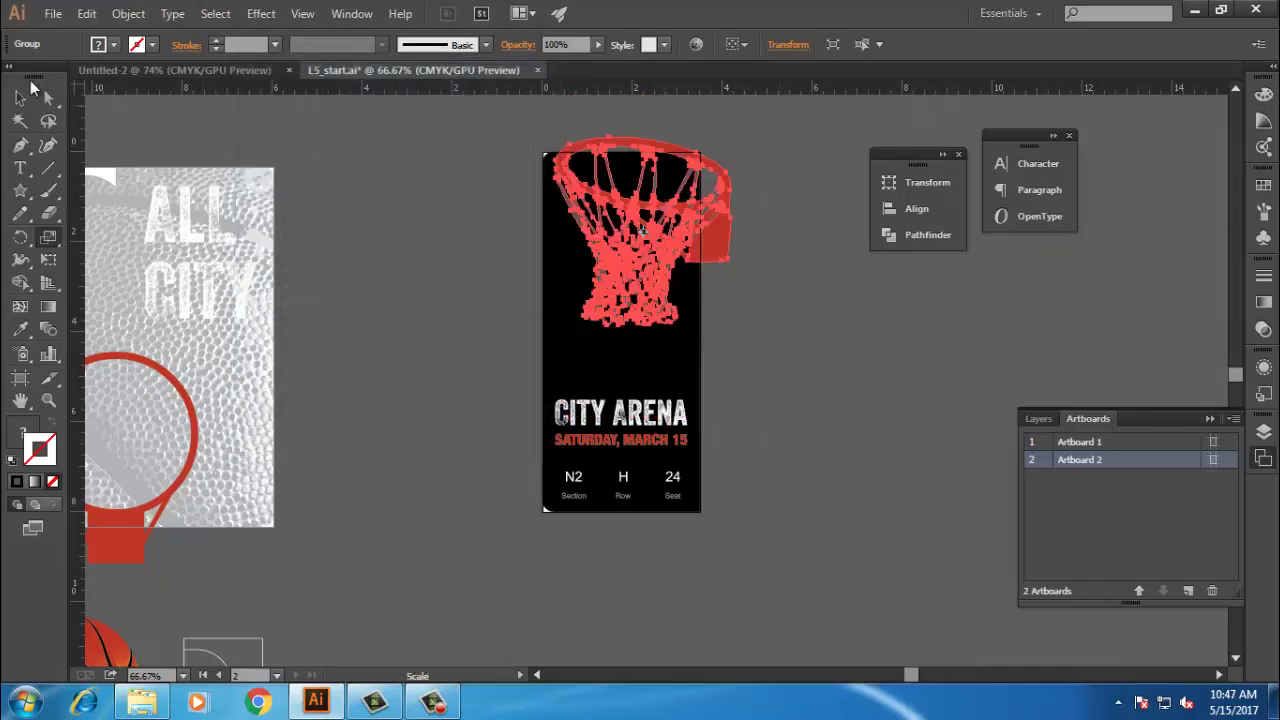
# Step: Try enlarging the hoop freehand about its centre and stretching it horizontally, undoing each change
pyautogui.moveTo(730, 325); pyautogui.dragTo(1094, 489)
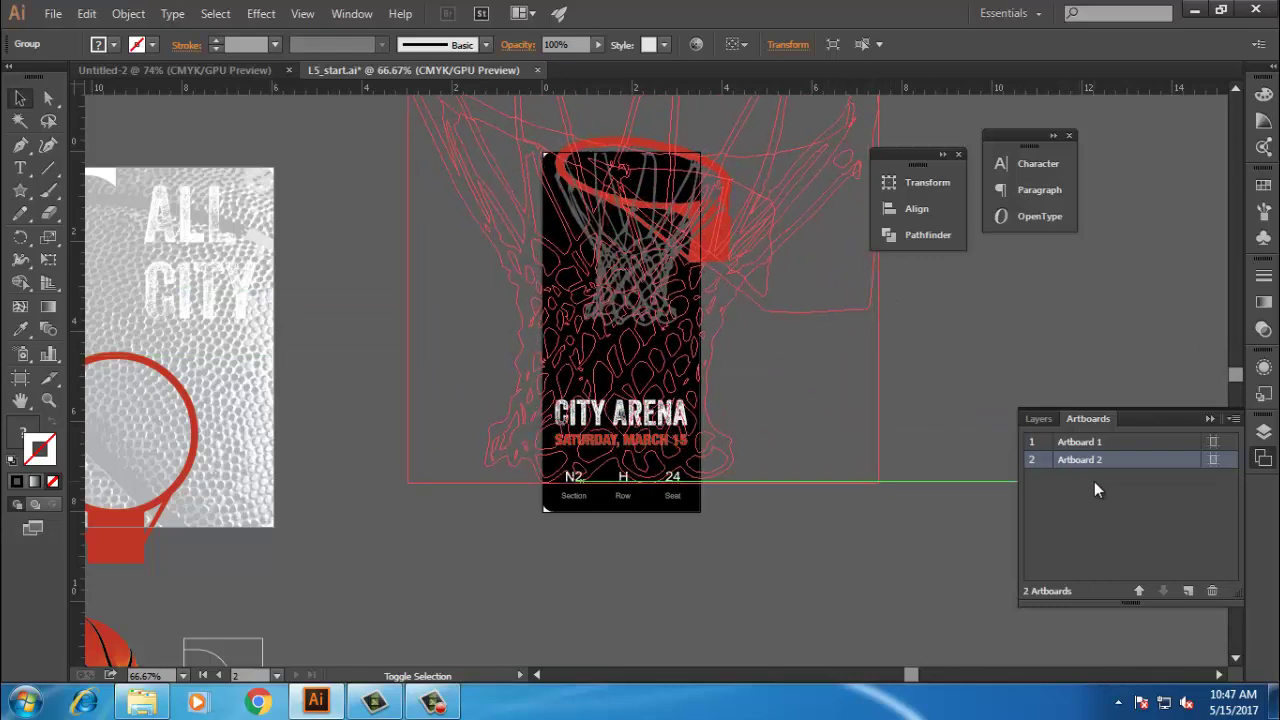
pyautogui.moveTo(1094, 482); pyautogui.dragTo(1094, 482)
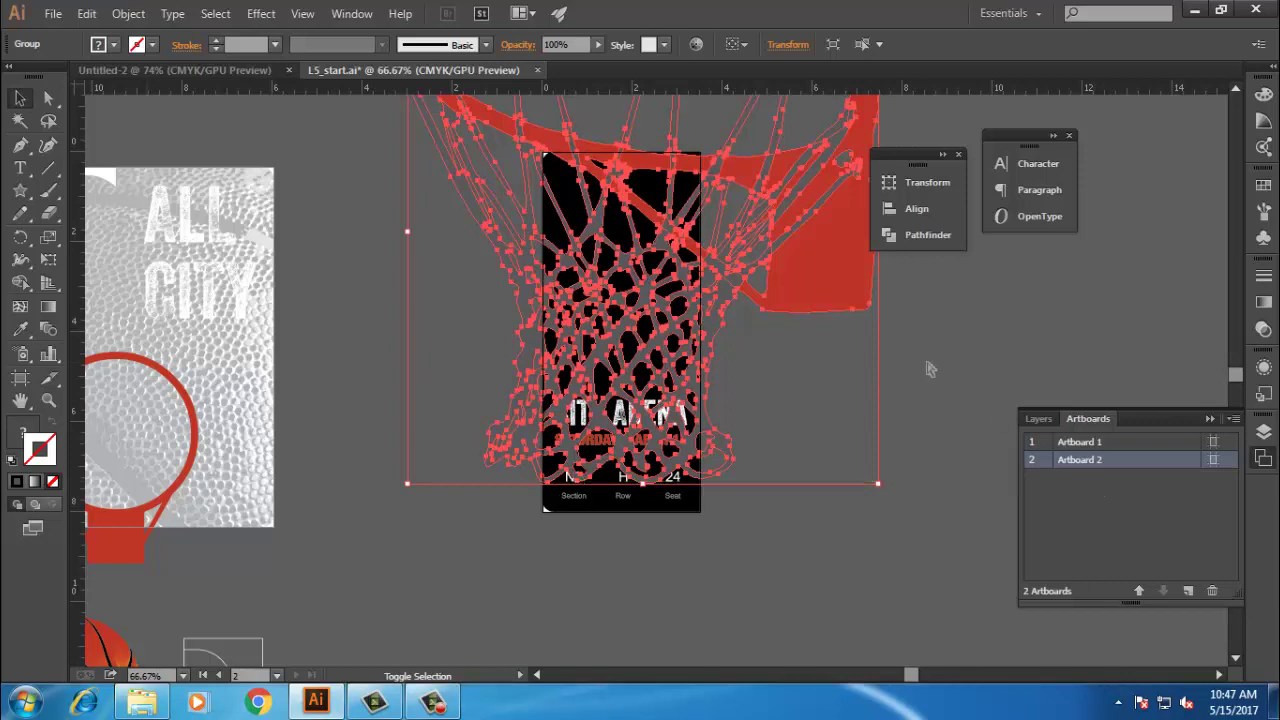
pyautogui.hotkey('ctrl', 'z')
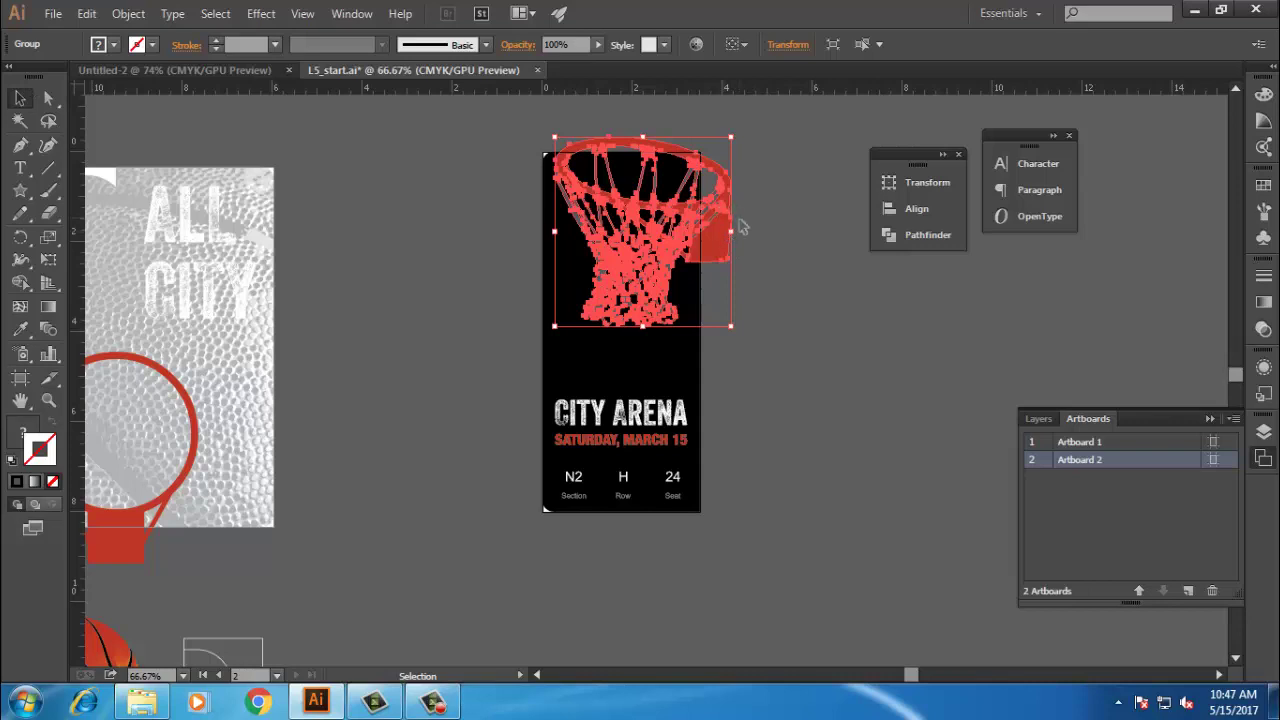
pyautogui.moveTo(765, 233); pyautogui.dragTo(853, 250)
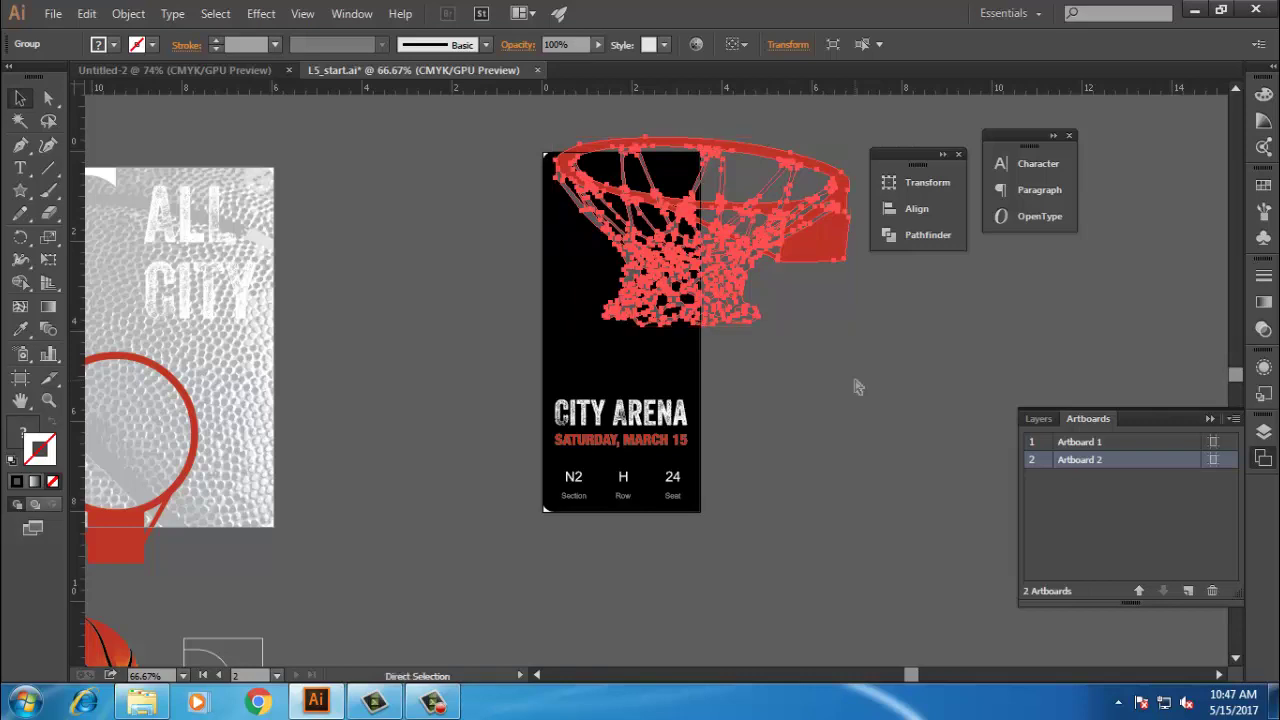
pyautogui.hotkey('ctrl', 'z')
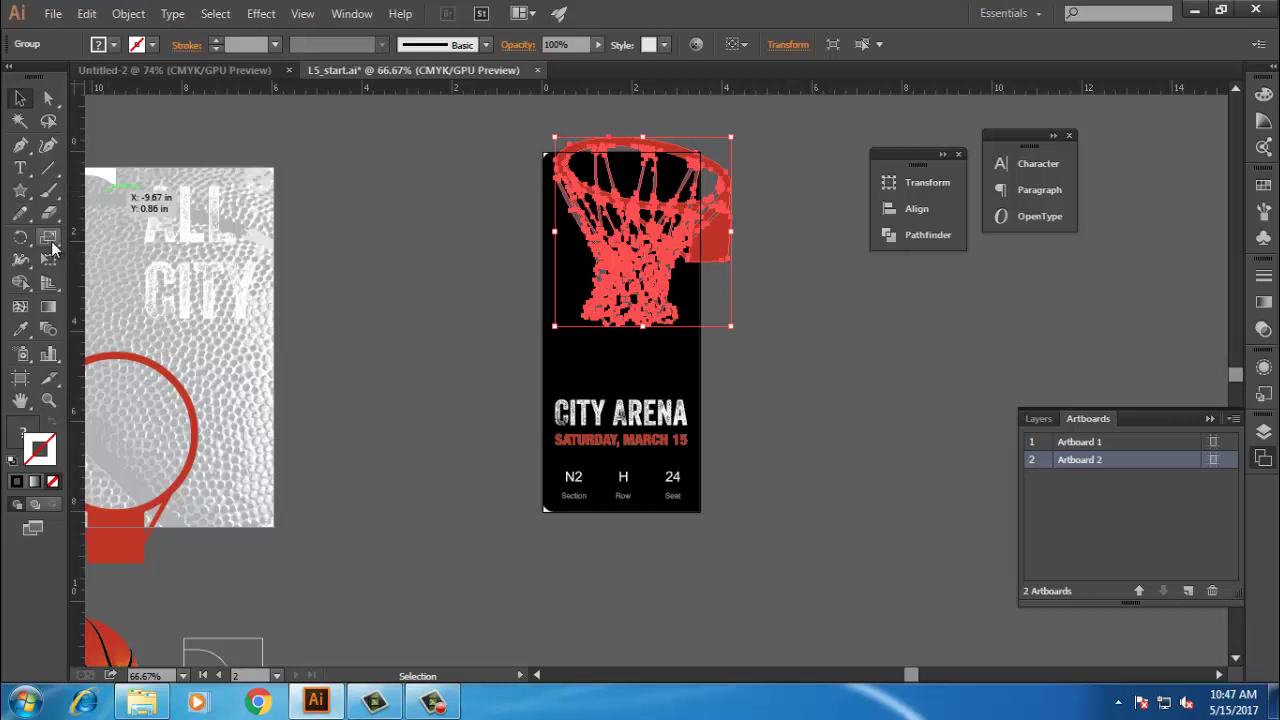
# Step: Examine the Uniform and Non-Uniform options of the Scale dialog for the hoop, and close it without scaling
pyautogui.doubleClick(49, 240)
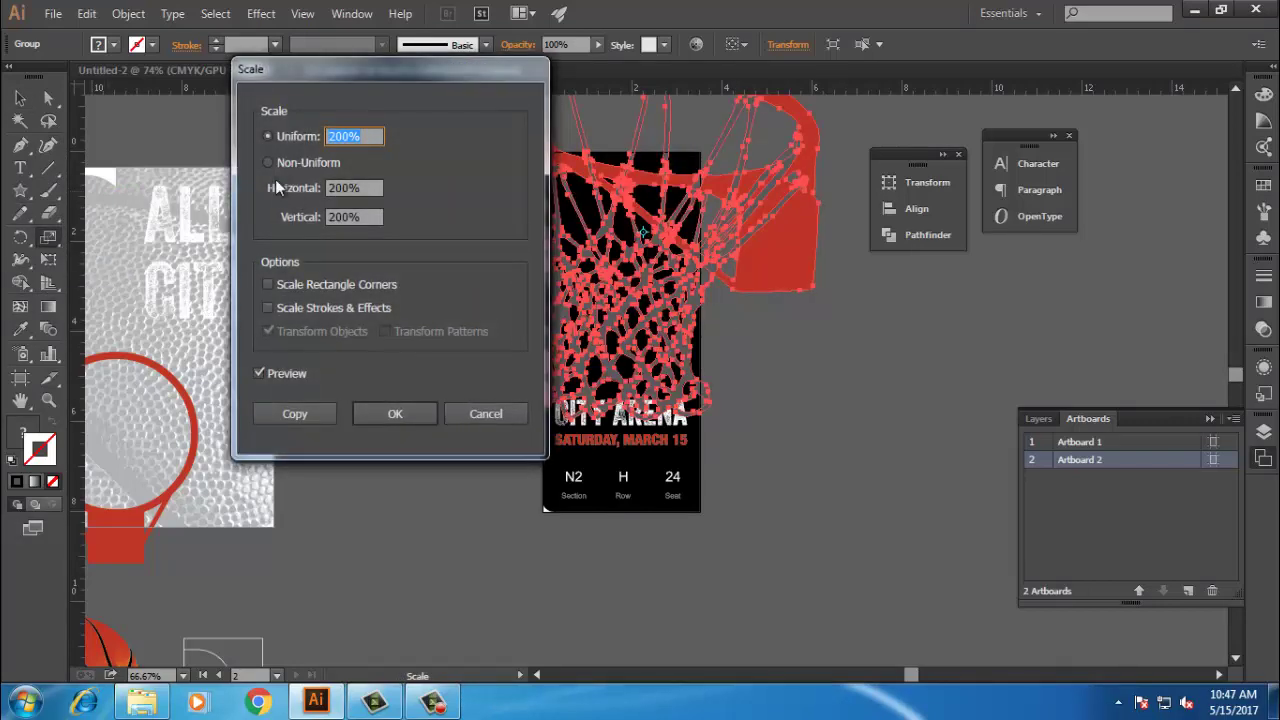
pyautogui.click(276, 166)
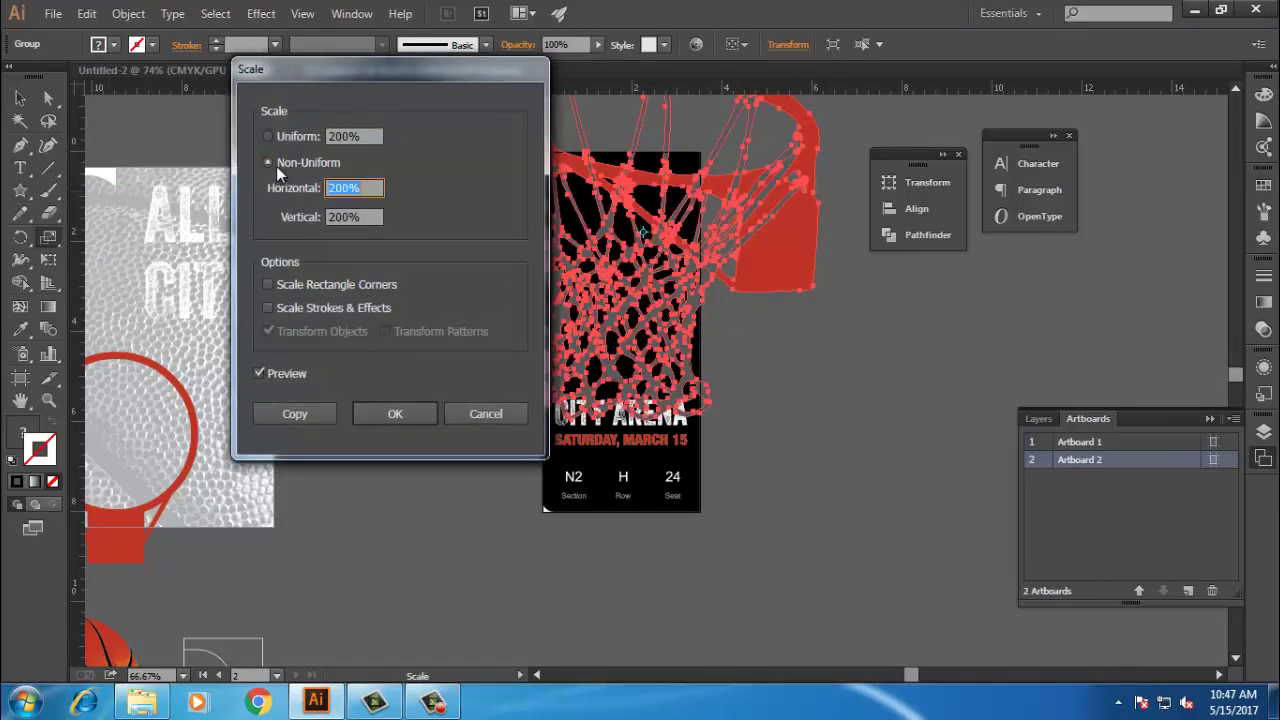
pyautogui.doubleClick(345, 188)
pyautogui.press('Tab')
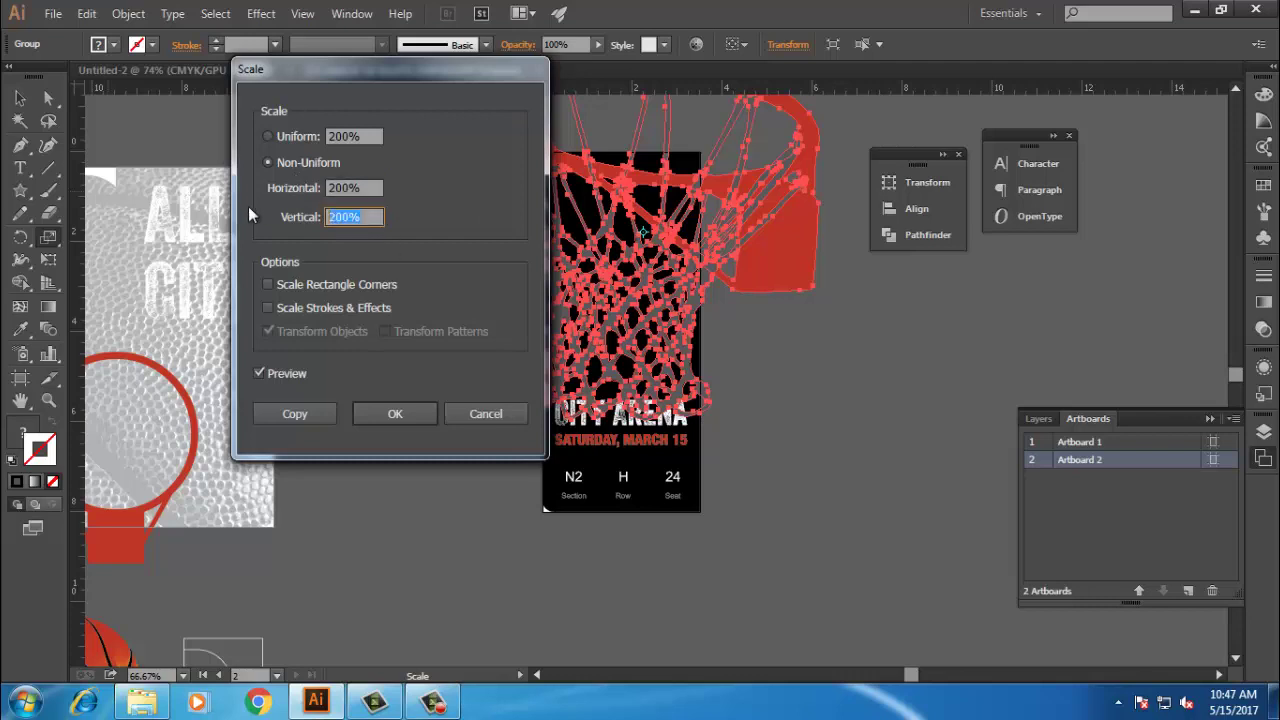
pyautogui.click(297, 136)
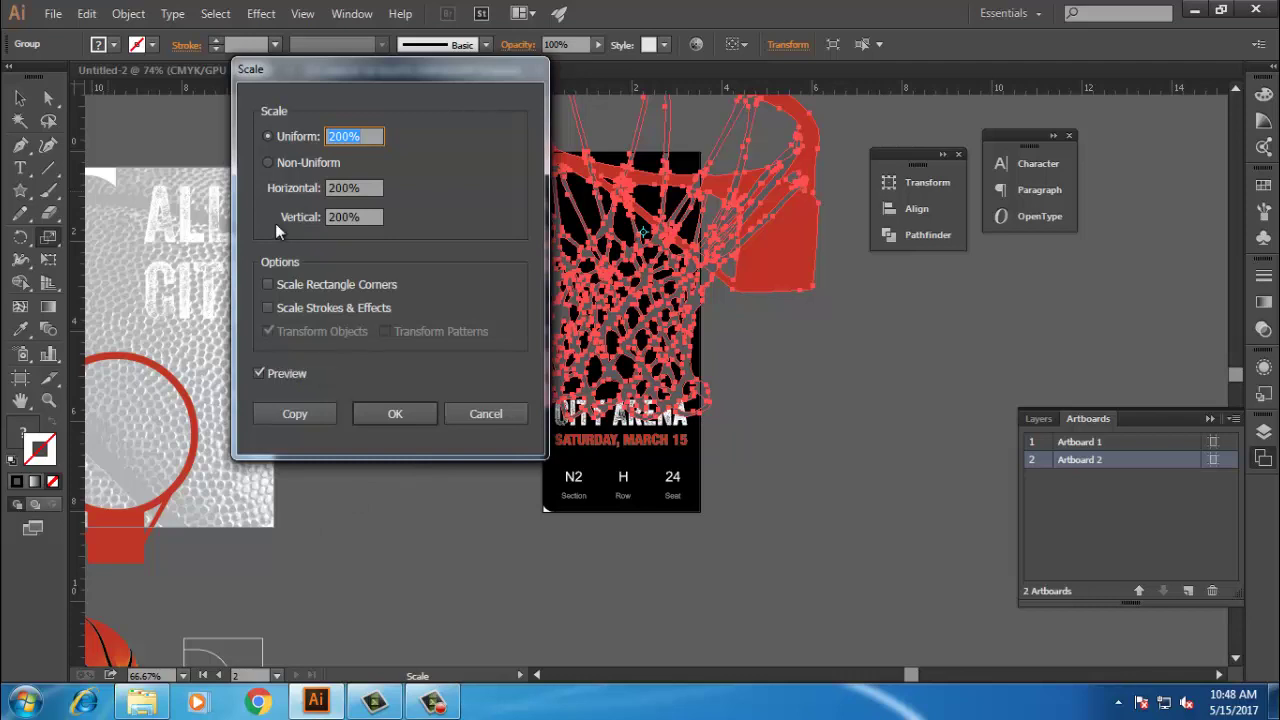
pyautogui.click(485, 413)
pyautogui.click(19, 98)
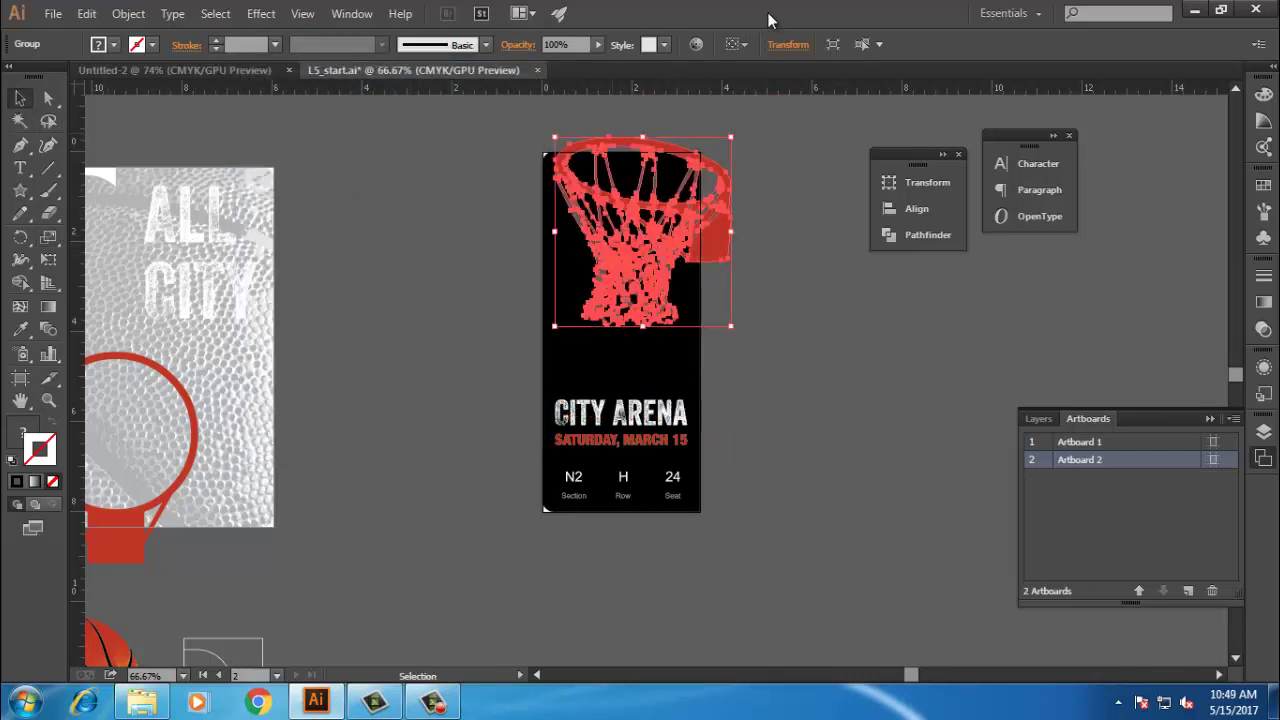
# Step: Move the half-court drawing up and to the right into the empty area below the poster, and deselect it
pyautogui.click(532, 345)
pyautogui.moveTo(458, 409); pyautogui.dragTo(406, 434)
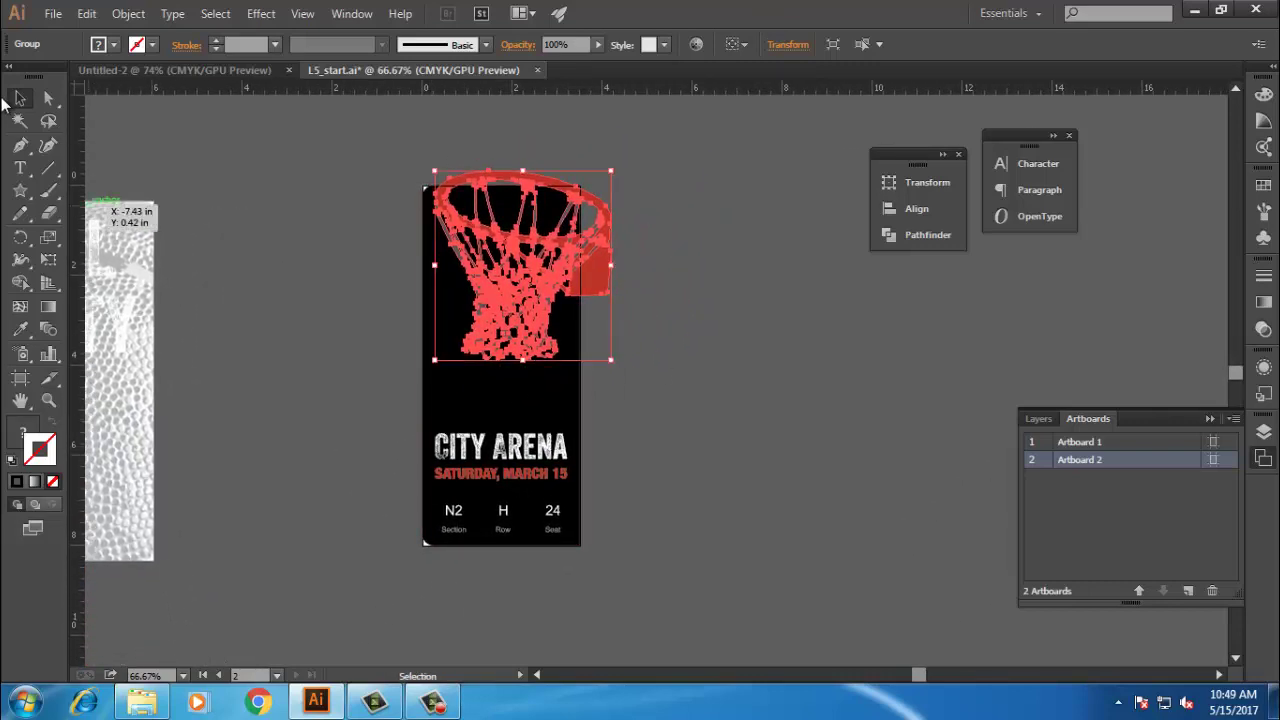
pyautogui.moveTo(90, 448); pyautogui.dragTo(507, 258)
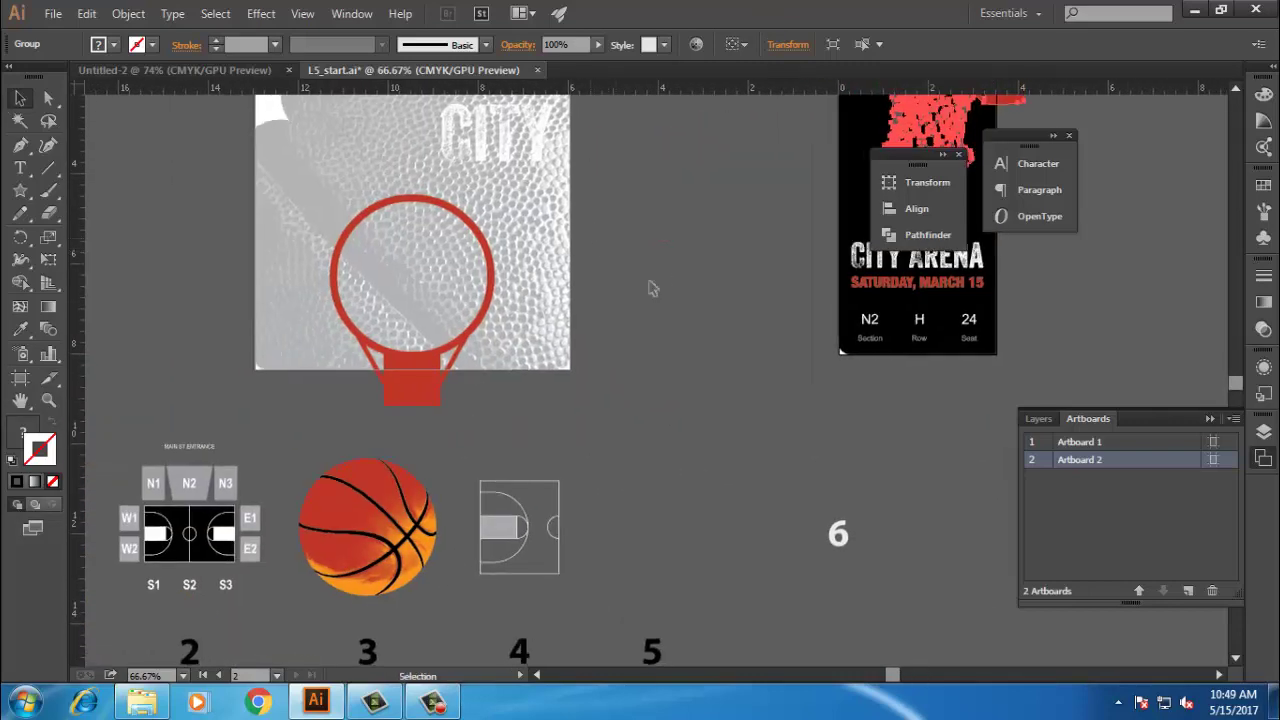
pyautogui.moveTo(546, 557); pyautogui.dragTo(601, 487)
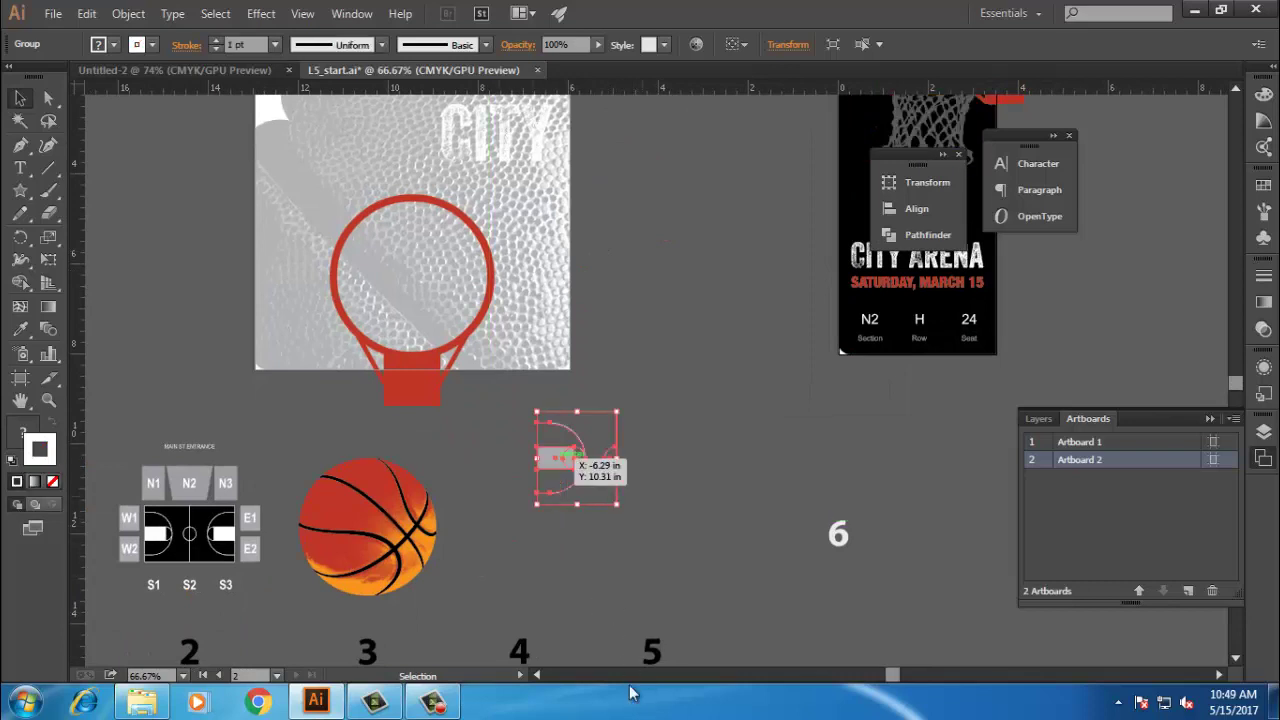
pyautogui.click(438, 703)
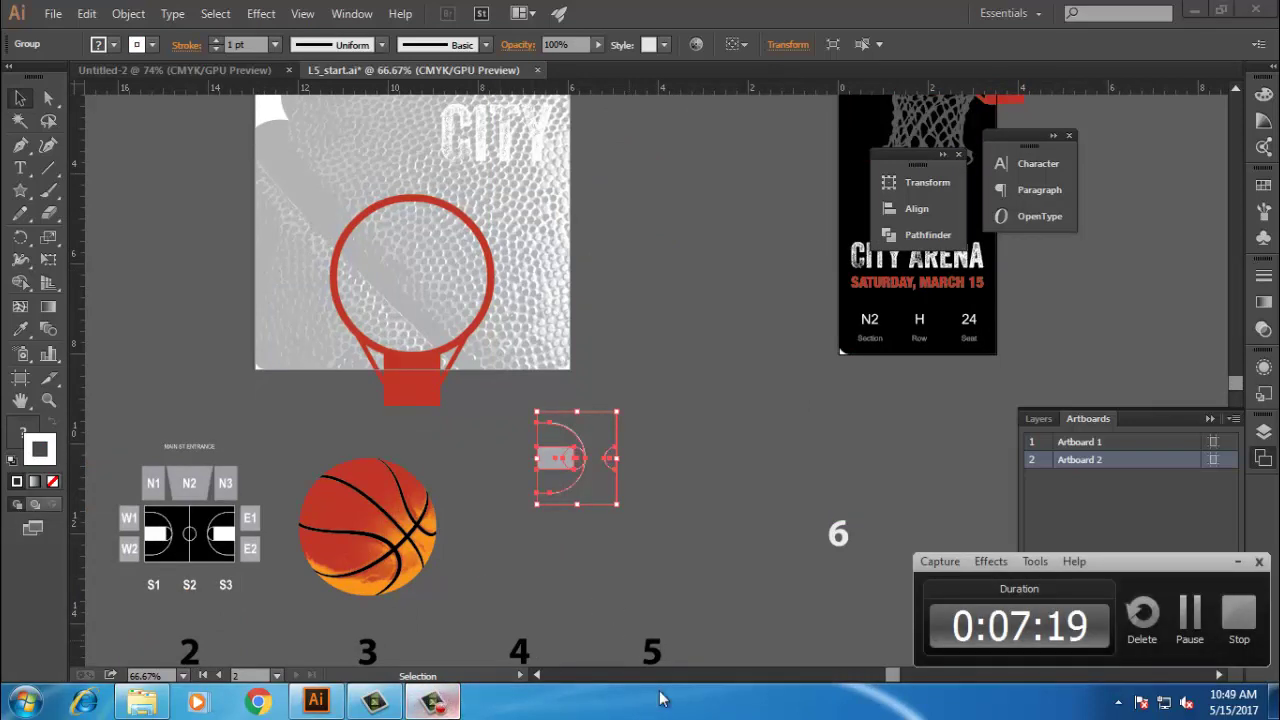
pyautogui.click(1230, 562)
pyautogui.moveTo(620, 418); pyautogui.dragTo(626, 452)
pyautogui.click(685, 500)
pyautogui.scroll(2, 598, 456)
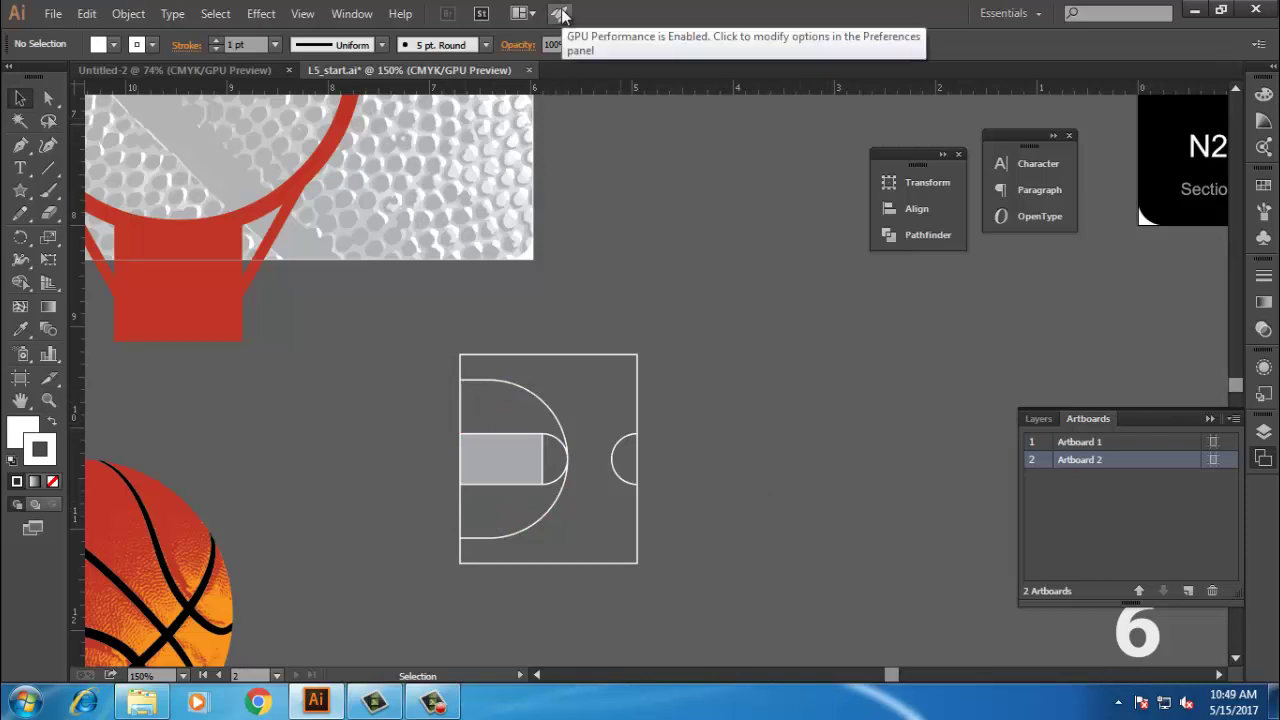
# Step: Try duplicating the half-court drawing straight to the right and rotating the copy 180° about its centre
pyautogui.click(465, 415)
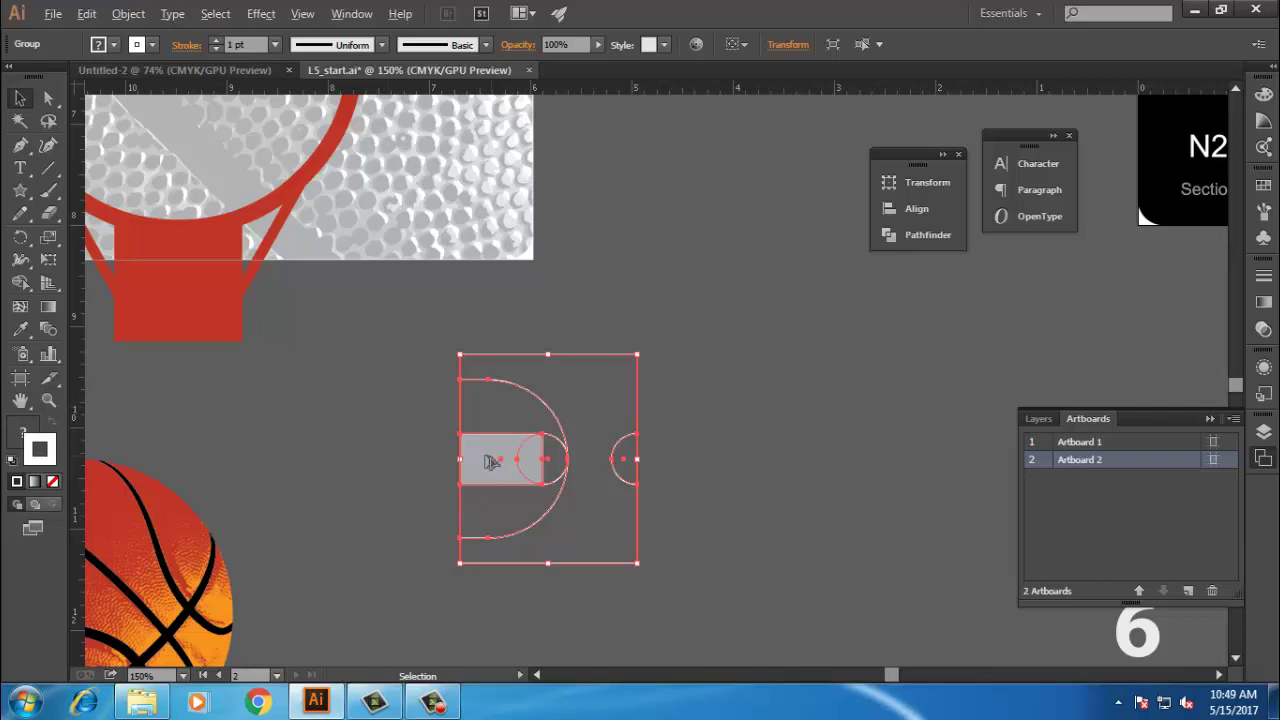
pyautogui.moveTo(493, 463); pyautogui.dragTo(810, 466)
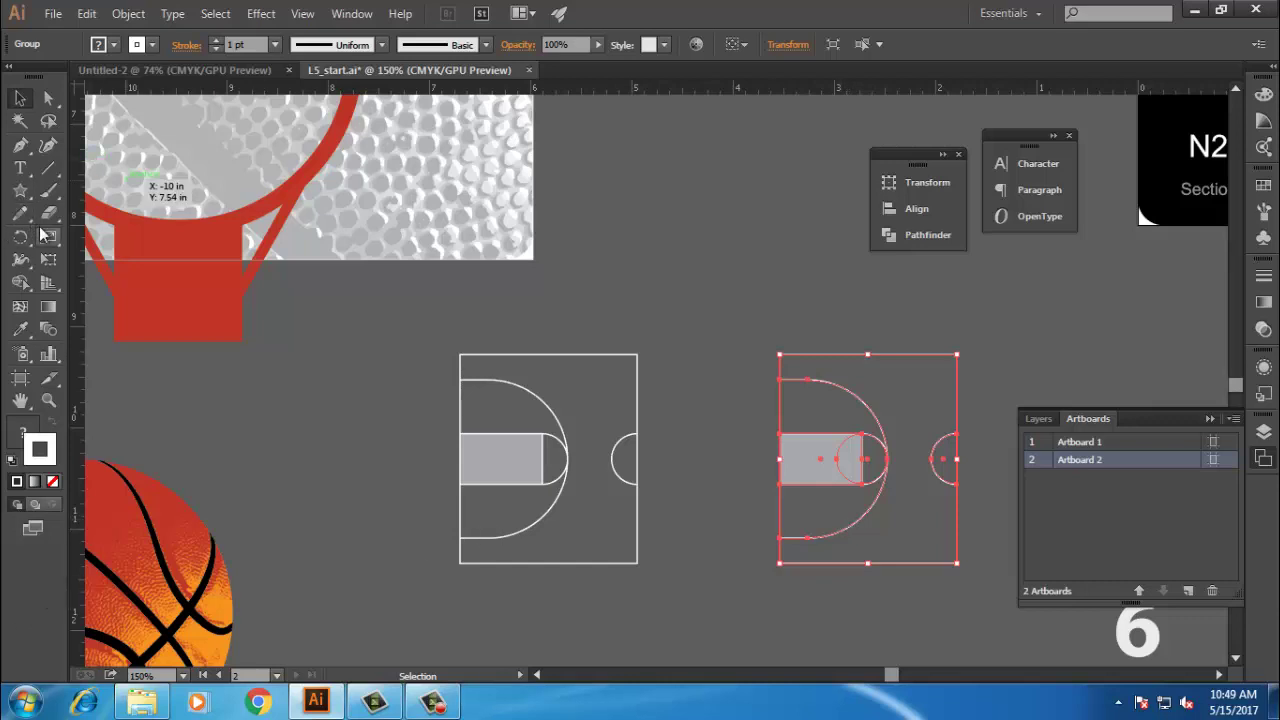
pyautogui.click(20, 236)
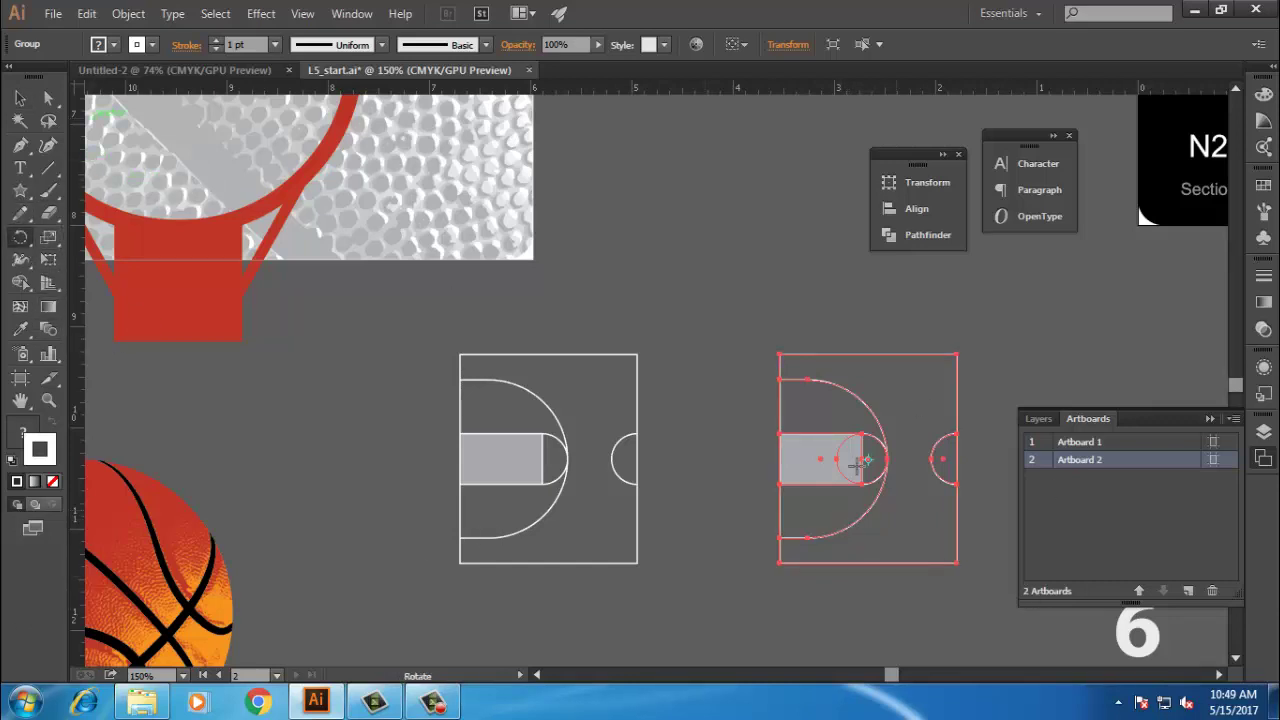
pyautogui.moveTo(815, 450); pyautogui.dragTo(1060, 446)
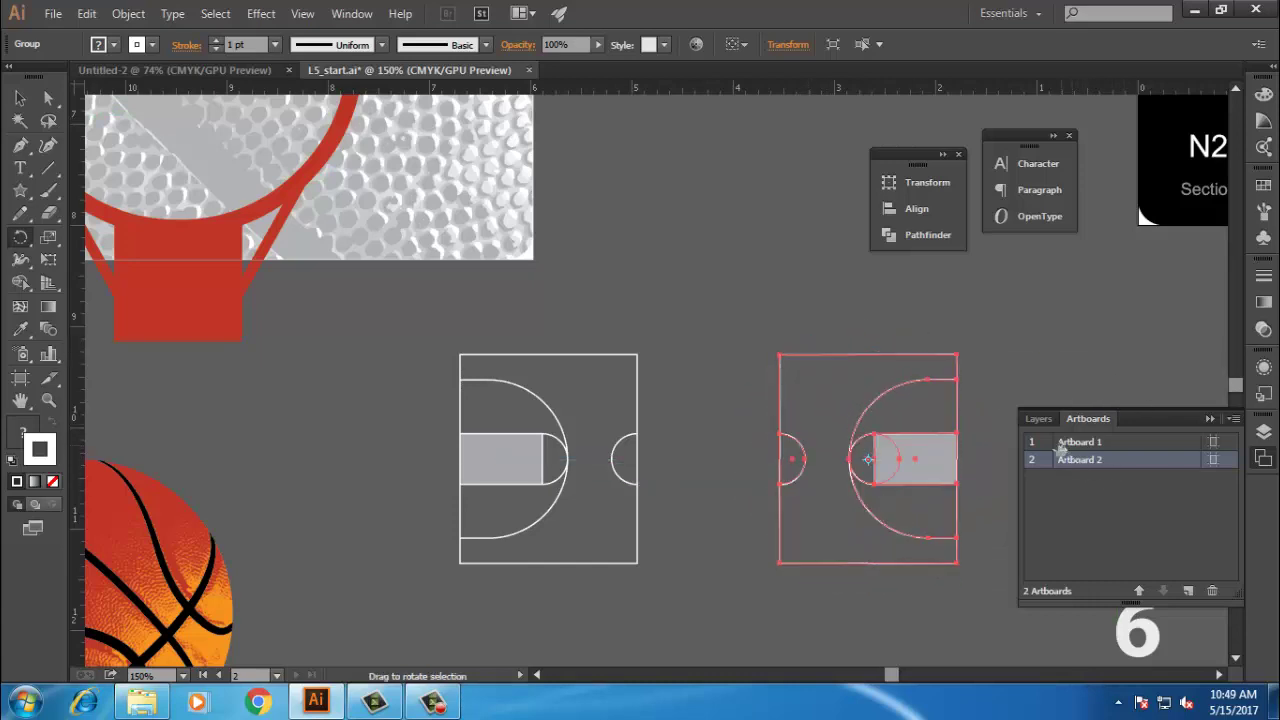
pyautogui.click(20, 98)
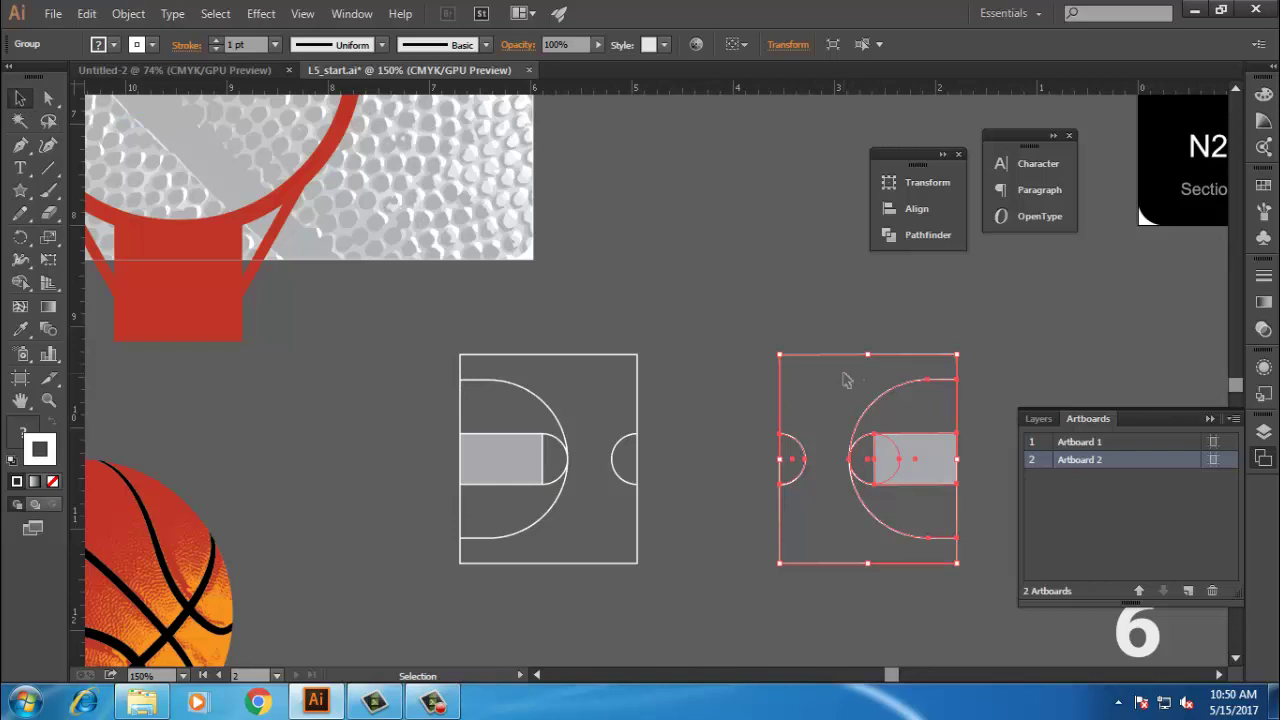
# Step: Try moving the rotated copy left against the original half-court to form a full court, and undo the whole duplication
pyautogui.press('Left')
pyautogui.press('Left')
pyautogui.press('Left')
pyautogui.press('Left')
pyautogui.press('Left')
pyautogui.press('Left')
pyautogui.press('Left')
pyautogui.press('Left')
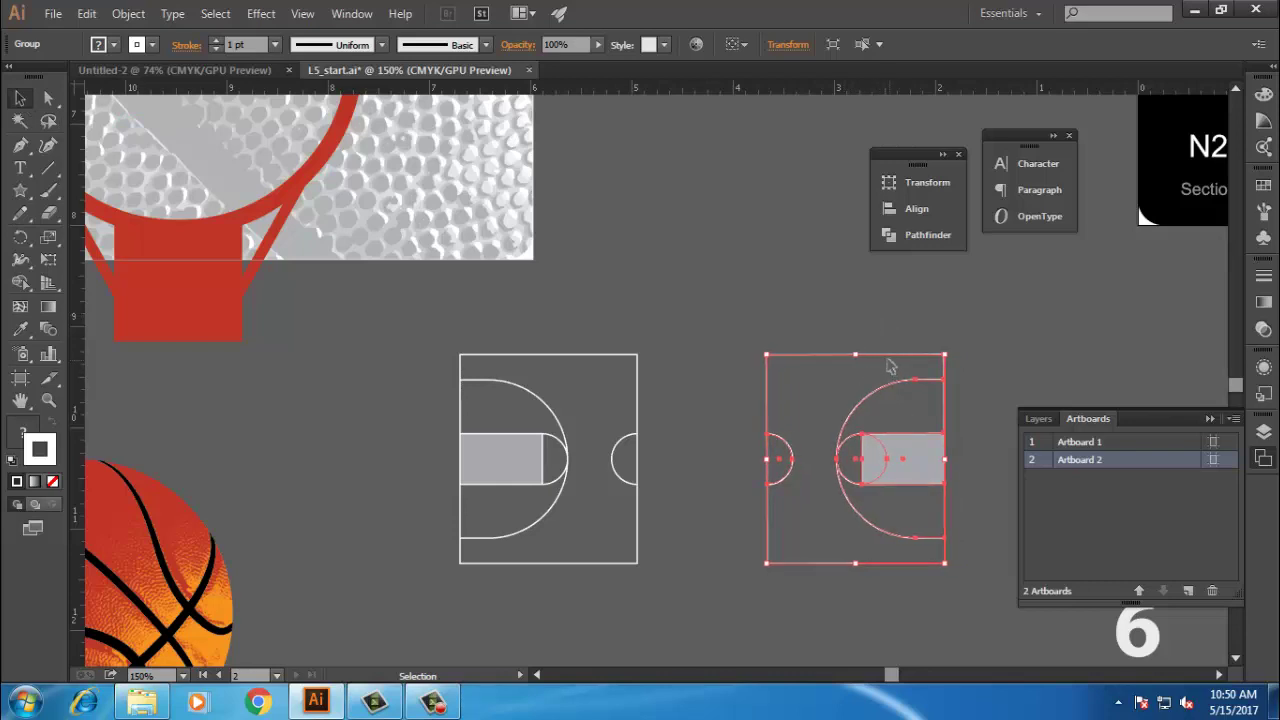
pyautogui.moveTo(890, 361); pyautogui.dragTo(757, 354)
pyautogui.click(806, 626)
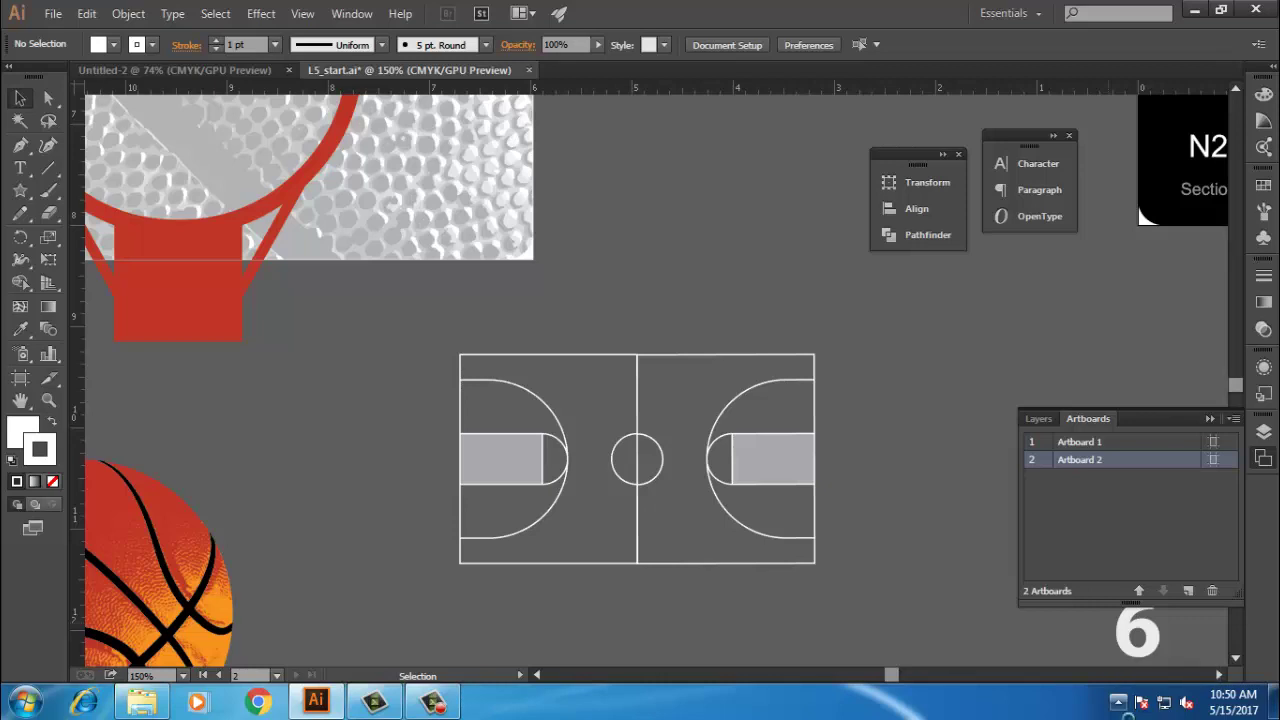
pyautogui.hotkey('ctrl', 'z')
pyautogui.hotkey('ctrl', 'z')
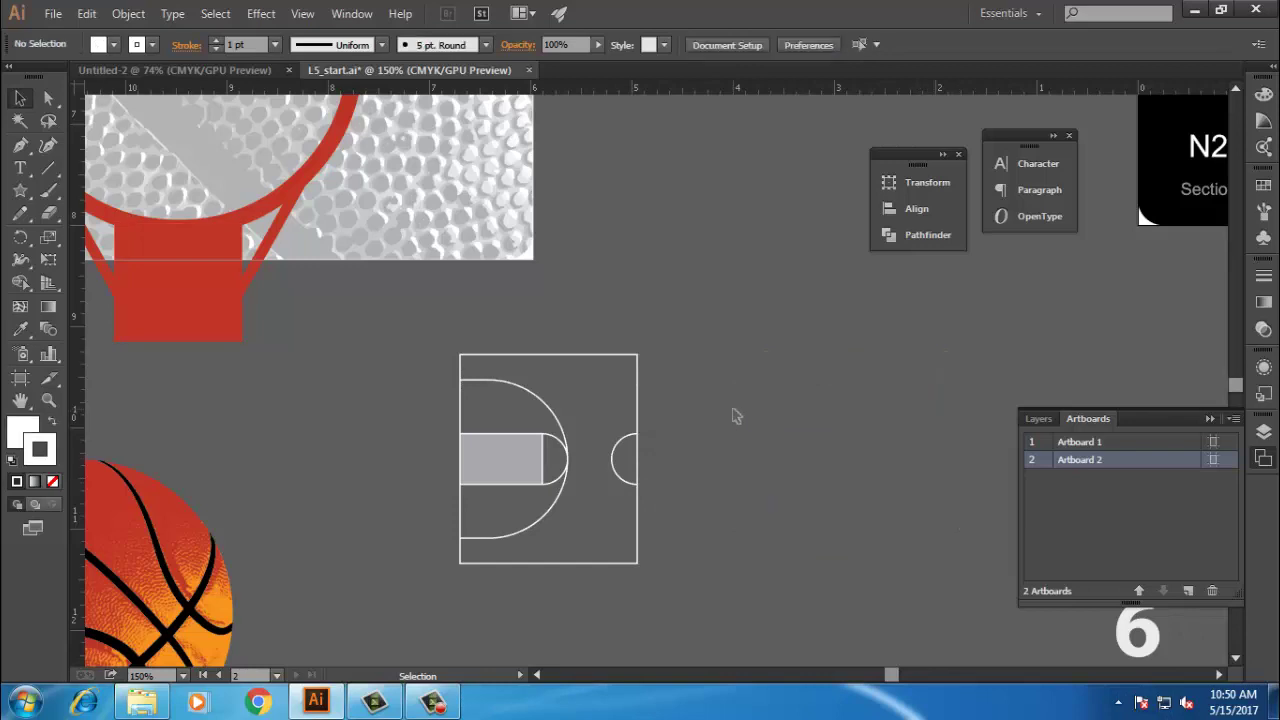
# Step: Try mirroring a copy of the half-court about its upper-right corner with the Reflect tool, and delete the mirrored copy
pyautogui.click(623, 355)
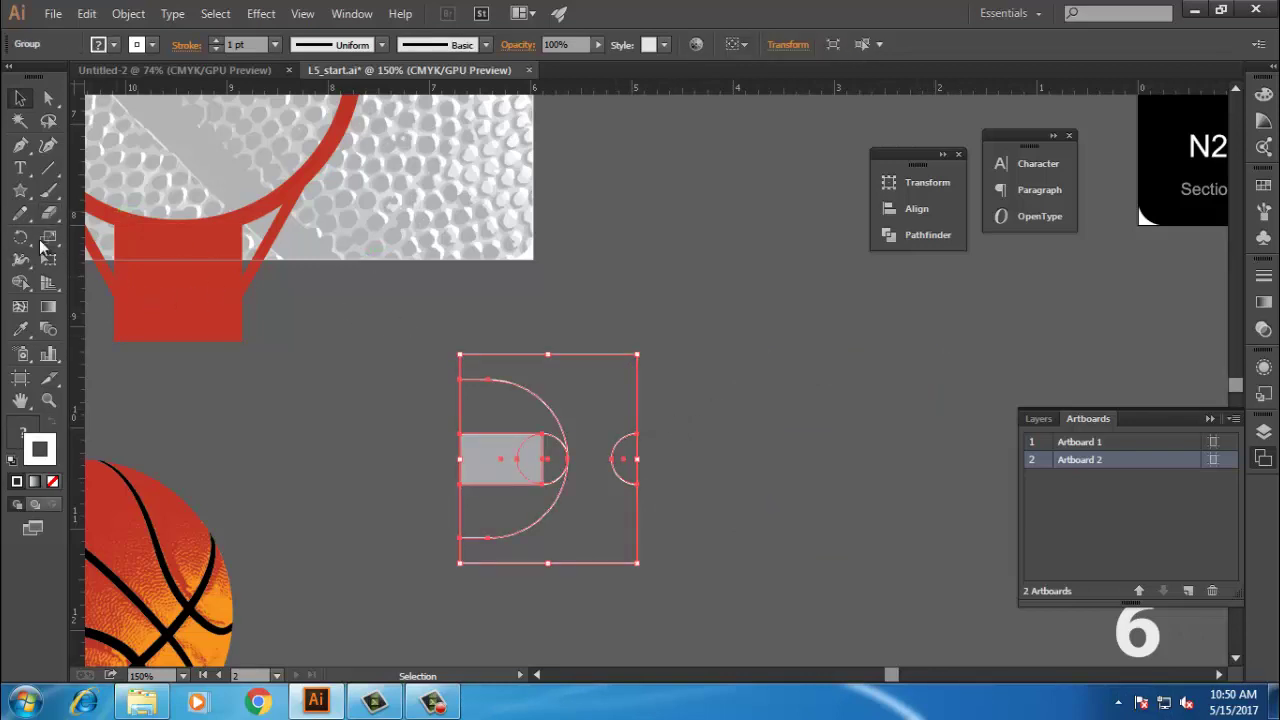
pyautogui.moveTo(20, 240); pyautogui.dragTo(91, 254)
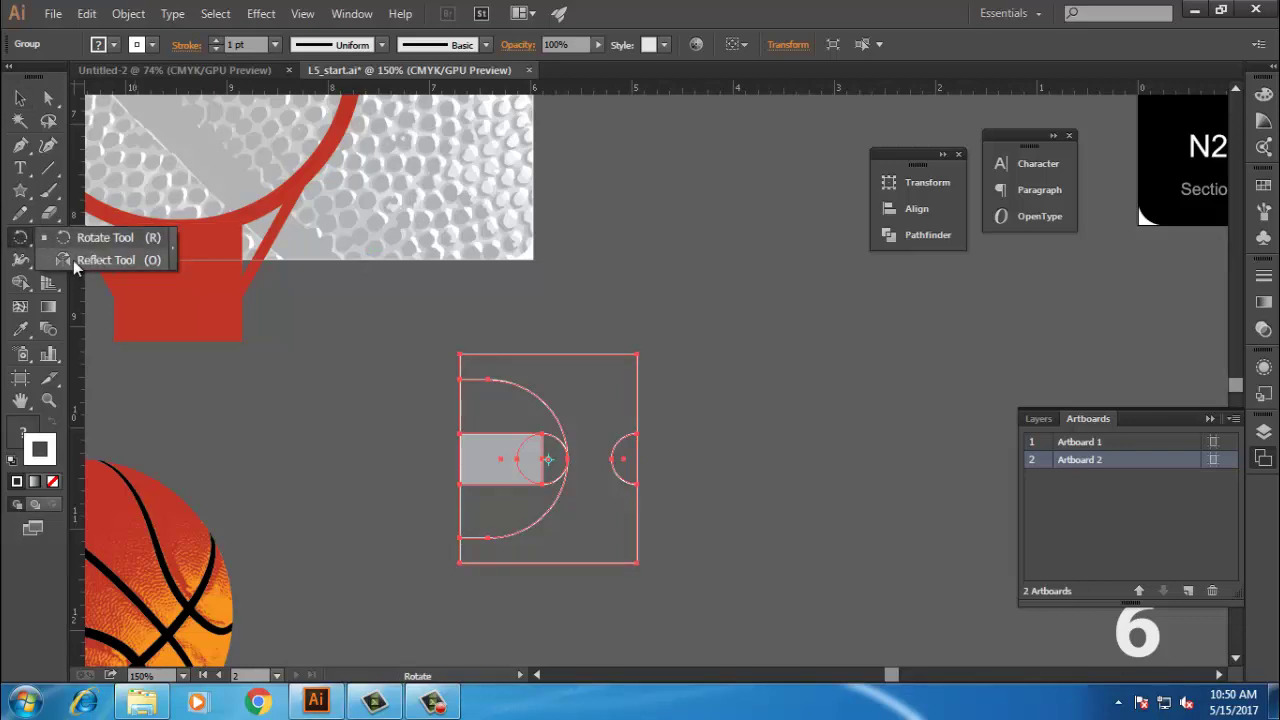
pyautogui.moveTo(73, 260); pyautogui.dragTo(73, 260)
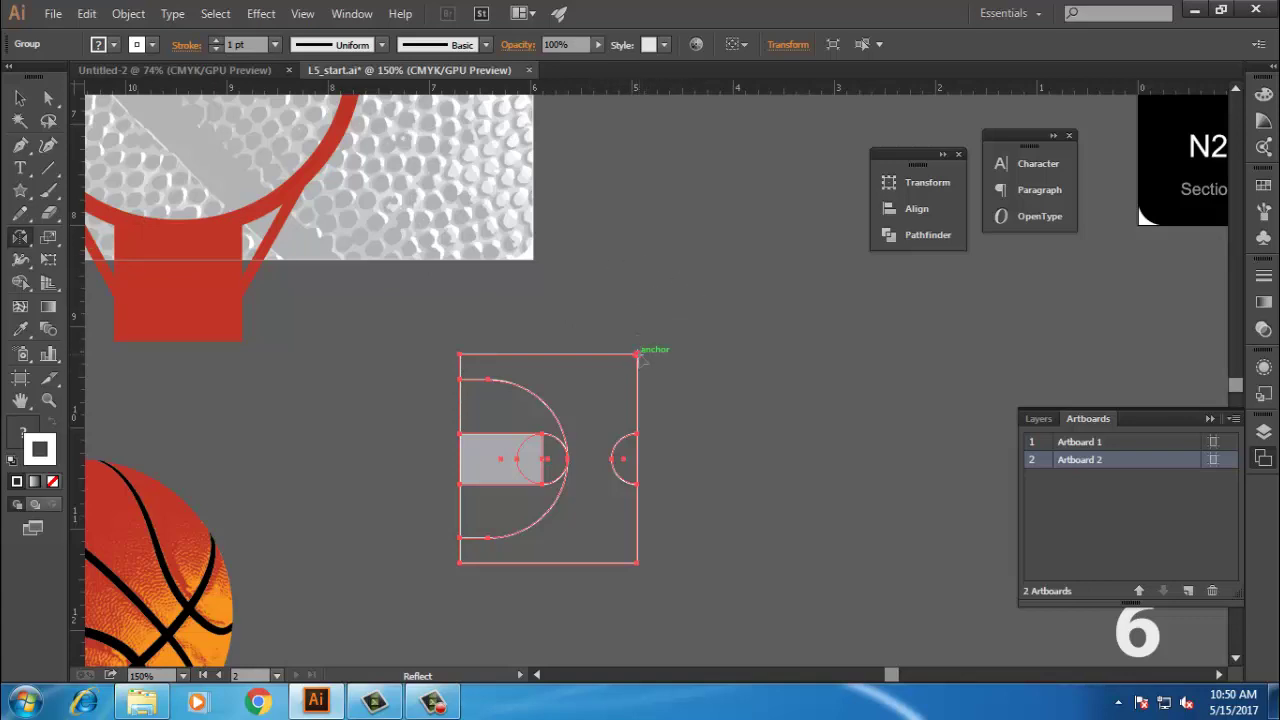
pyautogui.scroll(4, 638, 355)
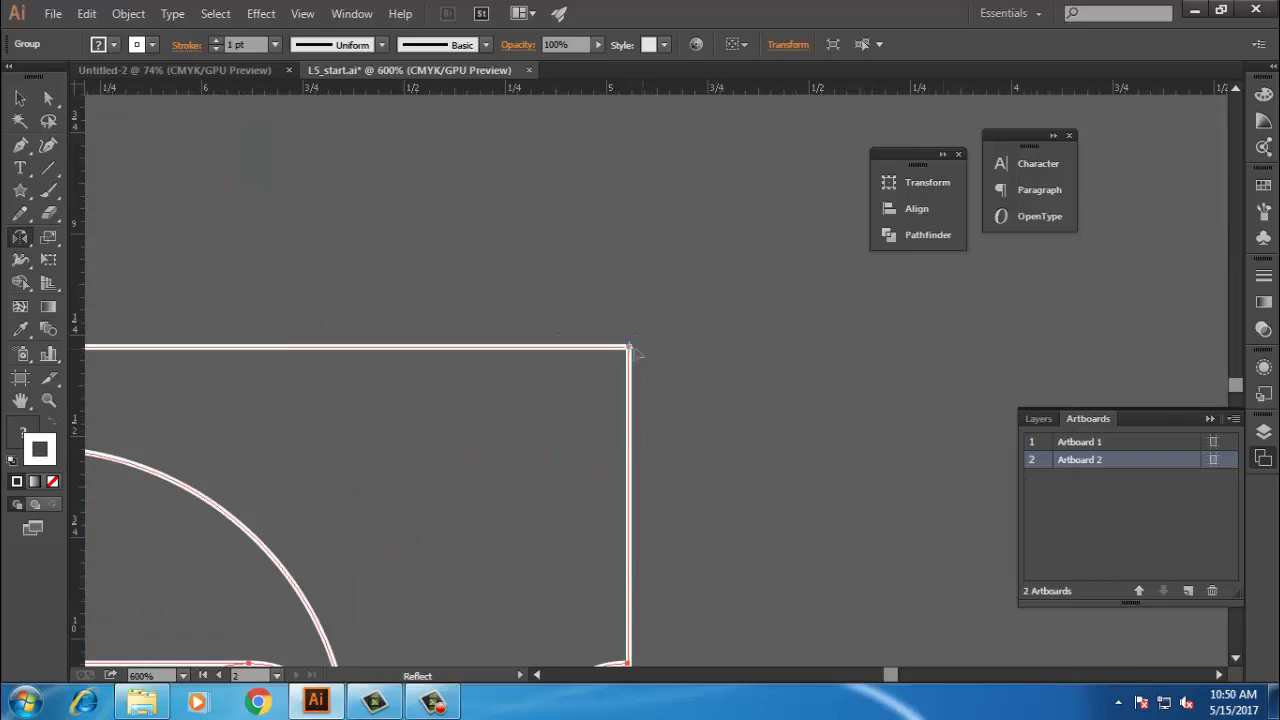
pyautogui.scroll(-2, 580, 372)
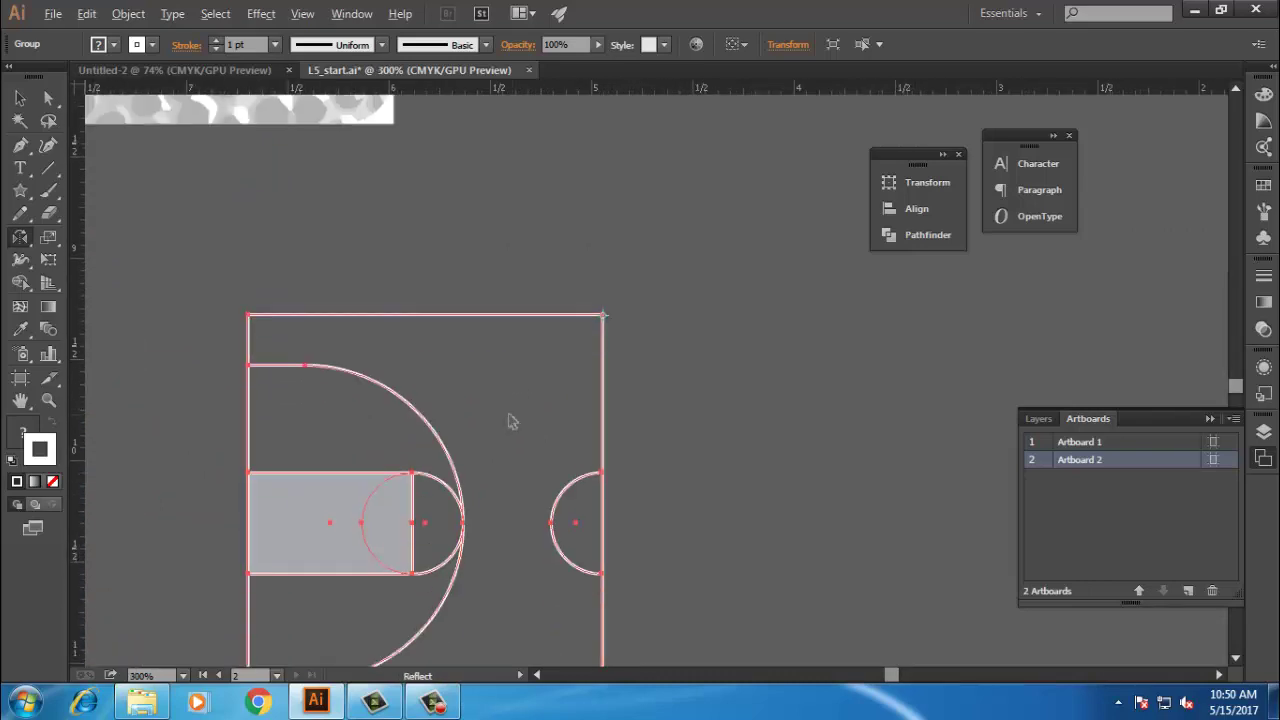
pyautogui.scroll(-2, 509, 420)
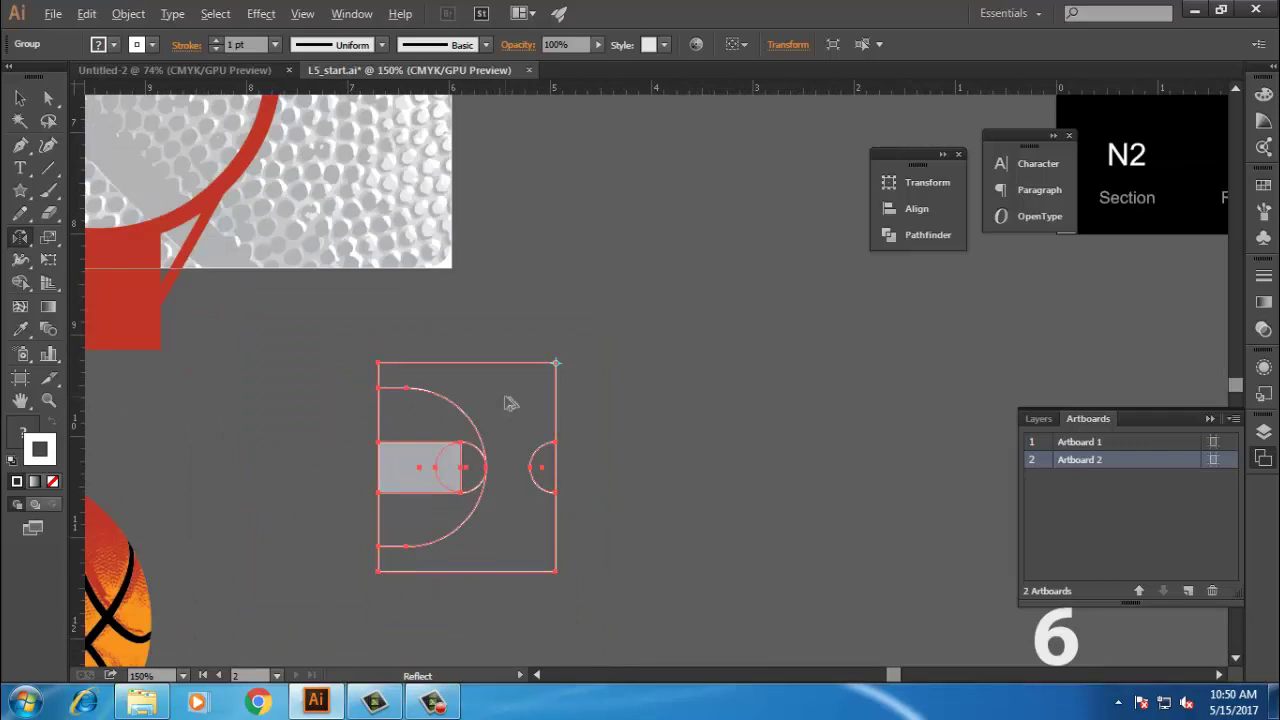
pyautogui.moveTo(510, 403); pyautogui.dragTo(660, 404)
pyautogui.press('v')
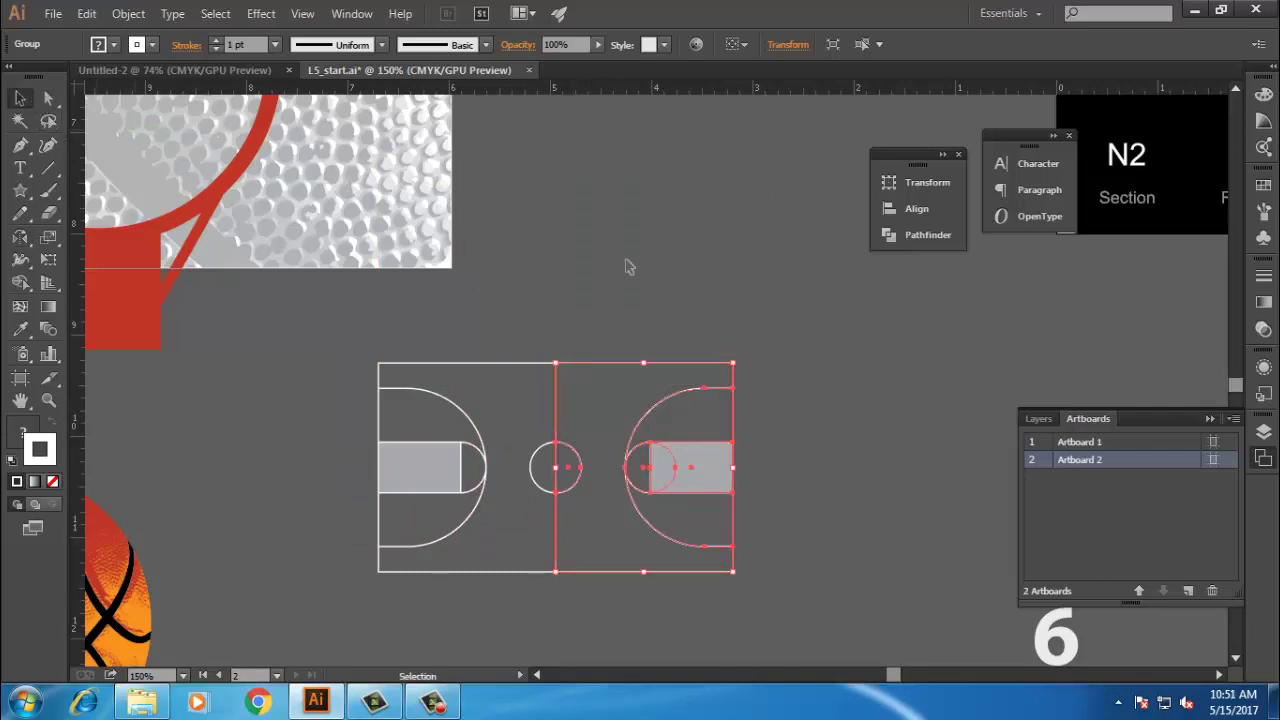
pyautogui.click(590, 210)
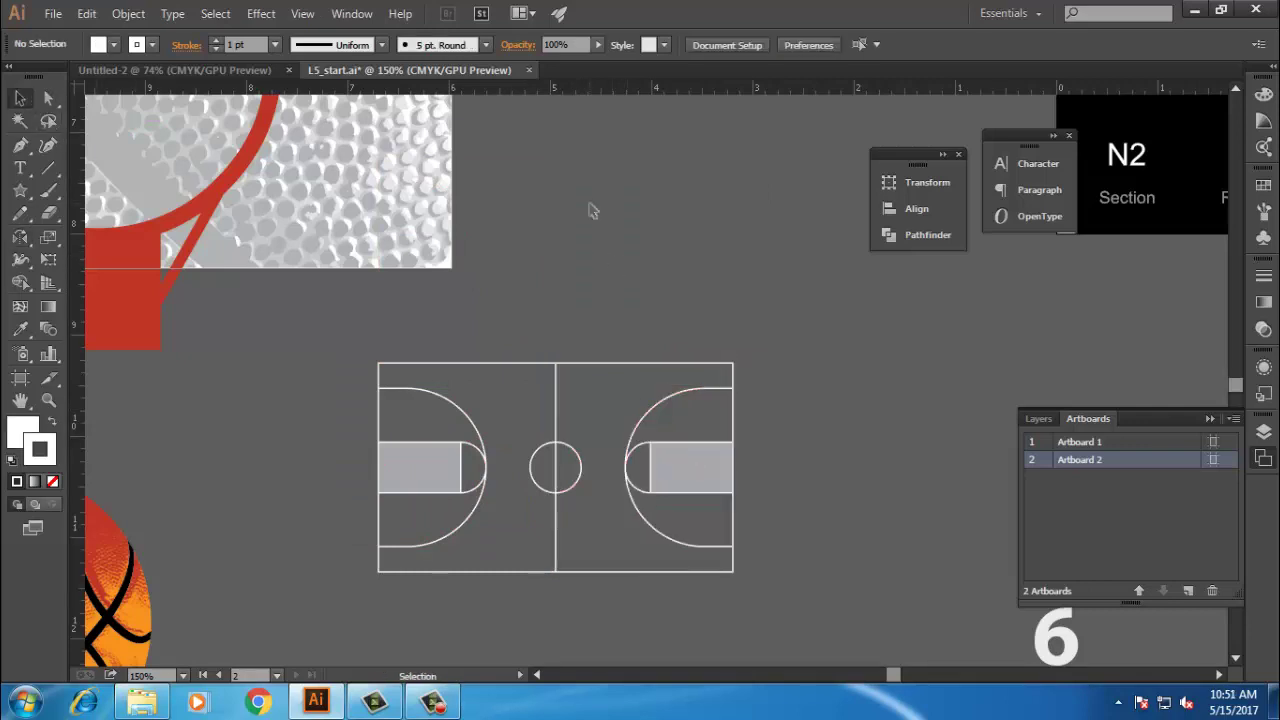
pyautogui.click(677, 364)
pyautogui.press('Delete')
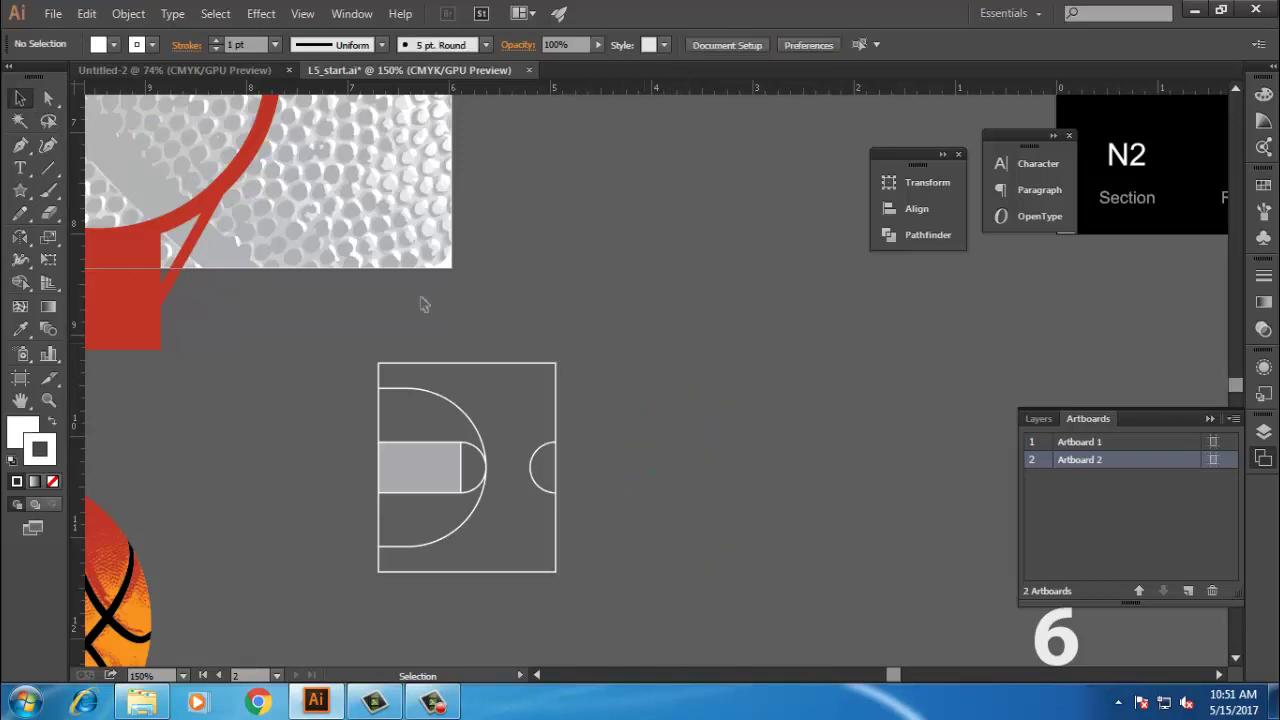
# Step: Mirror a copy of the half-court horizontally about its upper-right corner with the Reflect tool to form a full court
pyautogui.click(536, 364)
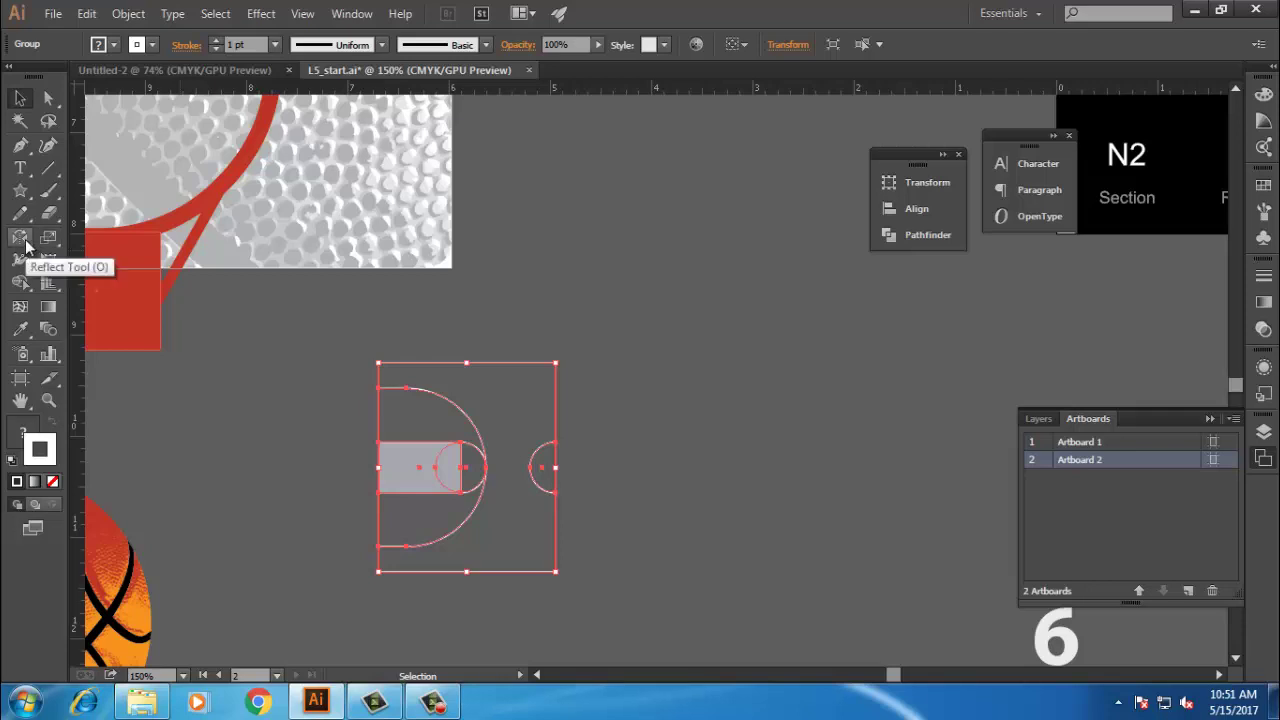
pyautogui.click(25, 240)
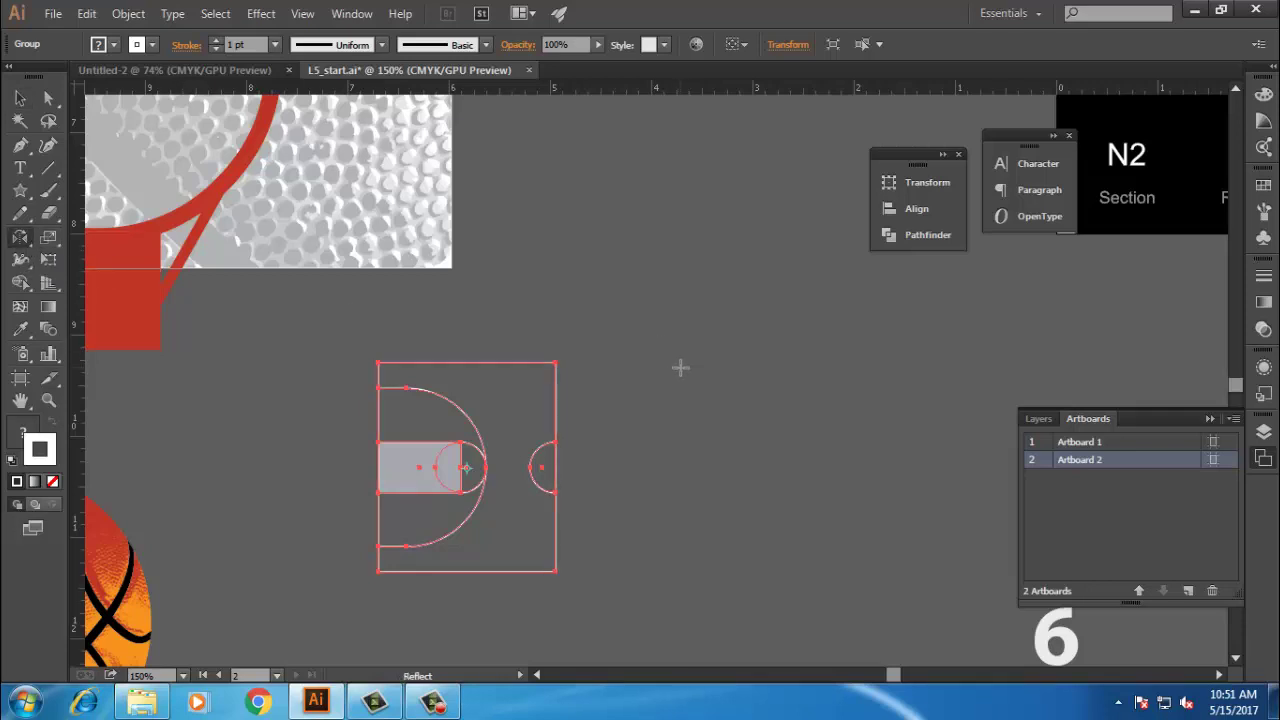
pyautogui.click(556, 361)
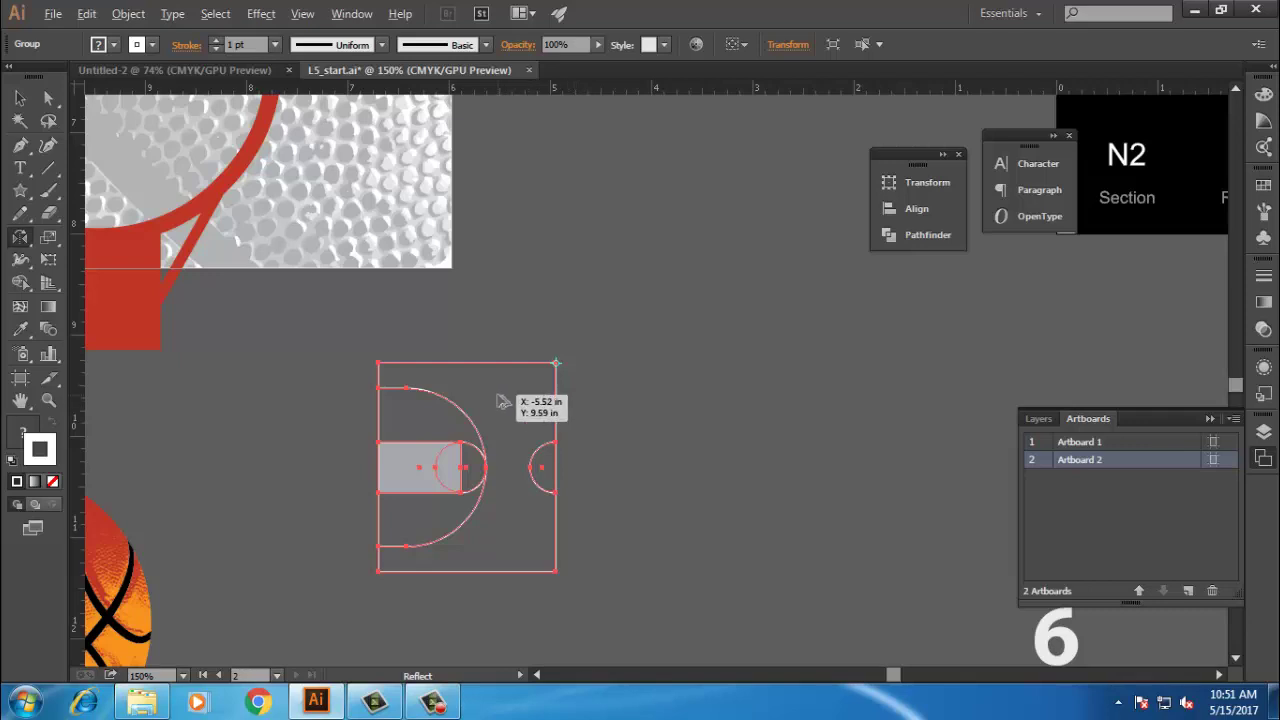
pyautogui.moveTo(502, 401); pyautogui.dragTo(650, 424)
pyautogui.press('v')
pyautogui.click(781, 320)
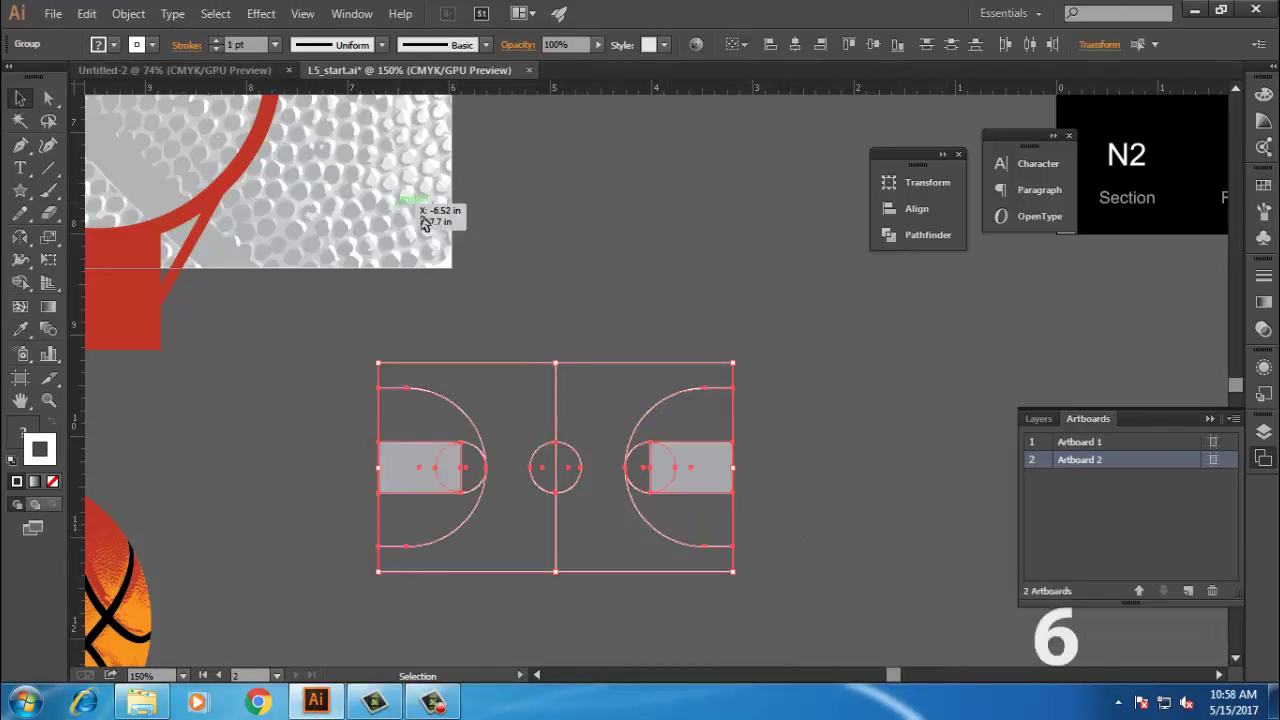
# Step: Group the two court halves into one object
pyautogui.click(537, 289)
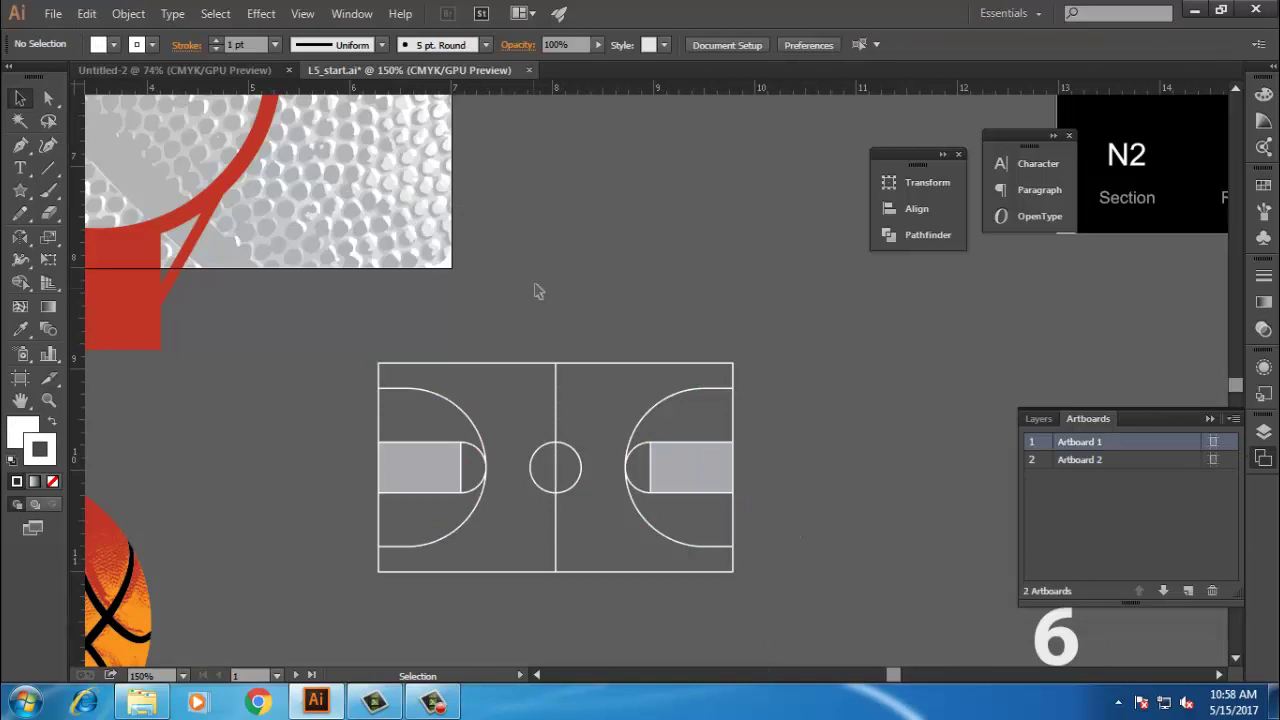
pyautogui.click(556, 370)
pyautogui.hotkey('ctrl', 'a')
pyautogui.click(95, 13)
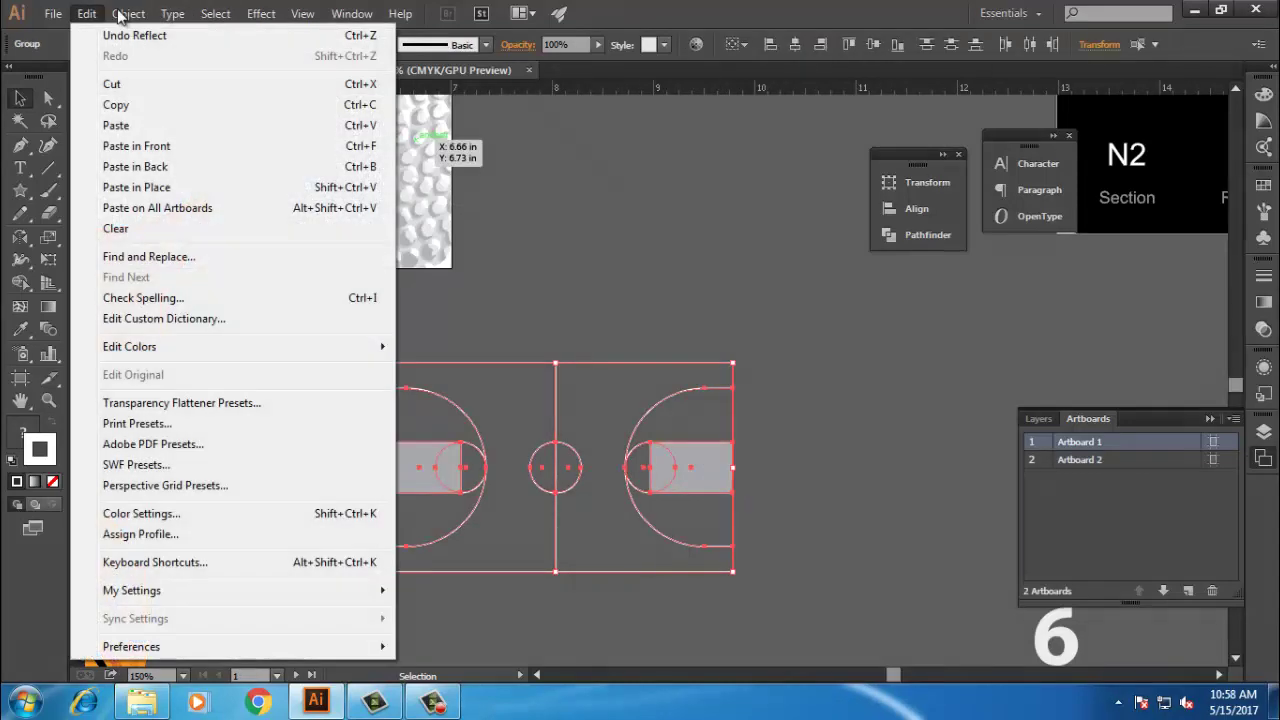
pyautogui.click(214, 84)
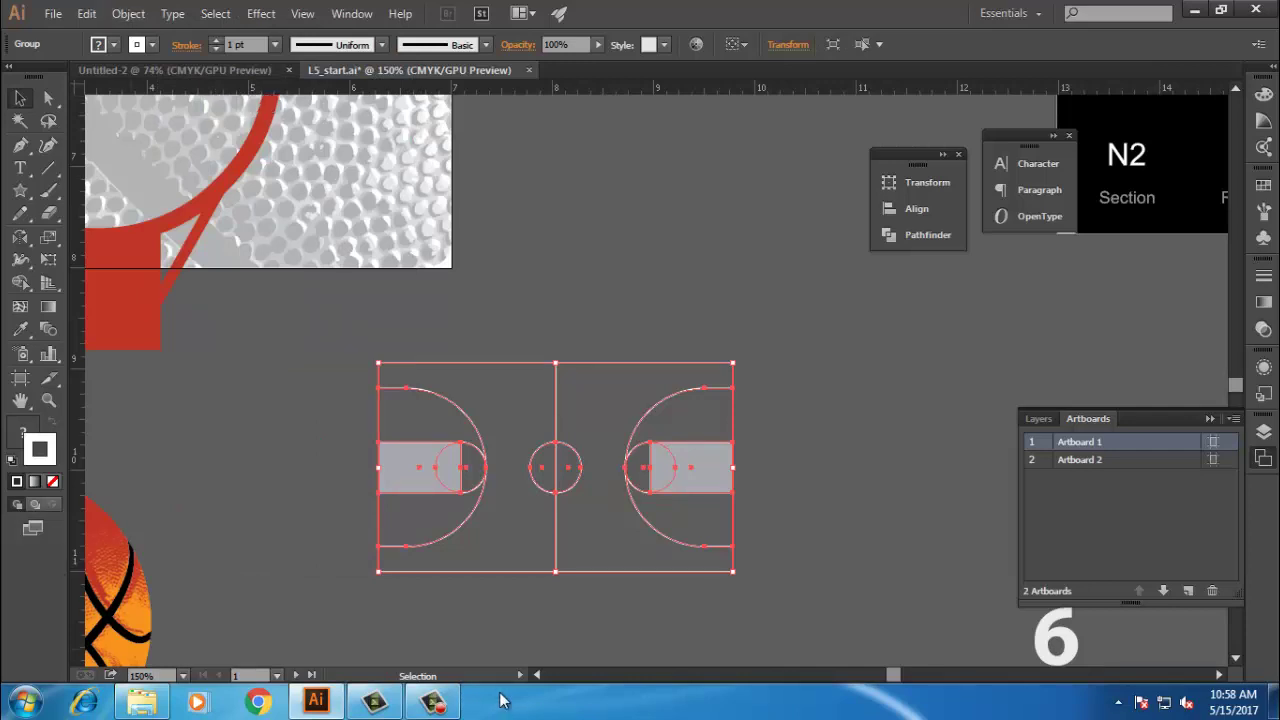
pyautogui.click(432, 703)
pyautogui.click(1180, 637)
# Step: Switch from the artboard list to the layer list, and hide the Edit and Background layers
pyautogui.click(1264, 456)
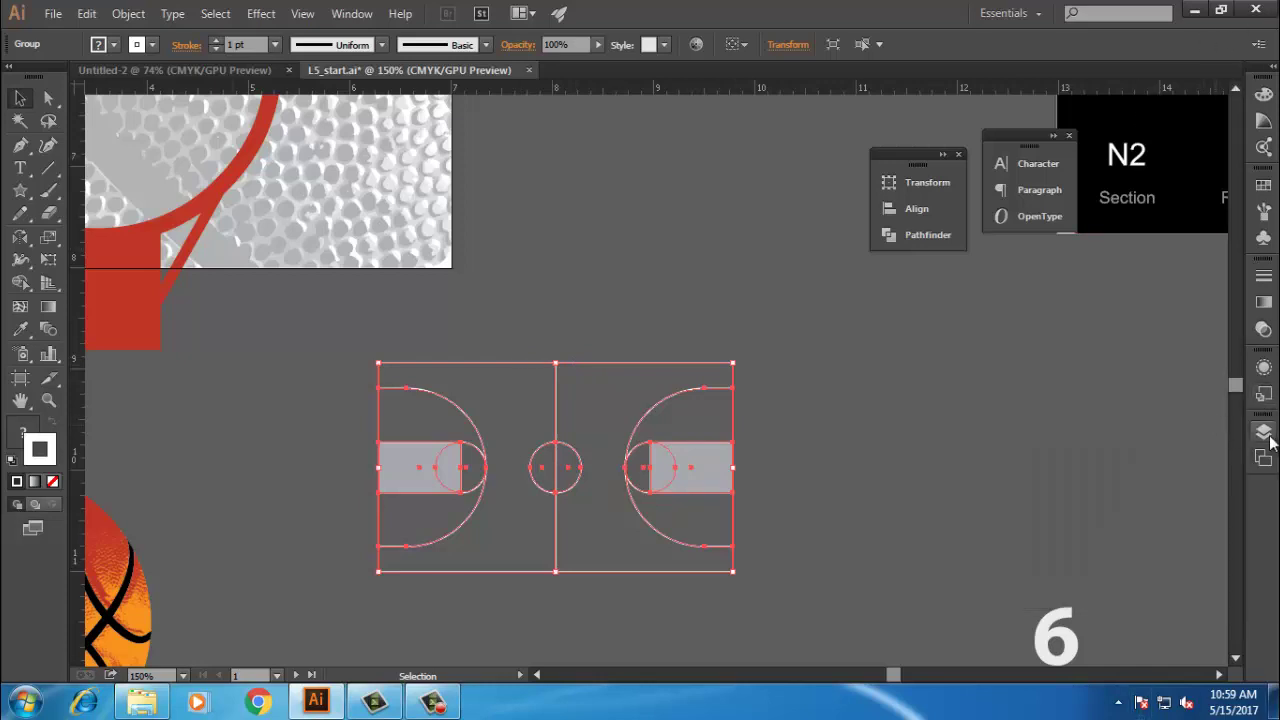
pyautogui.click(1264, 431)
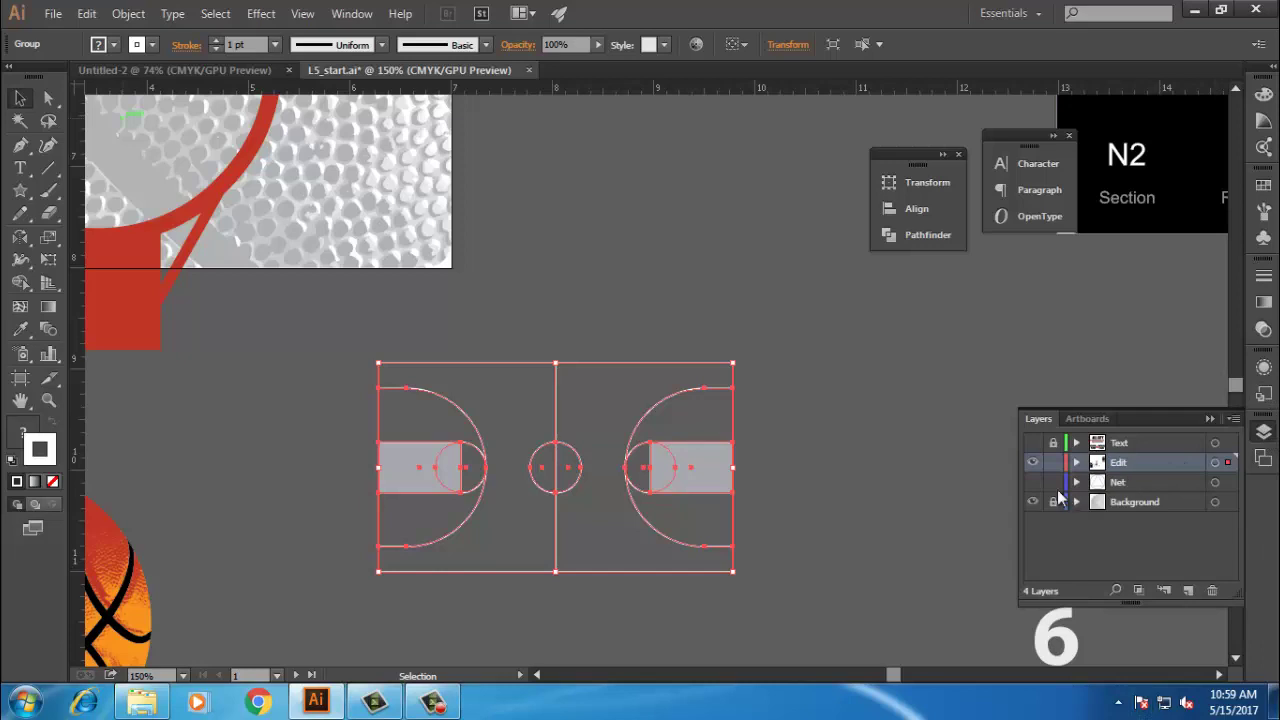
pyautogui.scroll(-2, 238, 256)
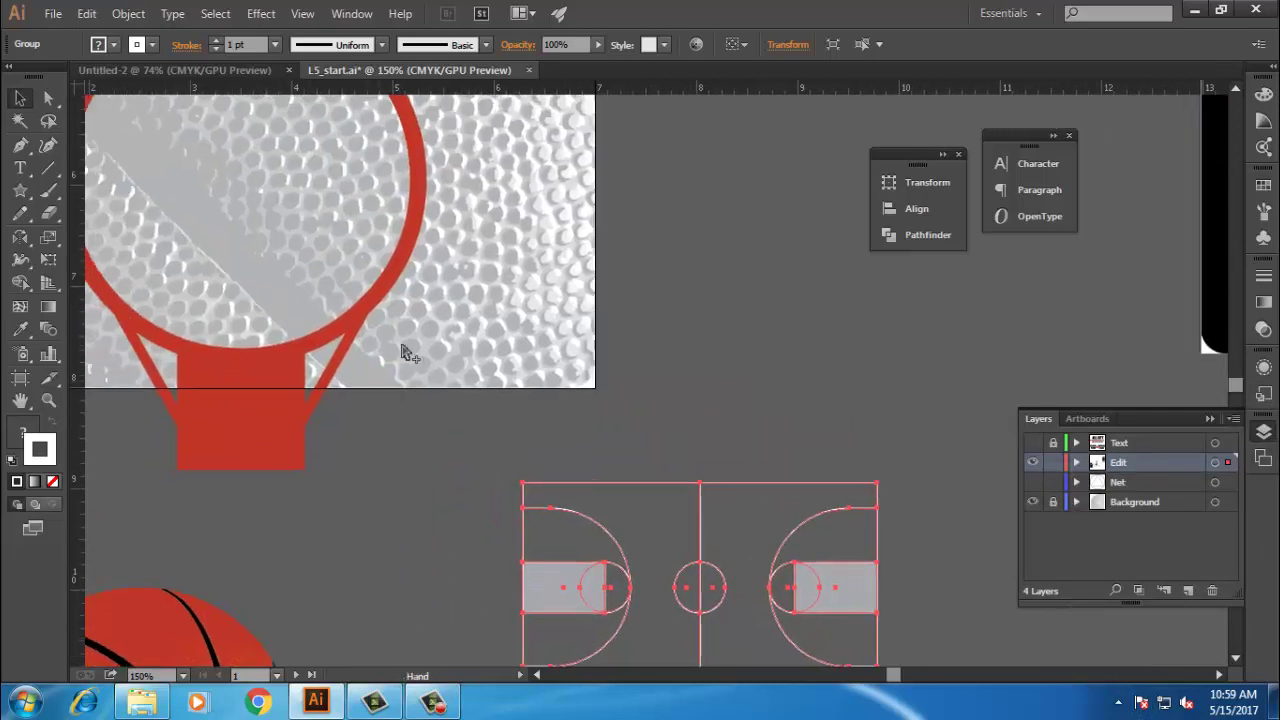
pyautogui.moveTo(374, 383); pyautogui.dragTo(354, 349)
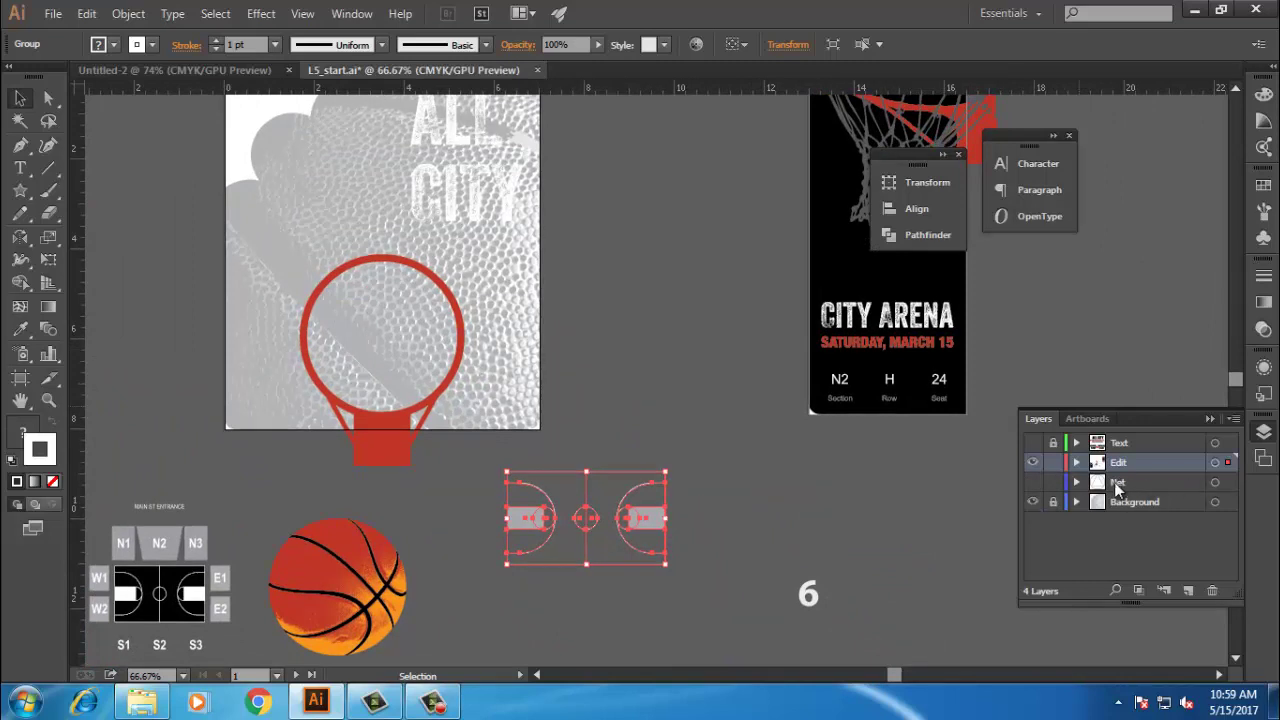
pyautogui.click(1210, 418)
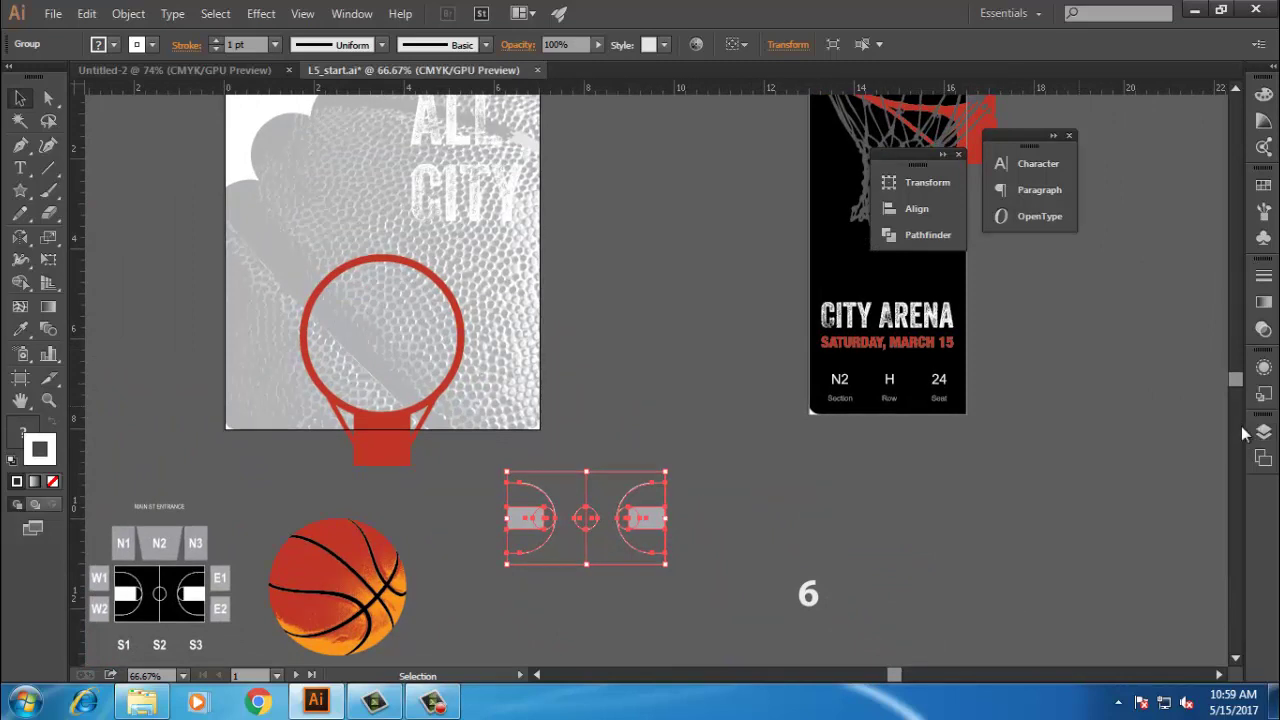
pyautogui.click(1263, 432)
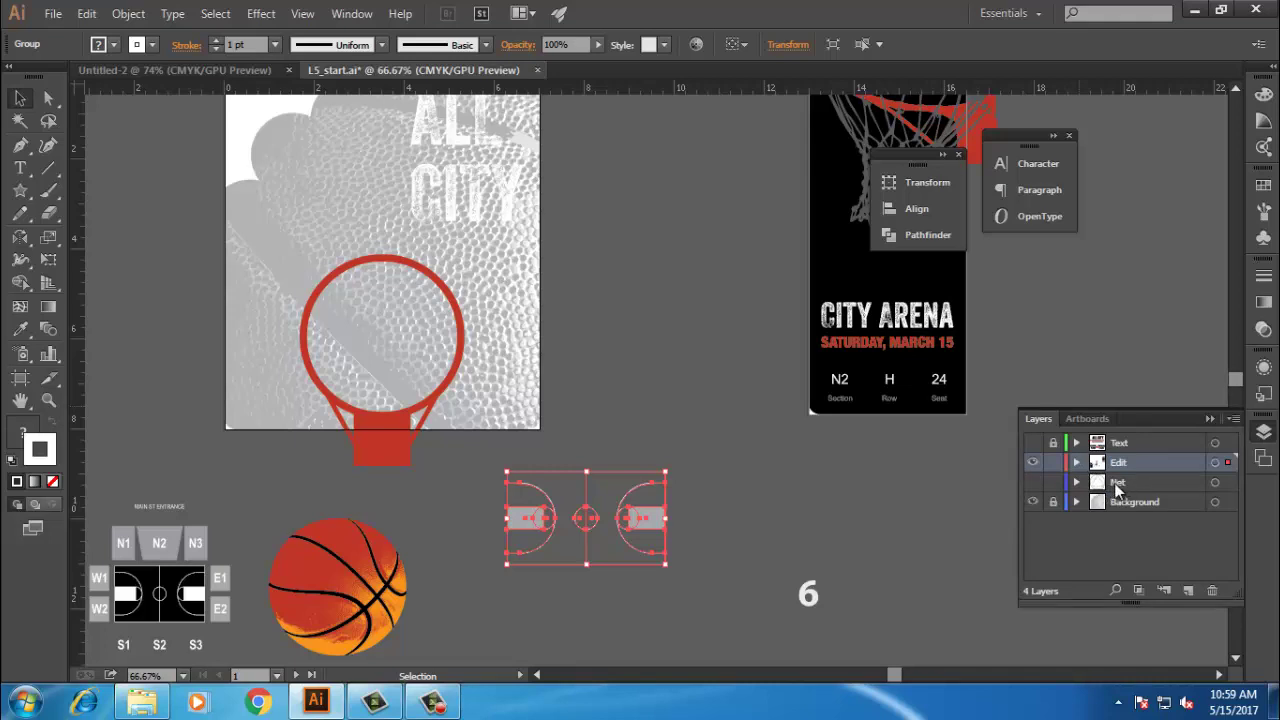
pyautogui.click(1033, 462)
pyautogui.click(1034, 503)
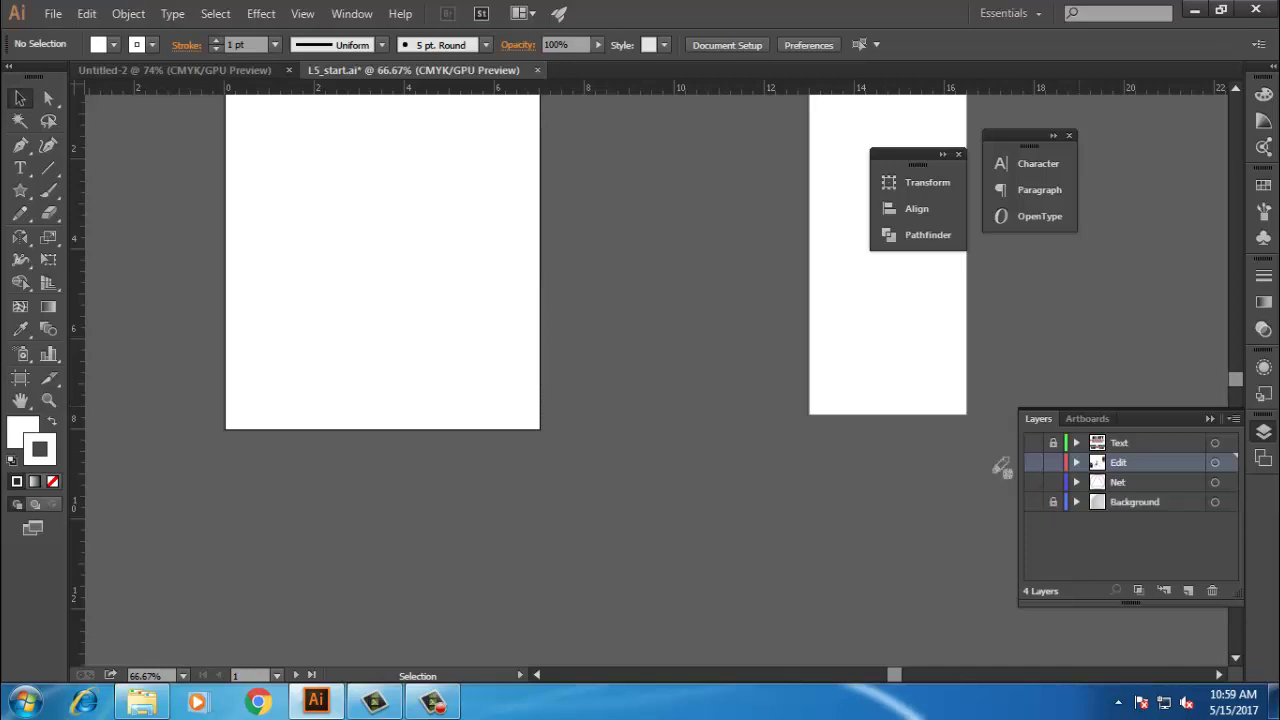
# Step: Make the Net layer visible to show the triangle and circle artwork
pyautogui.scroll(-2, 594, 429)
pyautogui.scroll(-5, 613, 422)
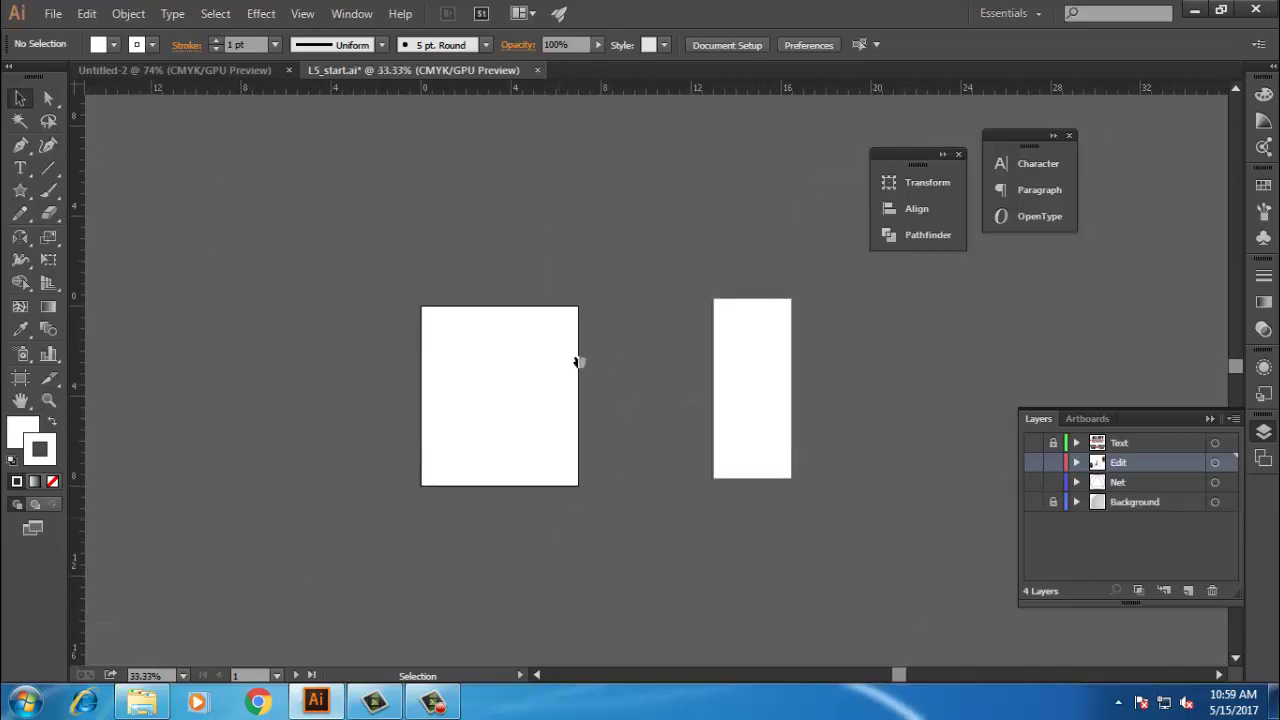
pyautogui.hscroll(2, 380, 406)
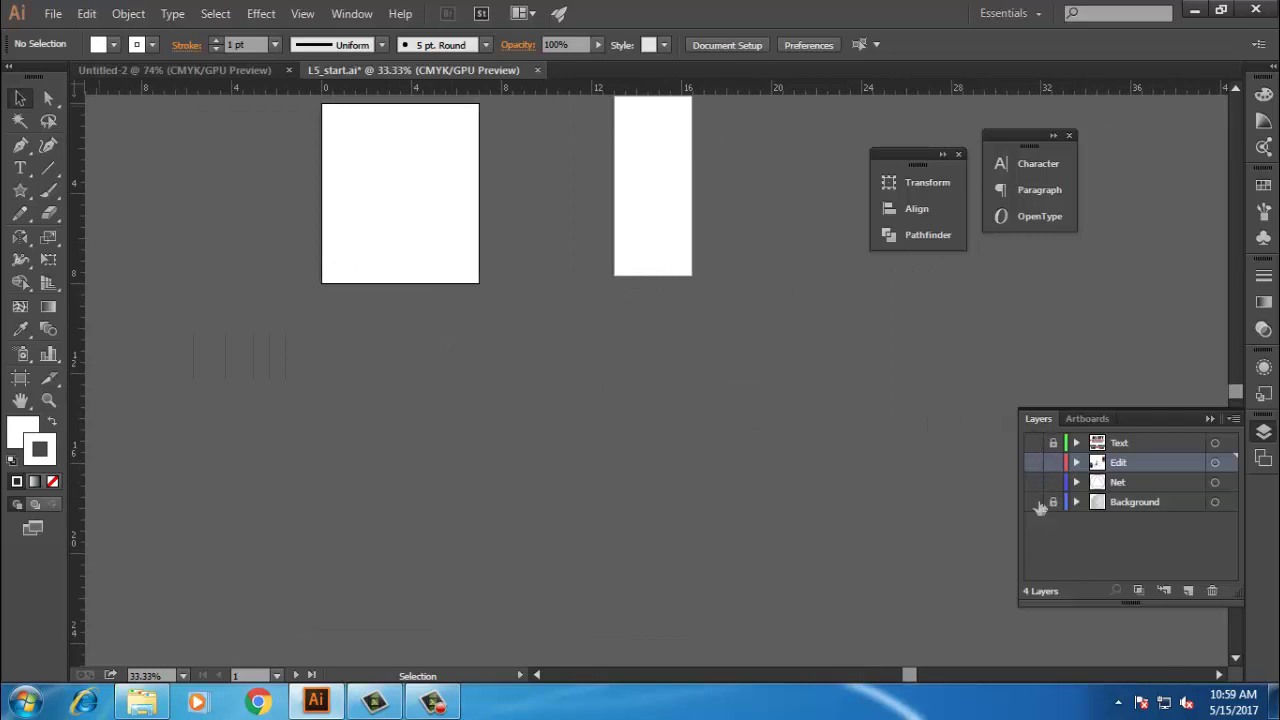
pyautogui.click(1034, 483)
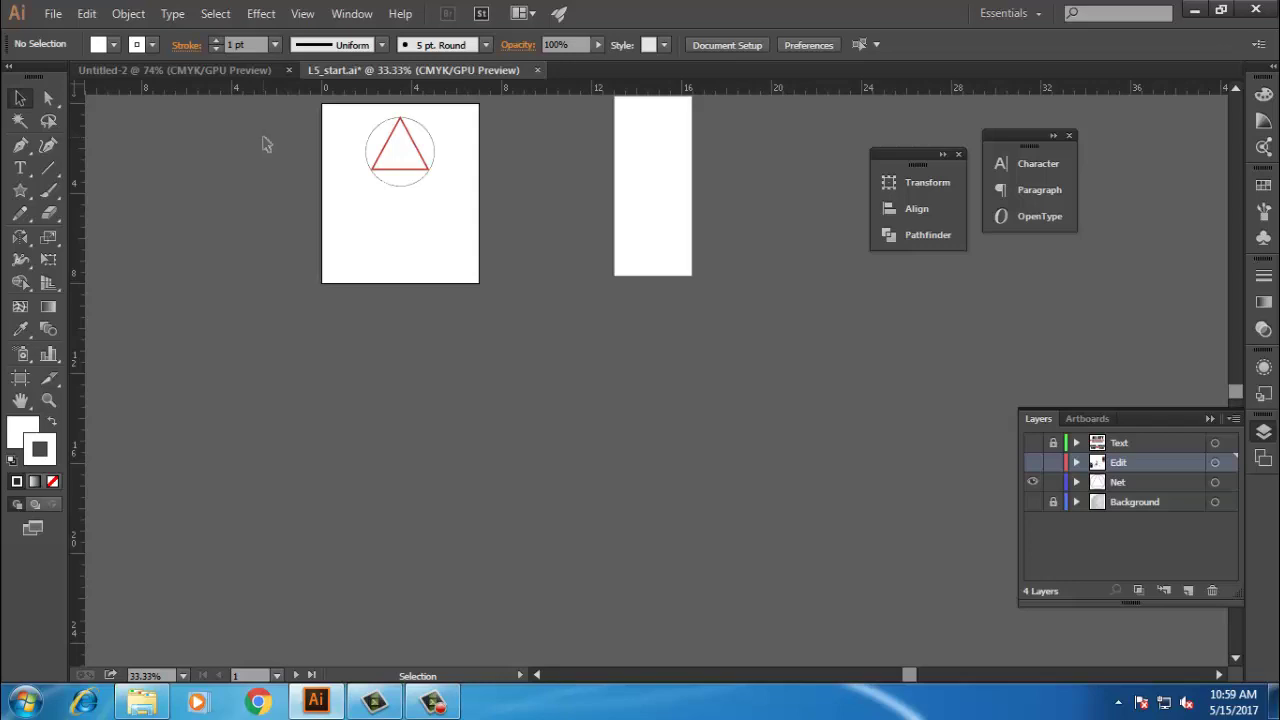
pyautogui.click(302, 13)
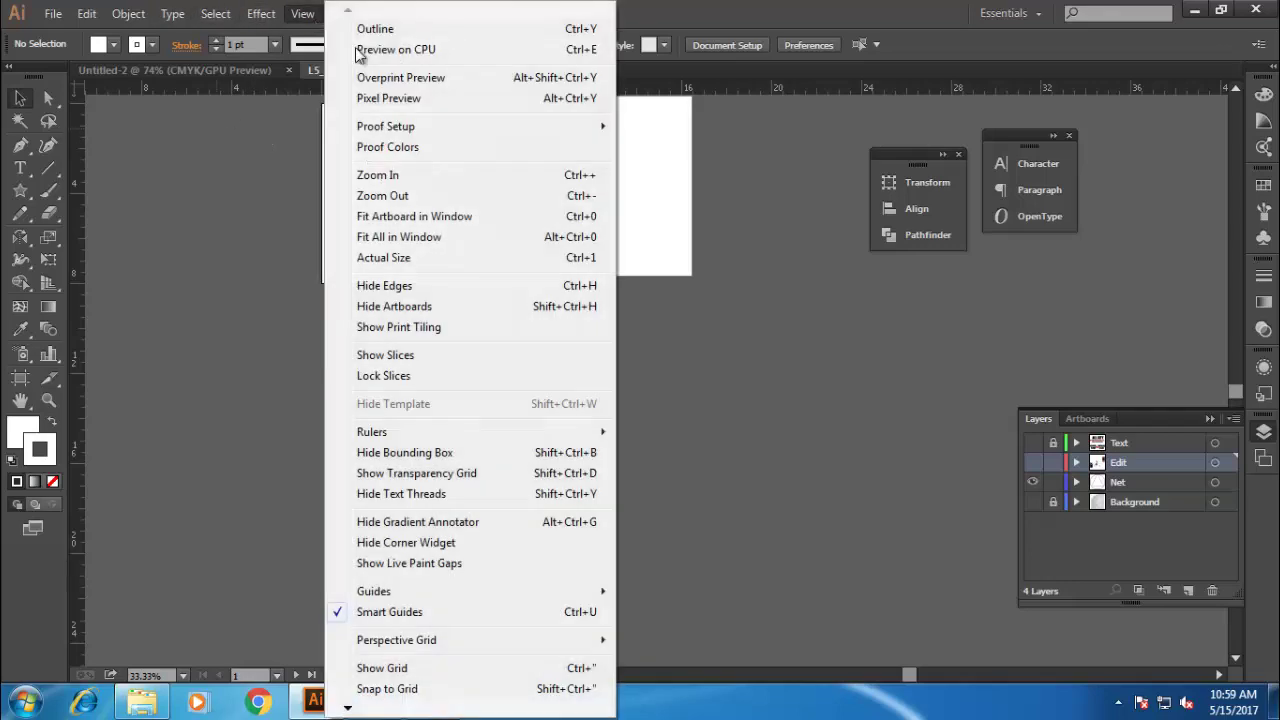
pyautogui.click(719, 199)
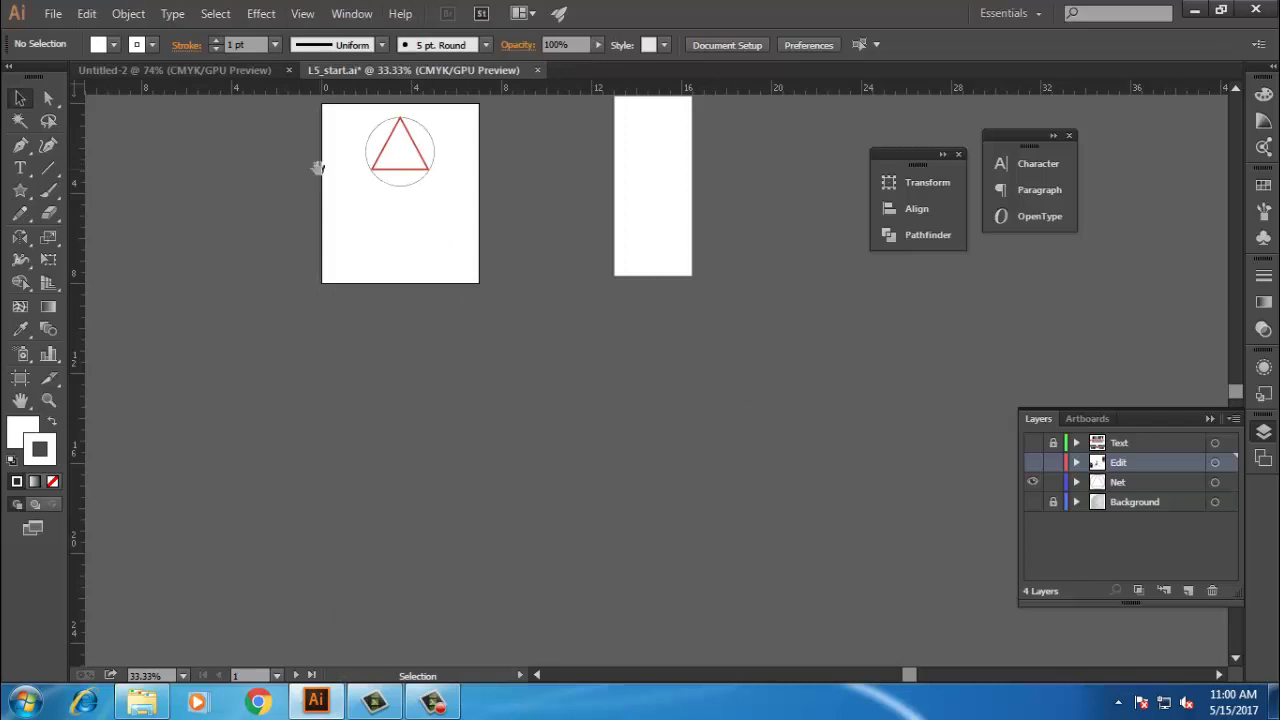
# Step: Select the red triangle inside the circle and magnify it to 100%
pyautogui.moveTo(317, 168); pyautogui.dragTo(405, 358)
pyautogui.click(502, 373)
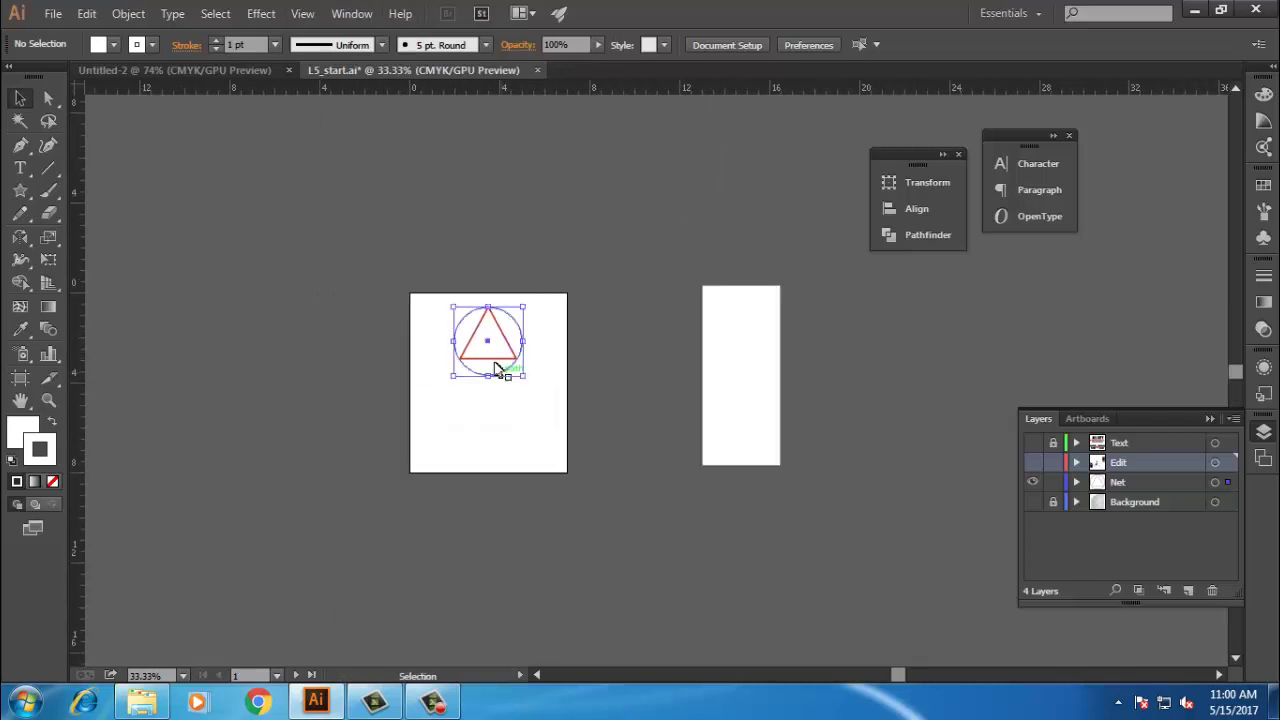
pyautogui.keyDown('ctrl'); pyautogui.click(495, 360); pyautogui.keyUp('ctrl')
pyautogui.hotkey('ctrl', '+')
pyautogui.hotkey('ctrl', '+')
pyautogui.hotkey('ctrl', '+')
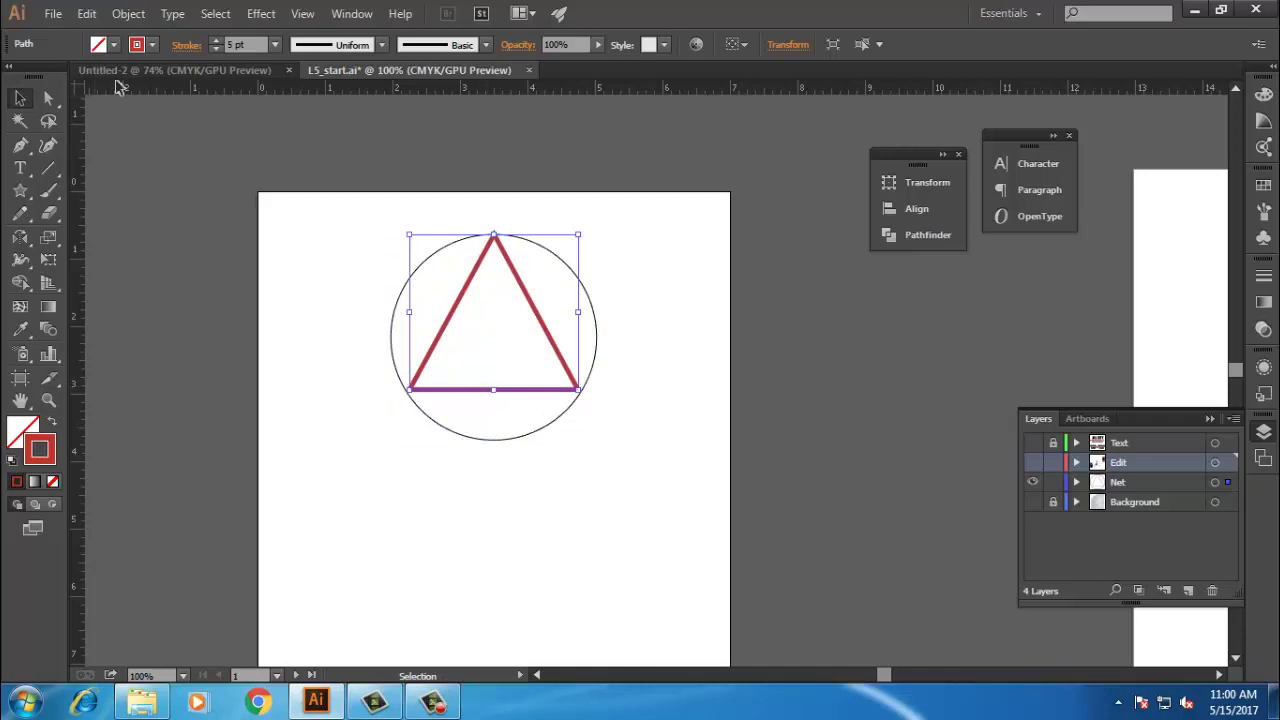
pyautogui.click(128, 16)
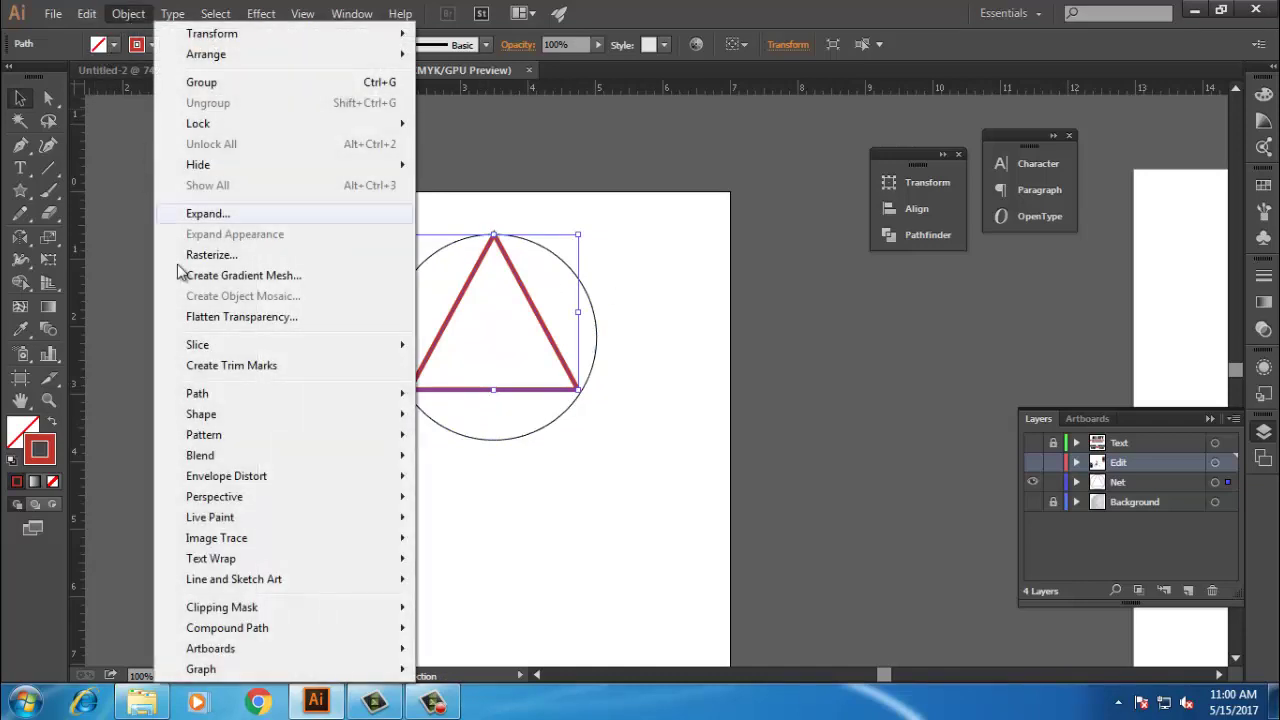
pyautogui.moveTo(215, 170)
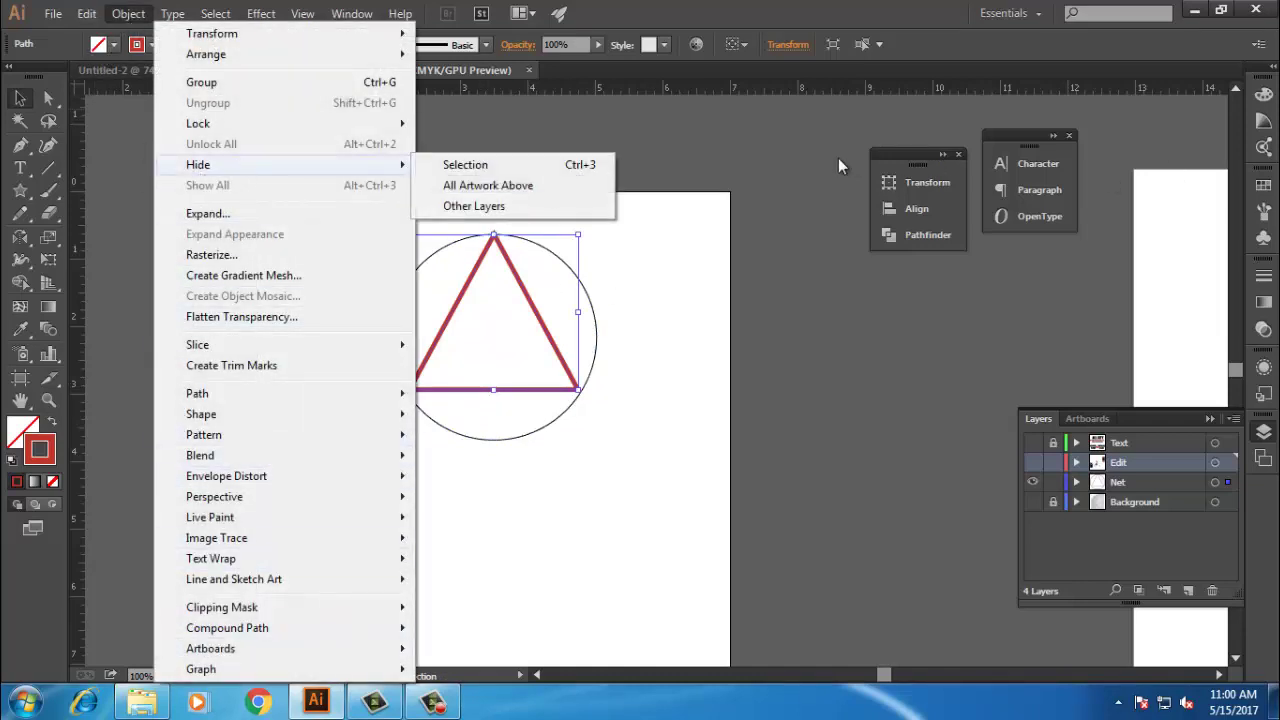
pyautogui.click(845, 168)
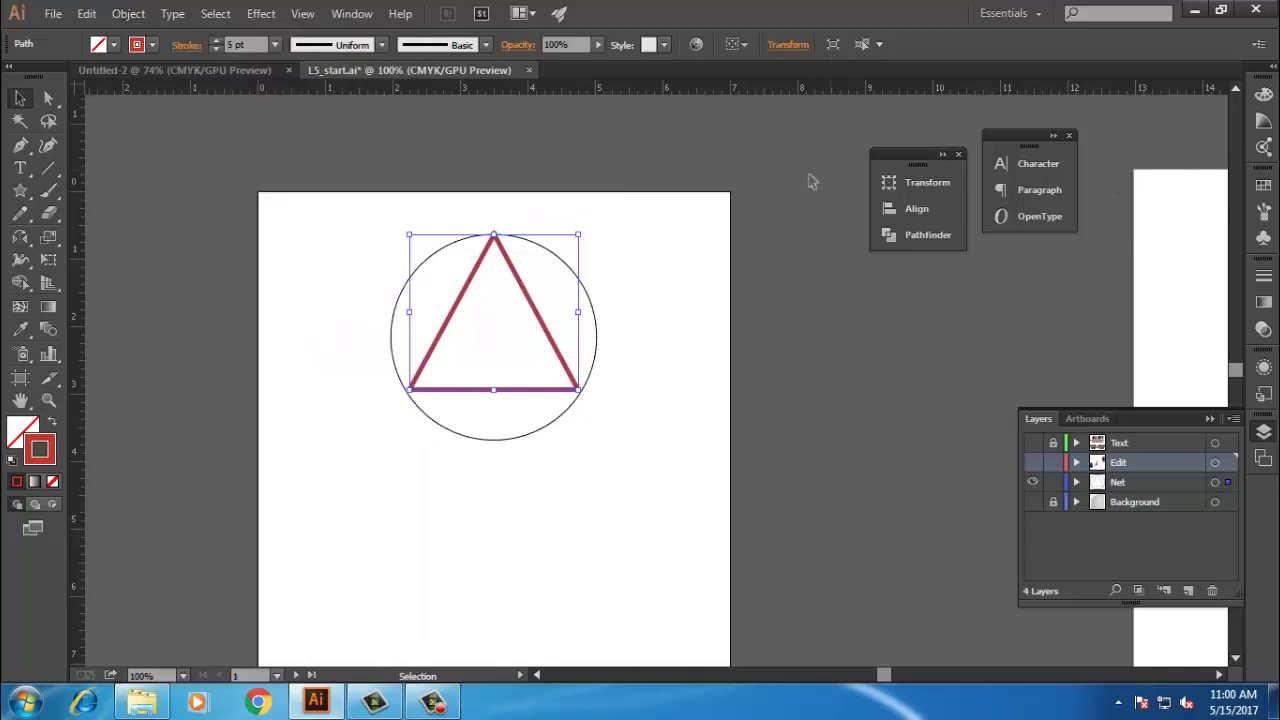
# Step: Try the Pucker & Bloat effect on the red triangle with the preview on, and apply it at 0%
pyautogui.click(540, 320)
pyautogui.click(258, 16)
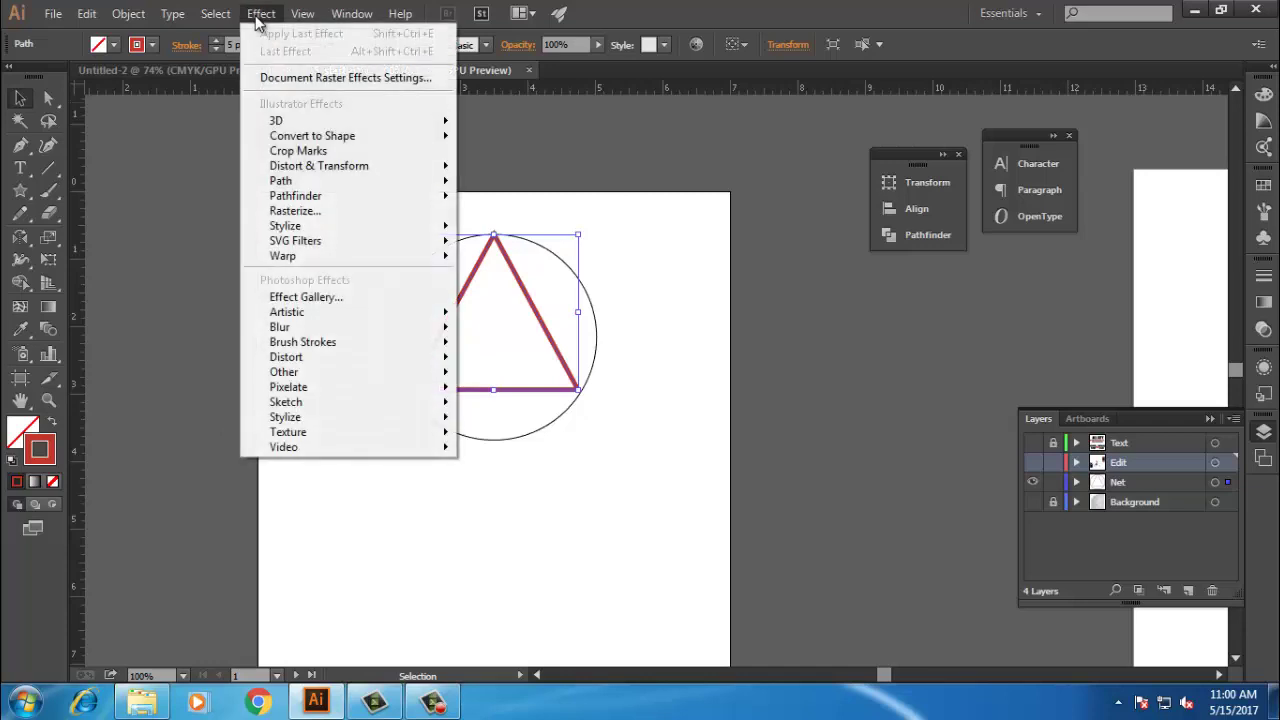
pyautogui.moveTo(338, 168)
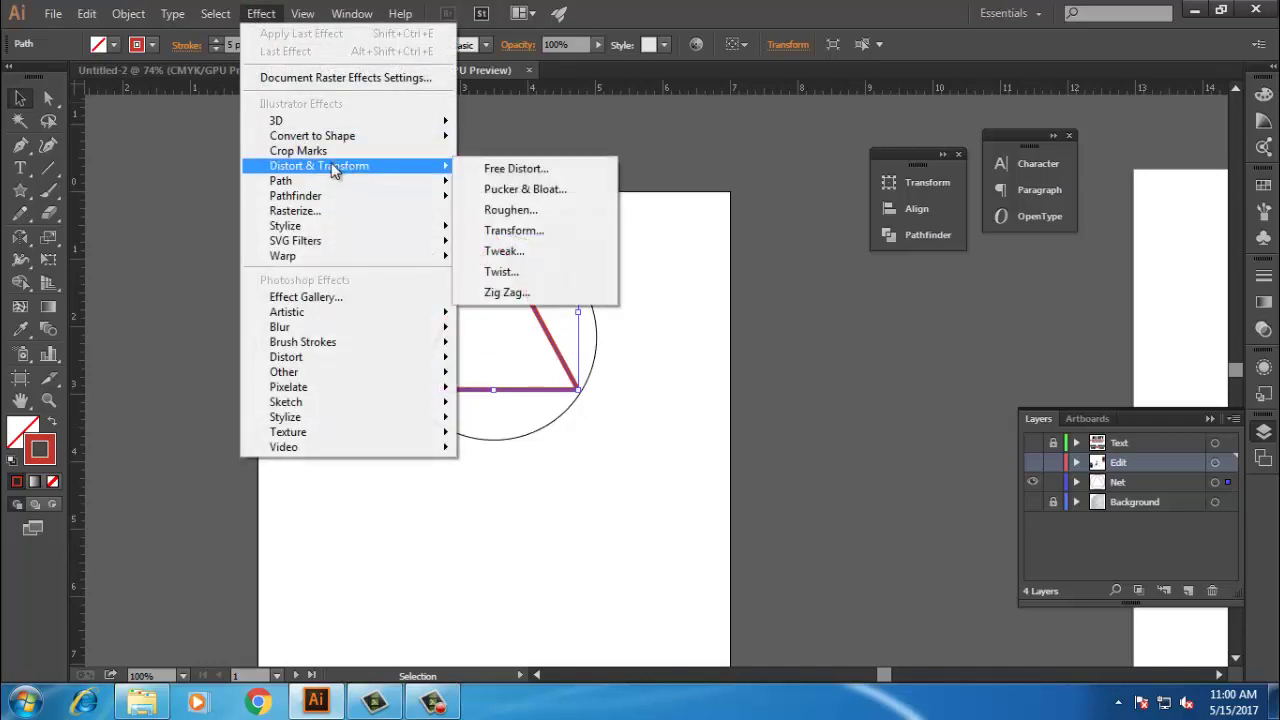
pyautogui.click(520, 198)
pyautogui.moveTo(560, 282); pyautogui.dragTo(701, 227)
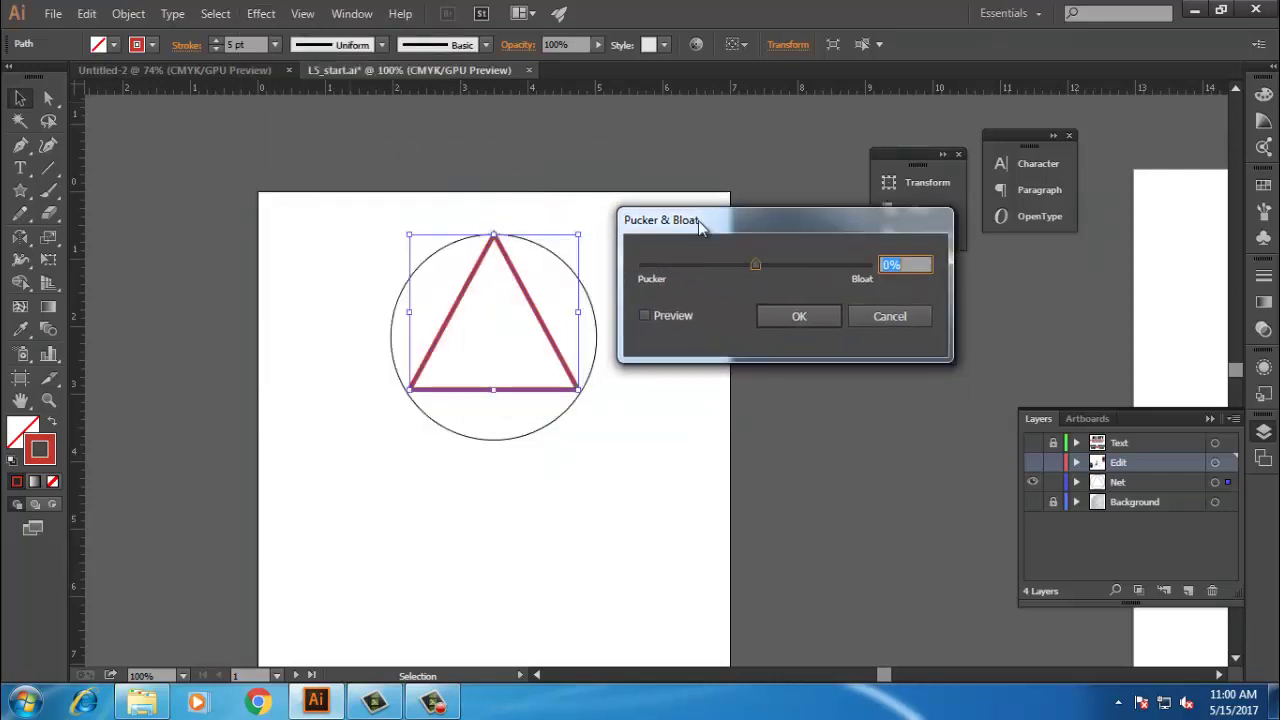
pyautogui.moveTo(753, 262); pyautogui.dragTo(716, 266)
pyautogui.click(669, 314)
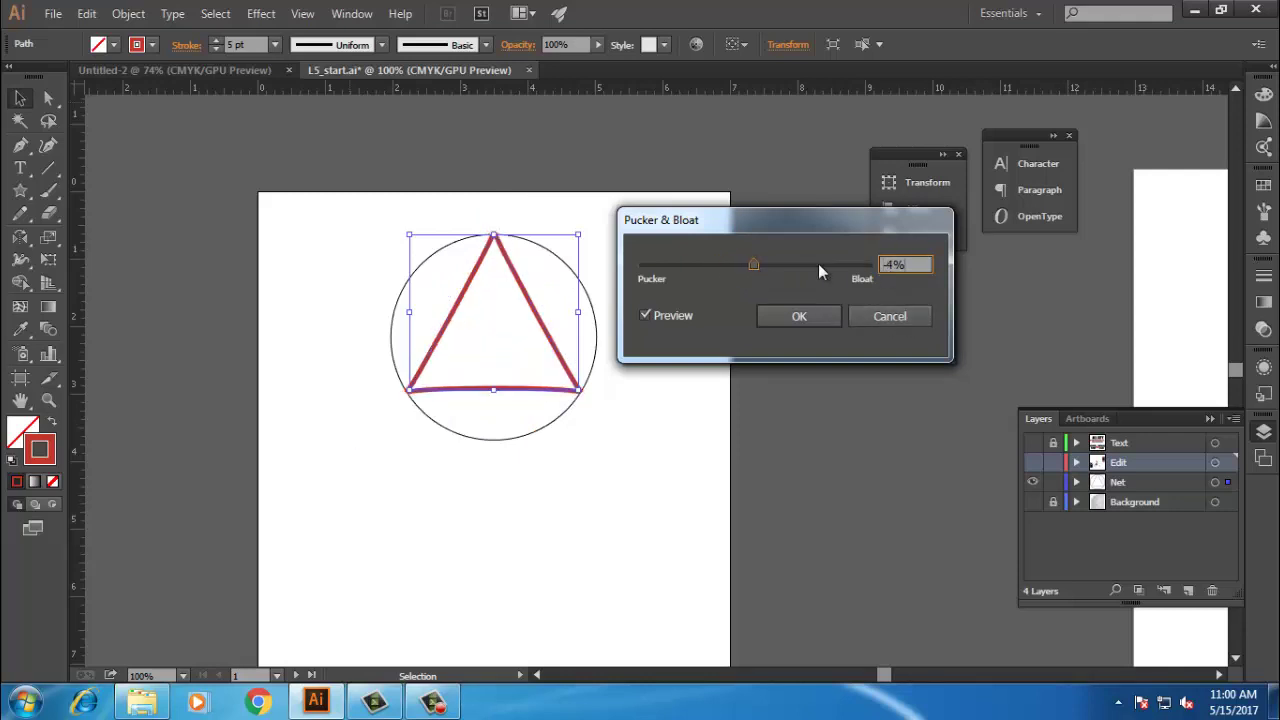
pyautogui.write('0')
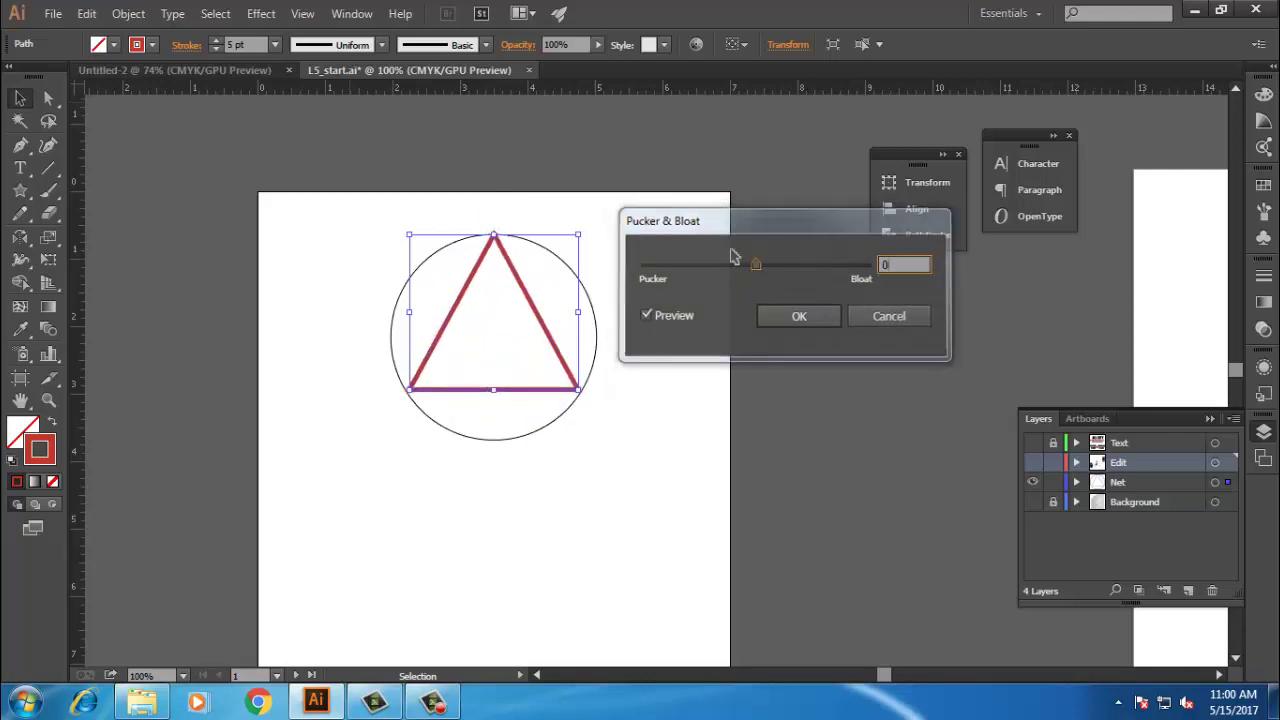
pyautogui.press('Return')
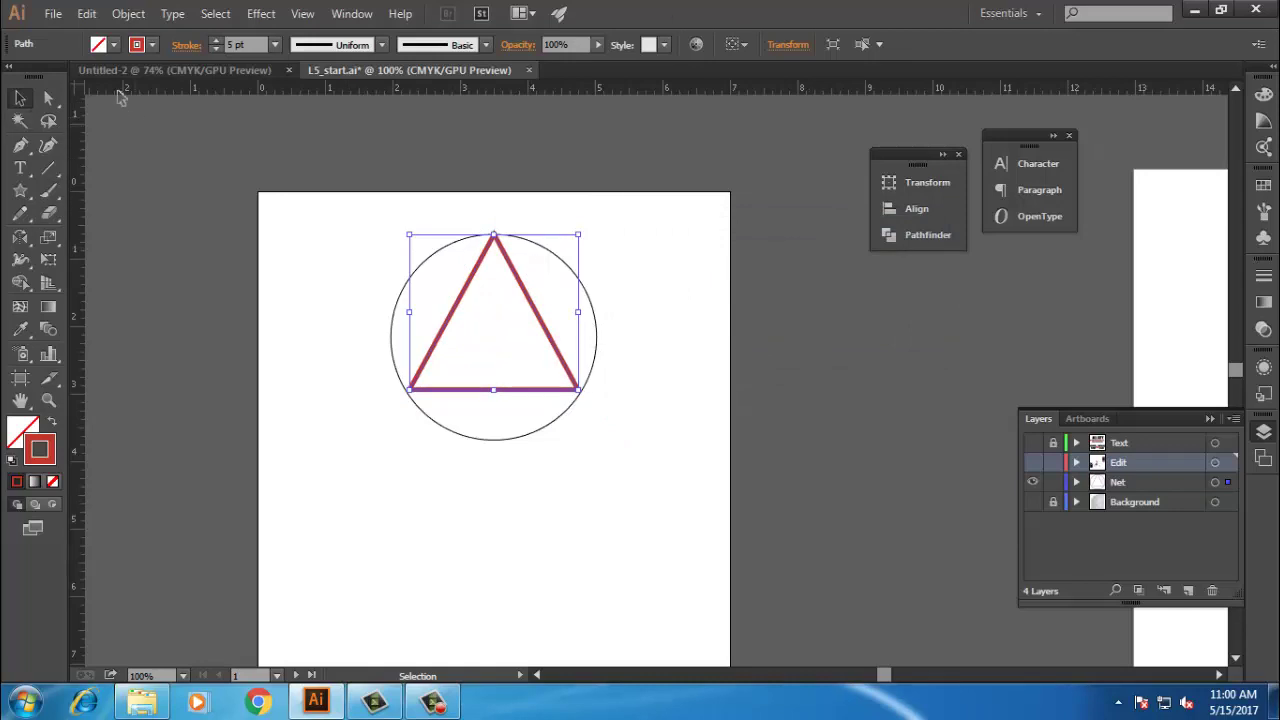
# Step: Apply a new Pucker & Bloat effect of -30% to the red triangle, with the preview on
pyautogui.click(260, 14)
pyautogui.click(260, 14)
pyautogui.click(260, 14)
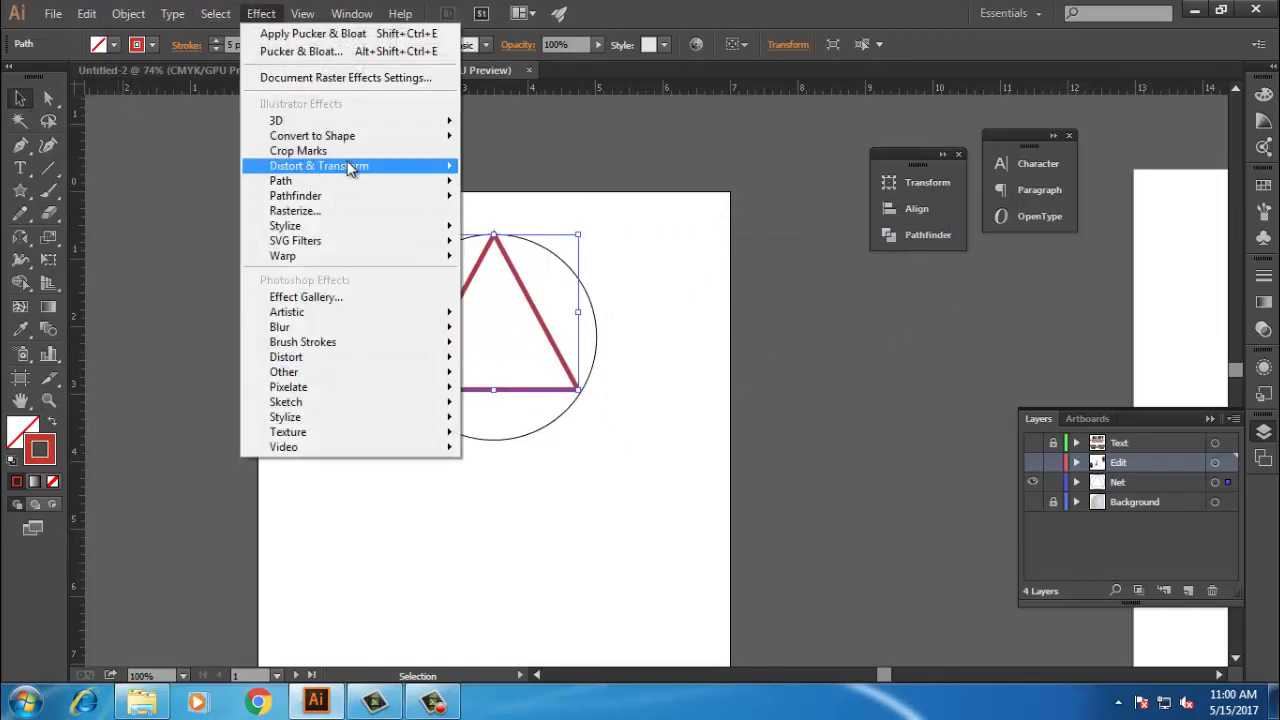
pyautogui.moveTo(340, 165)
pyautogui.click(528, 190)
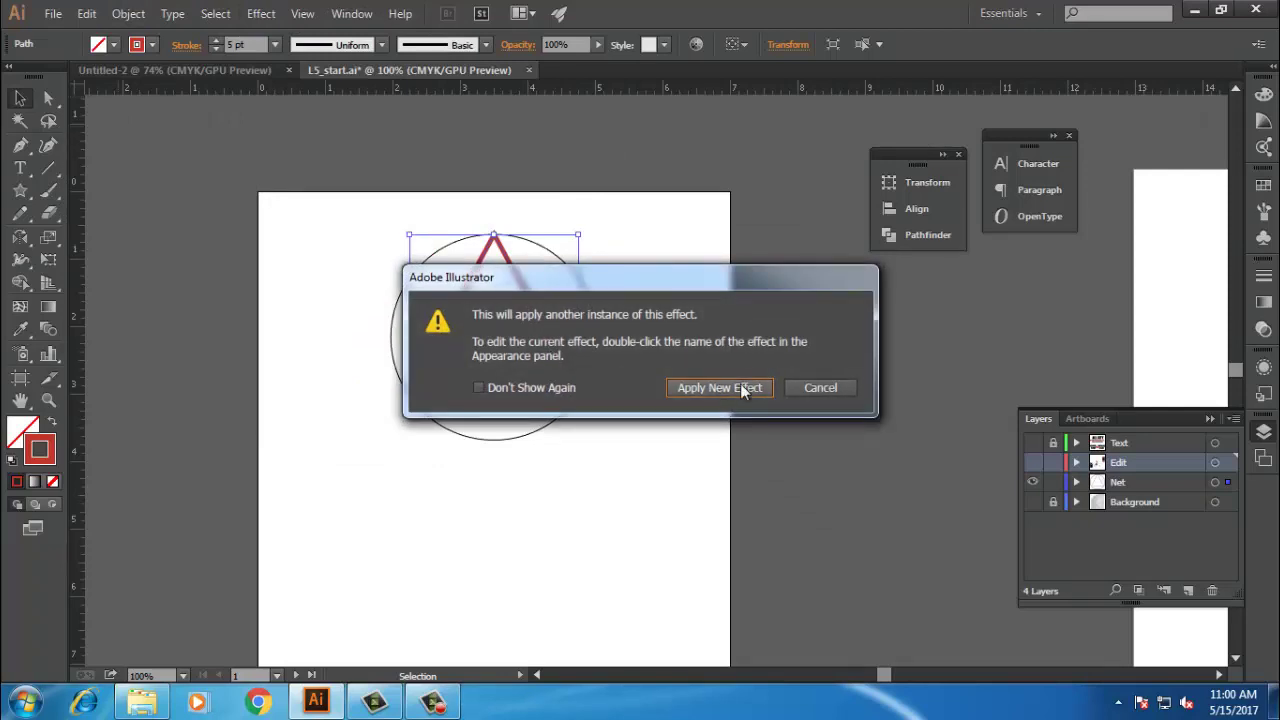
pyautogui.click(745, 386)
pyautogui.click(663, 316)
pyautogui.moveTo(755, 265); pyautogui.dragTo(722, 264)
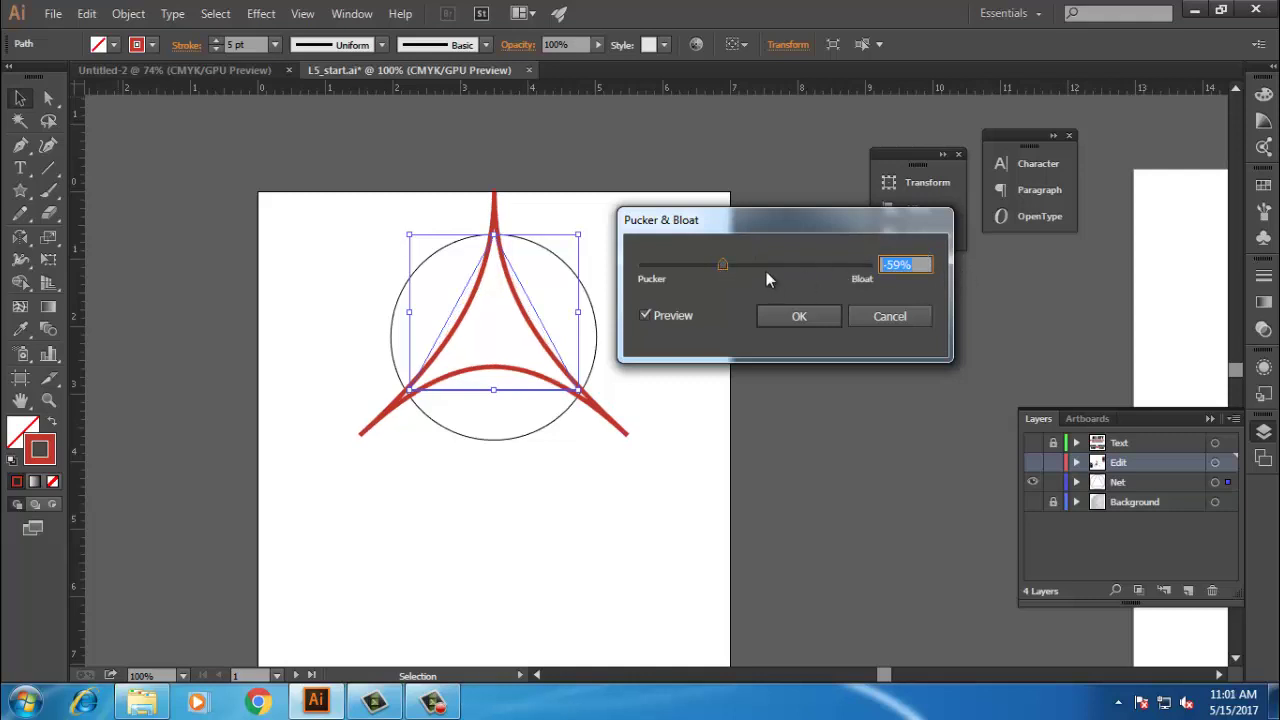
pyautogui.write('-30')
pyautogui.click(810, 322)
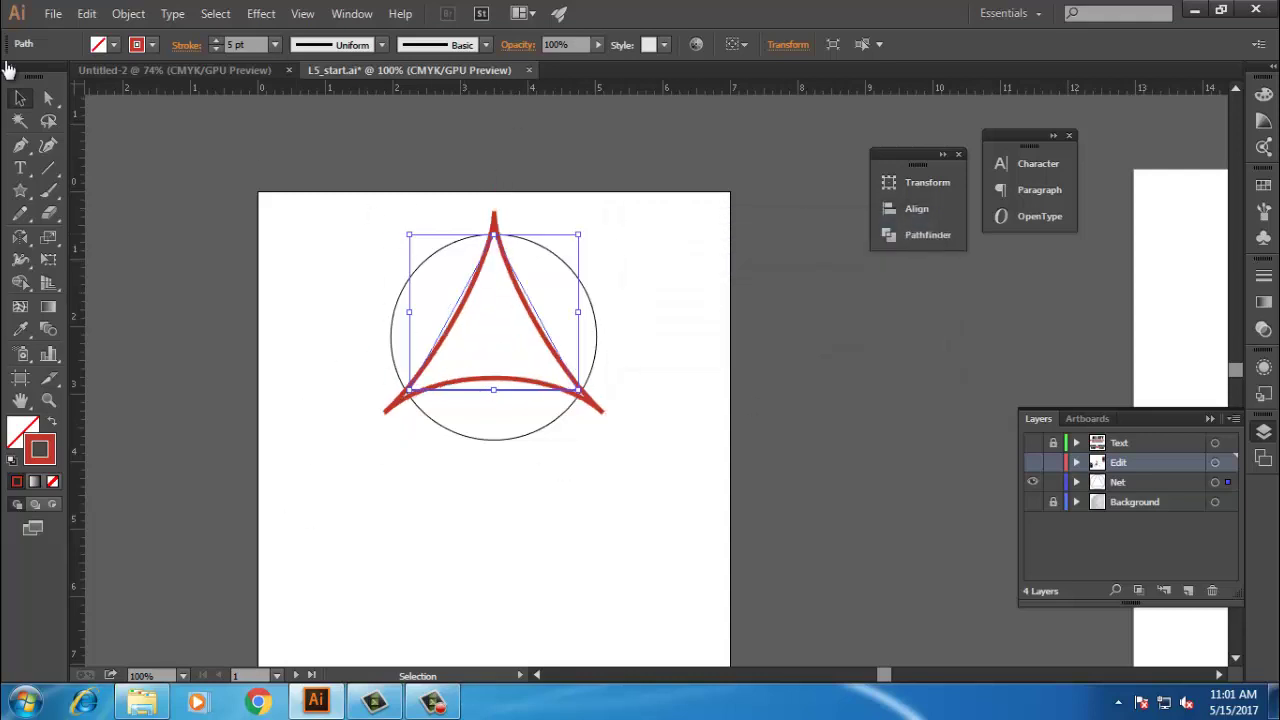
# Step: Rotate the puckered triangle by 30° with the Rotate transform, and deselect it
pyautogui.click(22, 97)
pyautogui.click(497, 289)
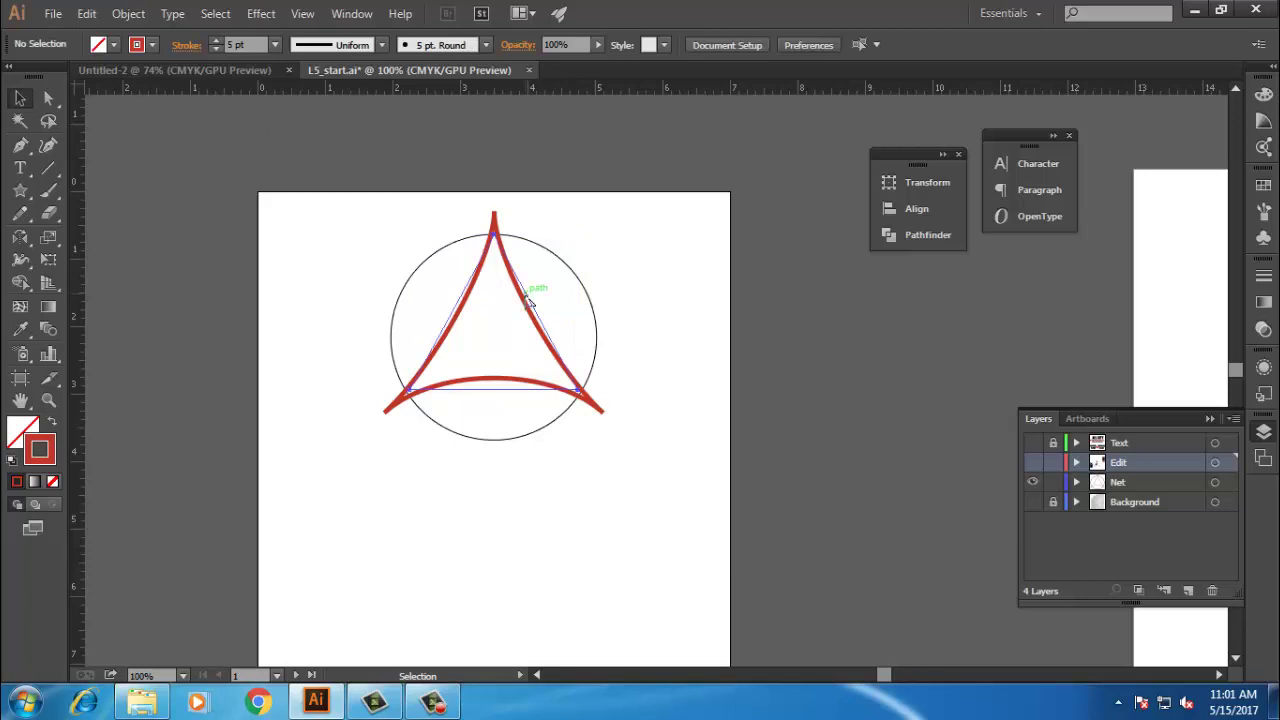
pyautogui.click(533, 290)
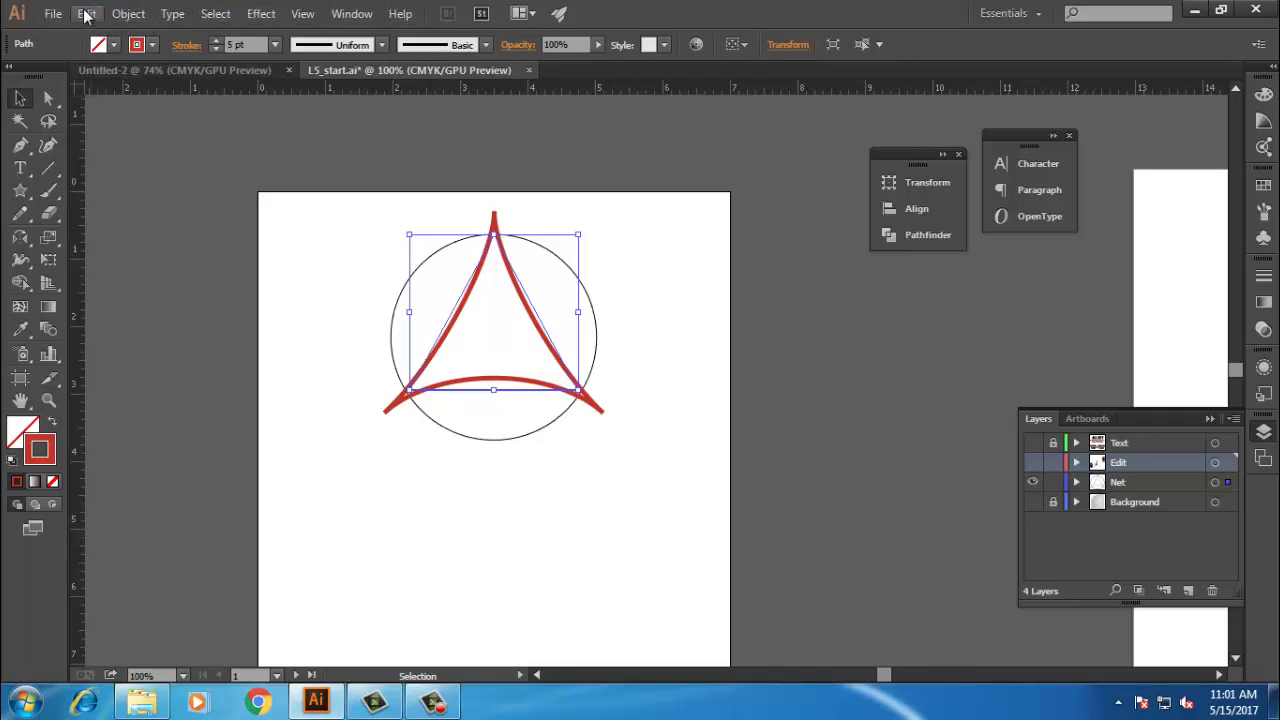
pyautogui.click(128, 13)
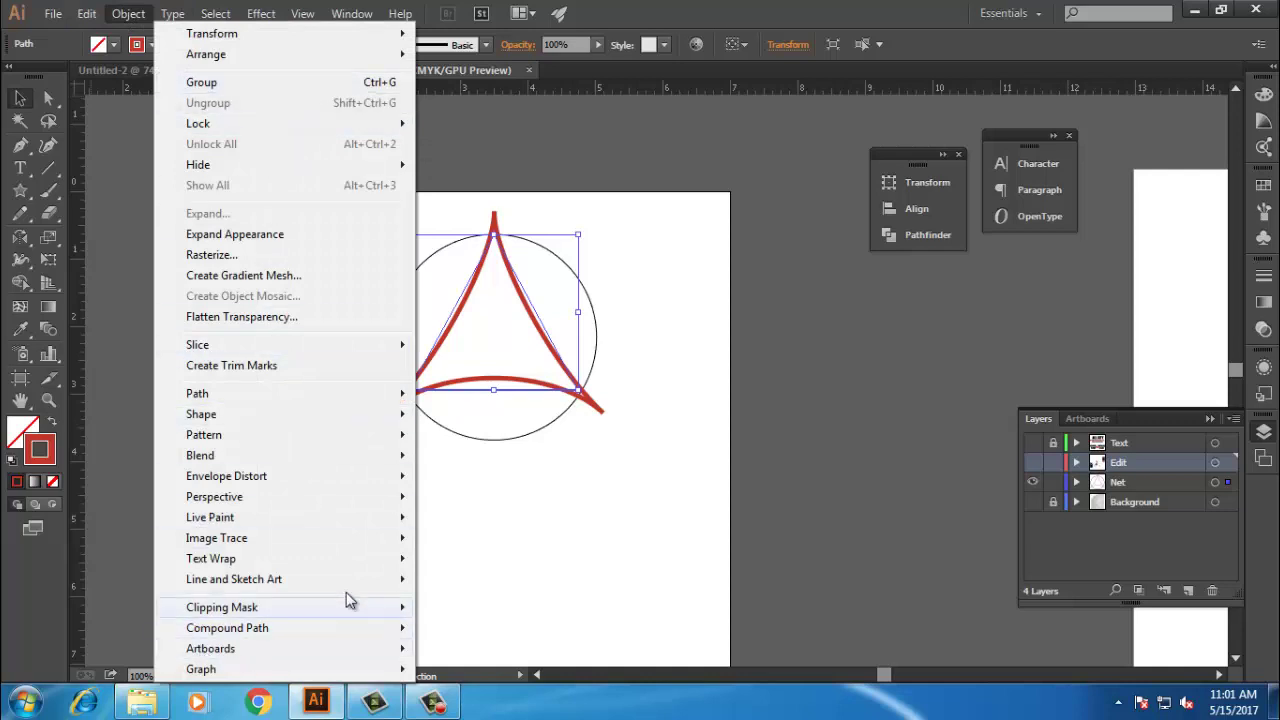
pyautogui.moveTo(168, 22)
pyautogui.moveTo(128, 13)
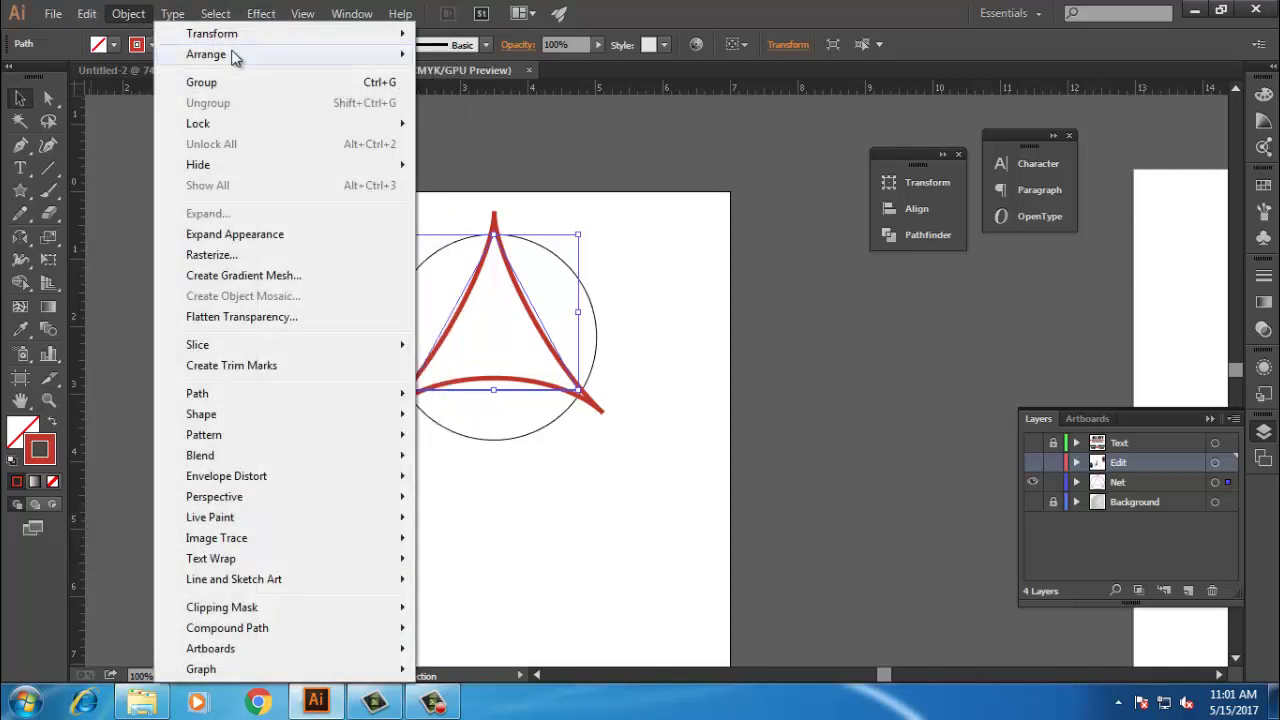
pyautogui.moveTo(215, 34)
pyautogui.click(486, 82)
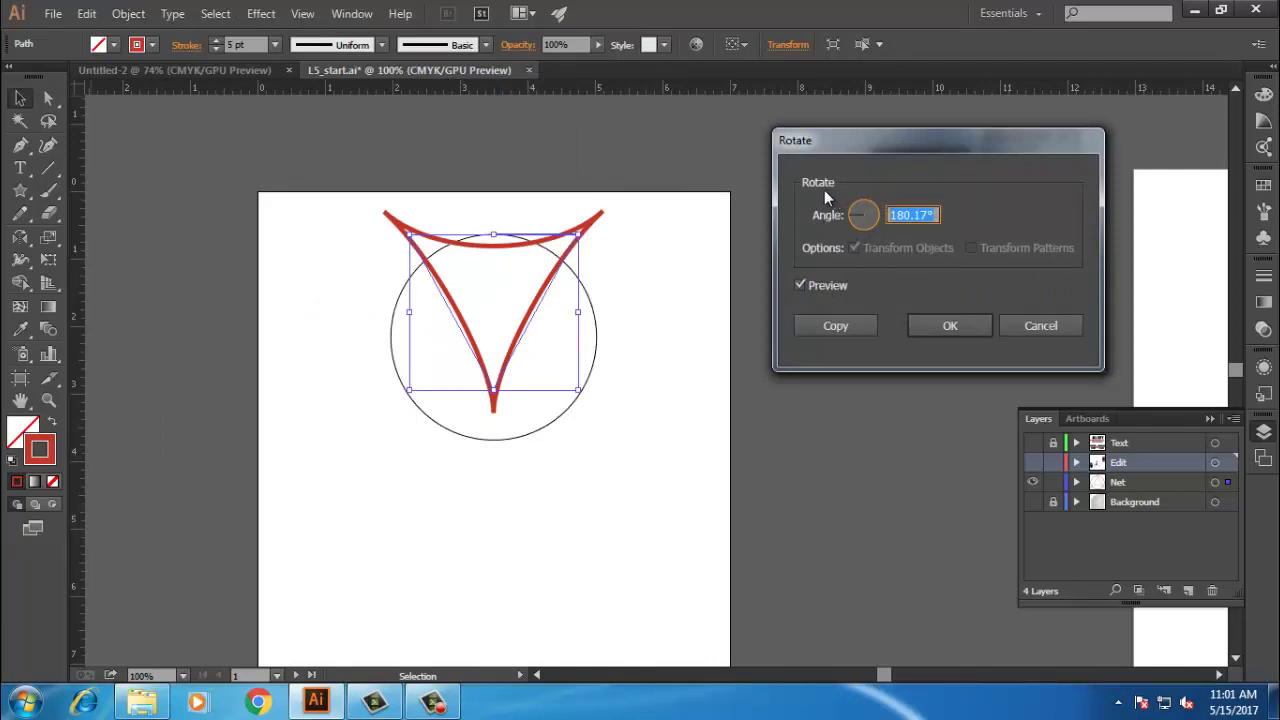
pyautogui.write('30')
pyautogui.click(950, 325)
pyautogui.keyDown('shift'); pyautogui.click(528, 241); pyautogui.keyUp('shift')
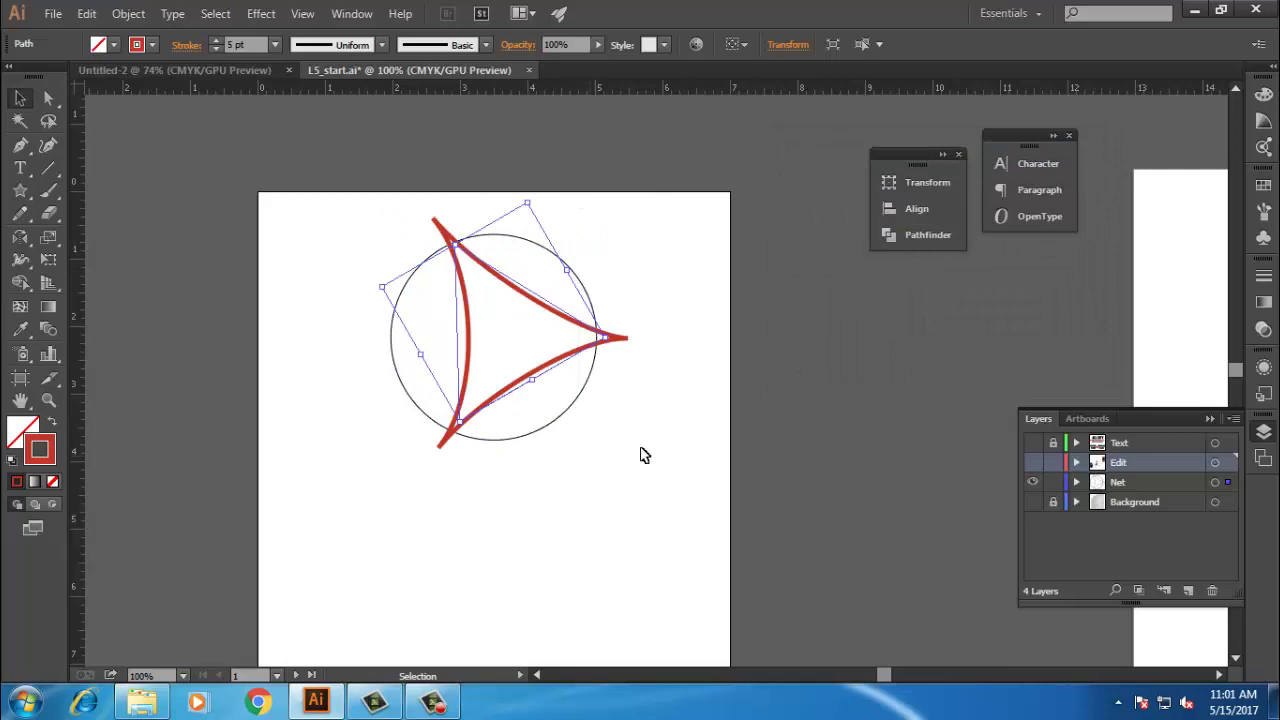
pyautogui.click(594, 390)
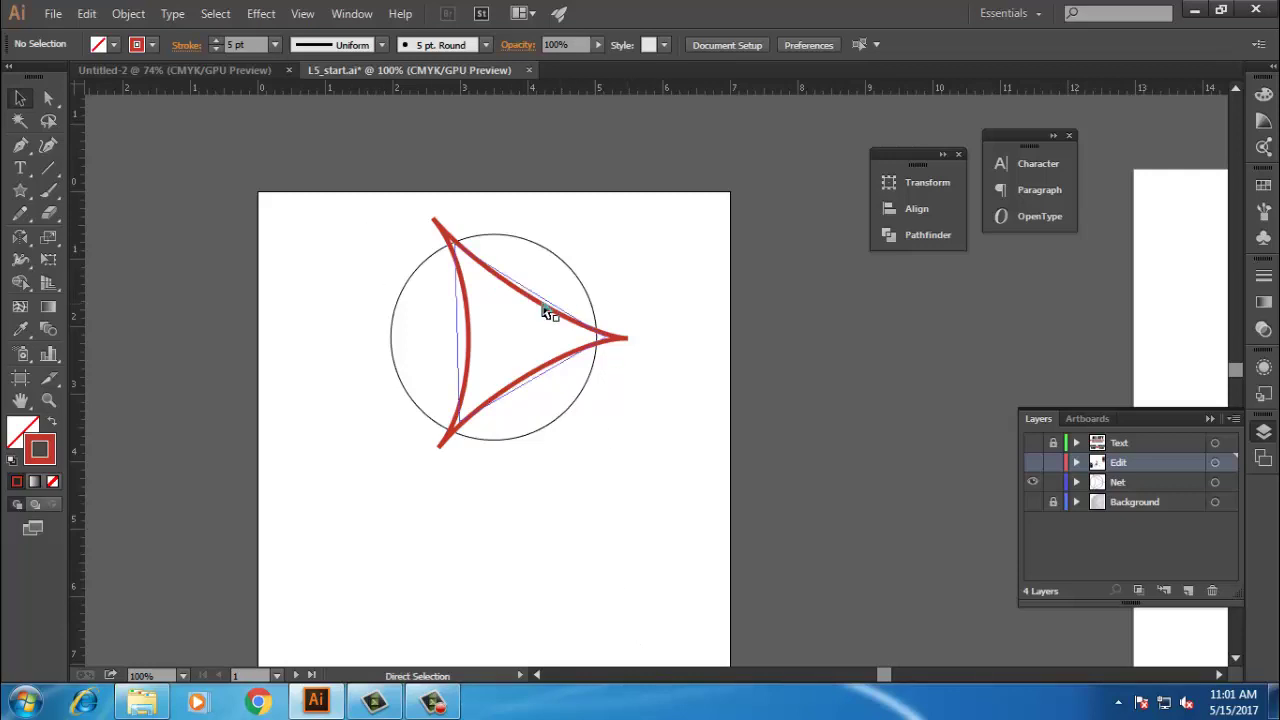
# Step: Undo the triangle's rotation and deselect it
pyautogui.hotkey('ctrl', 'z')
pyautogui.hotkey('ctrl', 'z')
pyautogui.hotkey('ctrl', 'z')
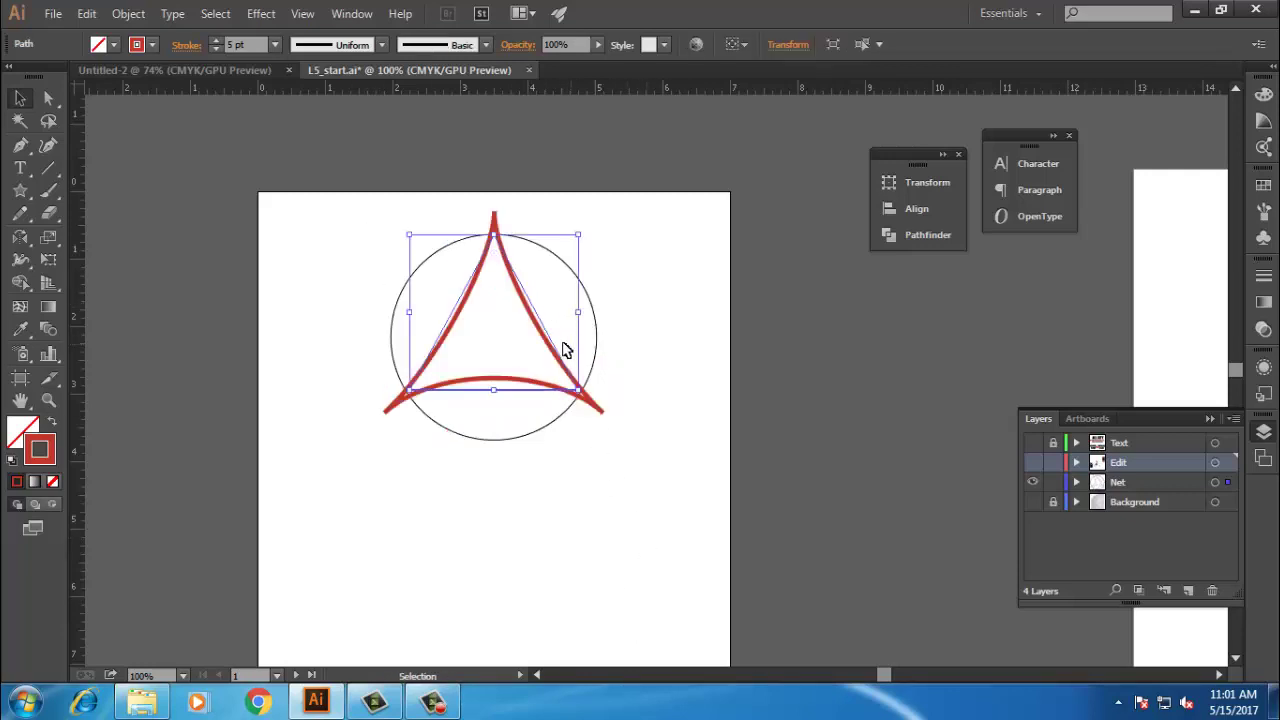
pyautogui.click(529, 462)
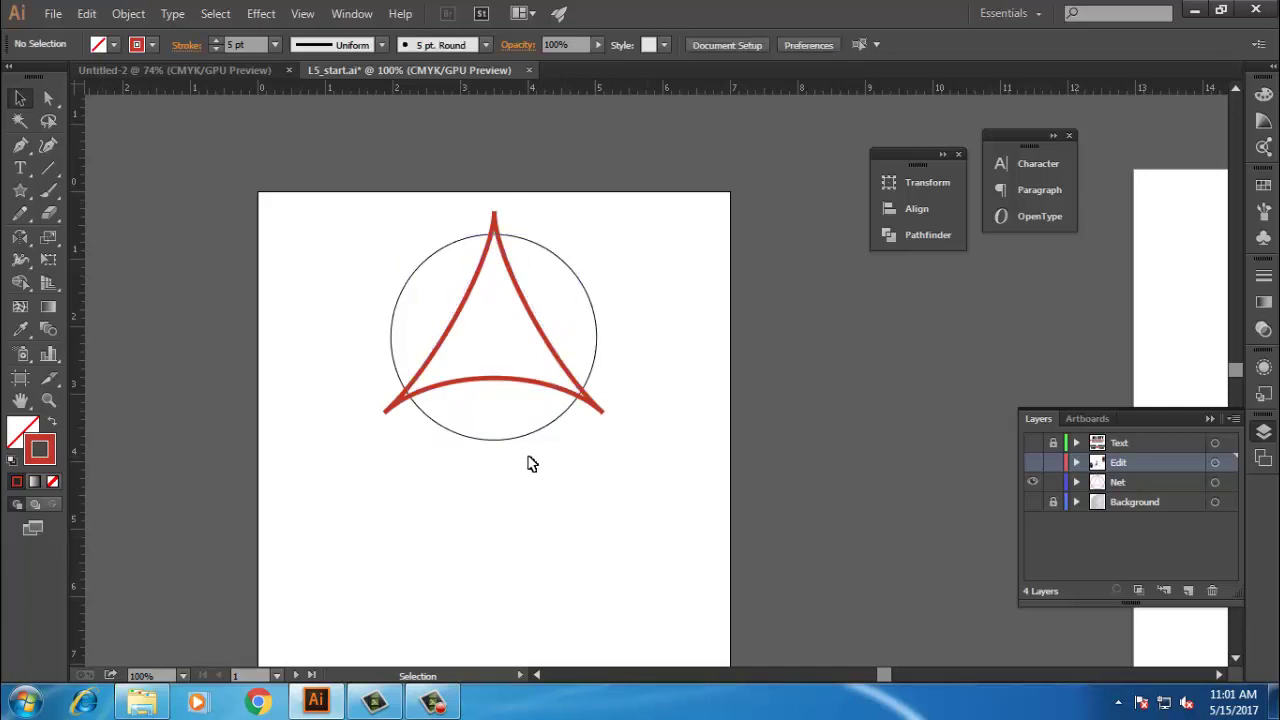
pyautogui.click(260, 13)
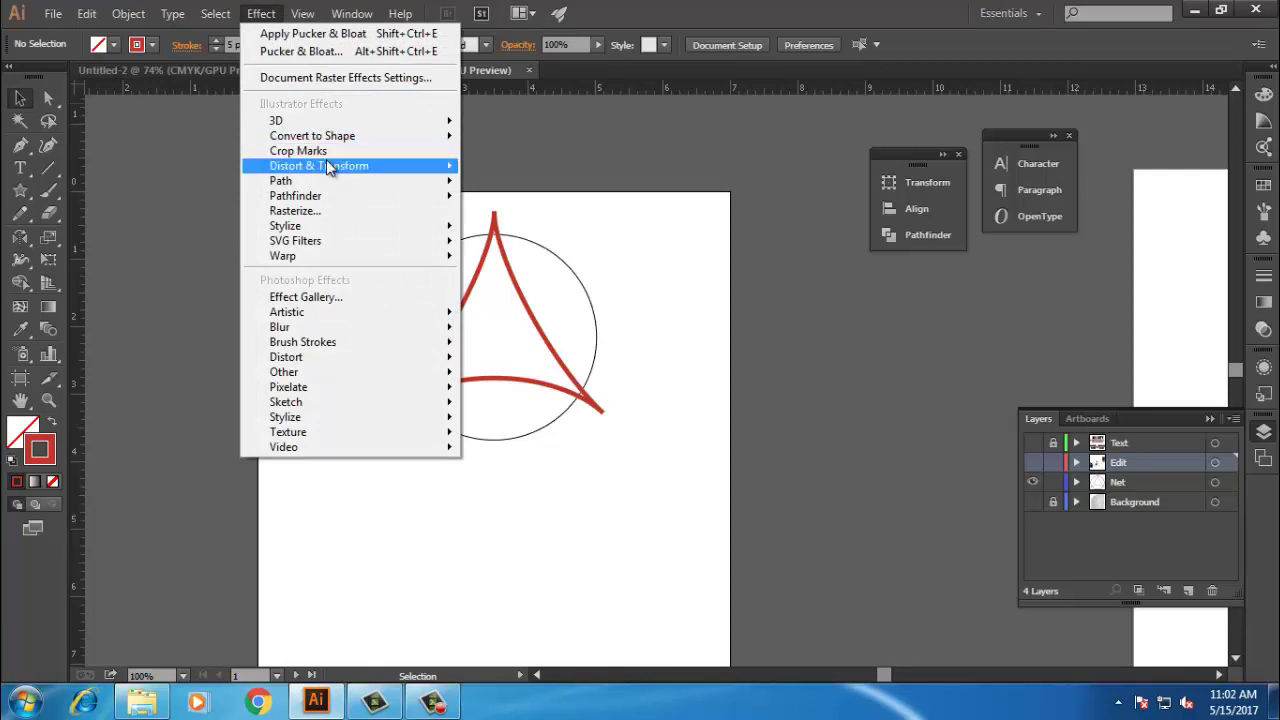
pyautogui.moveTo(328, 168)
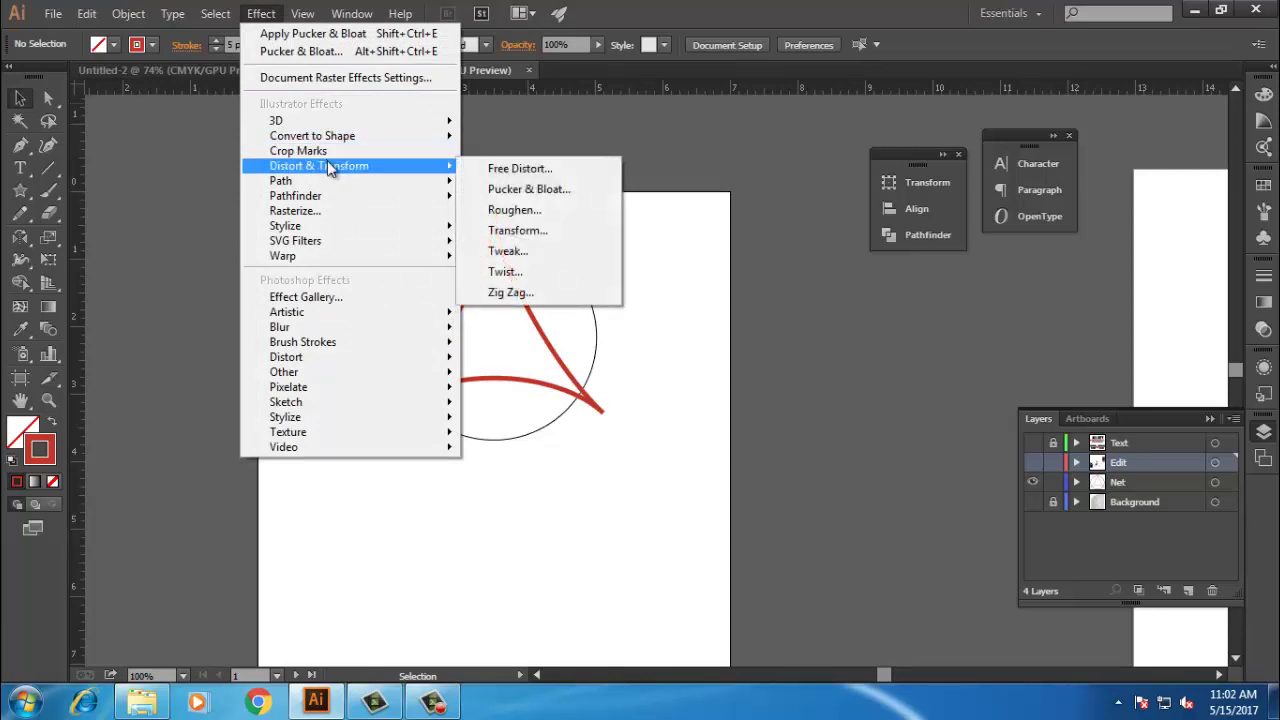
pyautogui.click(528, 190)
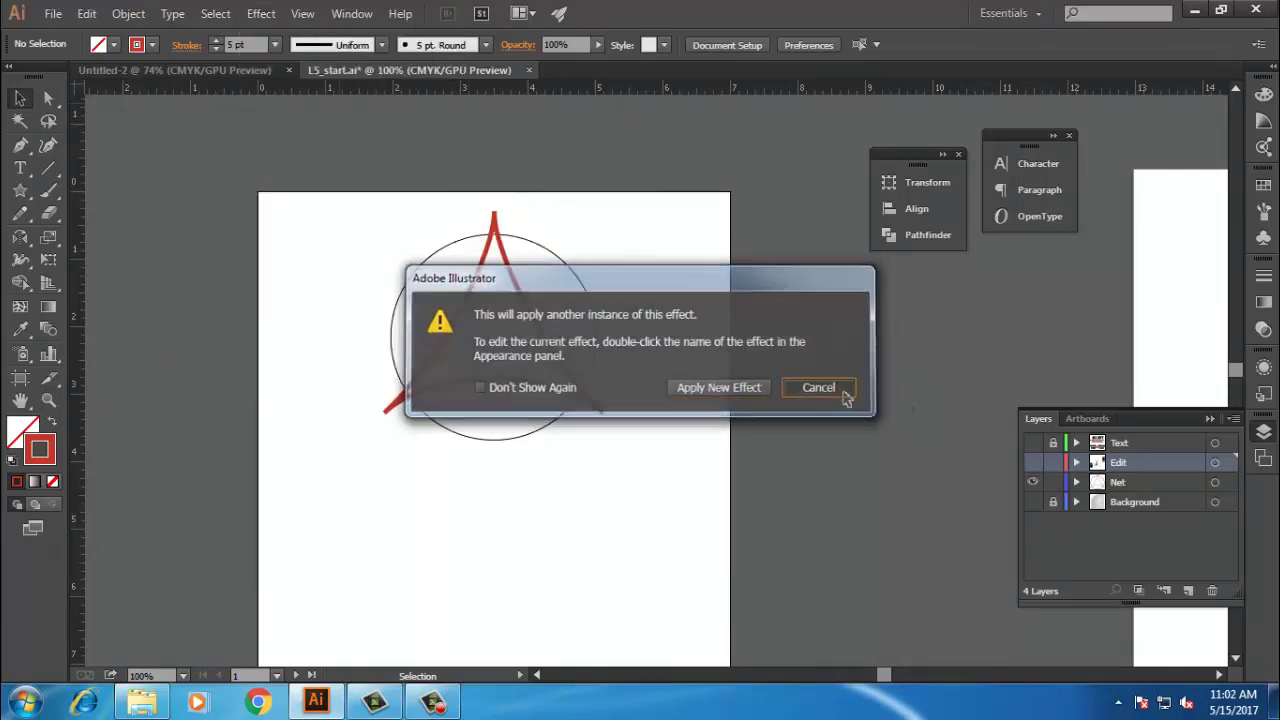
pyautogui.click(818, 388)
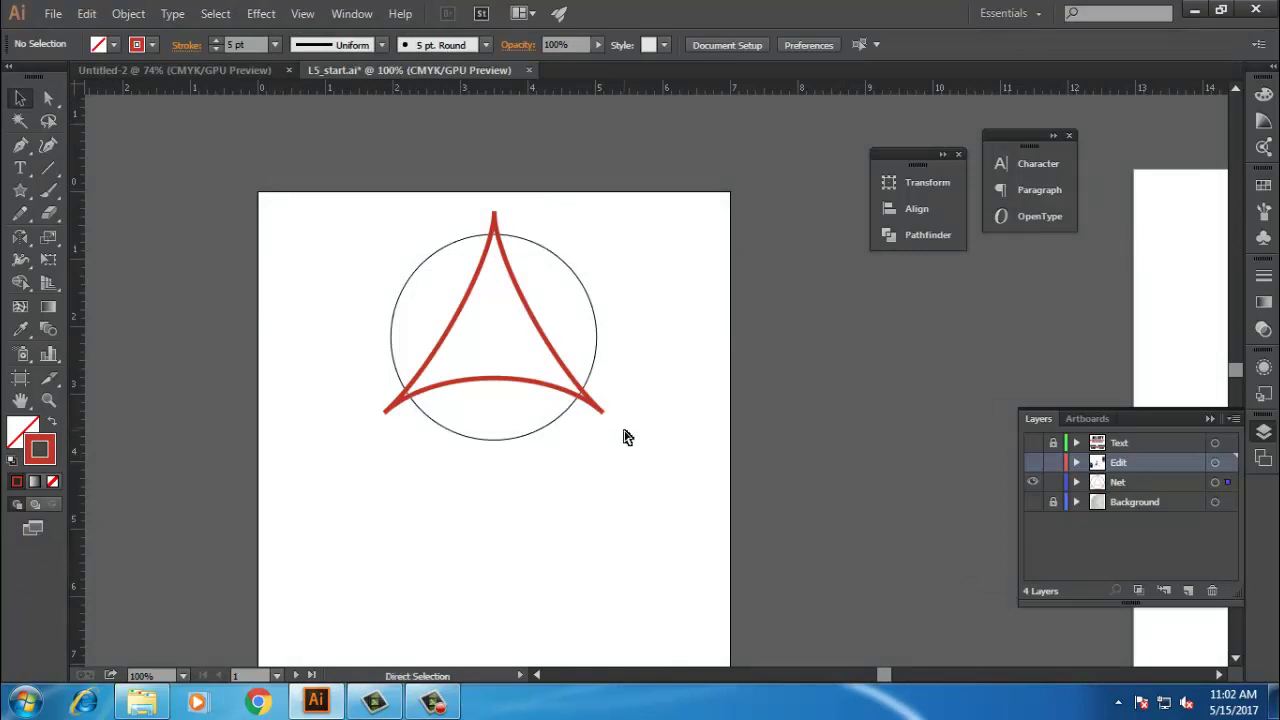
# Step: Undo the Pucker & Bloat distortion of the triangle and select the triangle again
pyautogui.hotkey('ctrl', 'z')
pyautogui.click(606, 443)
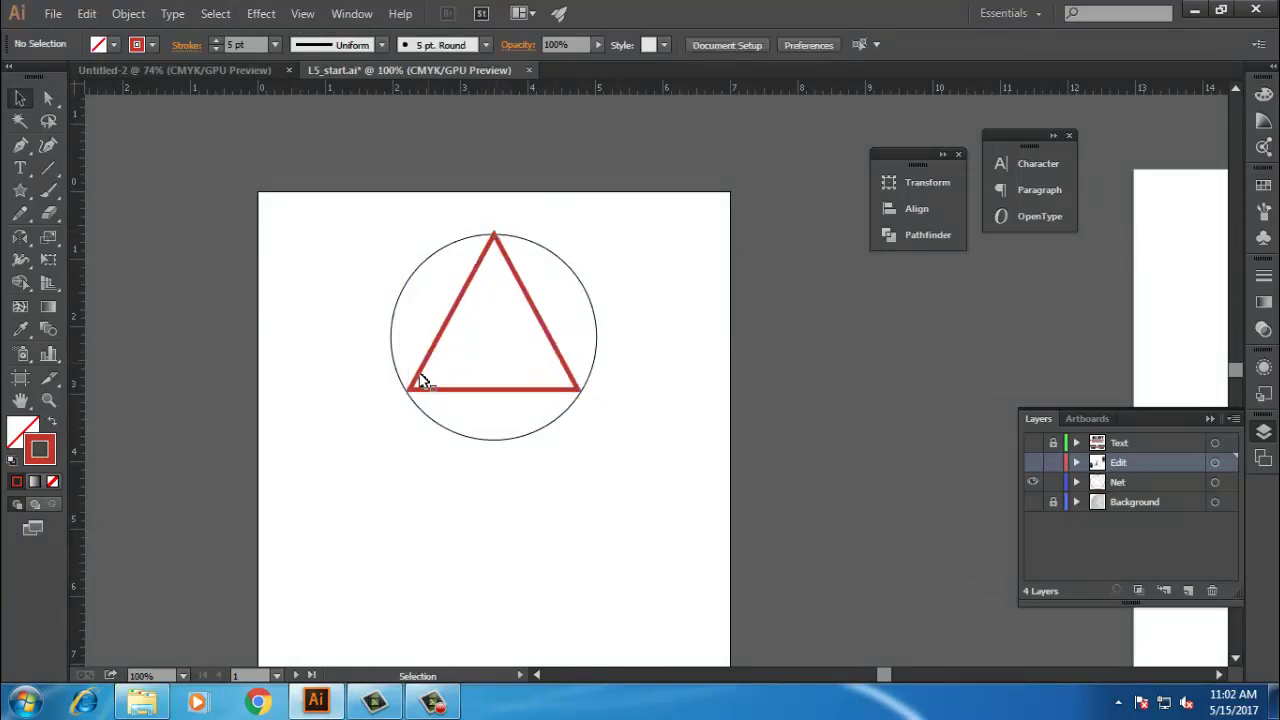
pyautogui.click(531, 301)
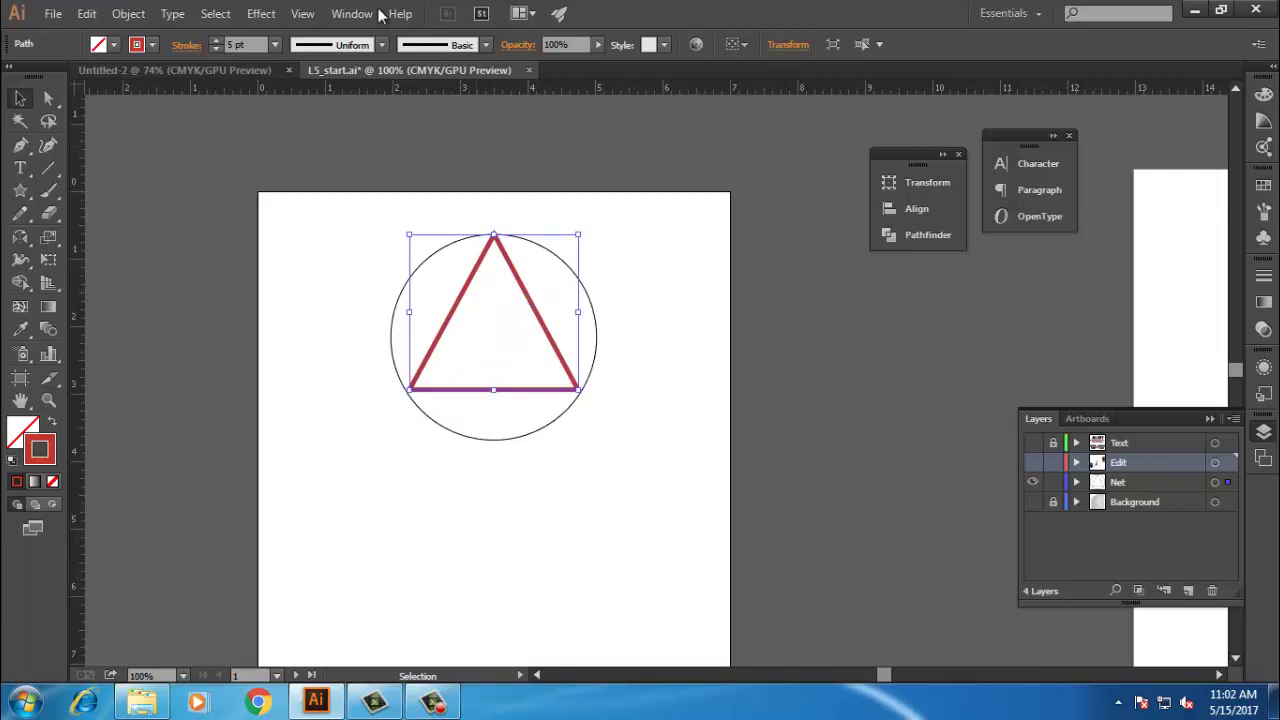
# Step: Apply a Pucker & Bloat effect of -43% to the red triangle, with the preview on
pyautogui.click(261, 13)
pyautogui.moveTo(338, 165)
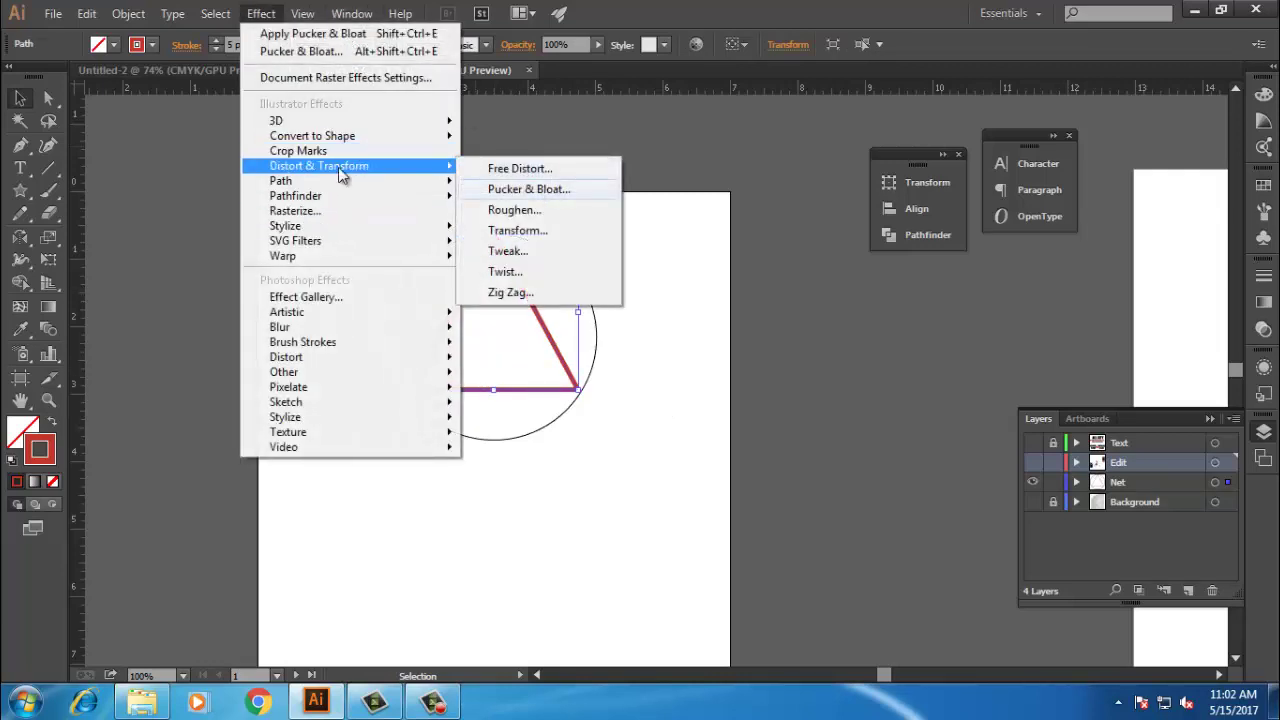
pyautogui.click(510, 195)
pyautogui.click(656, 316)
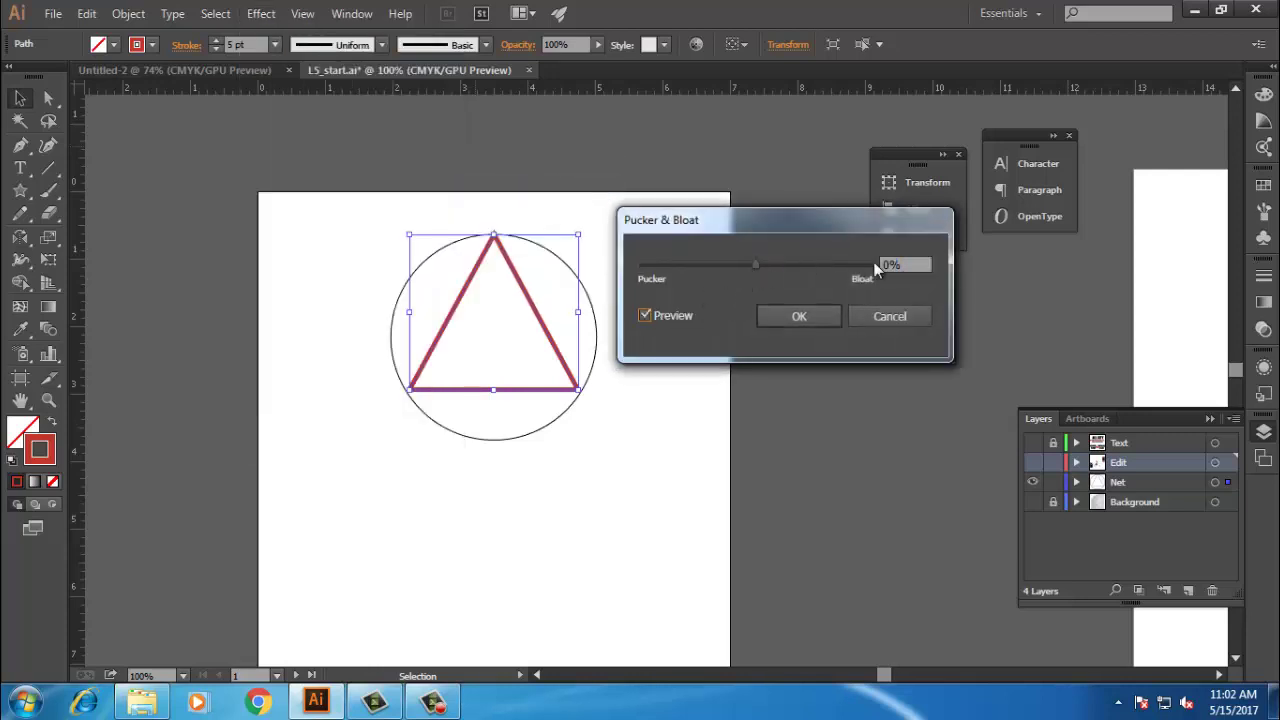
pyautogui.moveTo(756, 263); pyautogui.dragTo(725, 259)
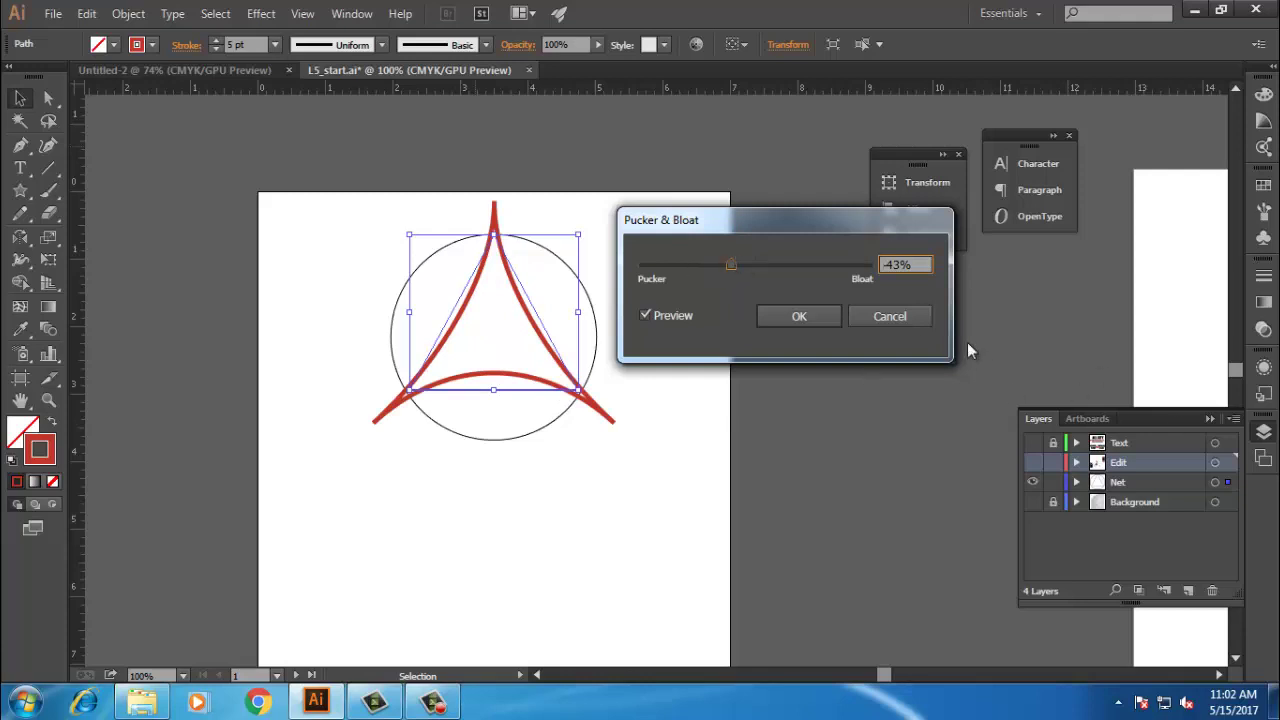
pyautogui.click(818, 322)
# Step: Rotate the puckered triangle by 30° with the Rotate transform and clear the selection
pyautogui.click(128, 13)
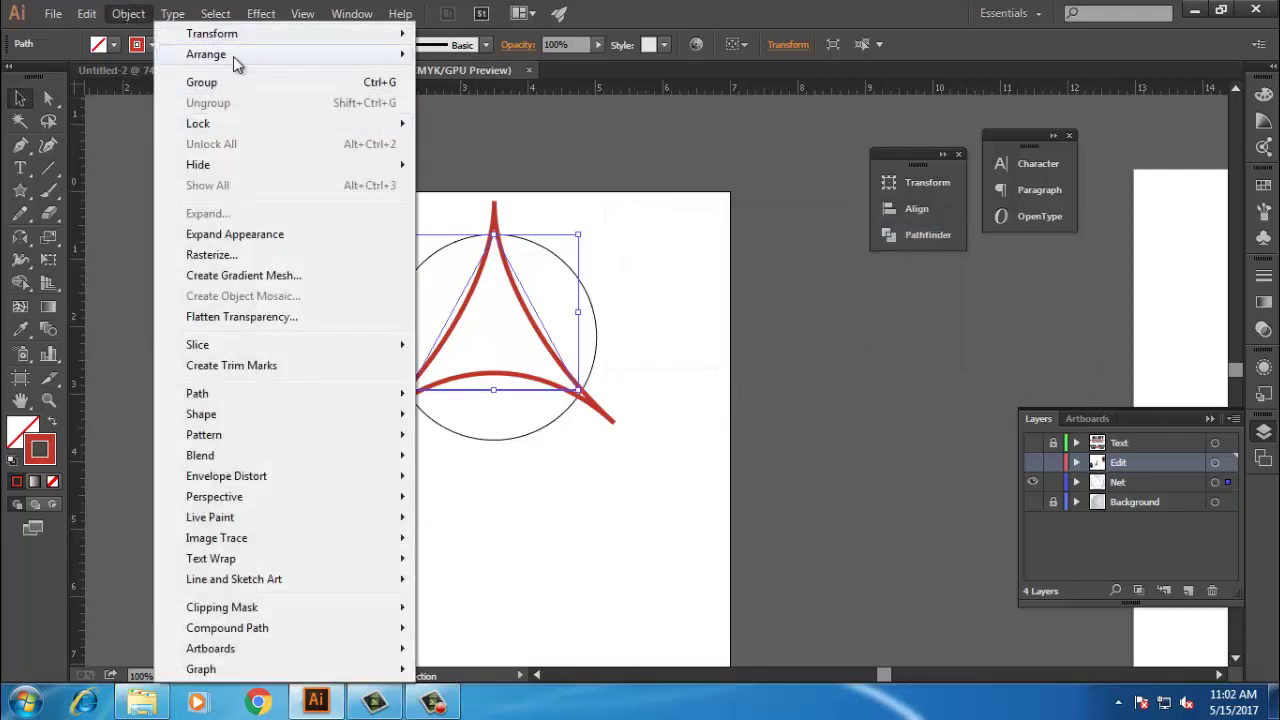
pyautogui.moveTo(230, 34)
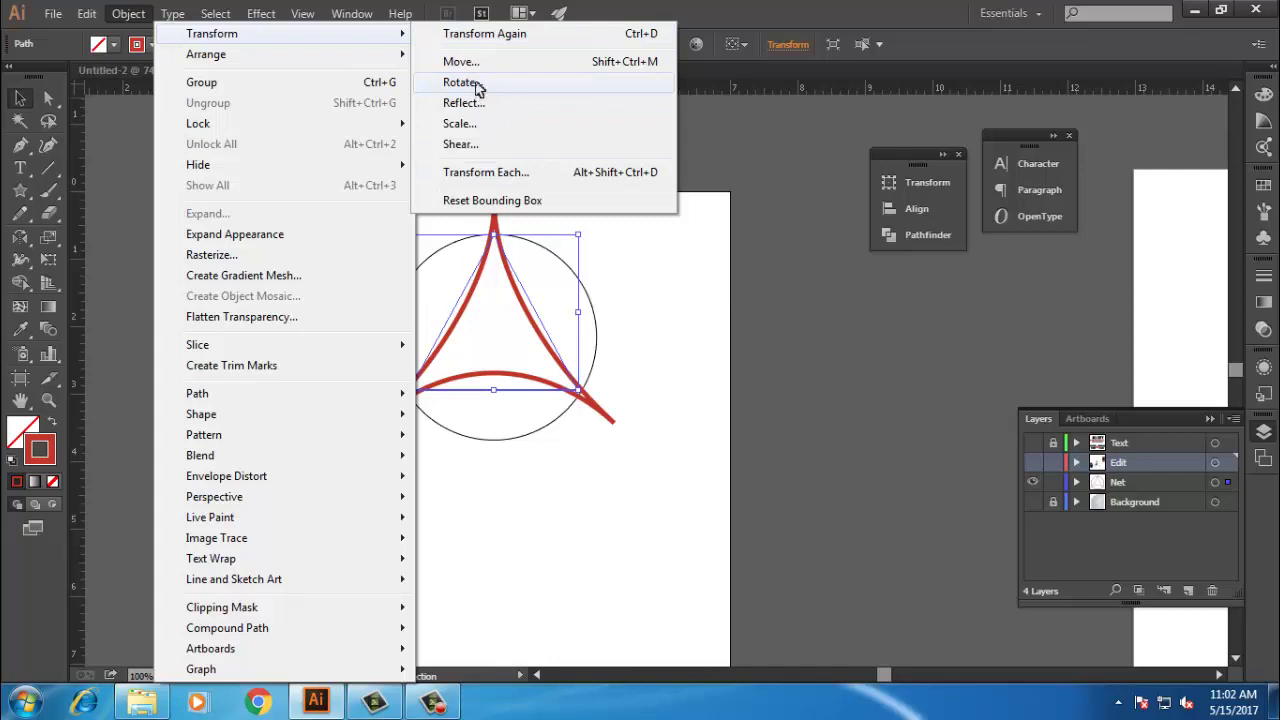
pyautogui.click(462, 83)
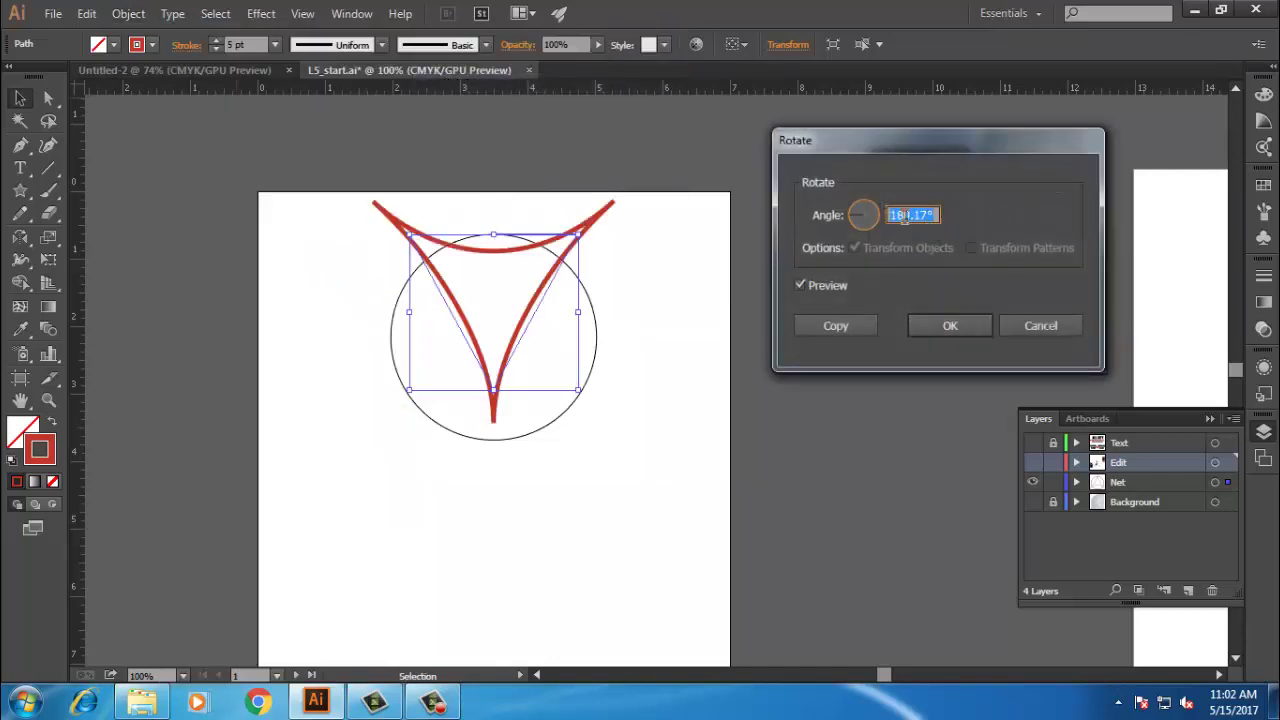
pyautogui.write('30')
pyautogui.click(933, 322)
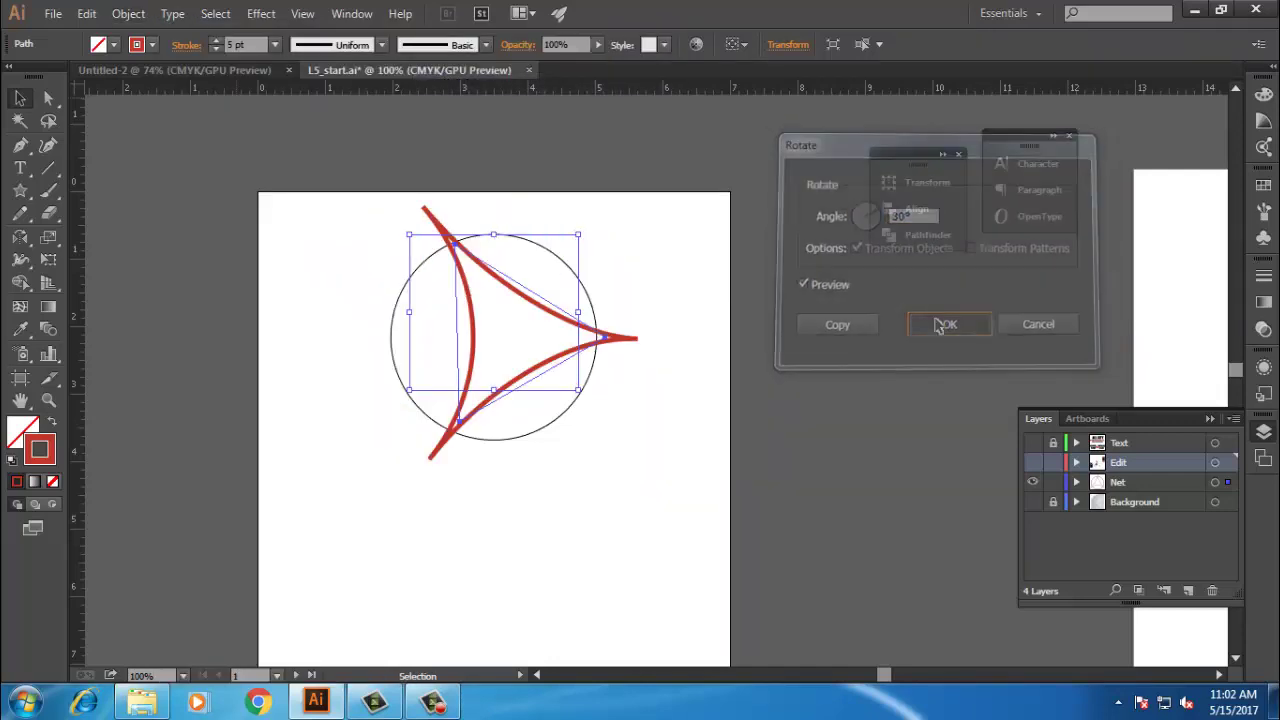
pyautogui.click(242, 270)
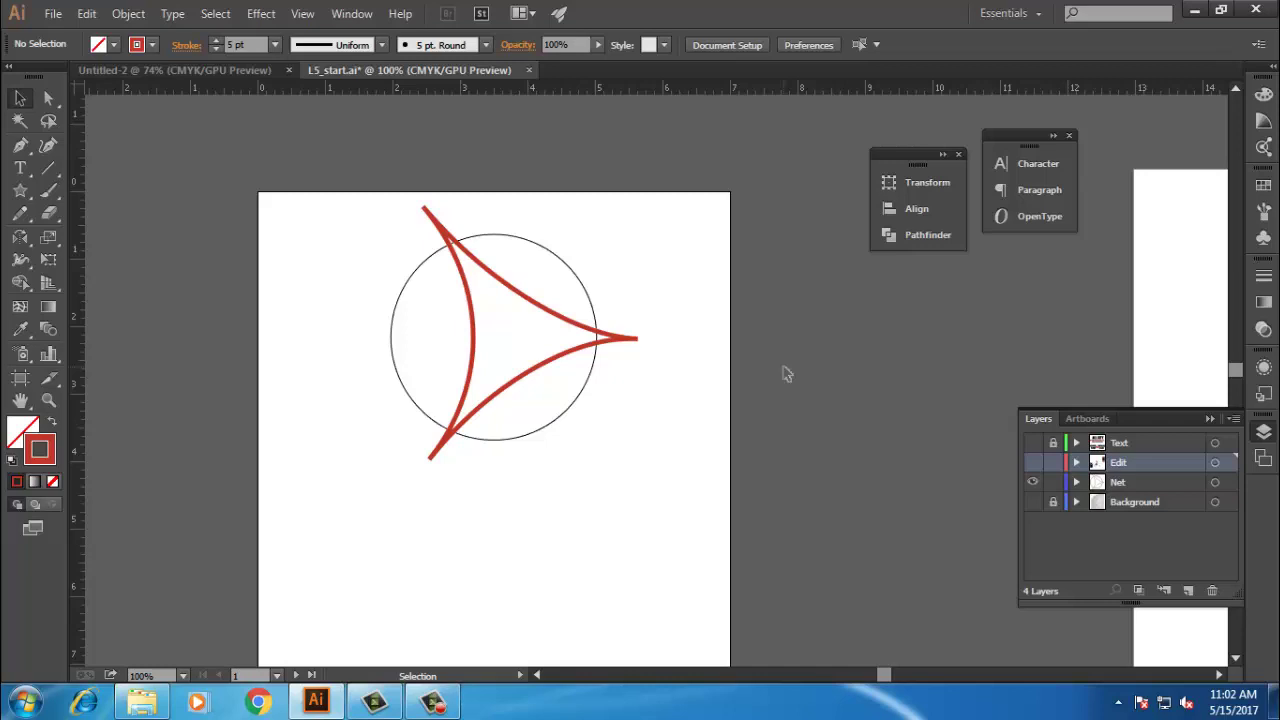
# Step: Try rotating the triangle and circle together freehand, and undo the rotation
pyautogui.moveTo(366, 229); pyautogui.dragTo(757, 517)
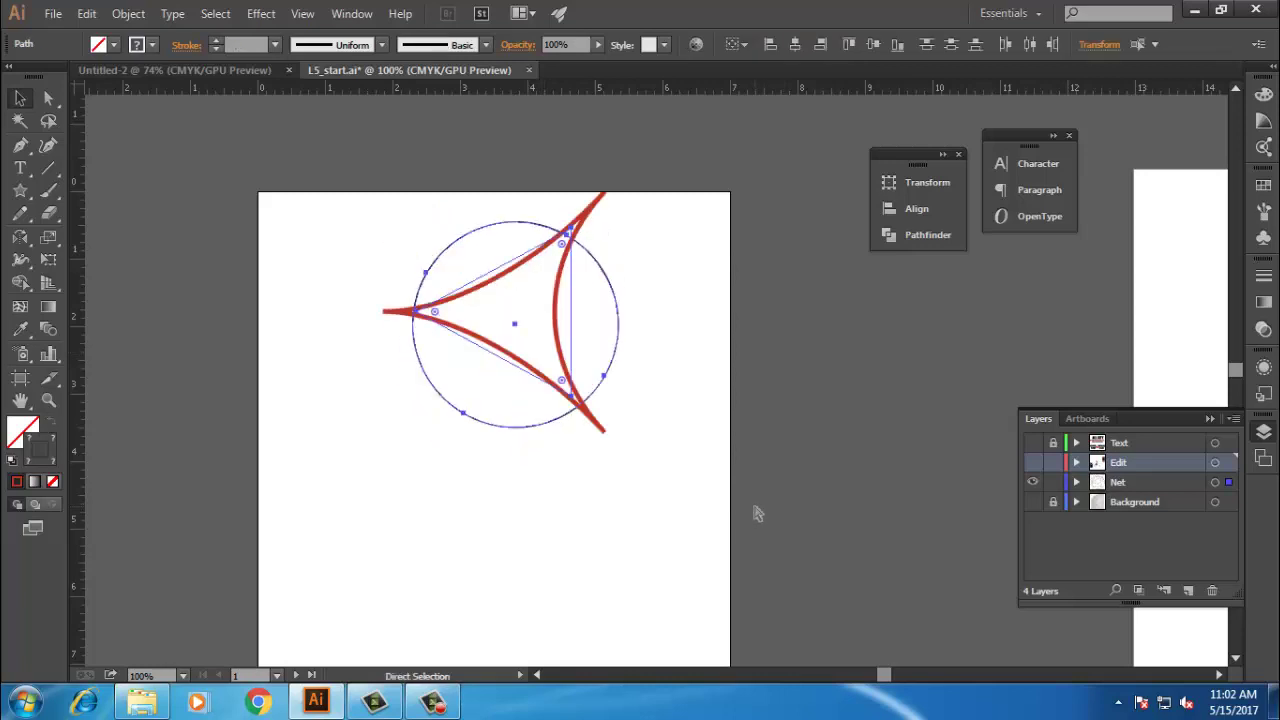
pyautogui.hotkey('ctrl', 'z')
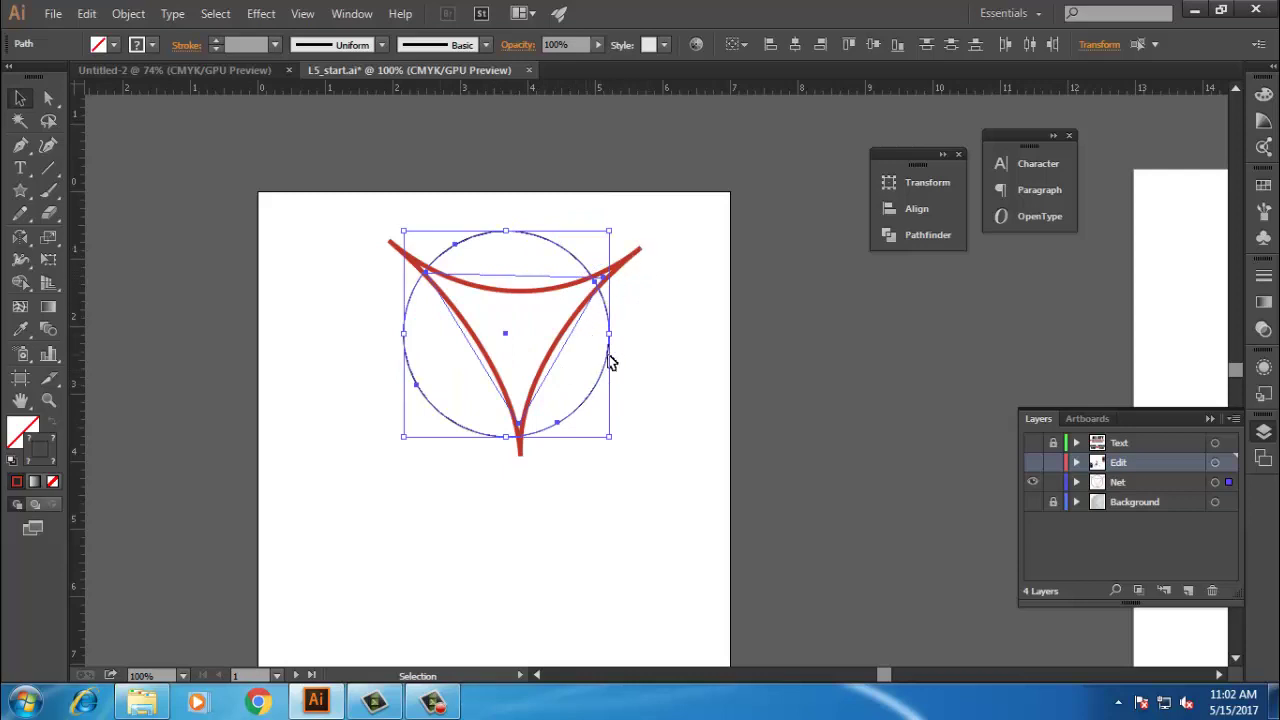
pyautogui.click(705, 413)
pyautogui.click(558, 349)
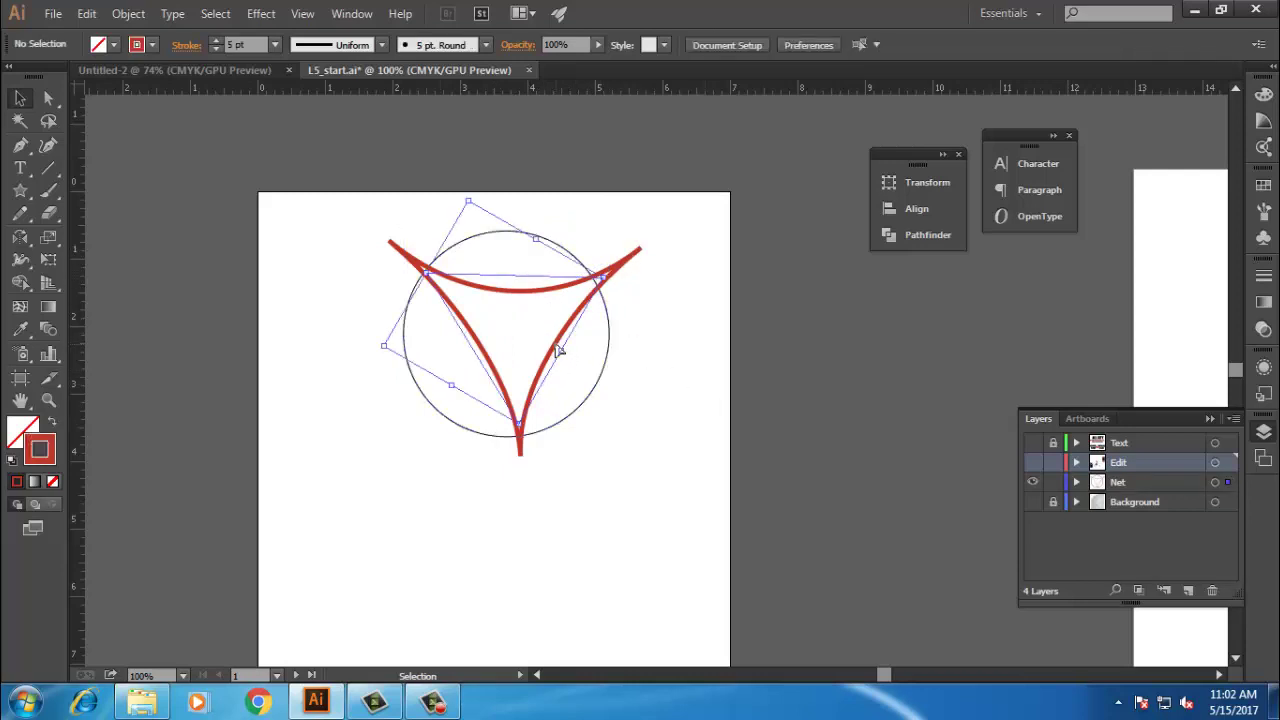
pyautogui.hotkey('ctrl', 'z')
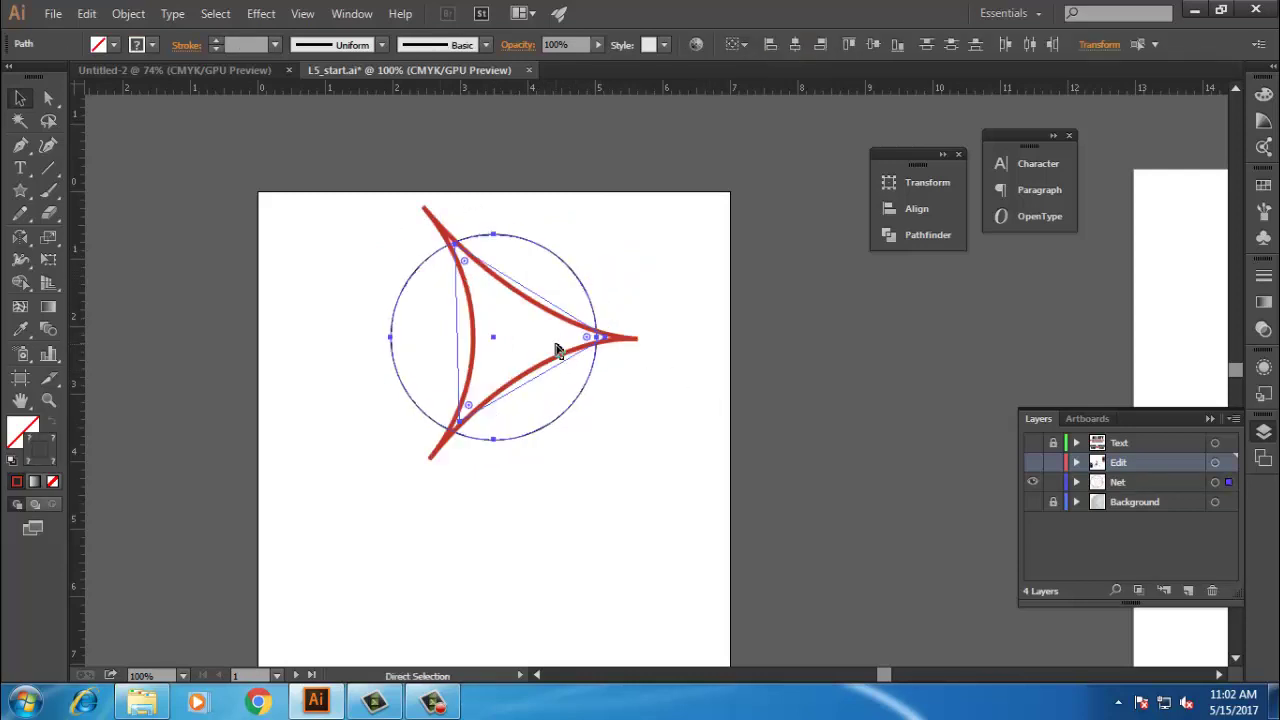
pyautogui.click(620, 443)
pyautogui.click(555, 366)
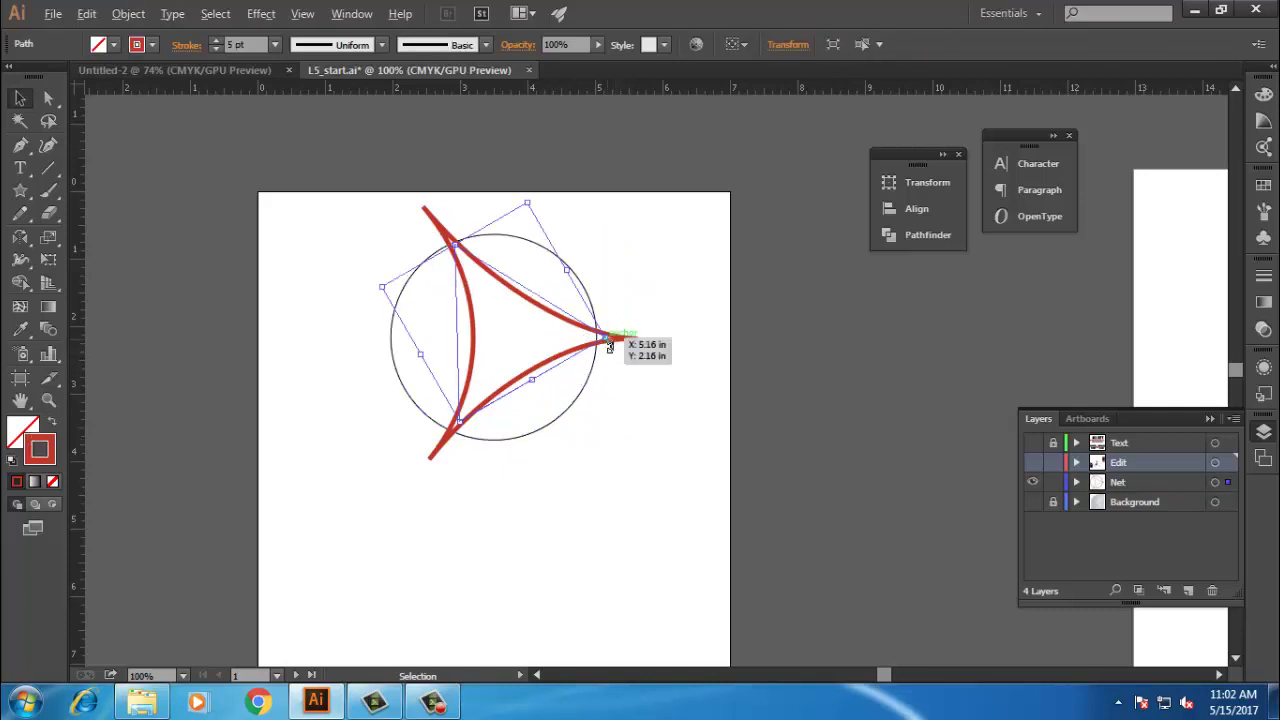
pyautogui.click(606, 392)
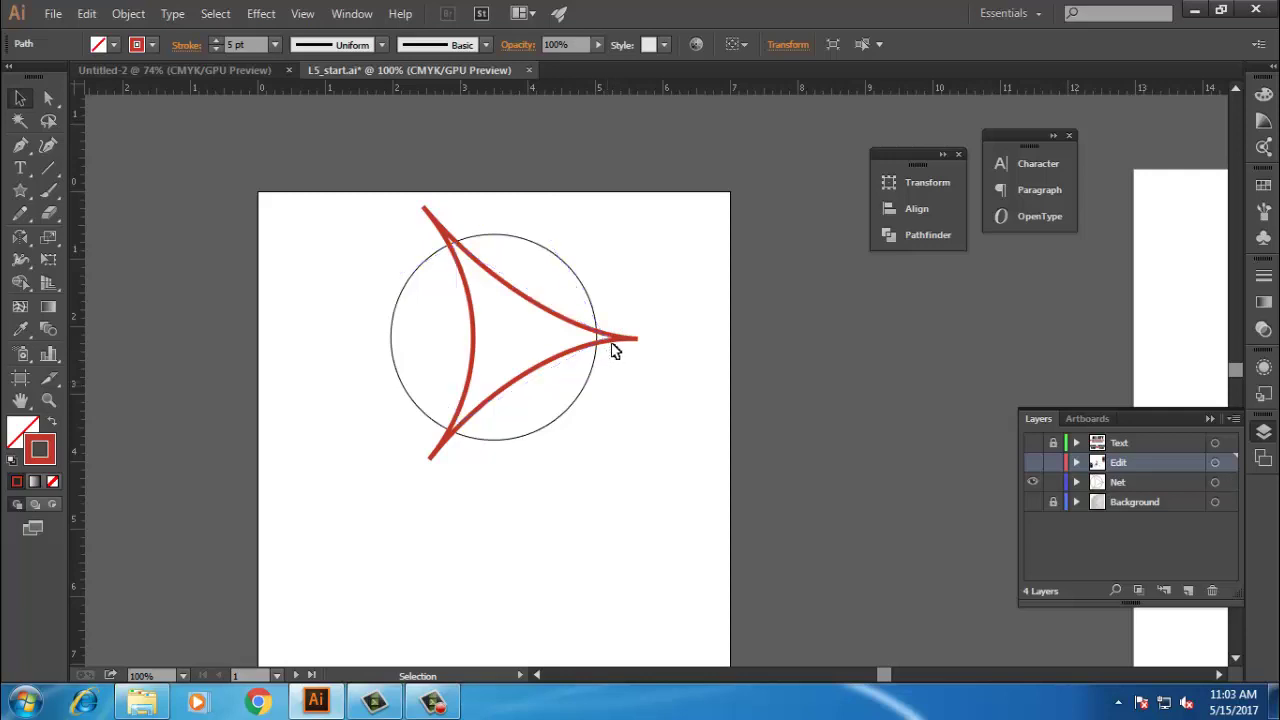
# Step: Rotate the puckered triangle freehand until one tip points roughly straight up, leaving the circle as it is
pyautogui.click(630, 341)
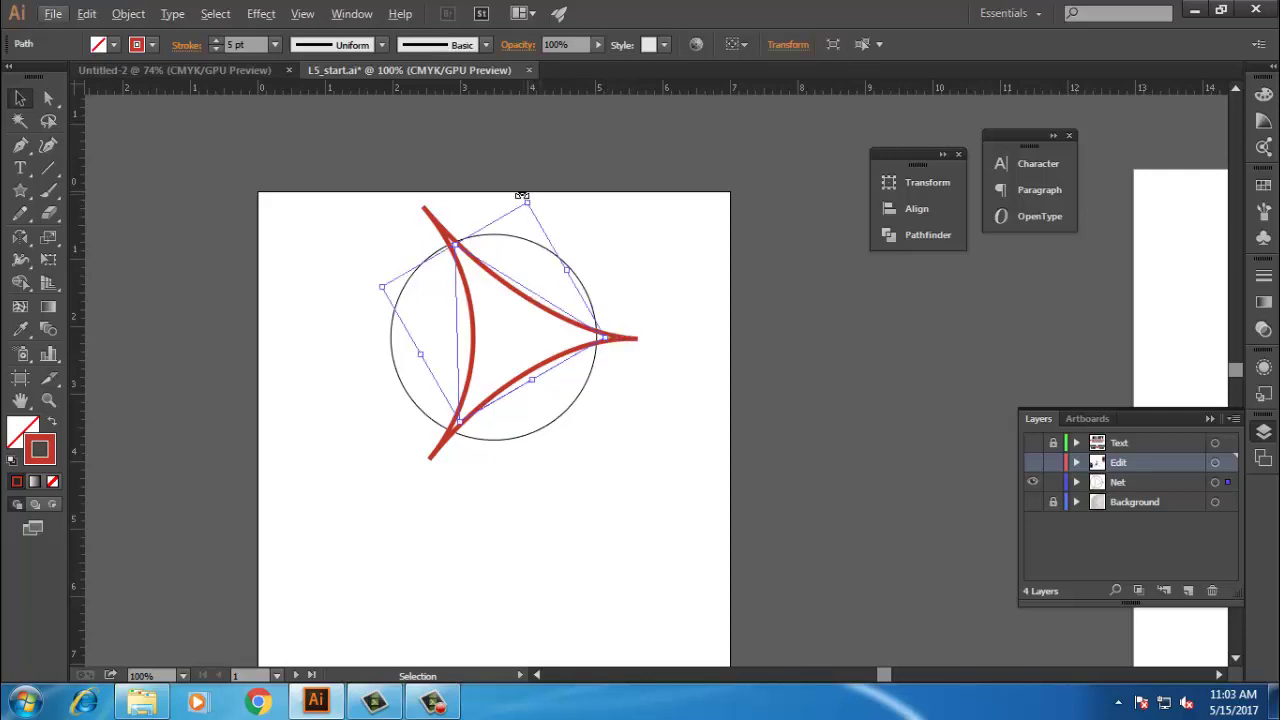
pyautogui.moveTo(526, 201); pyautogui.dragTo(587, 216)
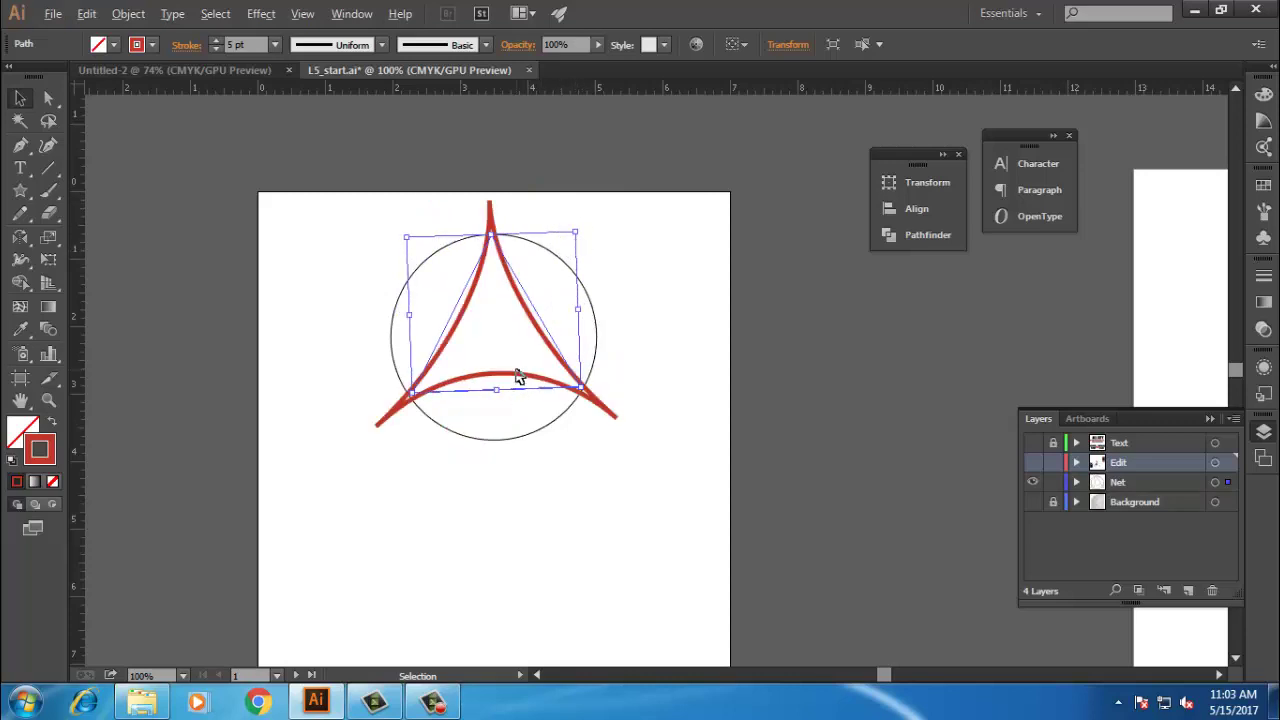
pyautogui.press('alt')
pyautogui.press('alt')
pyautogui.click(400, 244)
# Step: Try rotating the circle and puckered triangle together slightly clockwise, and undo the rotation
pyautogui.moveTo(344, 208); pyautogui.dragTo(658, 511)
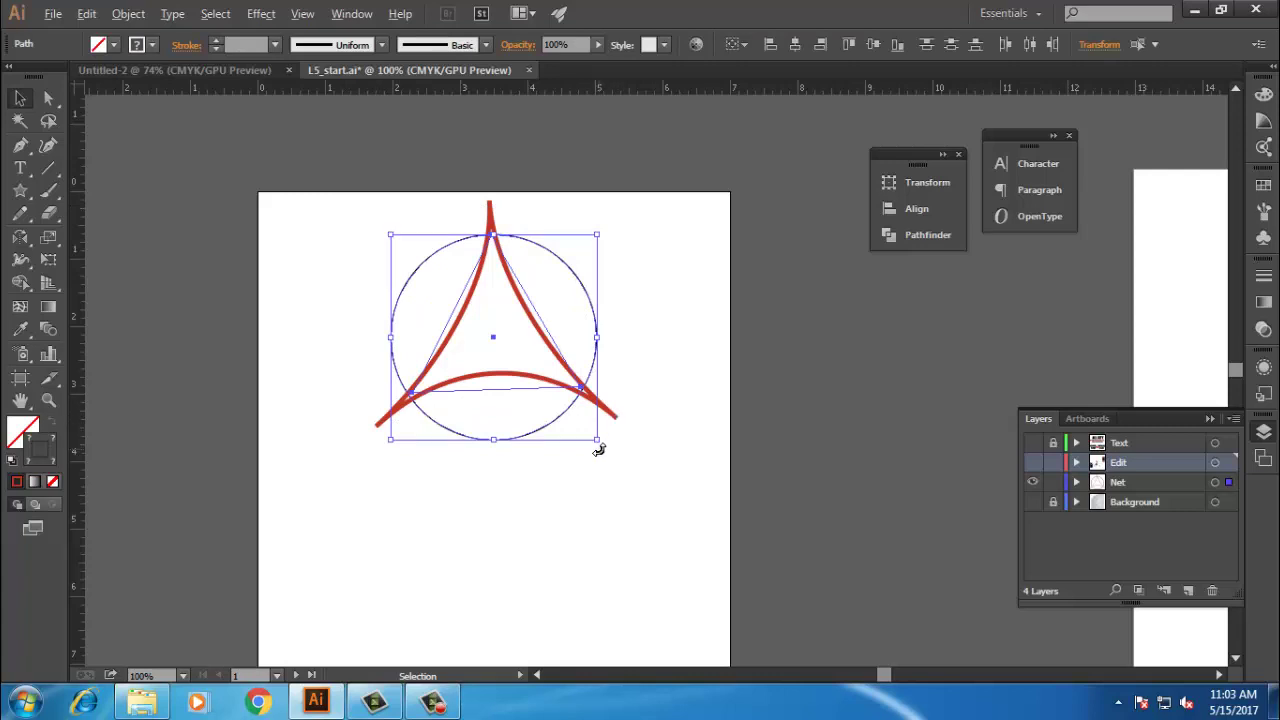
pyautogui.moveTo(598, 450); pyautogui.dragTo(569, 462)
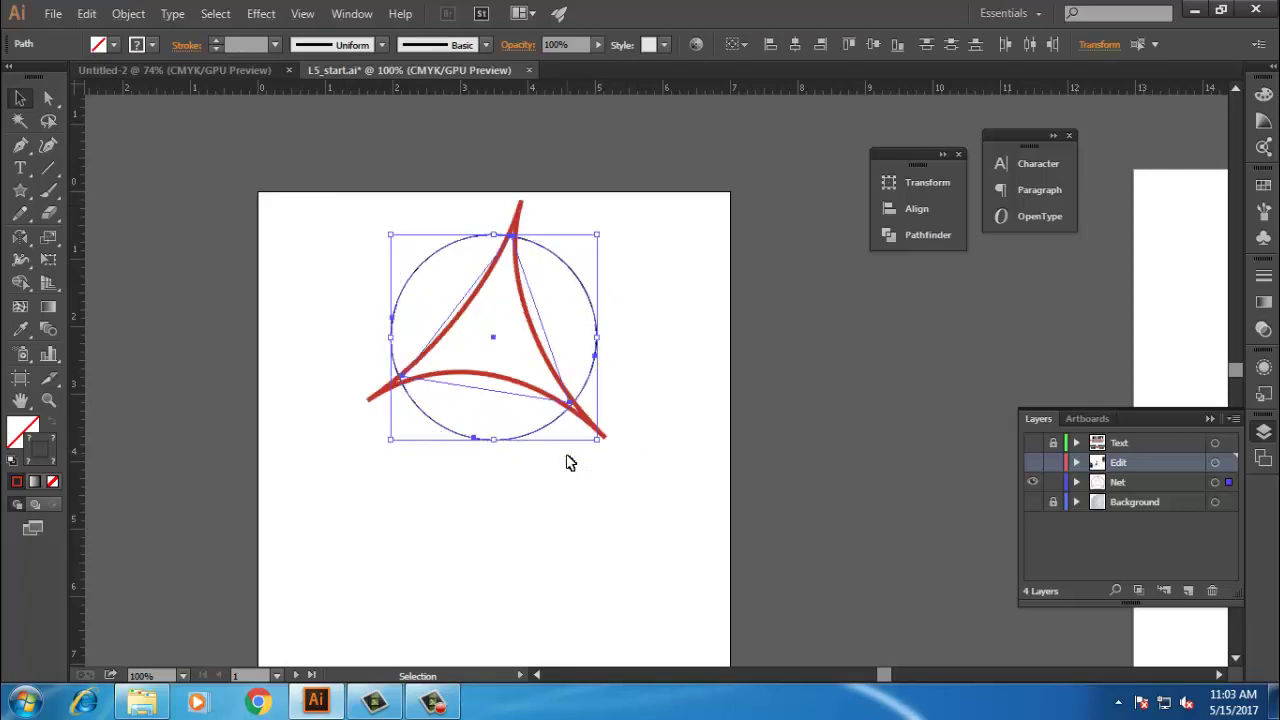
pyautogui.hotkey('ctrl', 'z')
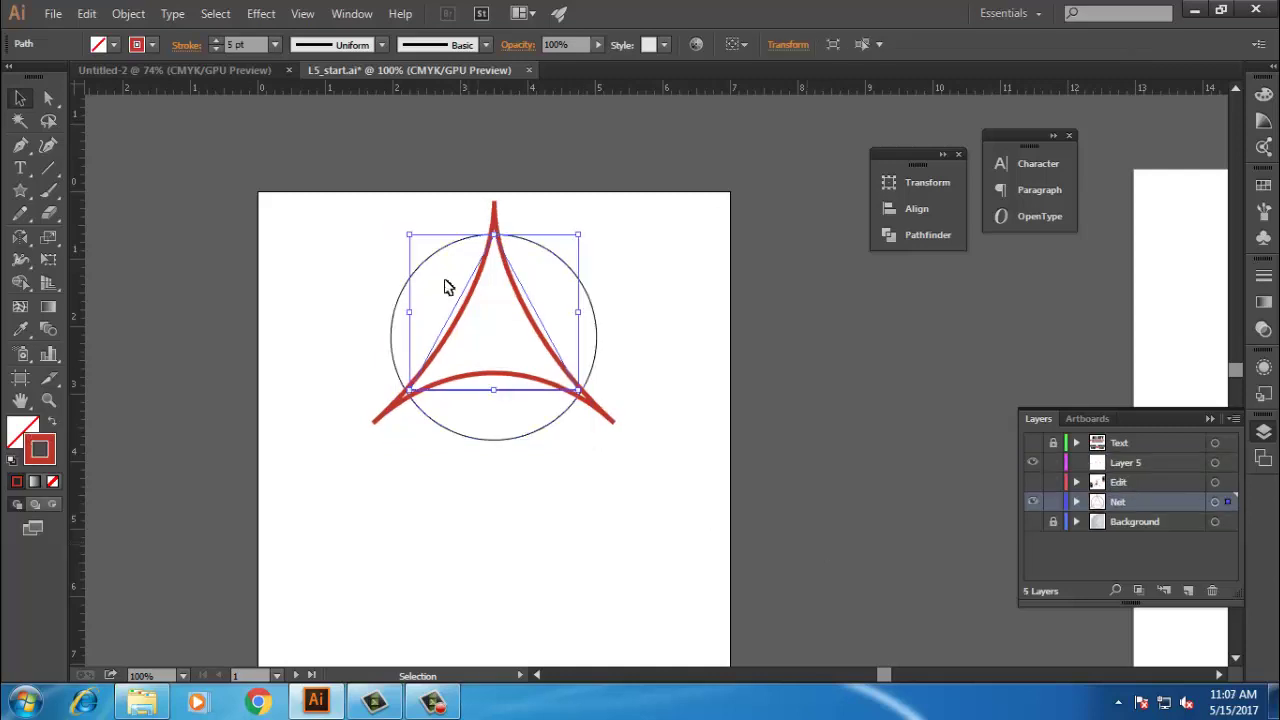
# Step: Select the circle and the puckered triangle together and create a copy of both rotated by 30°
pyautogui.click(455, 230)
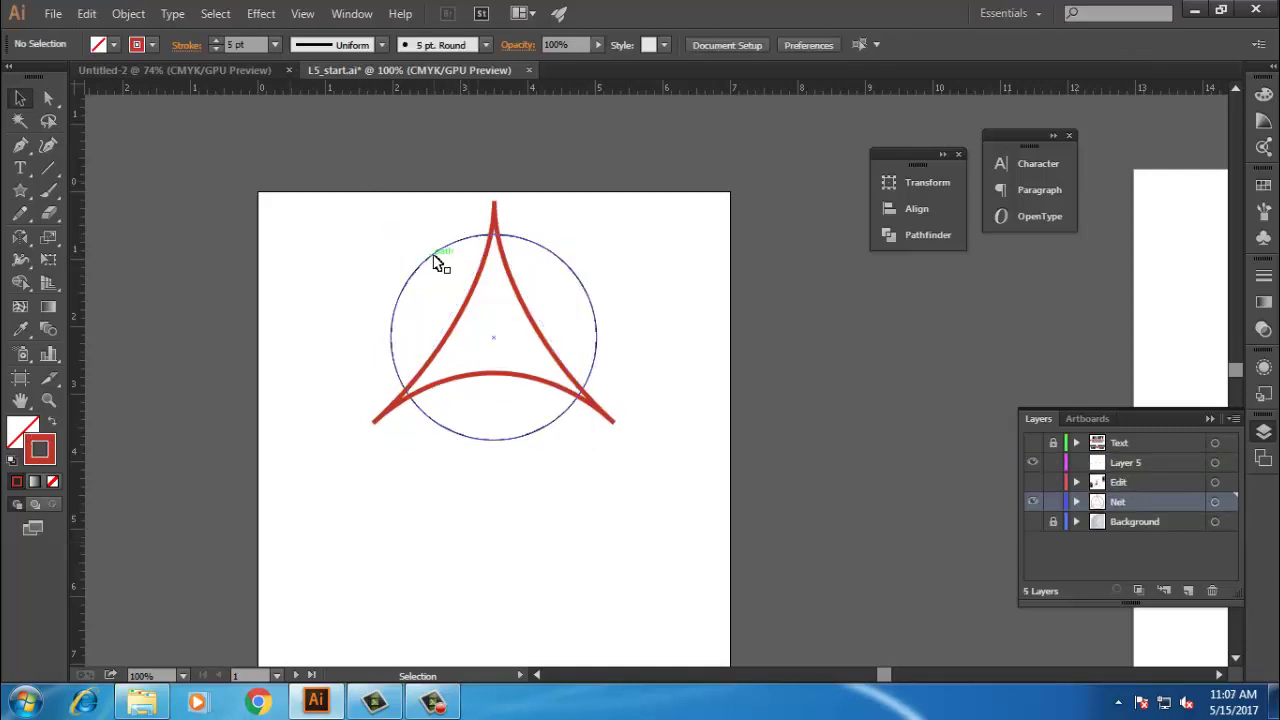
pyautogui.click(436, 262)
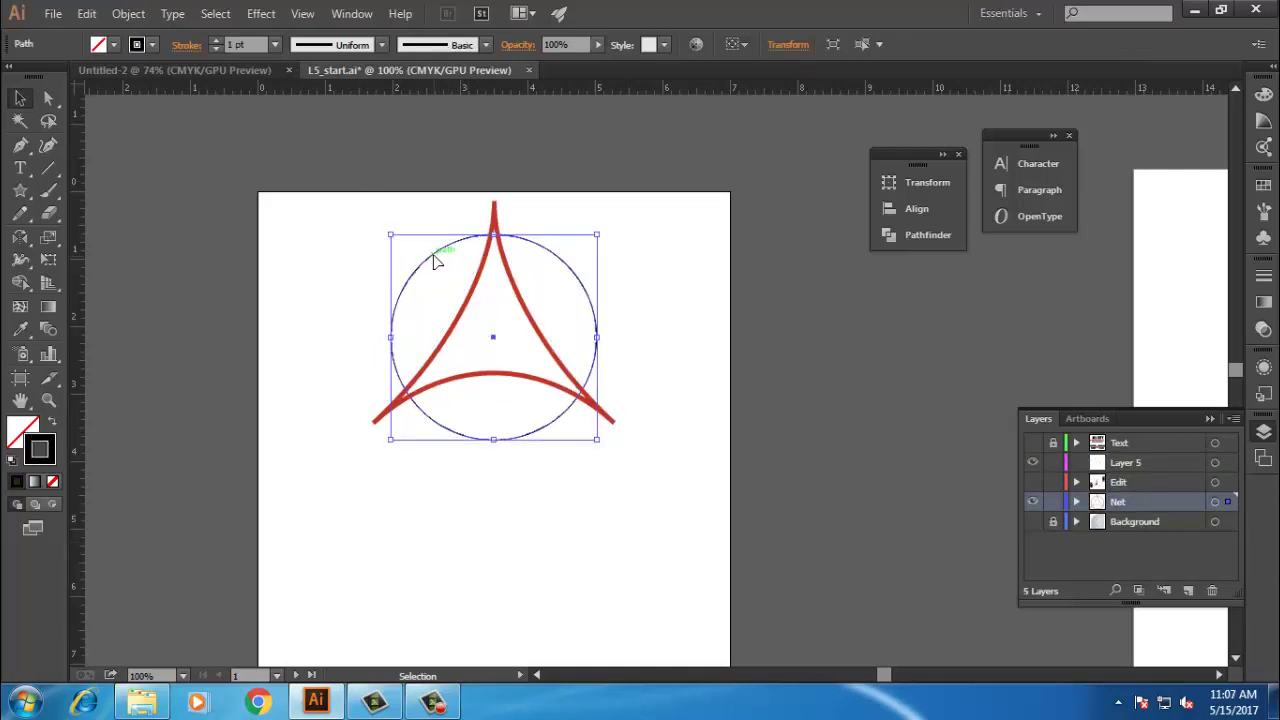
pyautogui.keyDown('shift'); pyautogui.click(473, 300); pyautogui.keyUp('shift')
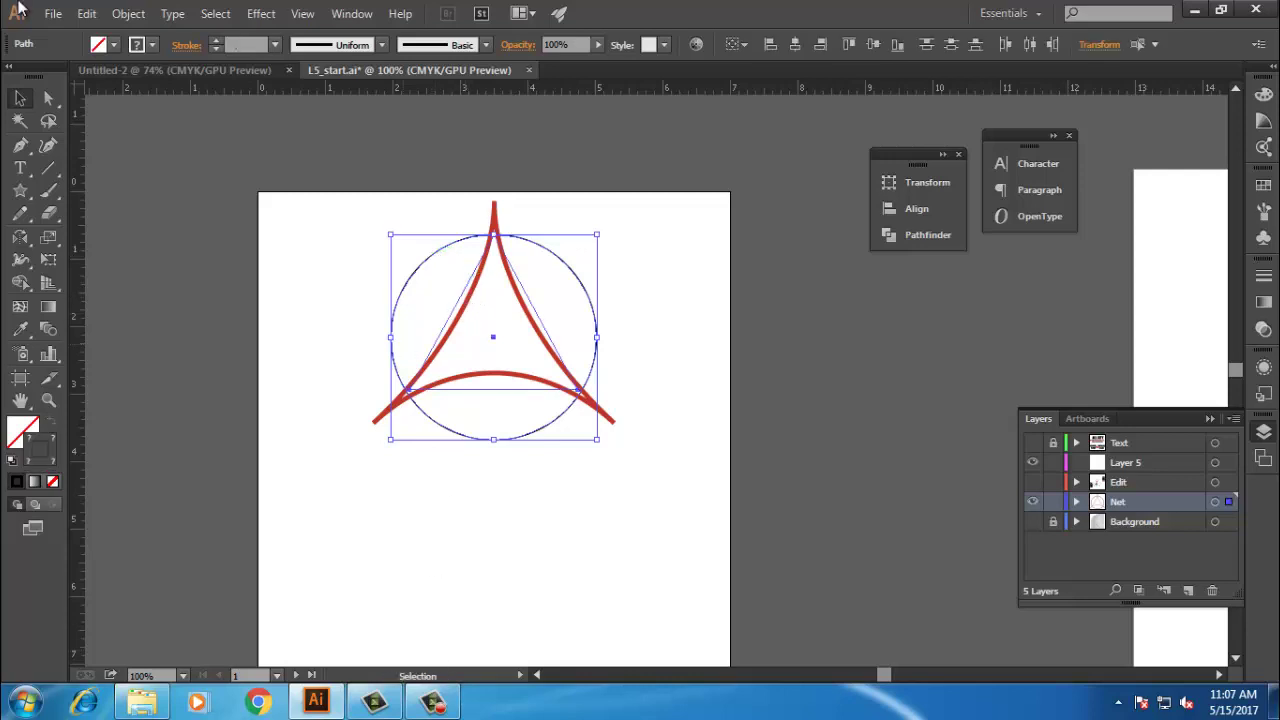
pyautogui.click(128, 13)
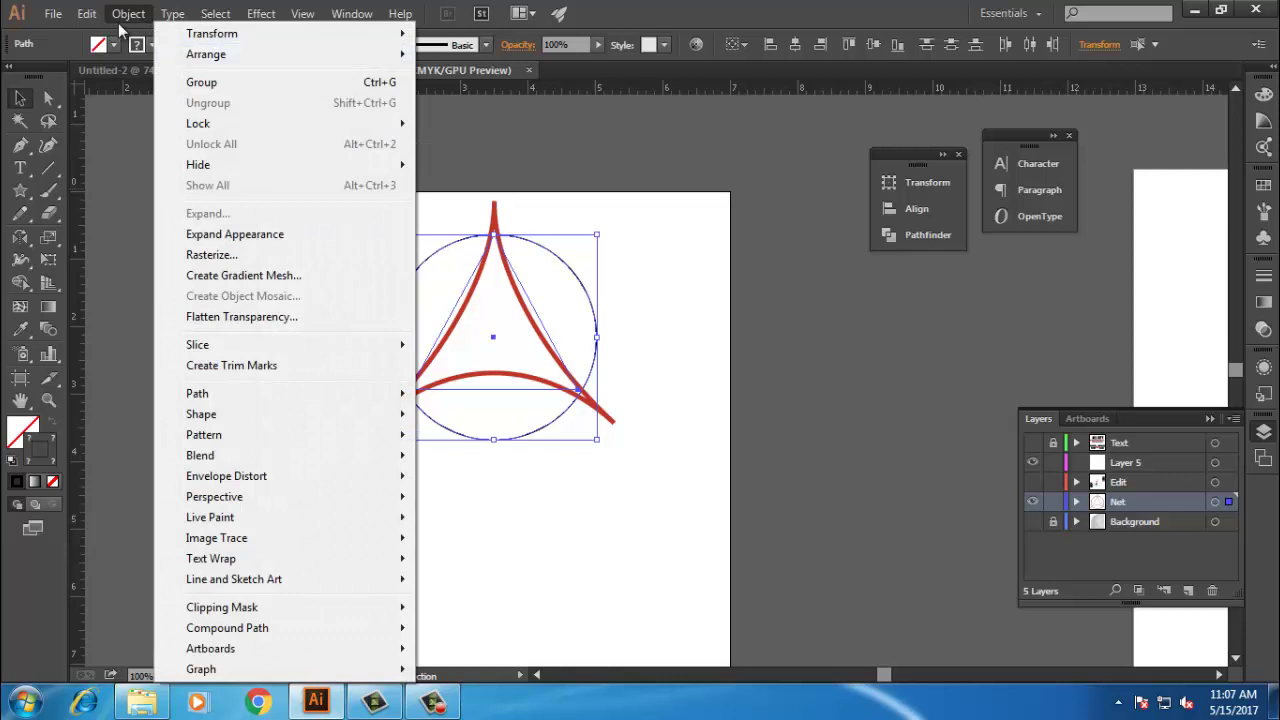
pyautogui.moveTo(186, 38)
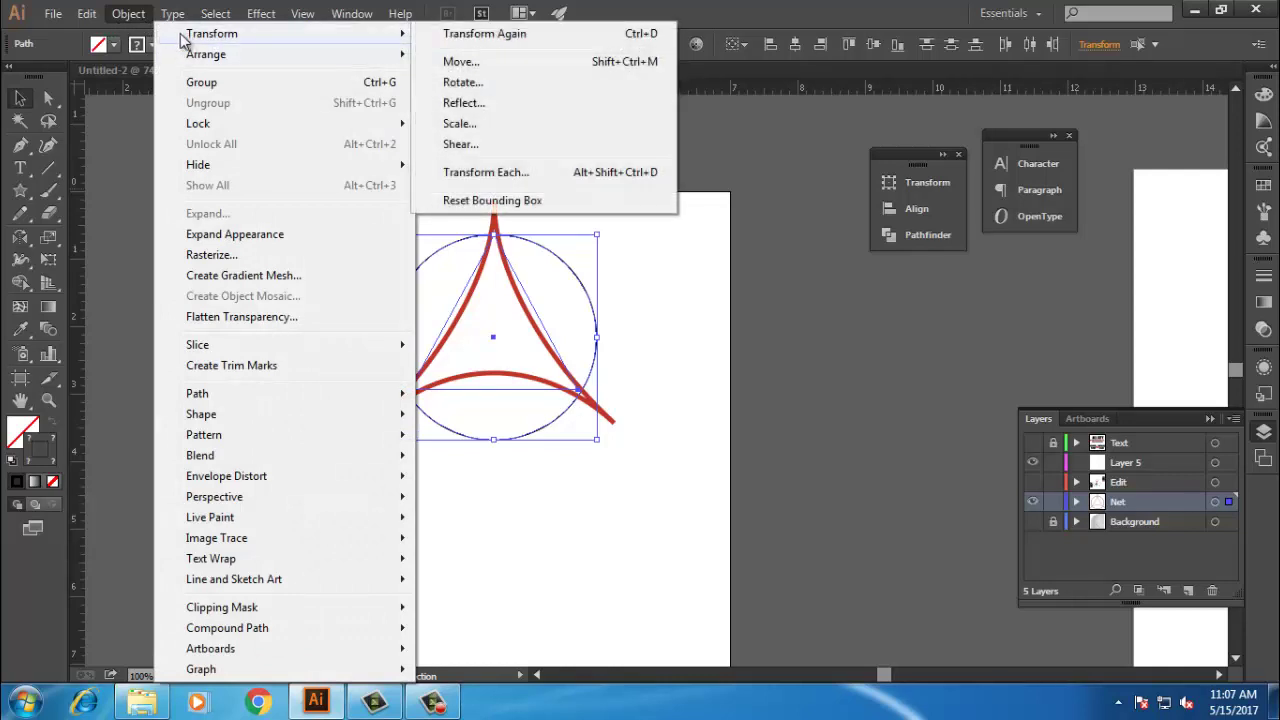
pyautogui.click(474, 84)
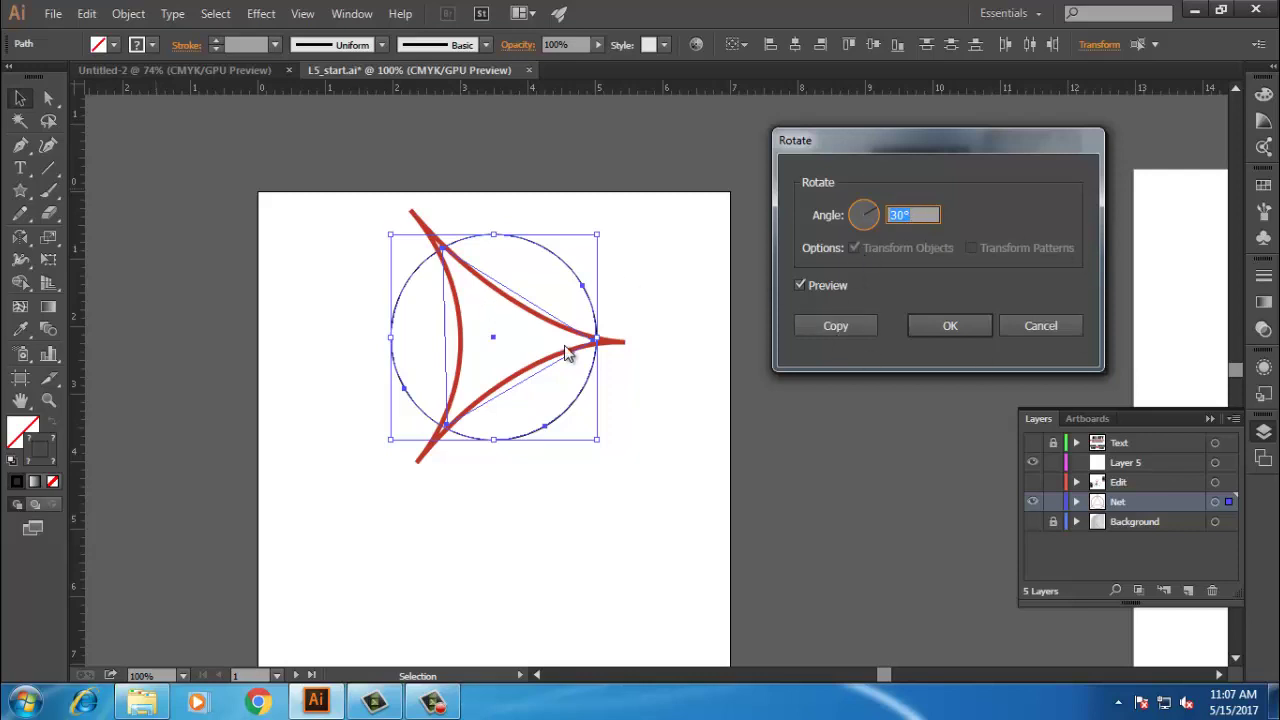
pyautogui.click(821, 330)
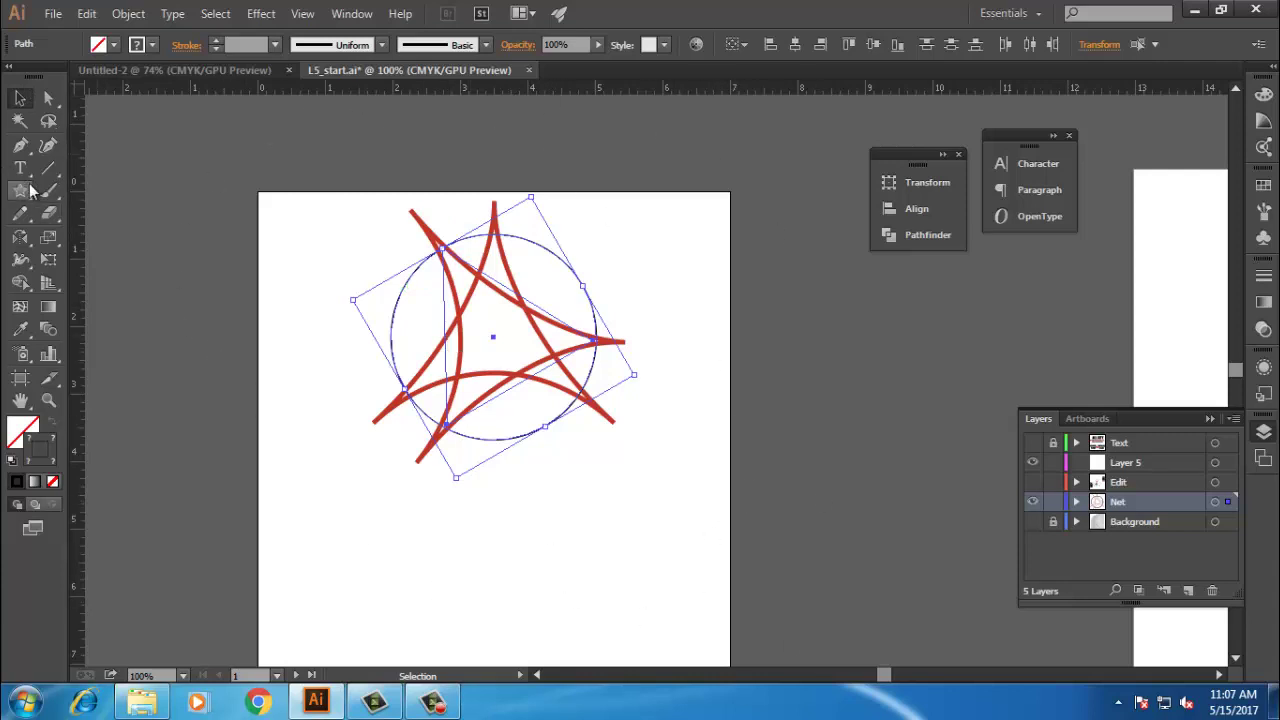
# Step: Repeat the last rotate-and-copy transform to add more 30° copies around the circle
pyautogui.hotkey('ctrl', 'd')
pyautogui.hotkey('ctrl', 'd')
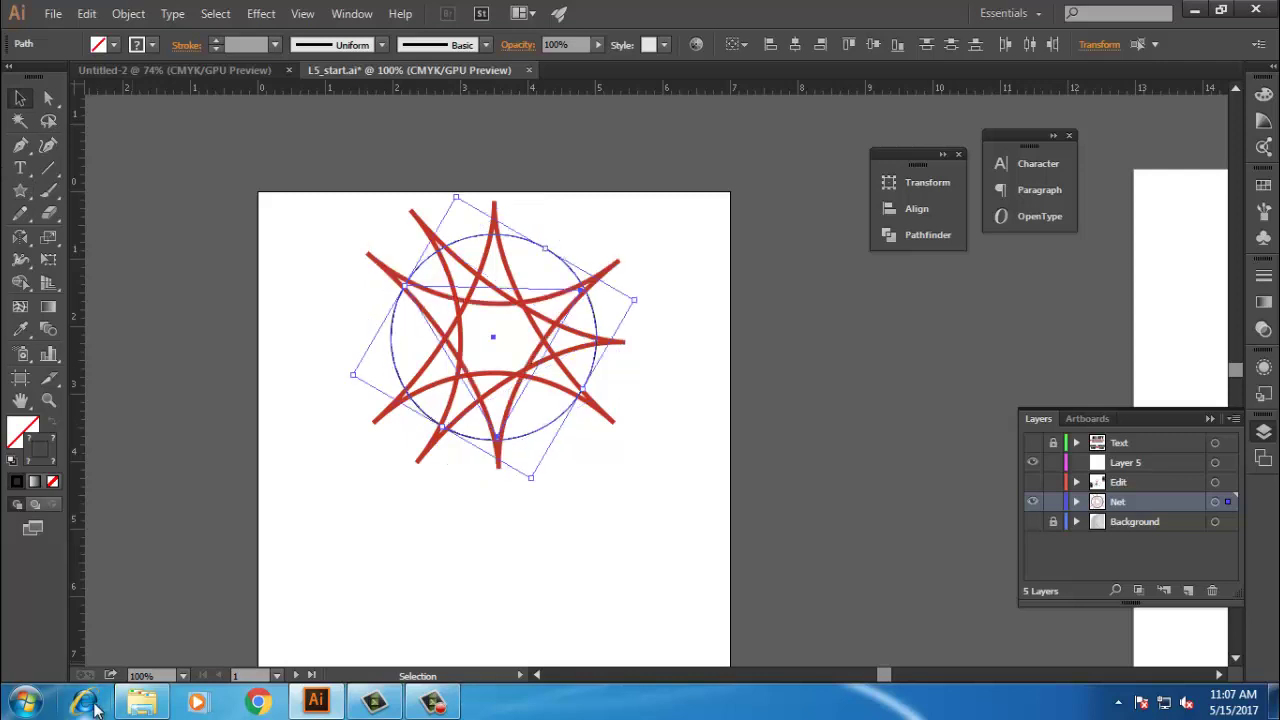
pyautogui.hotkey('ctrl', 'd')
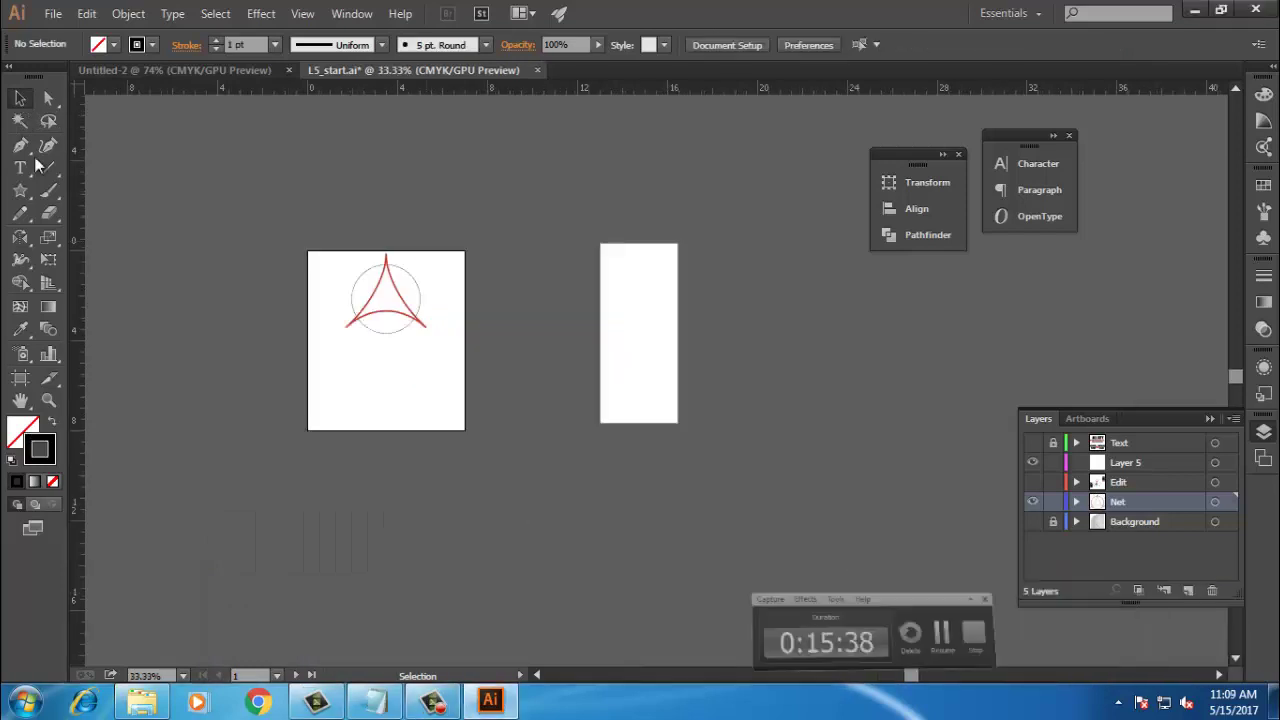
# Step: Undo the rotated copies until only the original puckered triangle remains in the circle
pyautogui.scroll(2, 339, 280)
pyautogui.press('v')
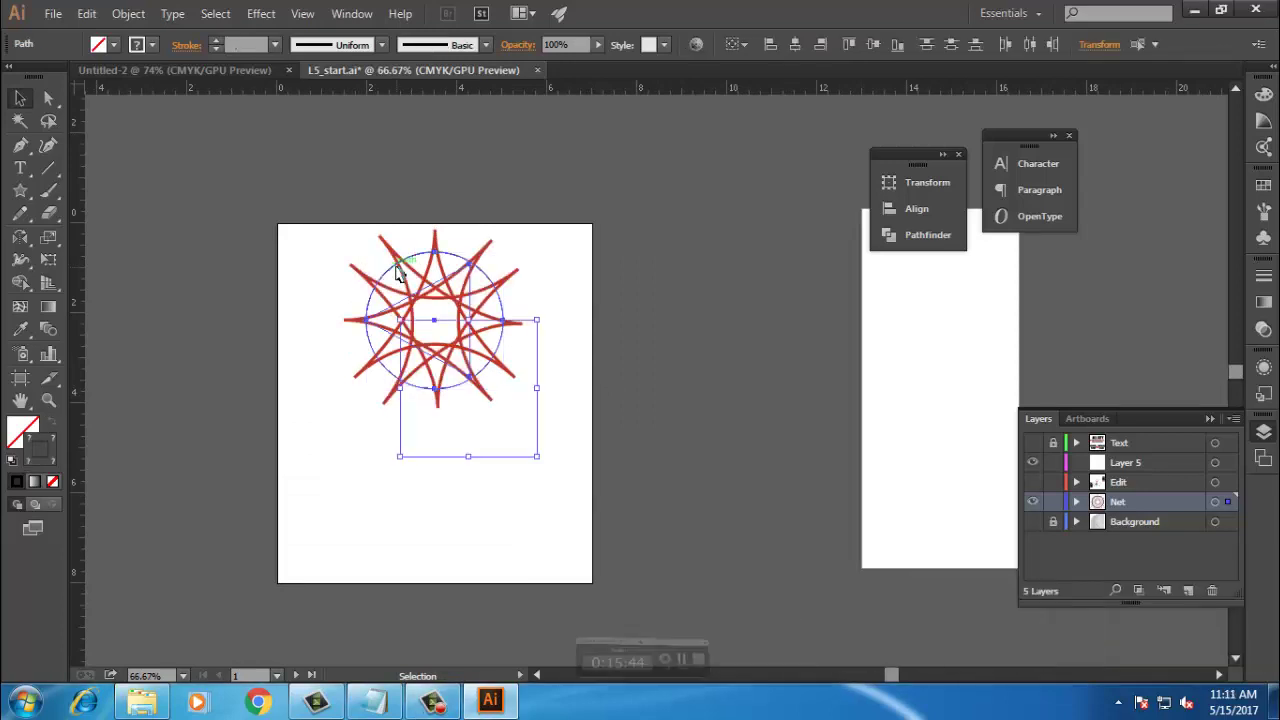
pyautogui.hotkey('ctrl', 'z')
pyautogui.hotkey('ctrl', 'z')
pyautogui.hotkey('ctrl', 'z')
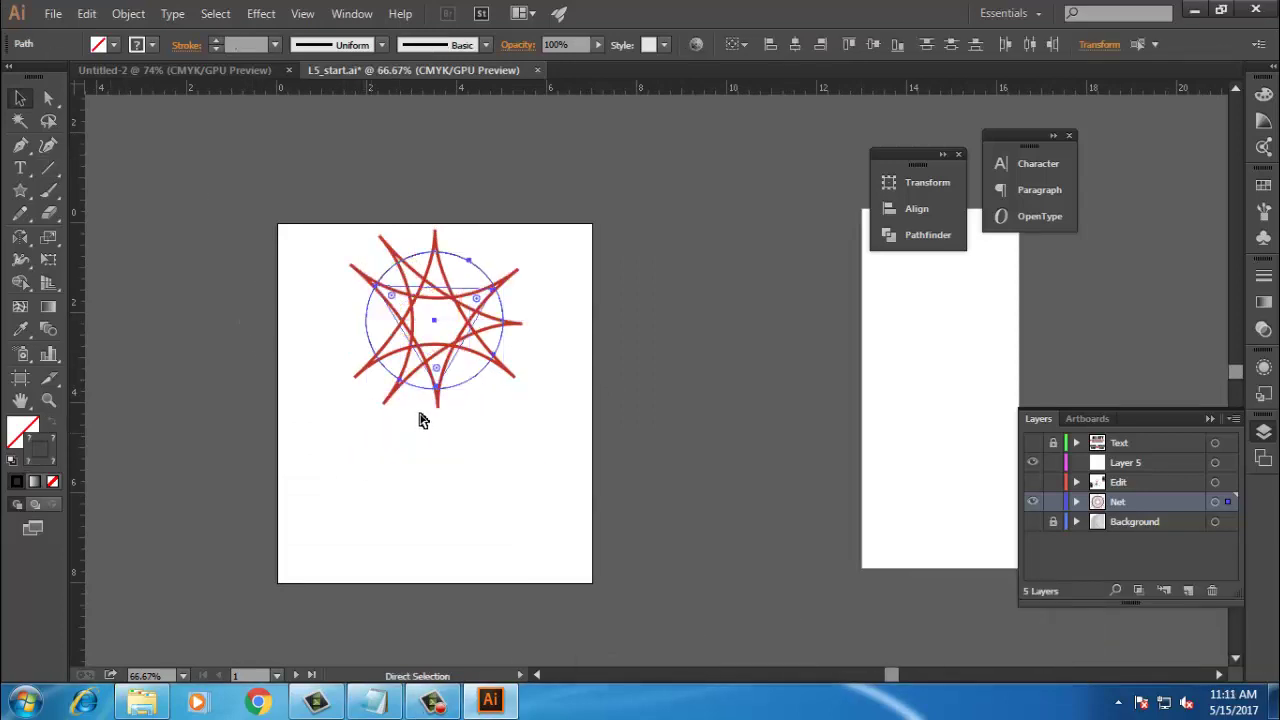
pyautogui.hotkey('ctrl', 'z')
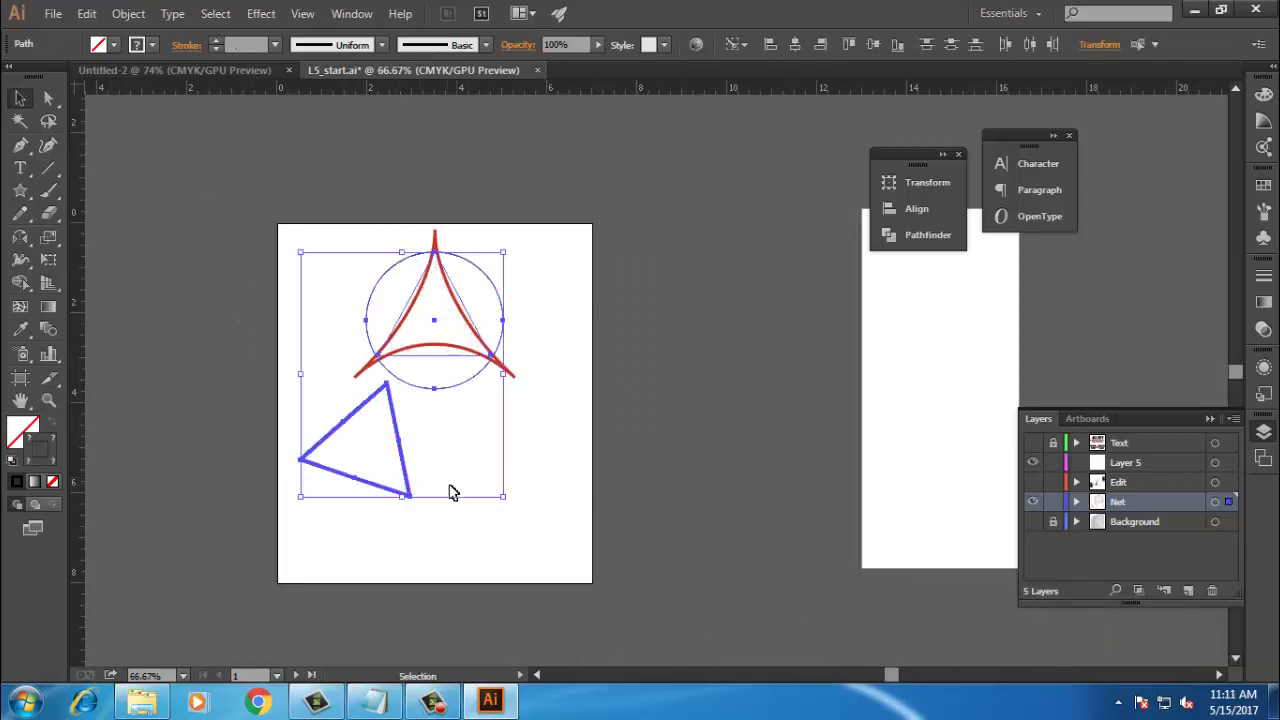
# Step: Delete only the stray straight-sided triangle below the circle, restoring anything else removed by mistake
pyautogui.press('Delete')
pyautogui.hotkey('ctrl', 'z')
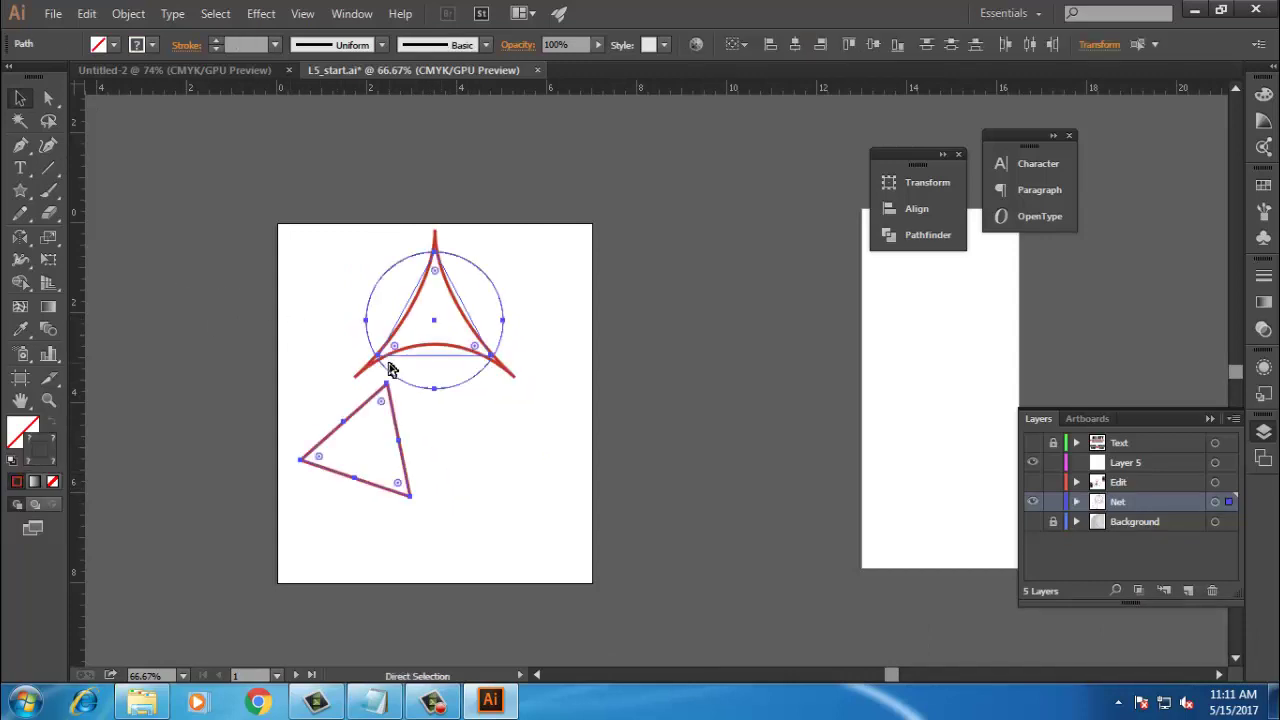
pyautogui.click(451, 517)
pyautogui.click(409, 494)
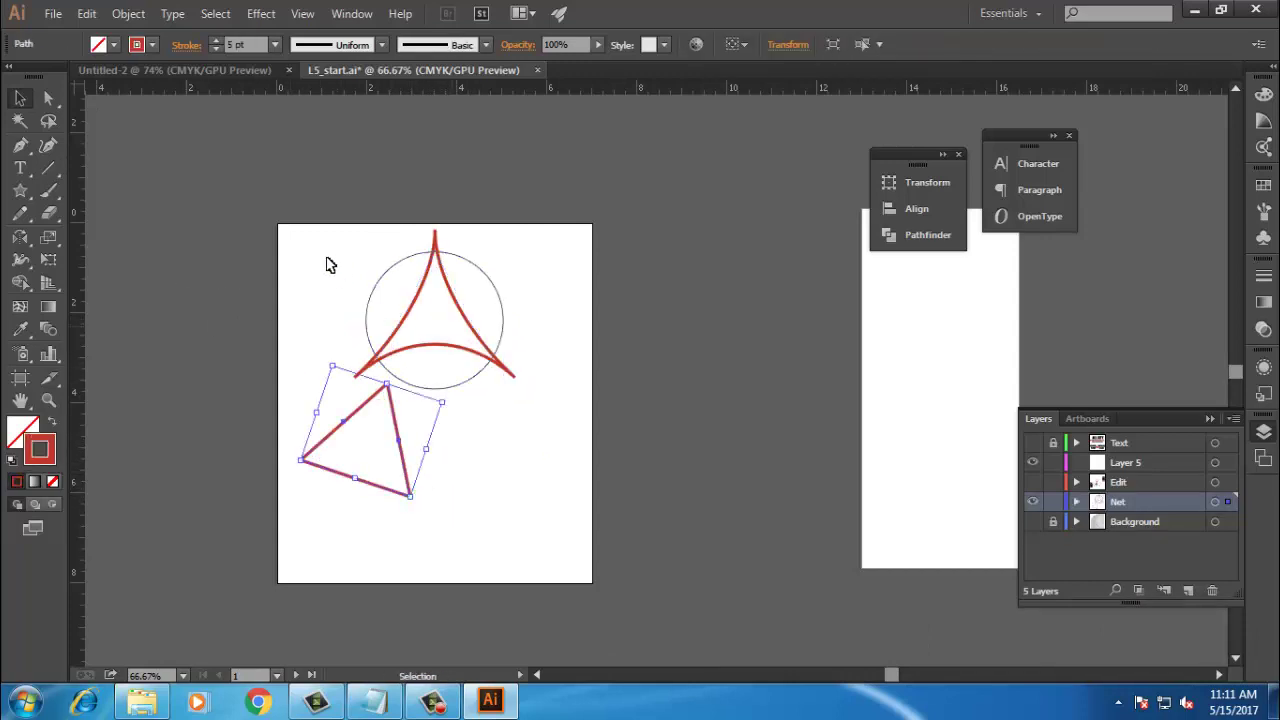
pyautogui.press('Delete')
# Step: Select the circle and the puckered triangle together and create a copy of both rotated by 30°
pyautogui.moveTo(332, 248); pyautogui.dragTo(563, 474)
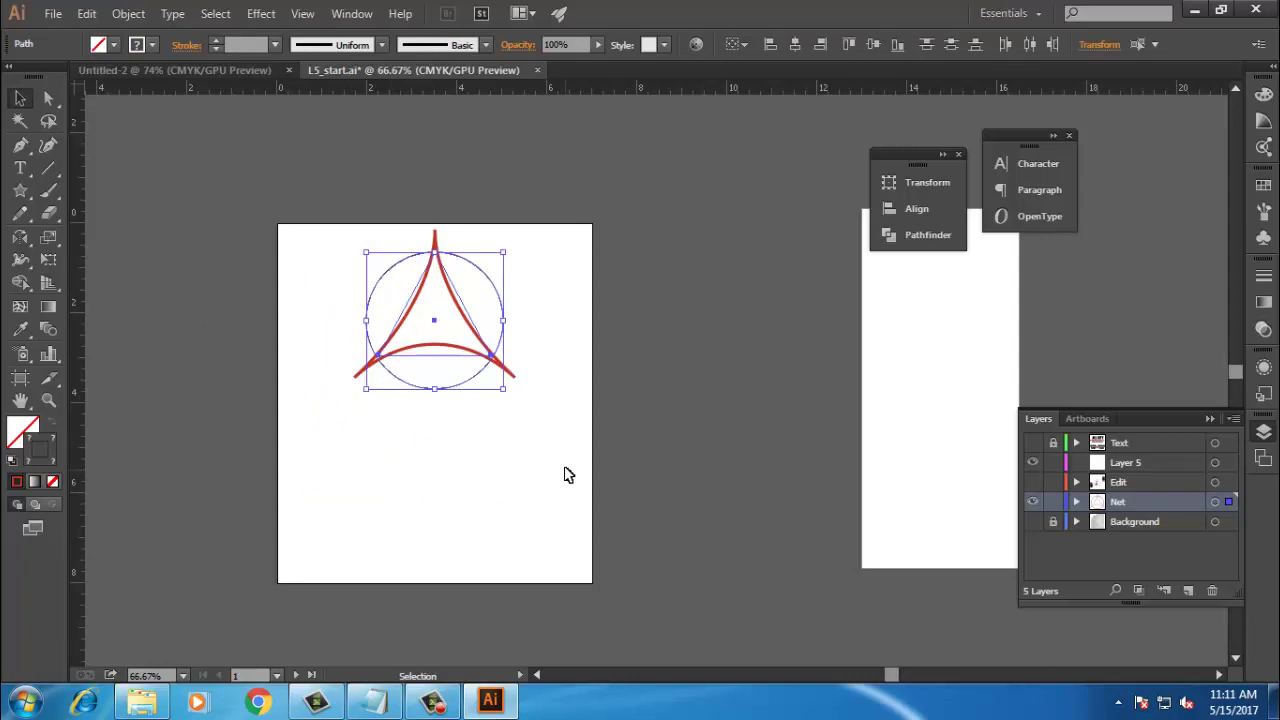
pyautogui.click(130, 14)
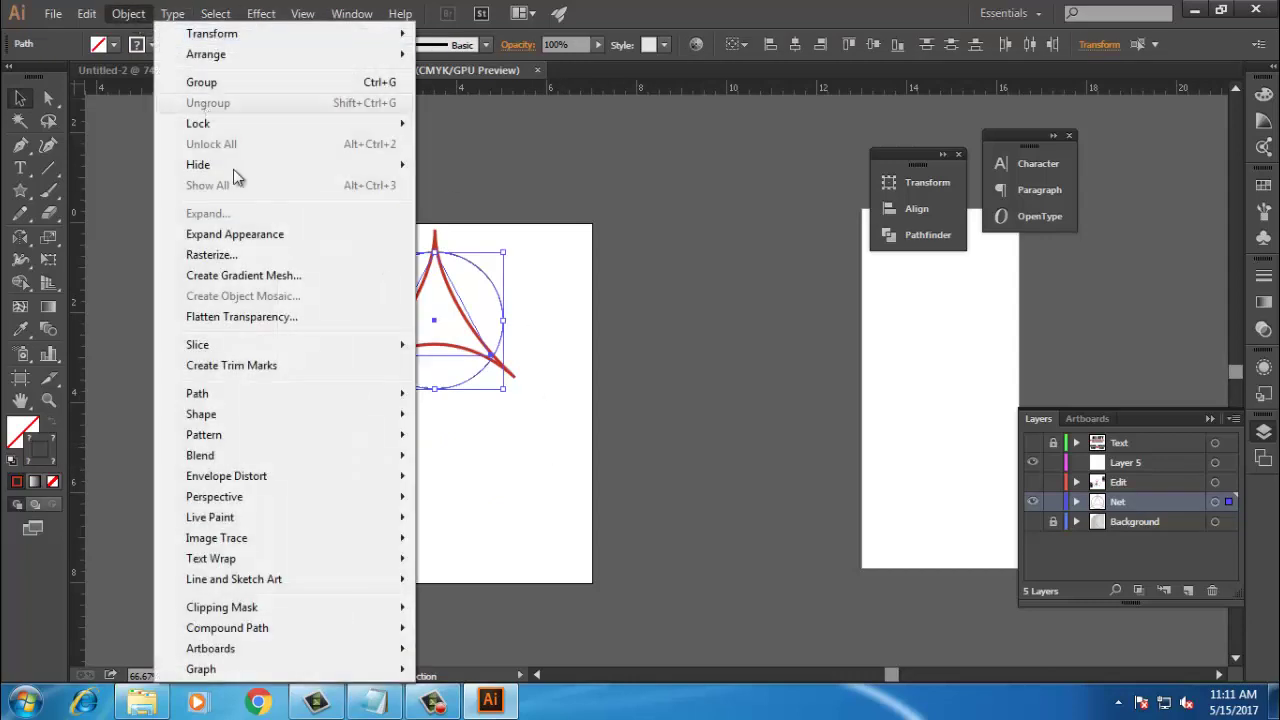
pyautogui.click(128, 14)
pyautogui.click(128, 14)
pyautogui.moveTo(243, 34)
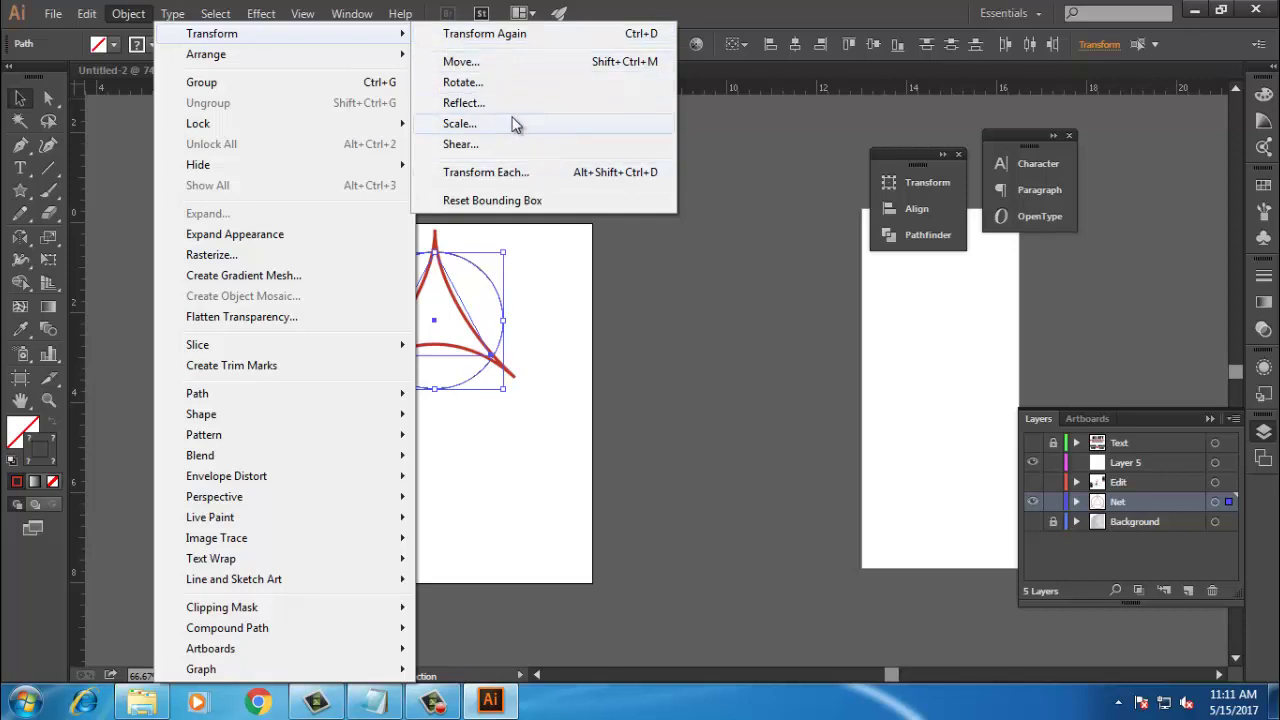
pyautogui.click(484, 82)
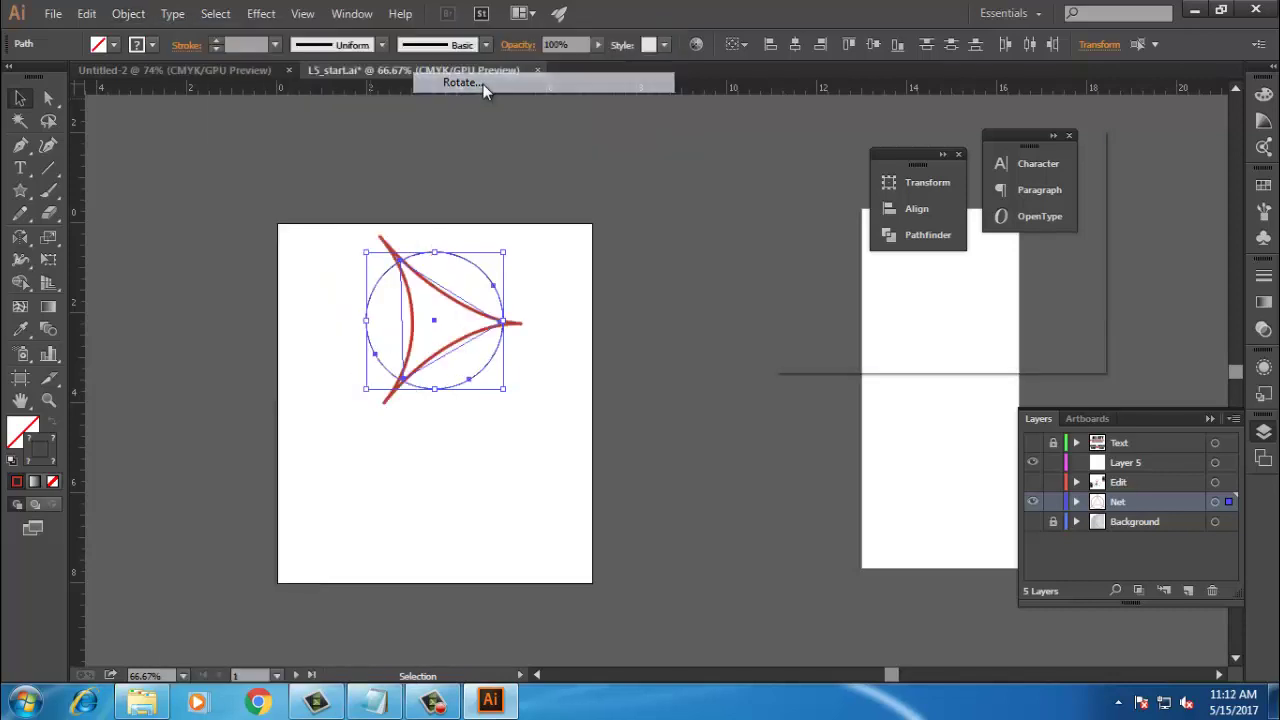
pyautogui.click(850, 329)
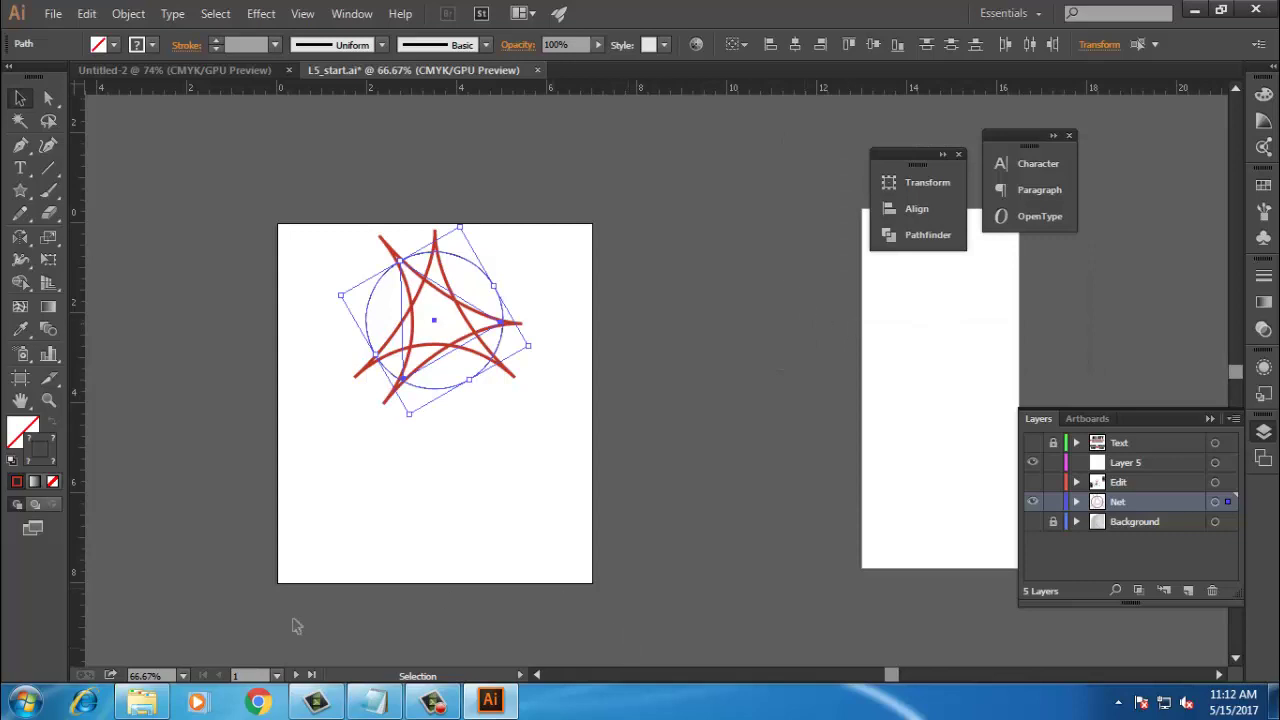
# Step: Switch to Notepad to review the duplicate-command note, and return to Illustrator
pyautogui.click(400, 705)
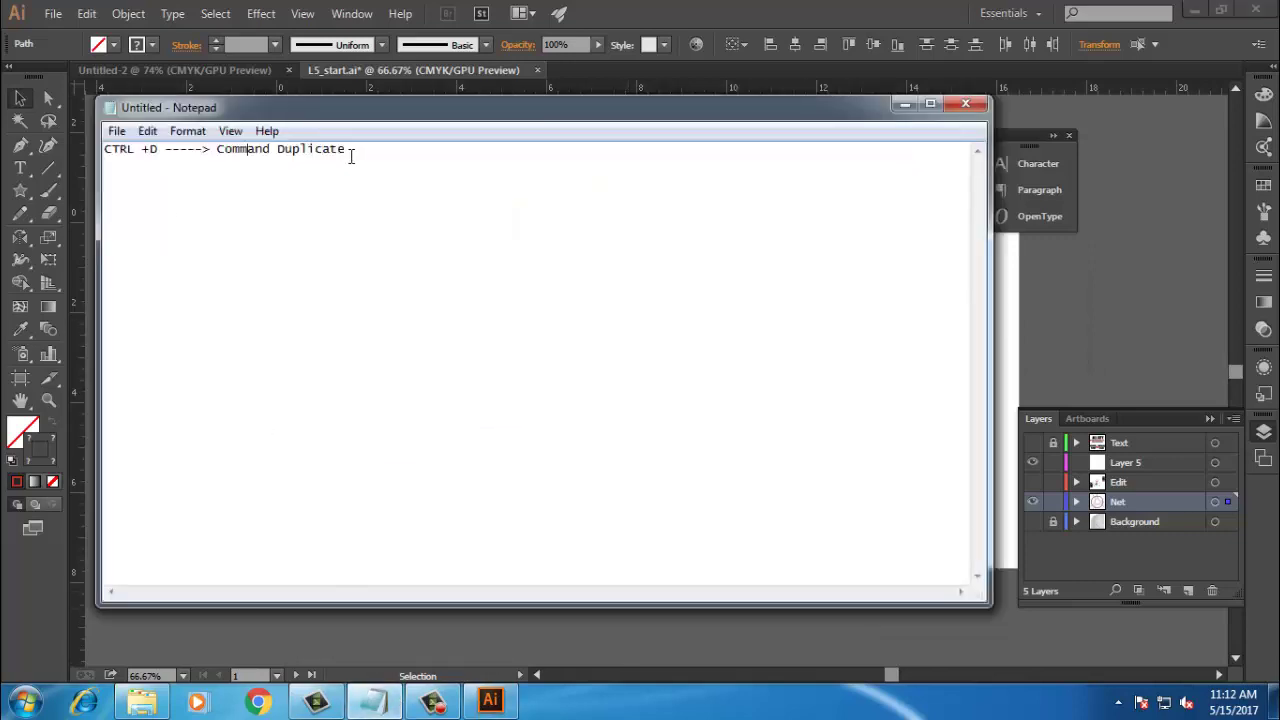
pyautogui.moveTo(164, 150); pyautogui.dragTo(96, 150)
pyautogui.moveTo(366, 148); pyautogui.dragTo(120, 148)
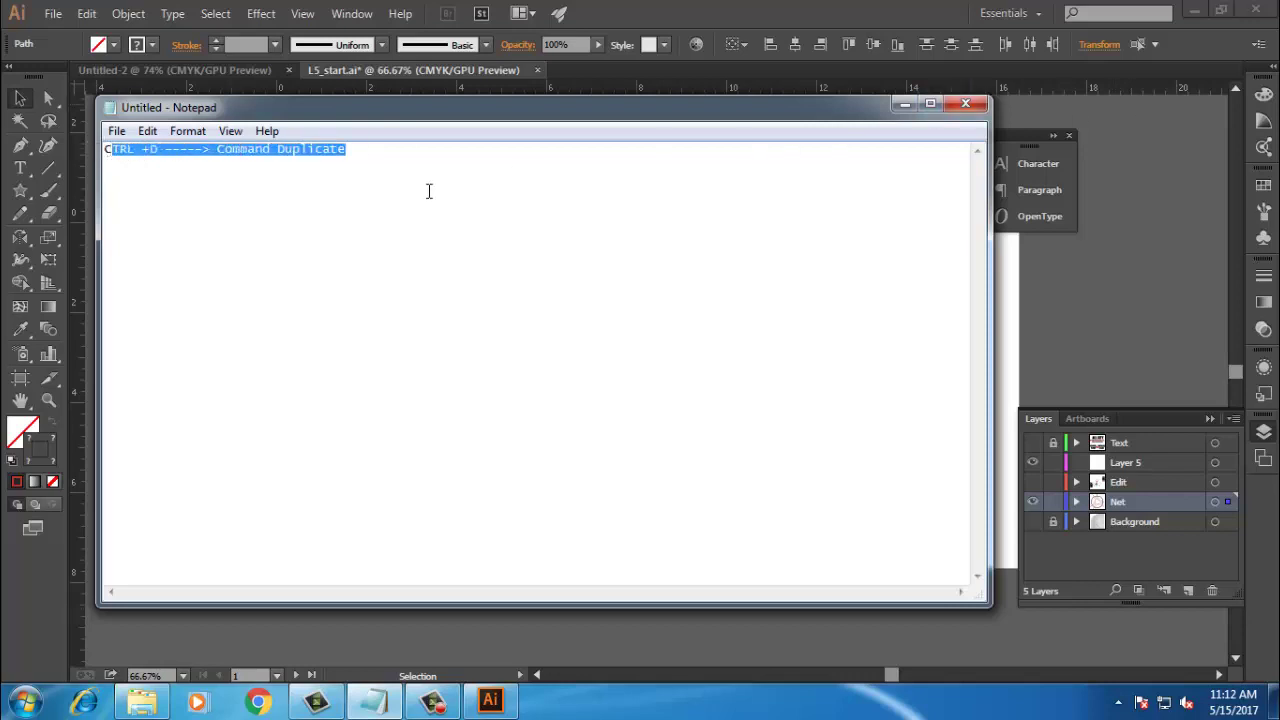
pyautogui.moveTo(404, 152); pyautogui.dragTo(96, 150)
pyautogui.click(904, 104)
# Step: Repeat the rotate-and-copy transform four times around the circle and select the complete net pattern
pyautogui.hotkey('ctrl', 'd')
pyautogui.hotkey('ctrl', 'd')
pyautogui.hotkey('ctrl', 'd')
pyautogui.hotkey('ctrl', 'd')
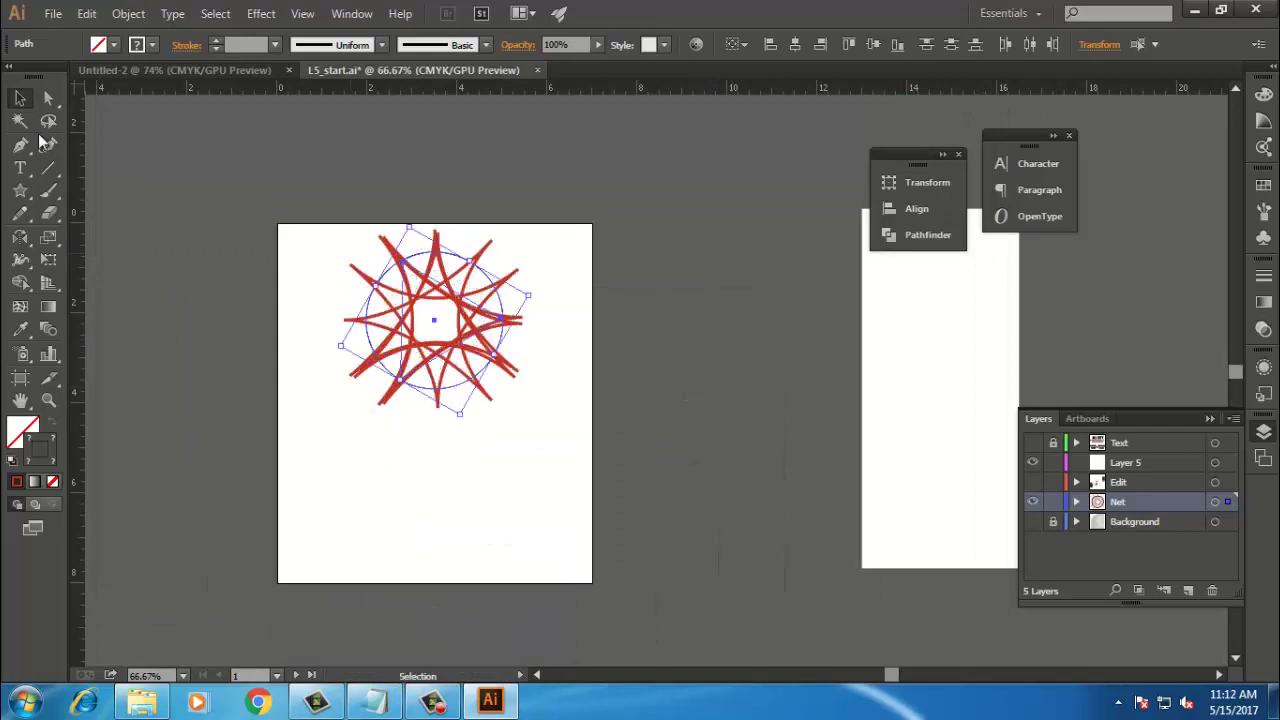
pyautogui.click(389, 466)
pyautogui.moveTo(311, 238); pyautogui.dragTo(606, 475)
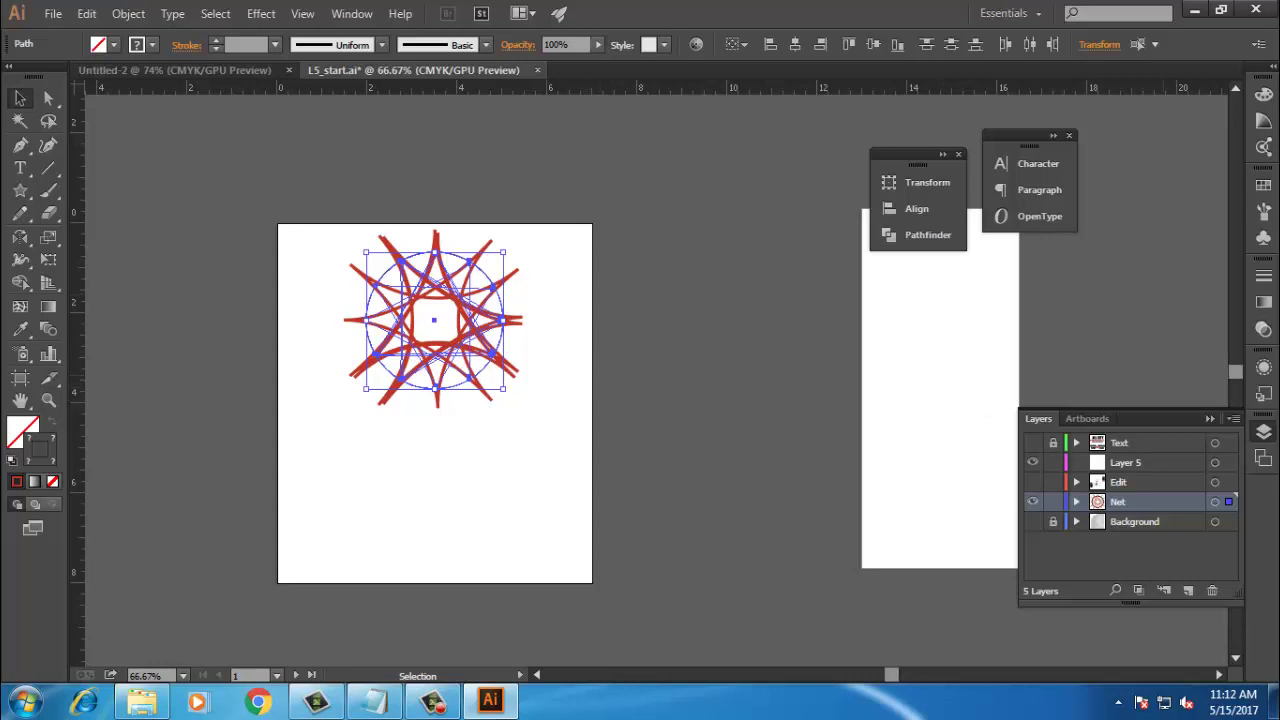
pyautogui.click(490, 700)
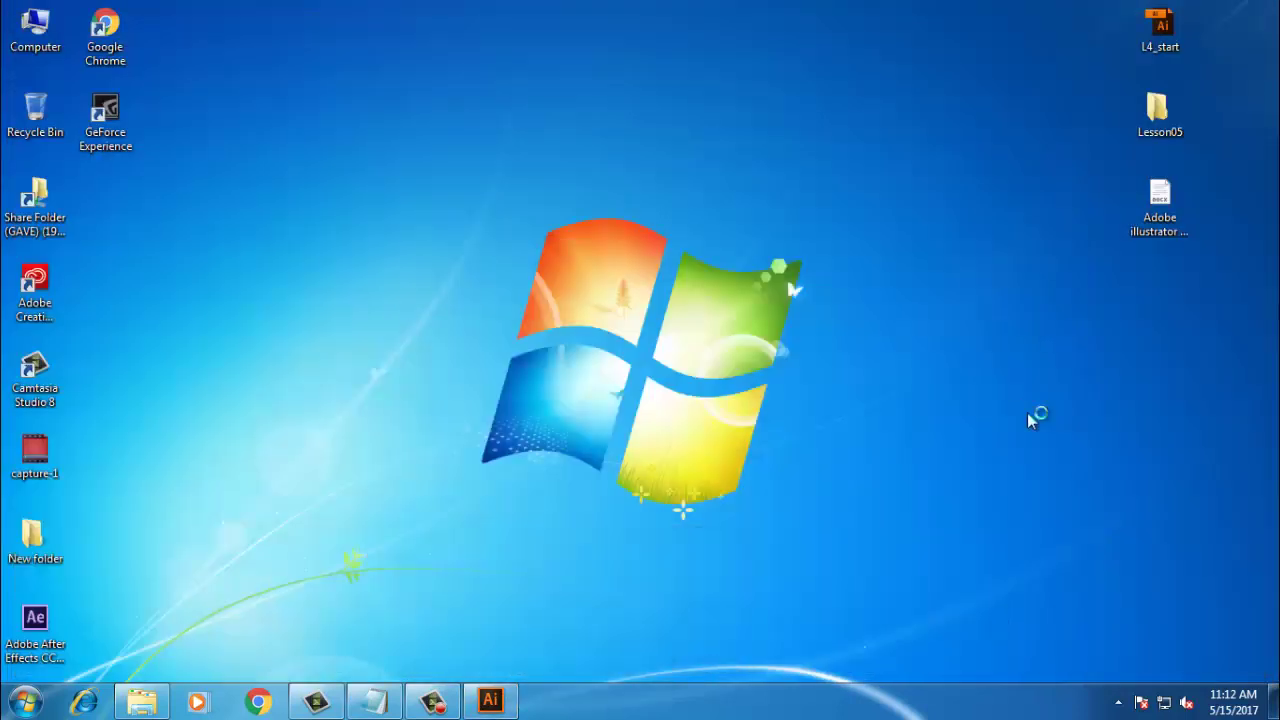
pyautogui.click(508, 700)
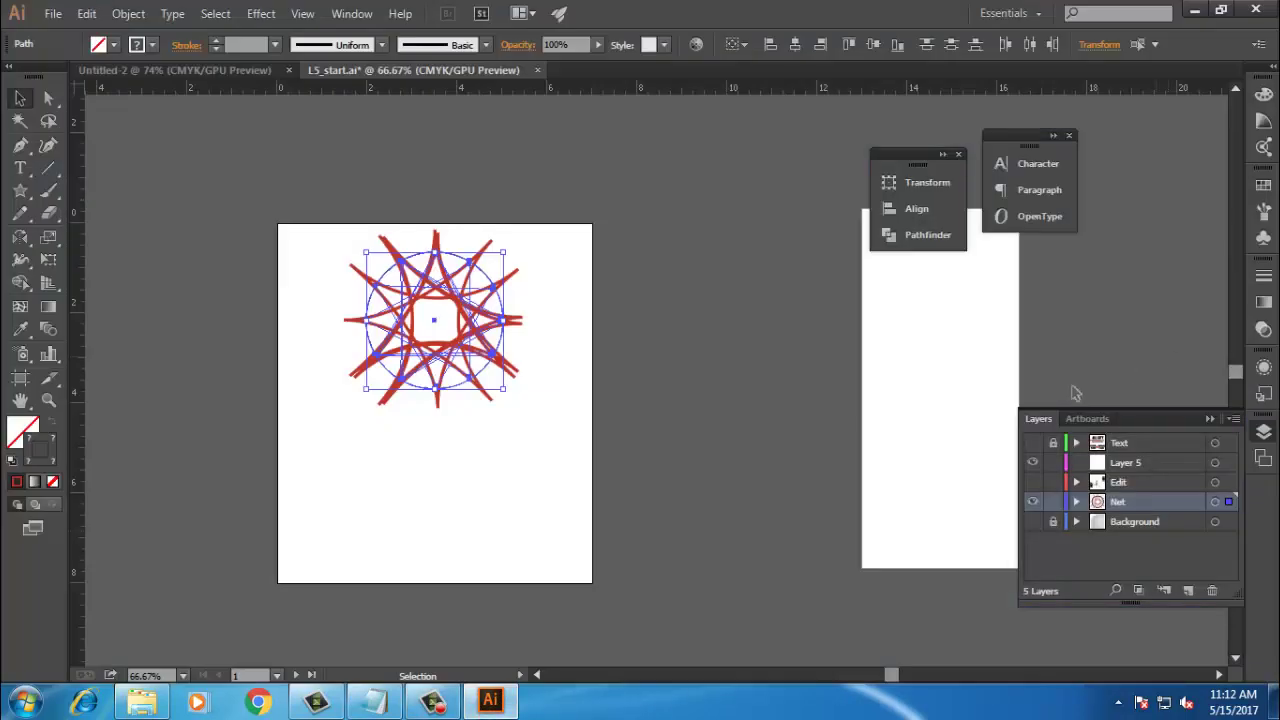
# Step: Show the Edit layer and select the basketball hoop group on the City Arena ticket
pyautogui.click(1032, 482)
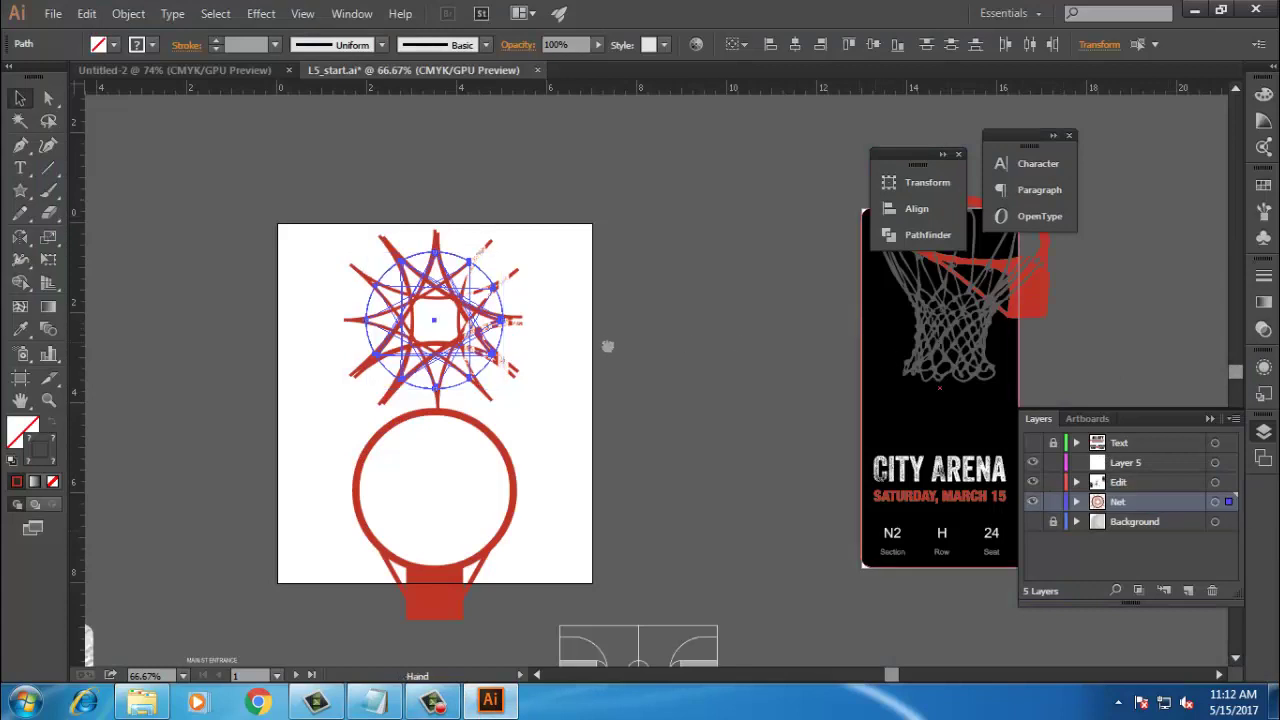
pyautogui.moveTo(959, 267); pyautogui.dragTo(608, 256)
pyautogui.click(608, 256)
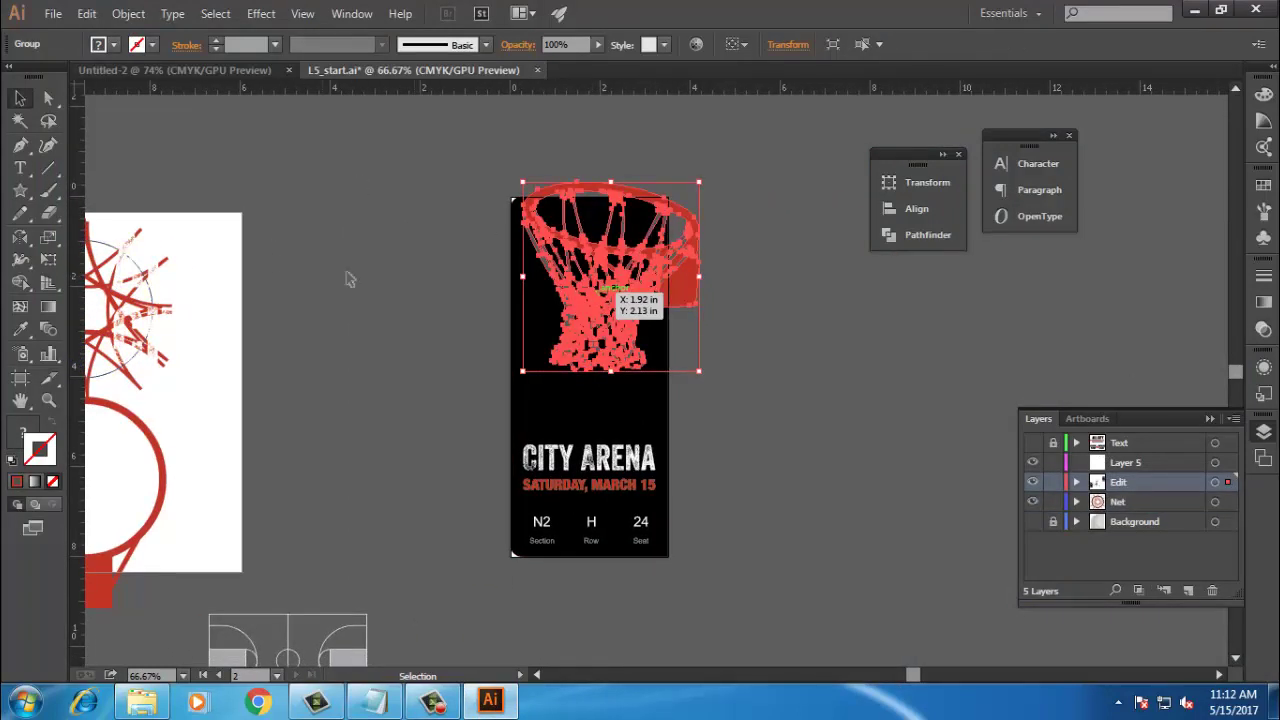
pyautogui.click(452, 708)
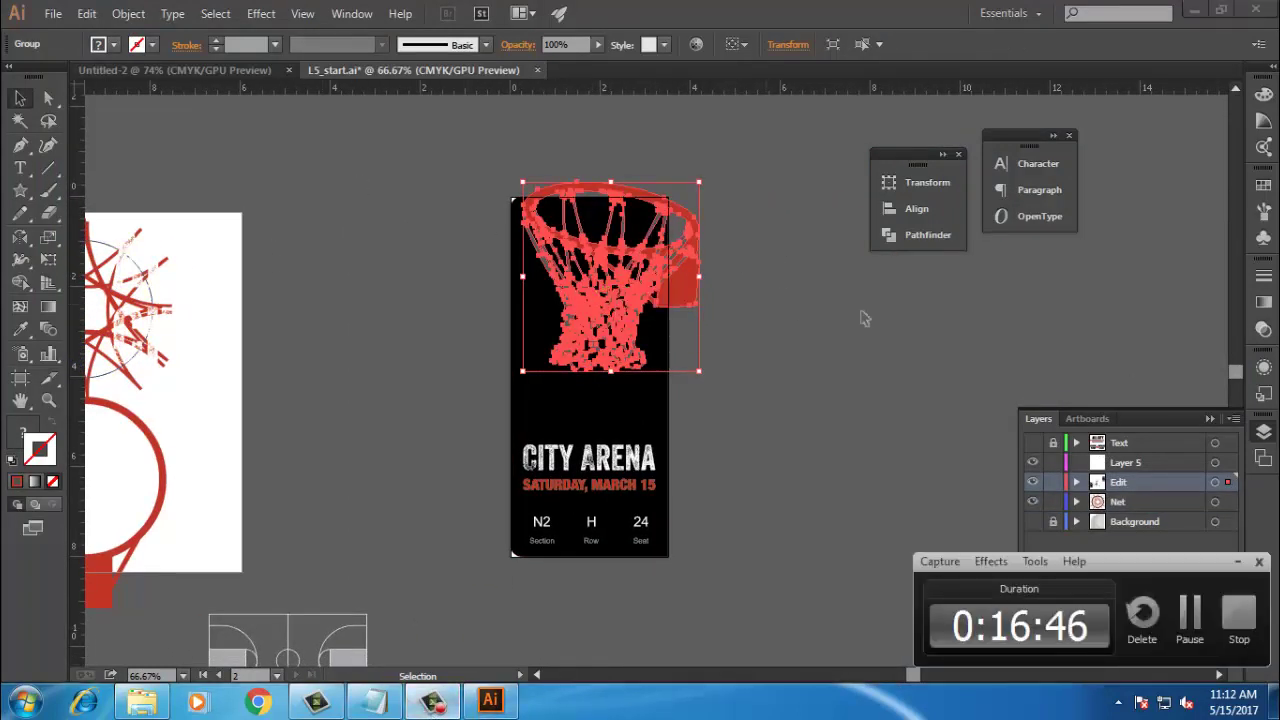
pyautogui.click(730, 322)
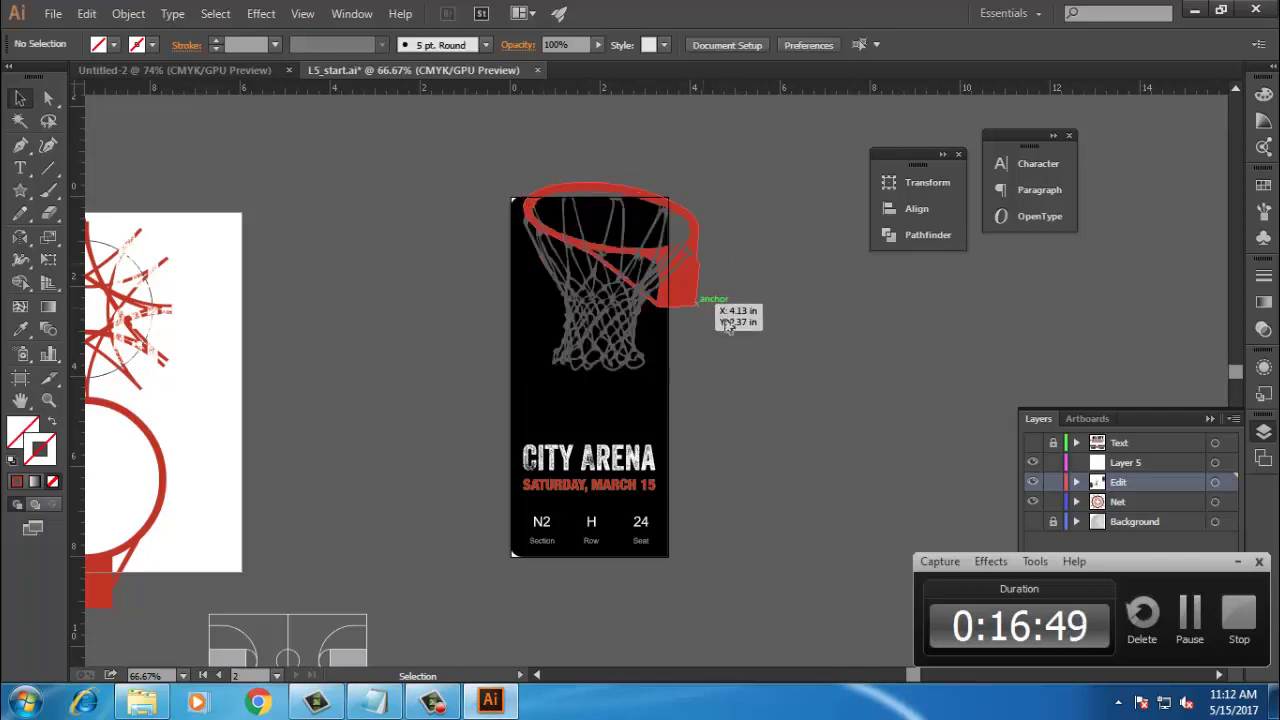
pyautogui.moveTo(525, 397); pyautogui.dragTo(521, 399)
pyautogui.click(437, 311)
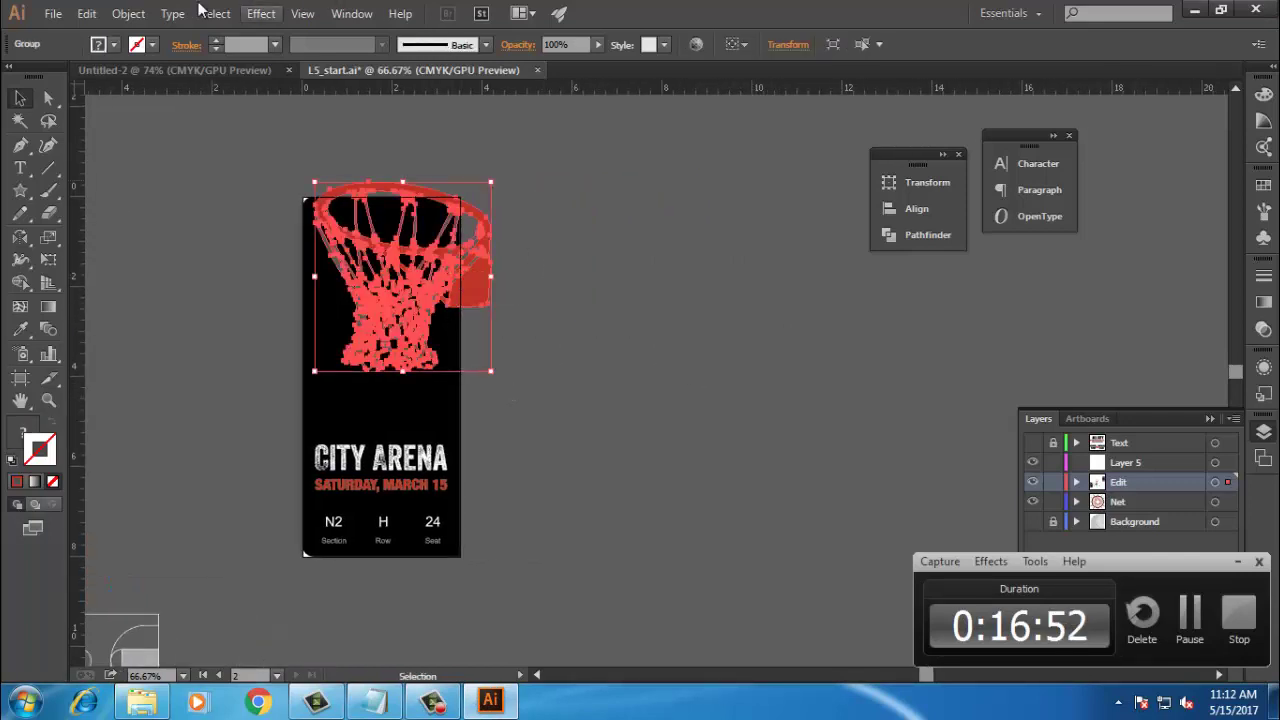
# Step: Try Free Distort on the hoop group, pulling its lower-left corner outward and its lower-right corner inward and up
pyautogui.click(258, 14)
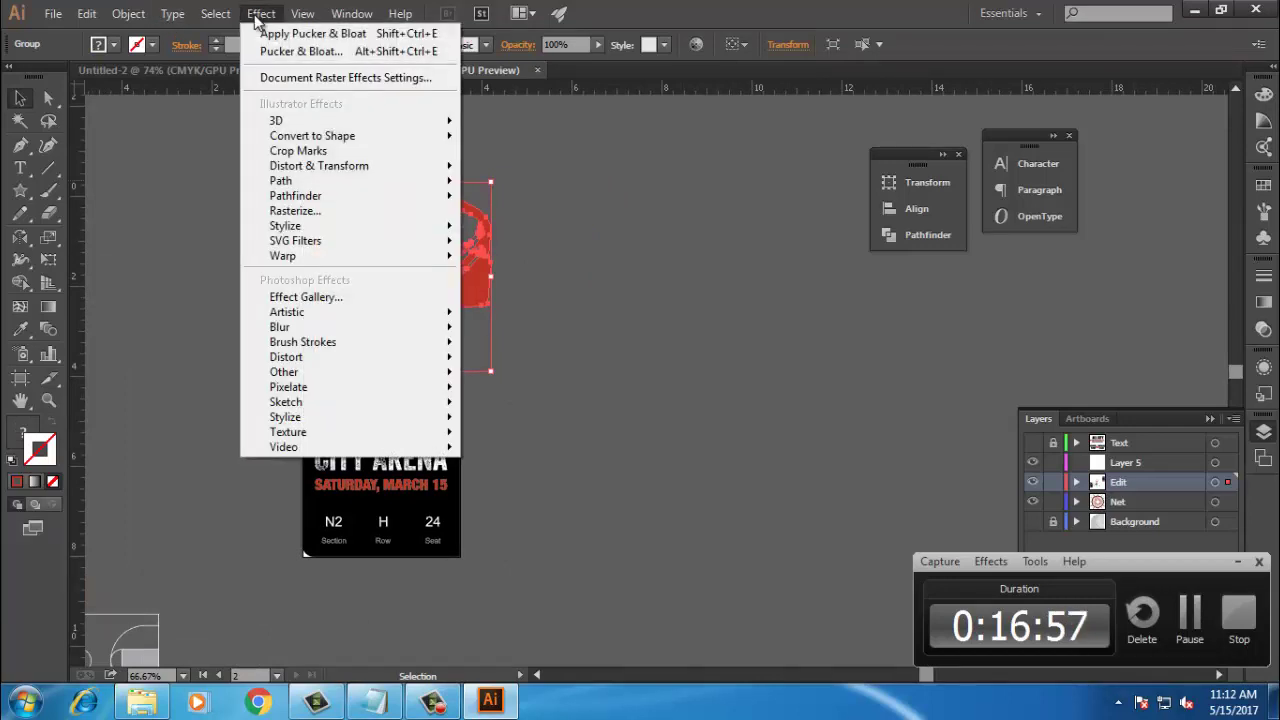
pyautogui.moveTo(335, 170)
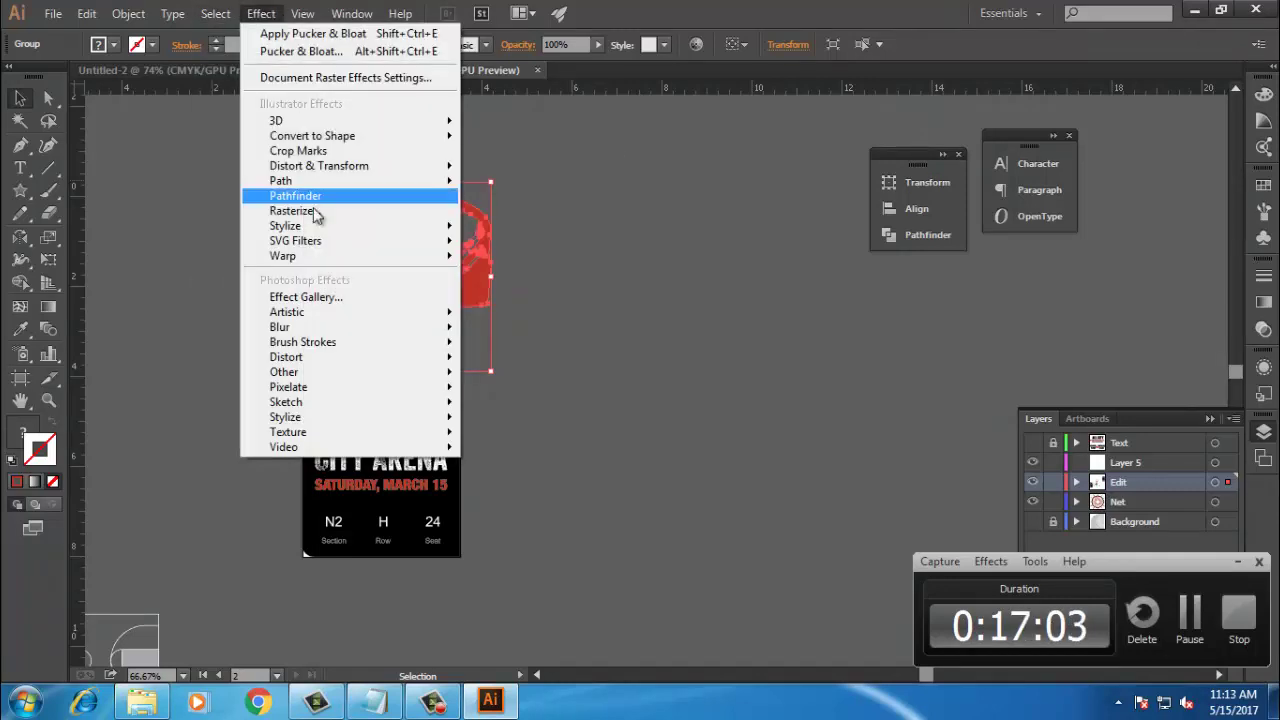
pyautogui.moveTo(377, 167)
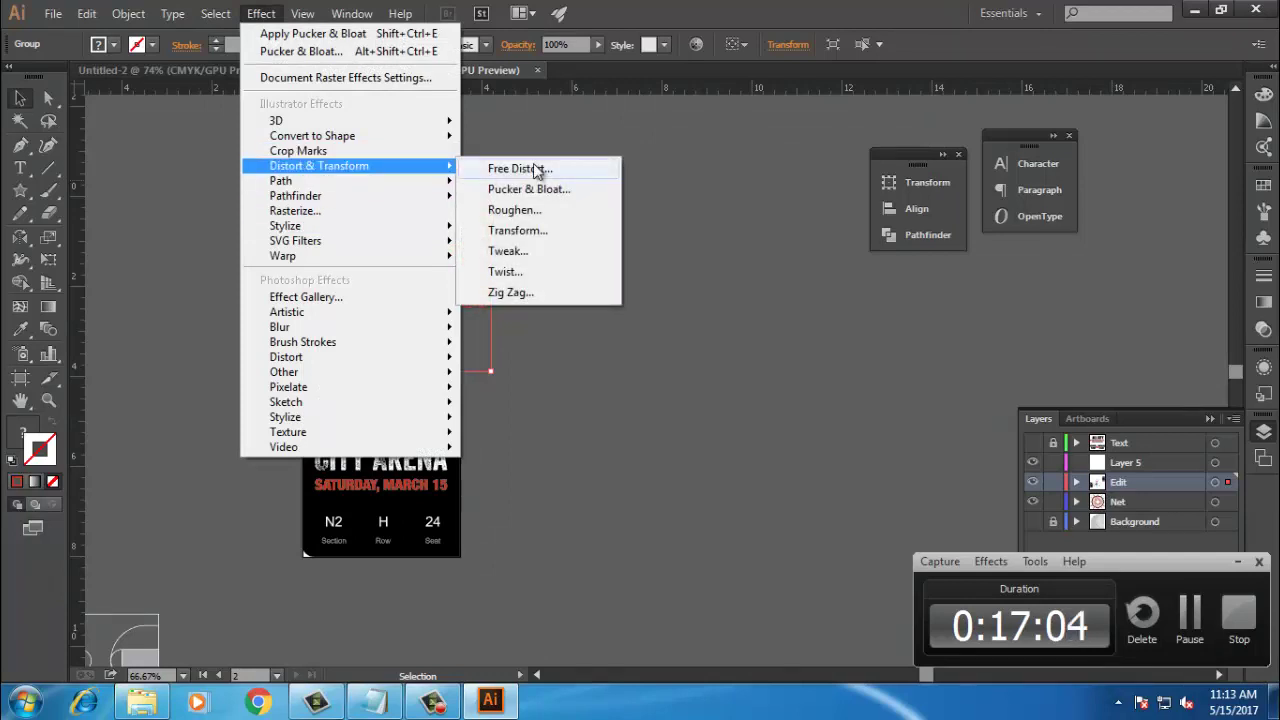
pyautogui.click(518, 170)
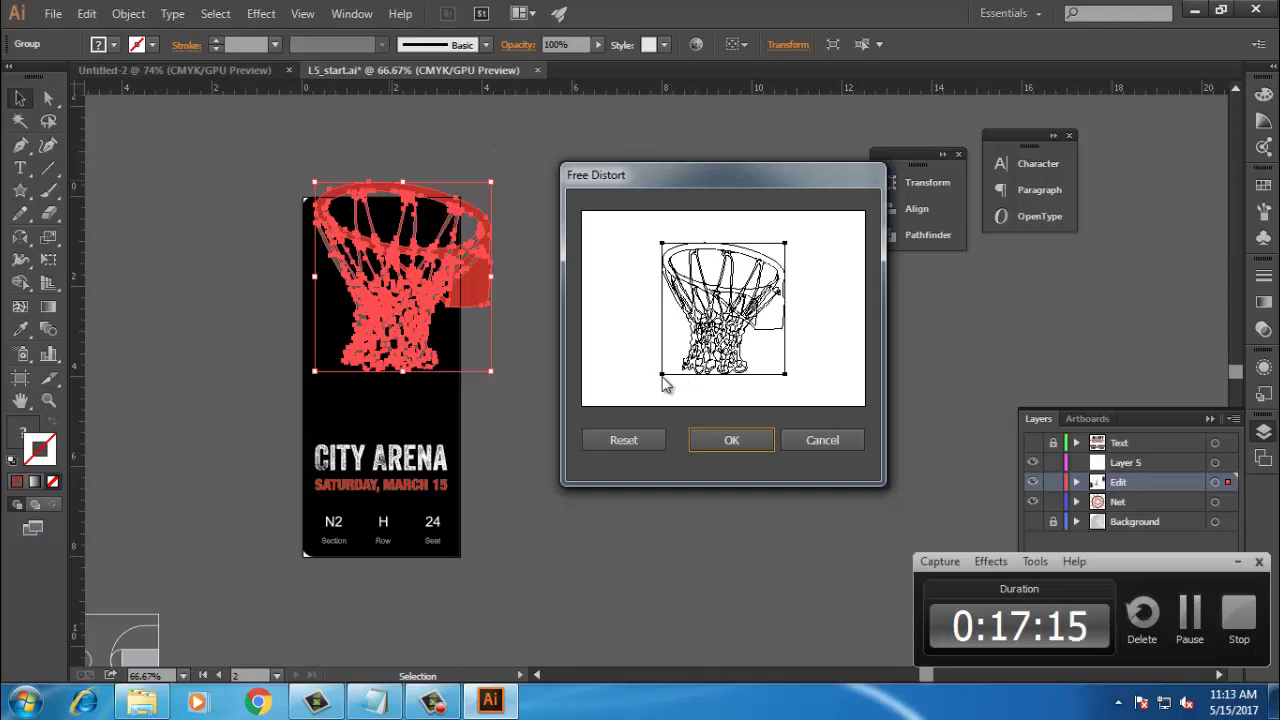
pyautogui.moveTo(663, 376); pyautogui.dragTo(614, 379)
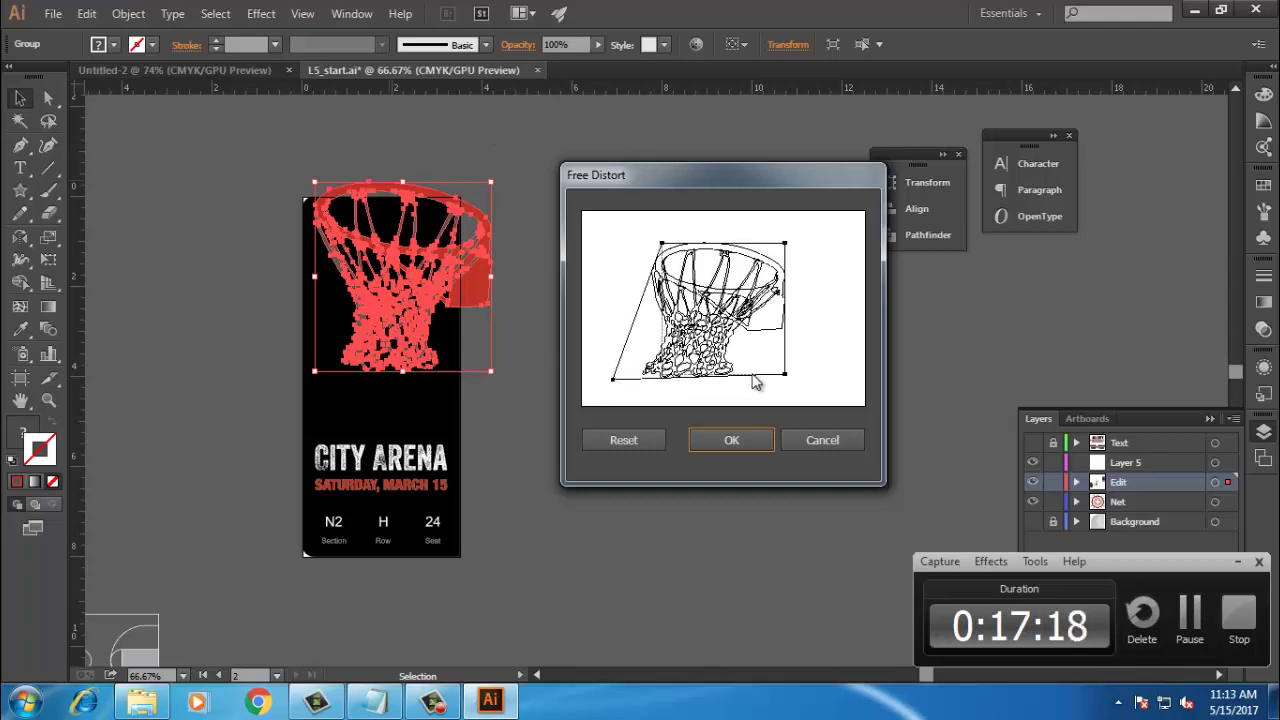
pyautogui.moveTo(772, 374); pyautogui.dragTo(726, 357)
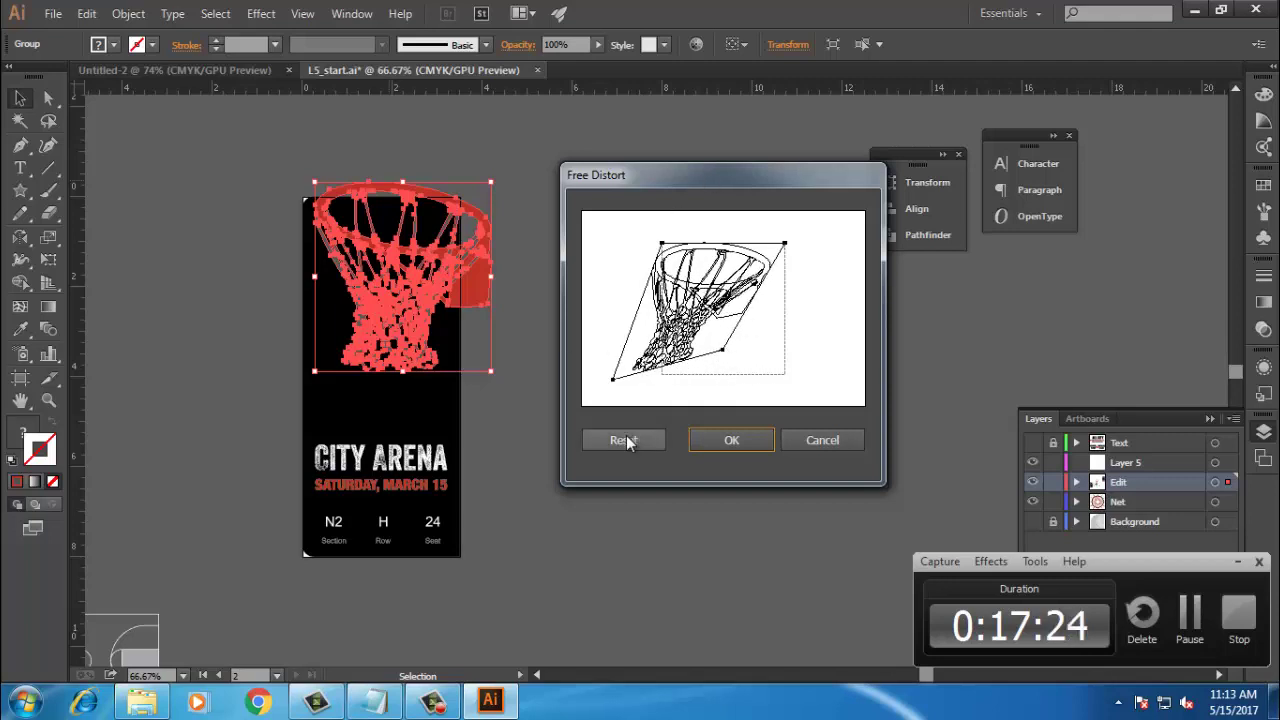
pyautogui.click(731, 444)
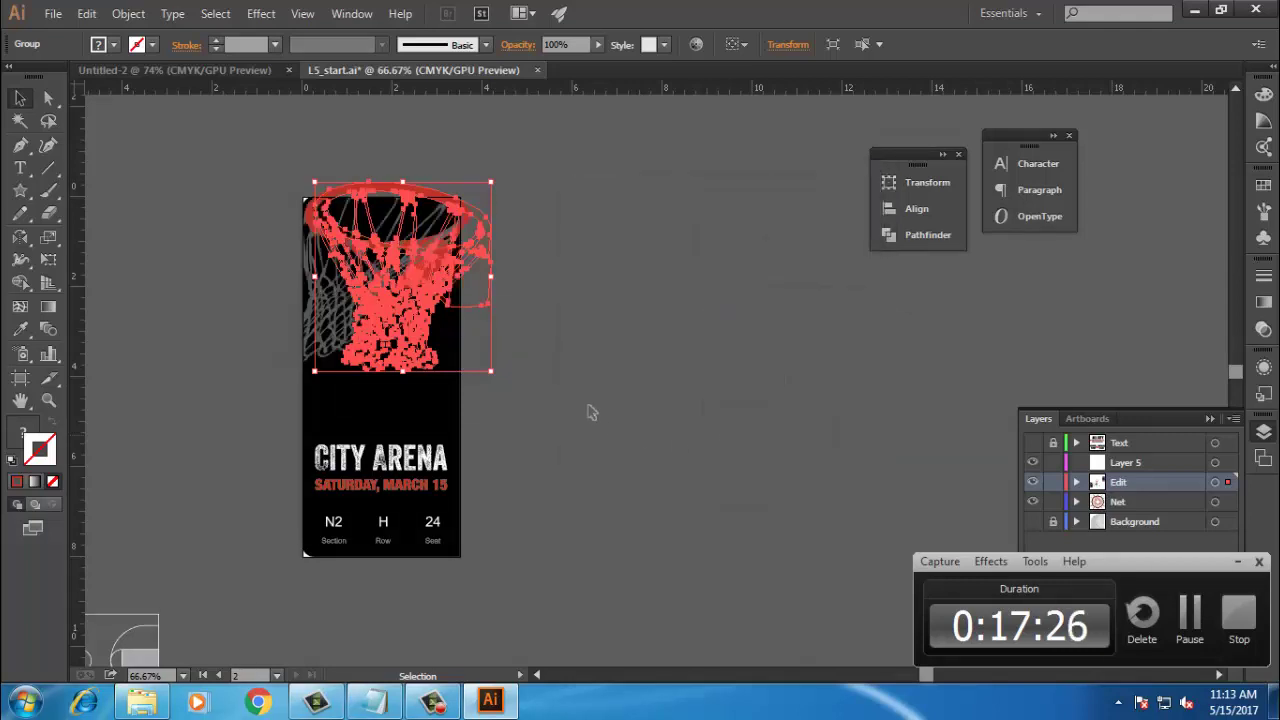
pyautogui.click(592, 412)
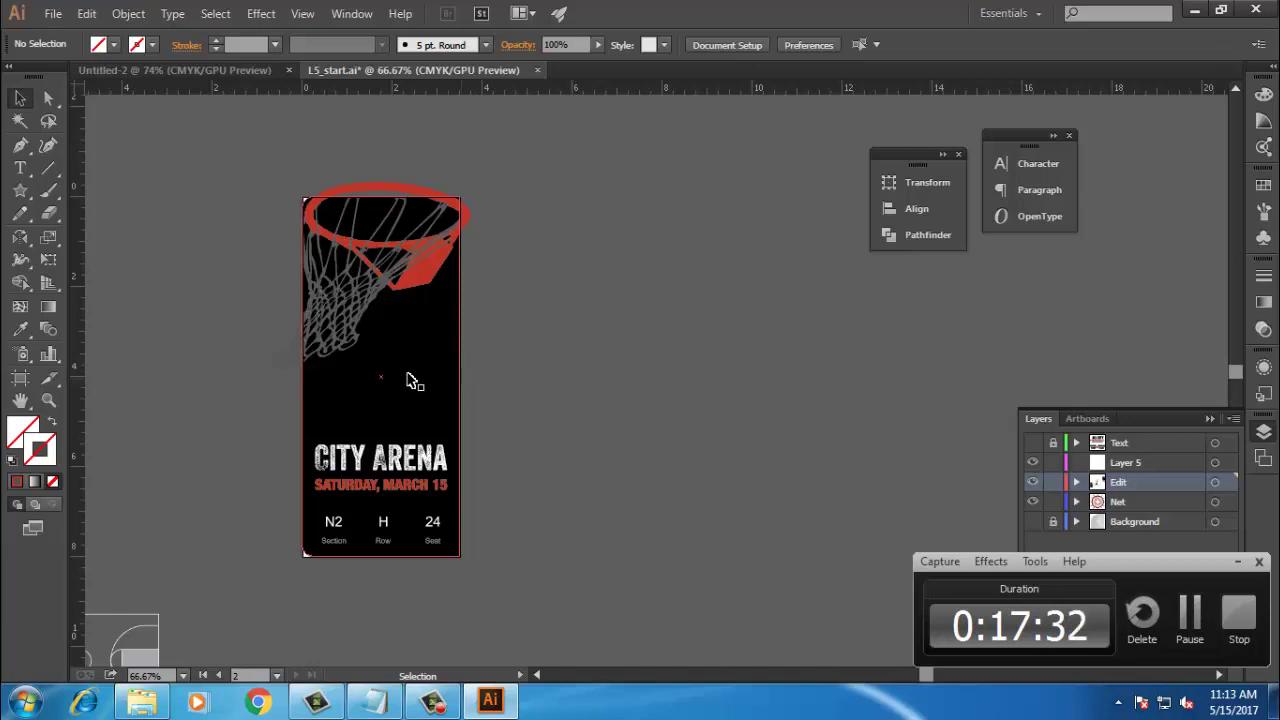
# Step: Undo the Free Distort effect and reselect the hoop group on the ticket
pyautogui.click(383, 262)
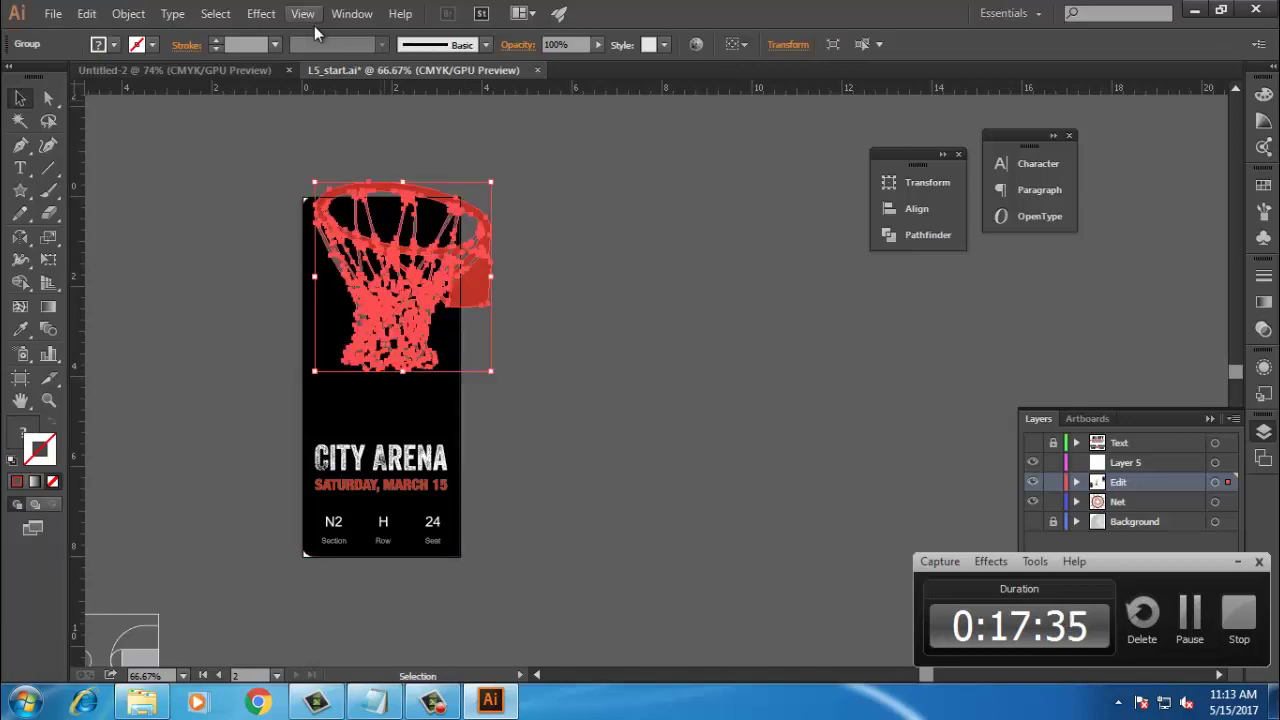
pyautogui.click(266, 14)
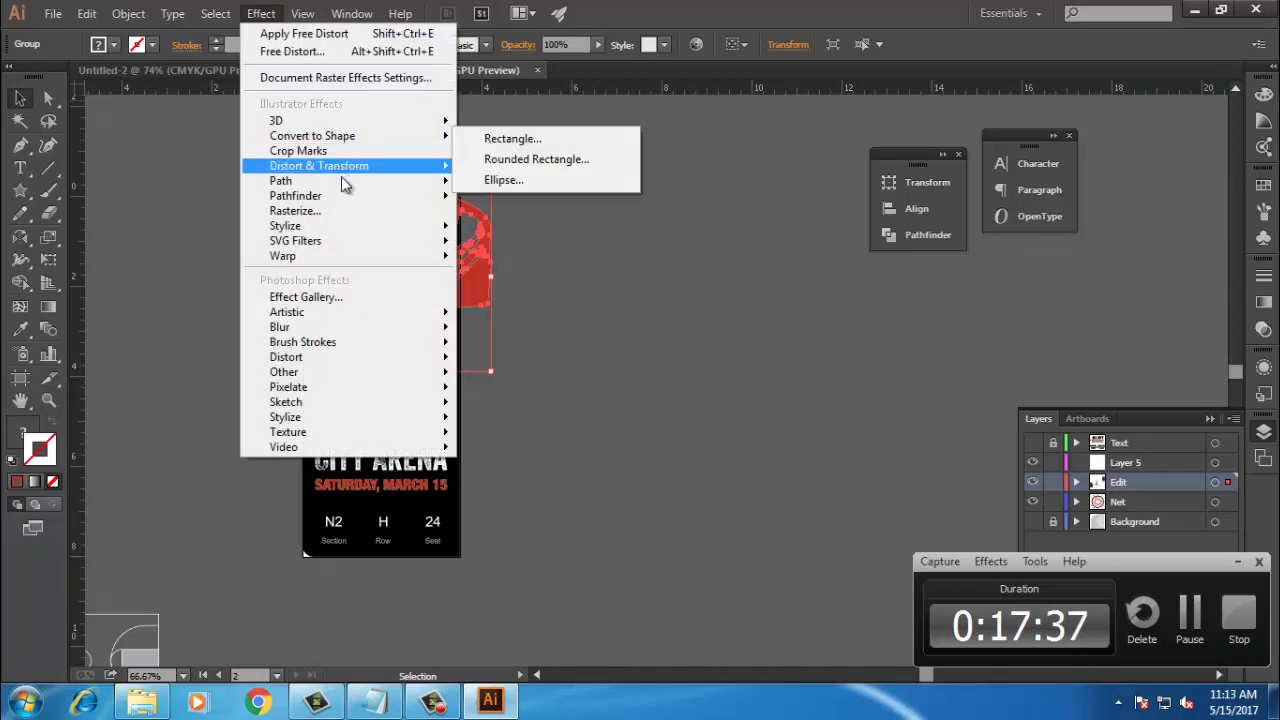
pyautogui.moveTo(354, 170)
pyautogui.click(603, 366)
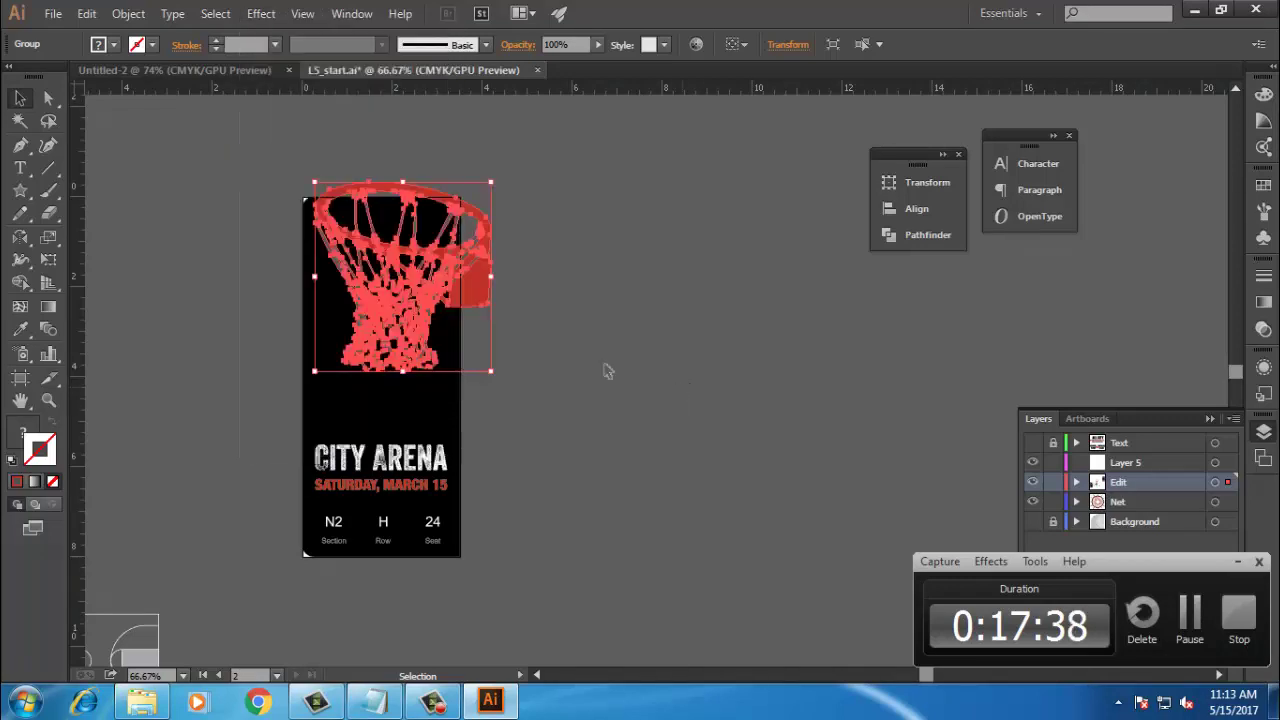
pyautogui.click(603, 366)
# Step: Select a single anchor point near the lower end of the hoop's net using Direct Selection
pyautogui.click(317, 372)
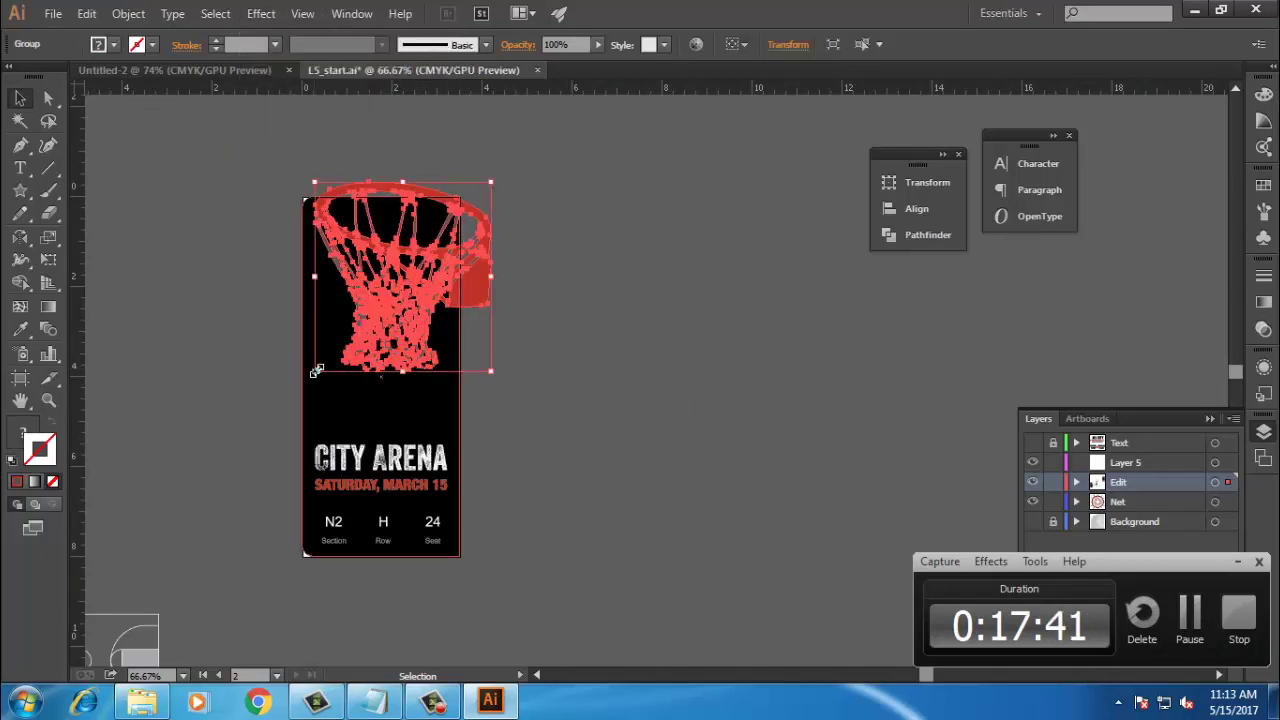
pyautogui.press('a')
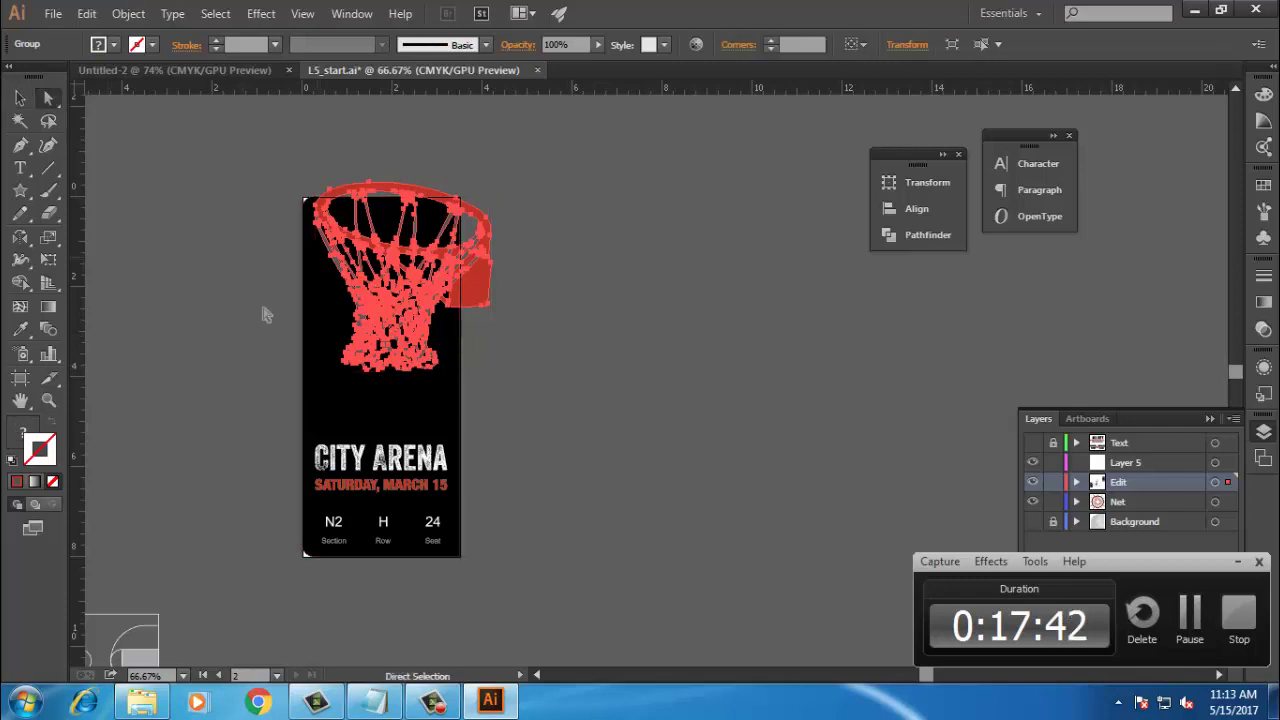
pyautogui.click(362, 357)
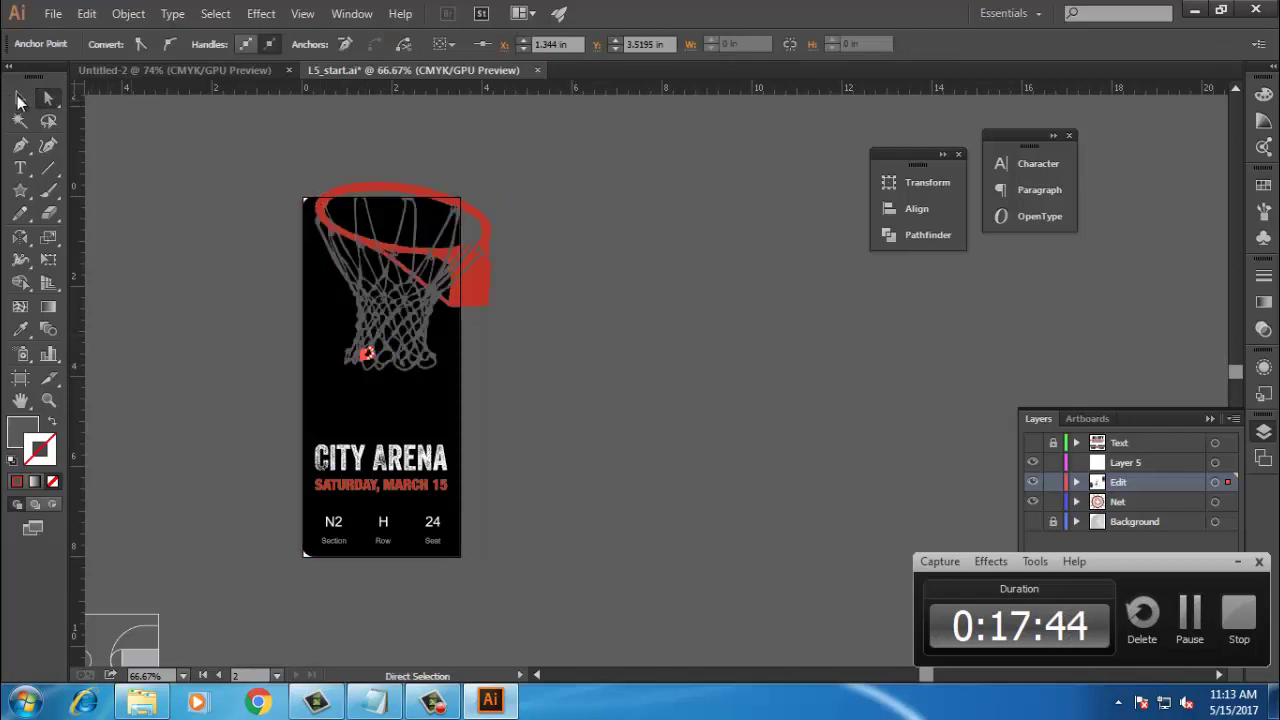
# Step: Apply Free Distort to the hoop group on the ticket, pulling its lower-left corner outward and its lower-right corner inward and up
pyautogui.click(22, 99)
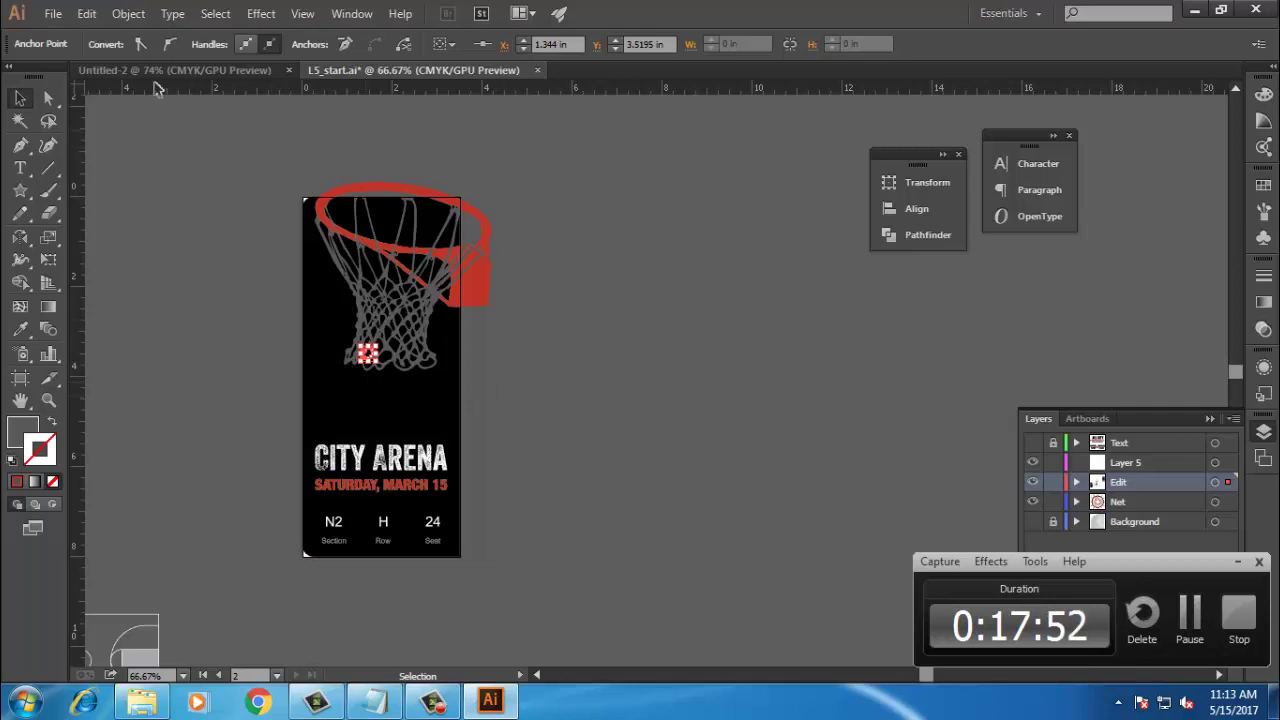
pyautogui.click(19, 98)
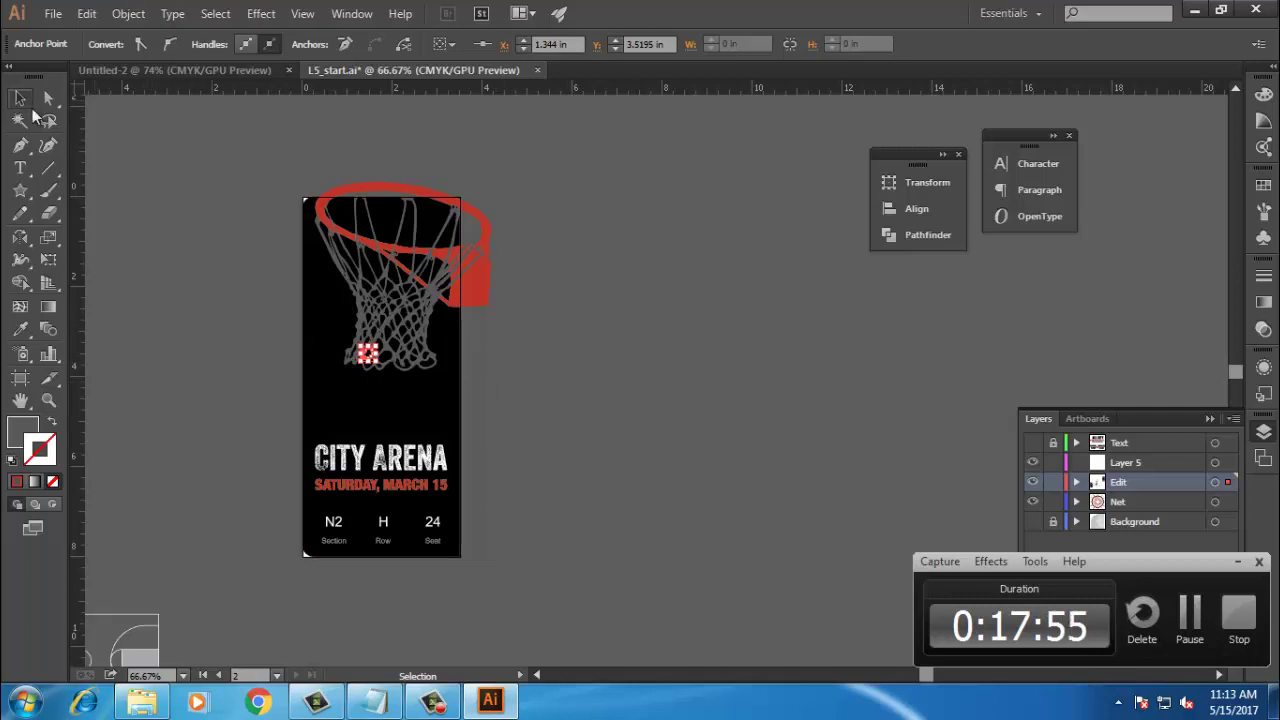
pyautogui.click(392, 290)
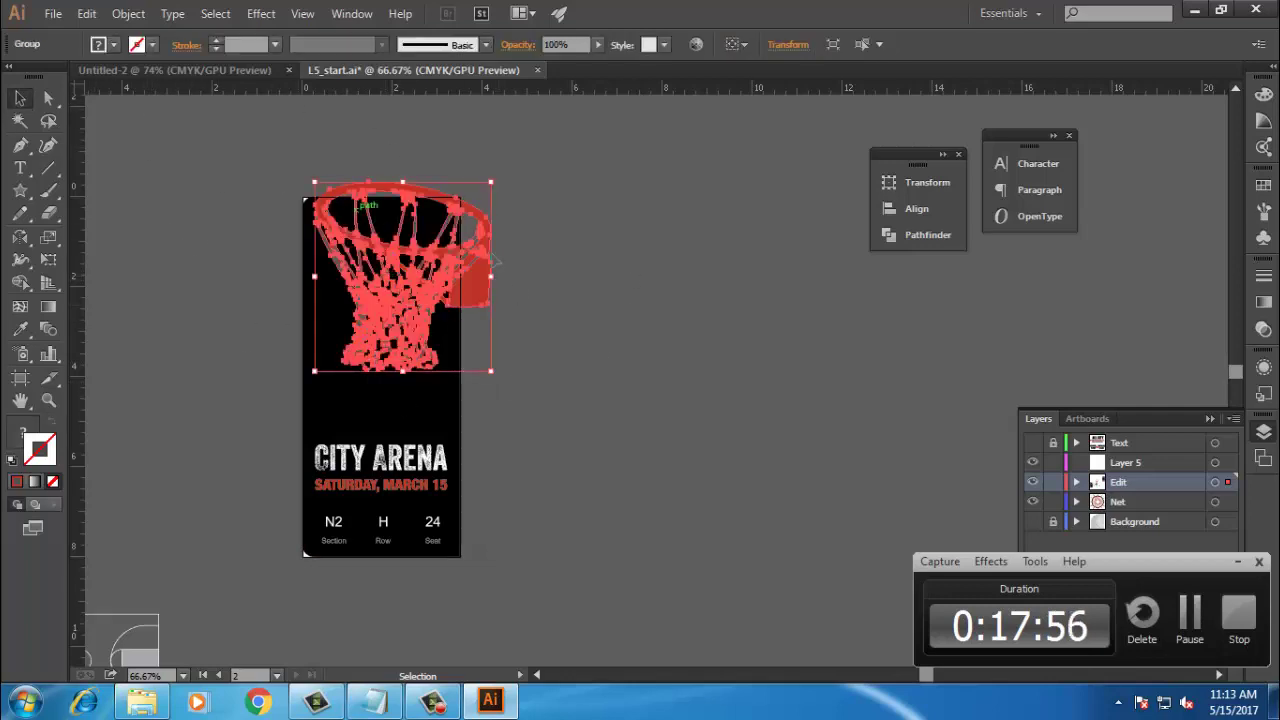
pyautogui.click(256, 14)
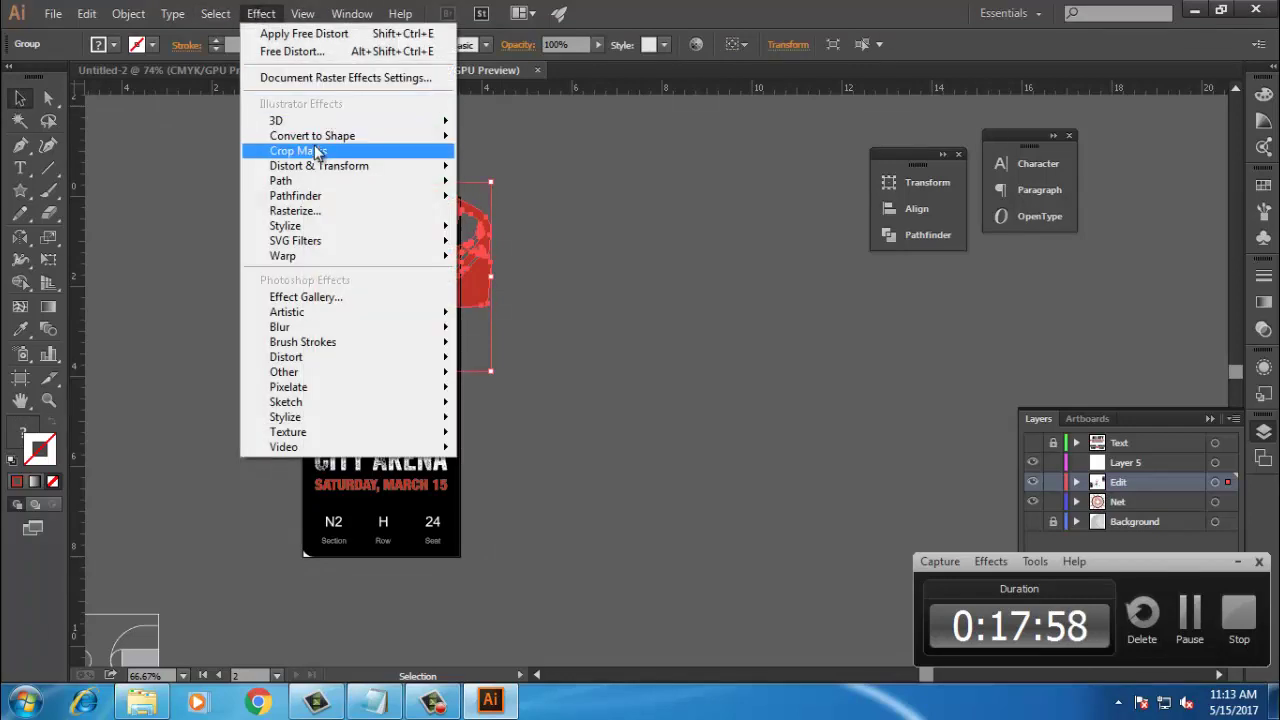
pyautogui.moveTo(322, 167)
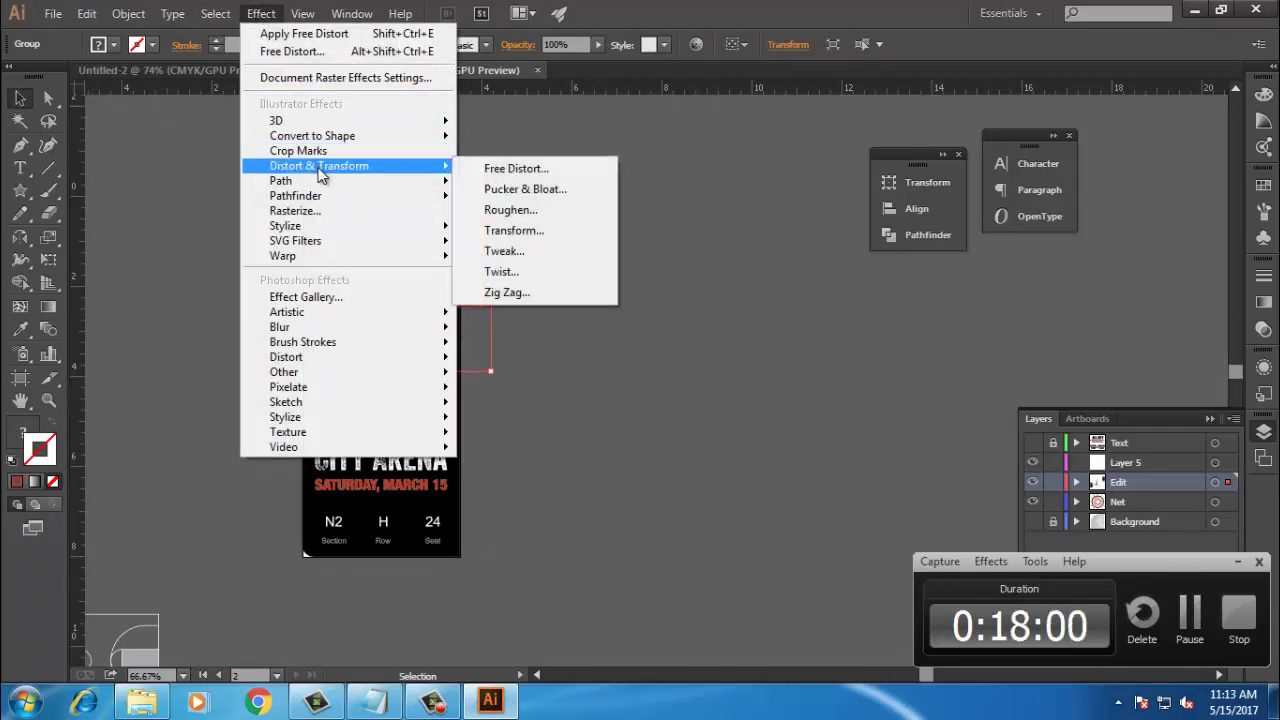
pyautogui.click(528, 169)
pyautogui.moveTo(661, 375); pyautogui.dragTo(616, 362)
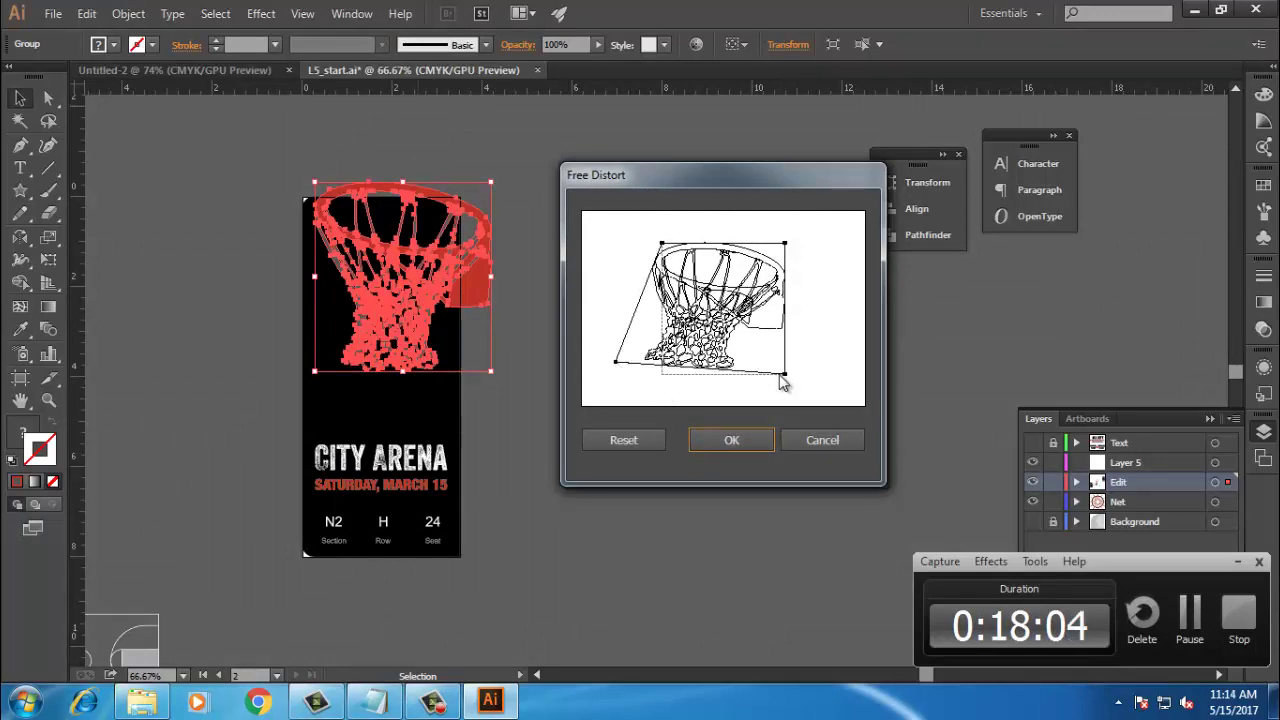
pyautogui.moveTo(786, 377); pyautogui.dragTo(706, 343)
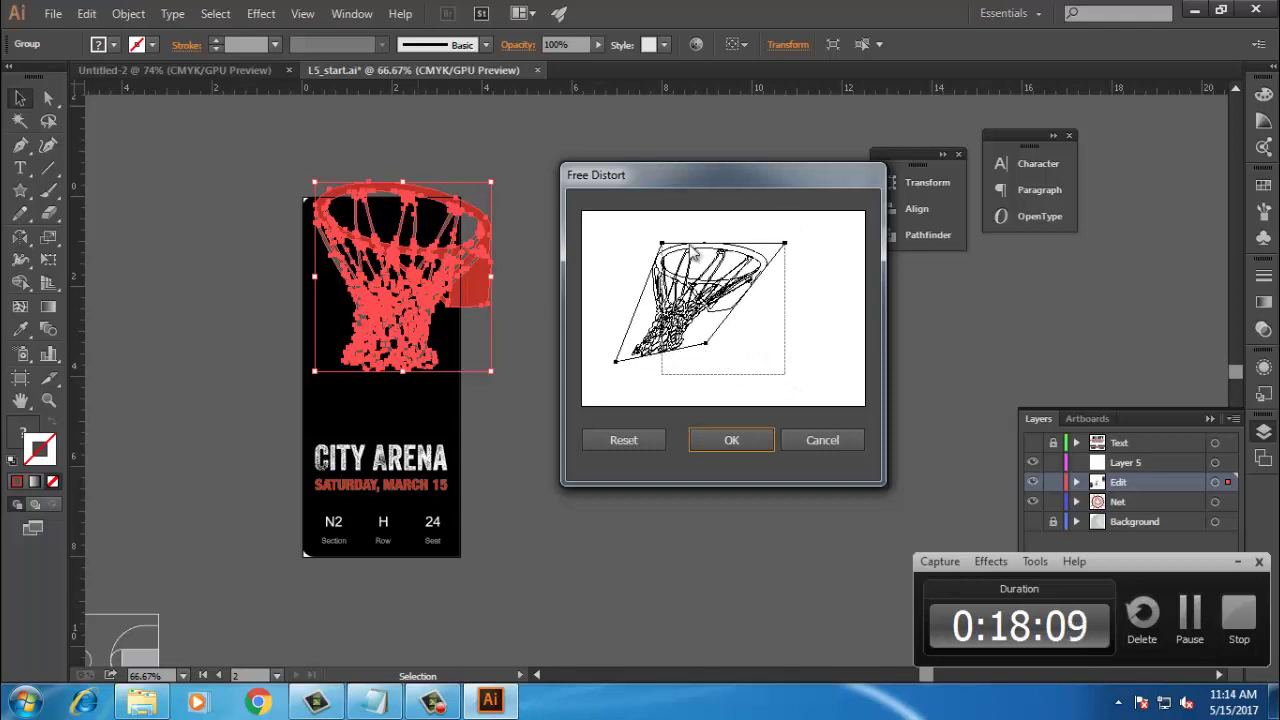
pyautogui.click(730, 440)
# Step: Move the distorted hoop rightward and slightly up so its rim and backboard overhang the ticket's right edge
pyautogui.click(650, 364)
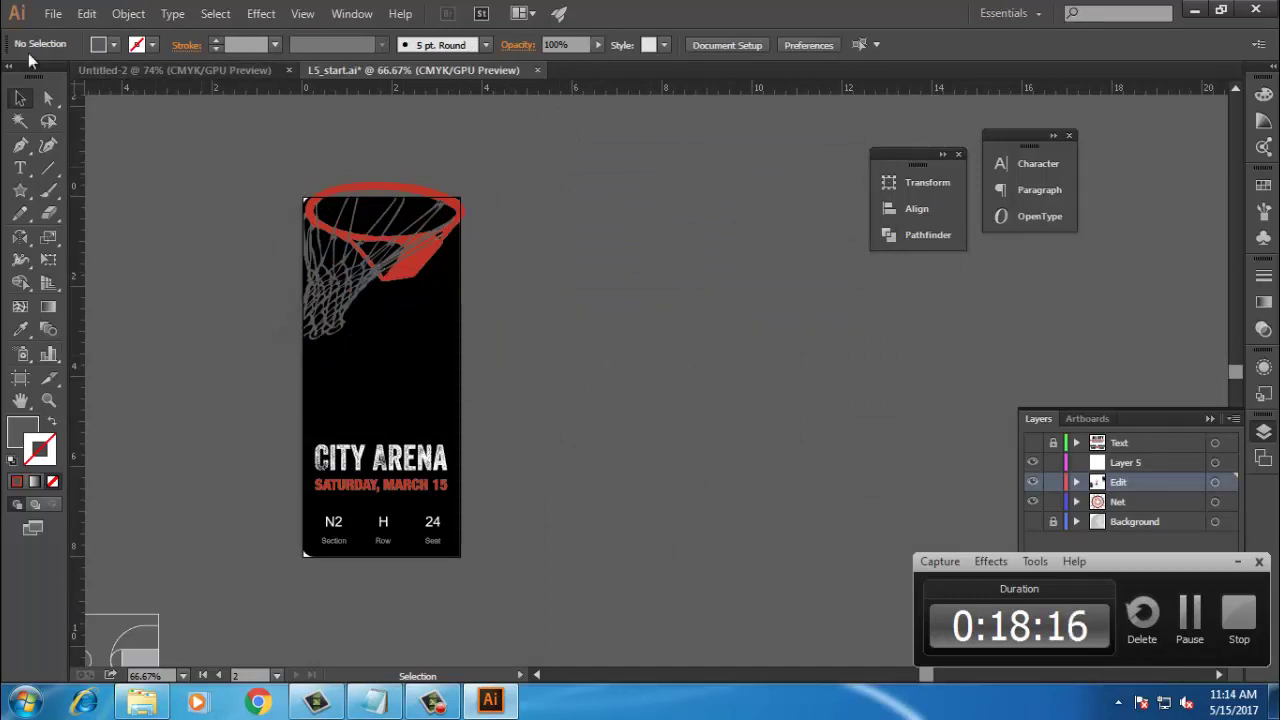
pyautogui.moveTo(326, 297); pyautogui.dragTo(465, 279)
pyautogui.click(623, 297)
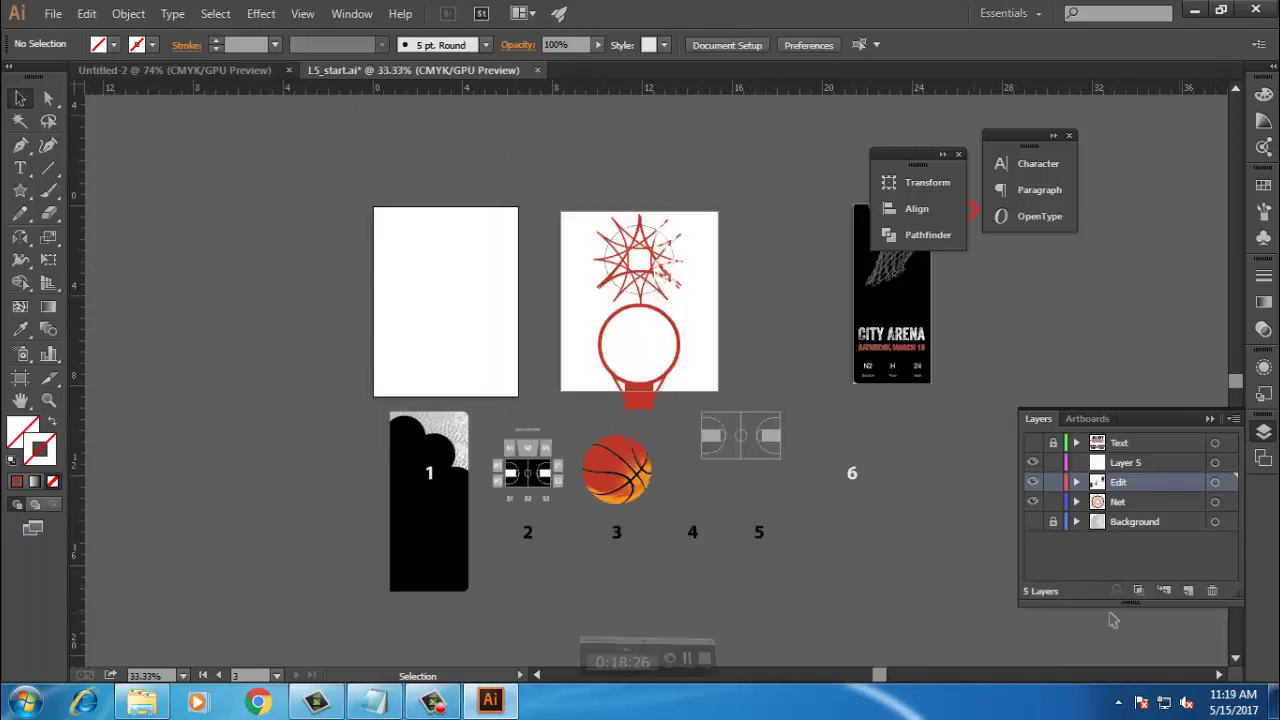
# Step: Move the basketball group onto the lower-right corner of the blank artboard, at about X 5.97 in, Y 7.03 in
pyautogui.click(635, 478)
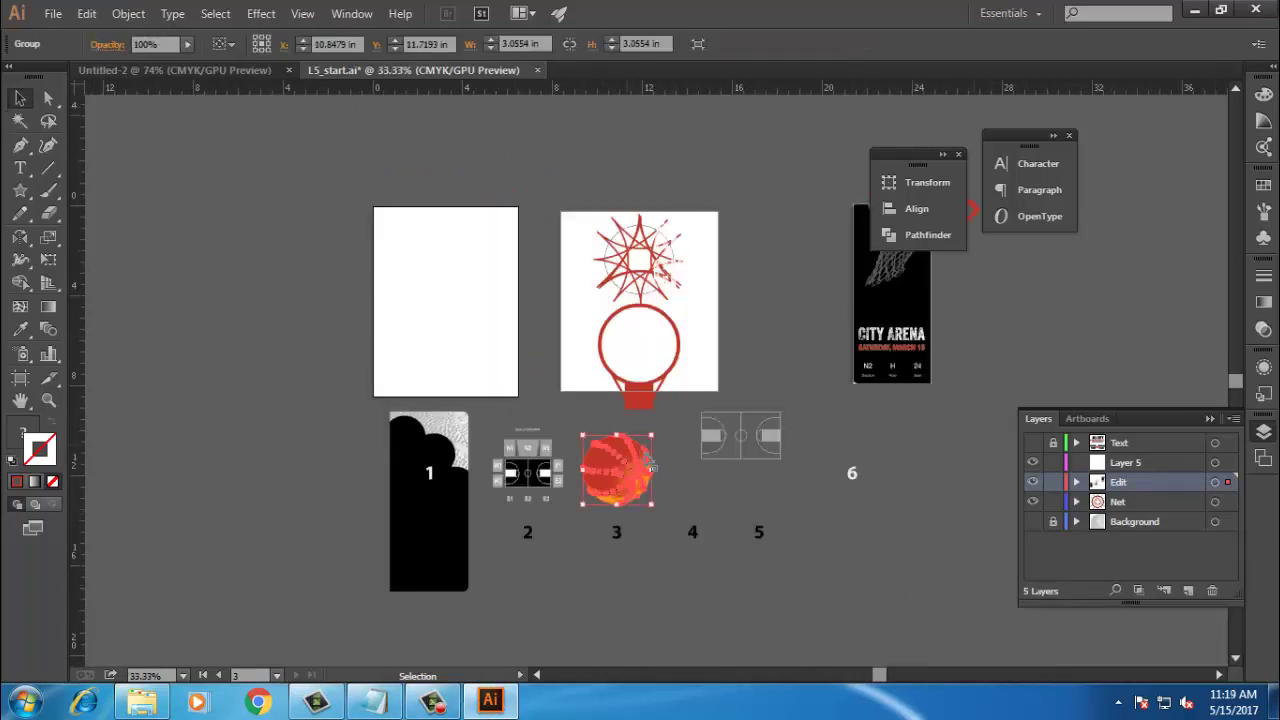
pyautogui.moveTo(652, 467); pyautogui.dragTo(575, 423)
pyautogui.scroll(5, 516, 342)
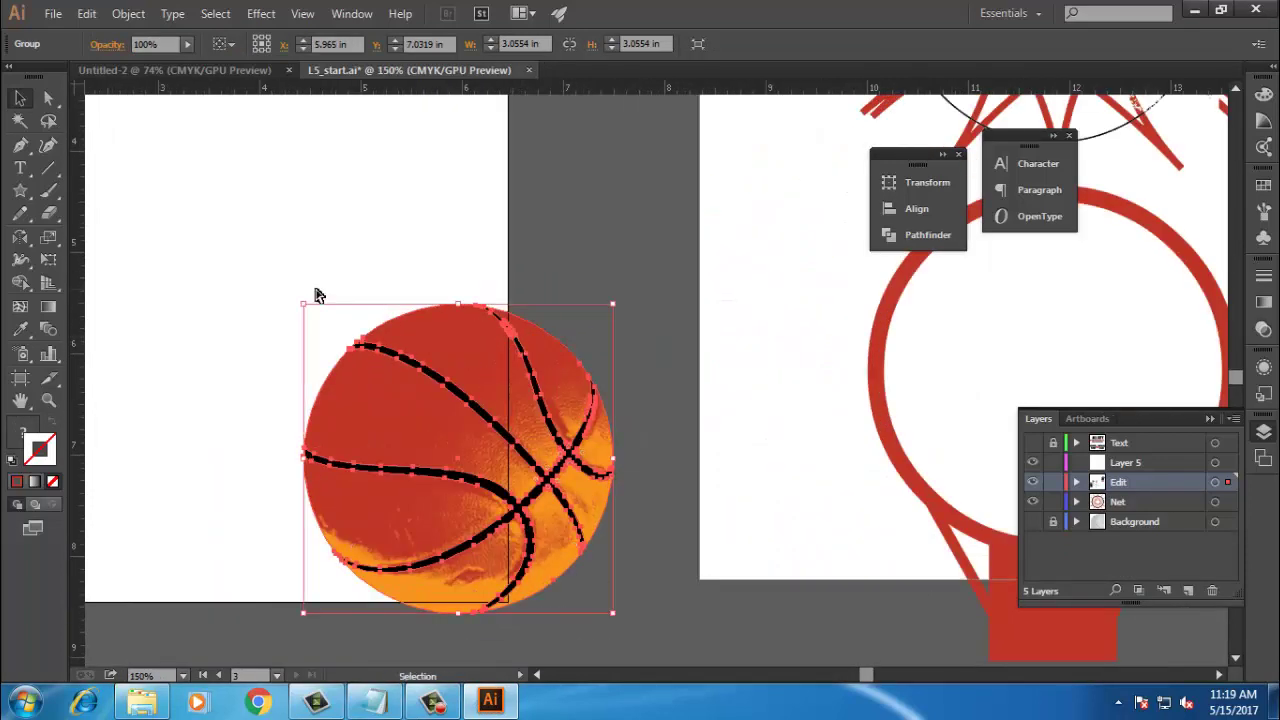
pyautogui.scroll(-5, 314, 286)
pyautogui.scroll(1, 433, 443)
pyautogui.press('v')
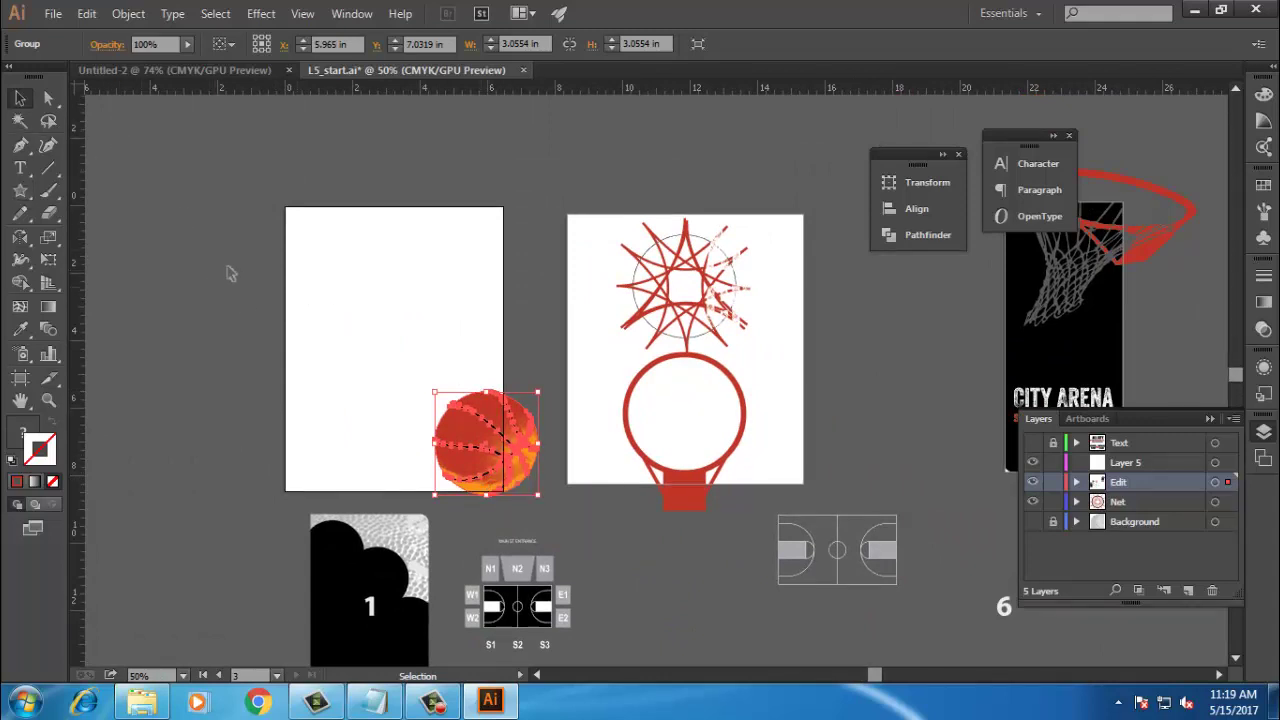
pyautogui.click(432, 700)
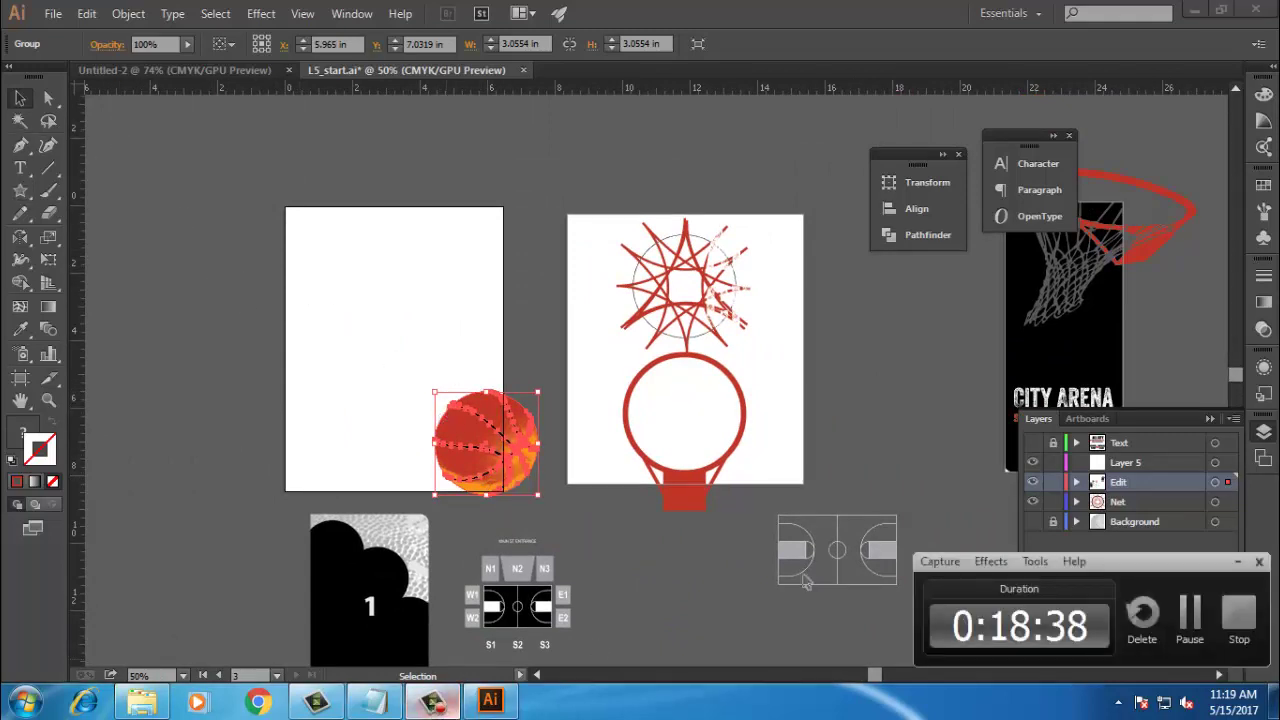
pyautogui.click(1237, 563)
pyautogui.moveTo(443, 464); pyautogui.dragTo(408, 386)
pyautogui.press('a')
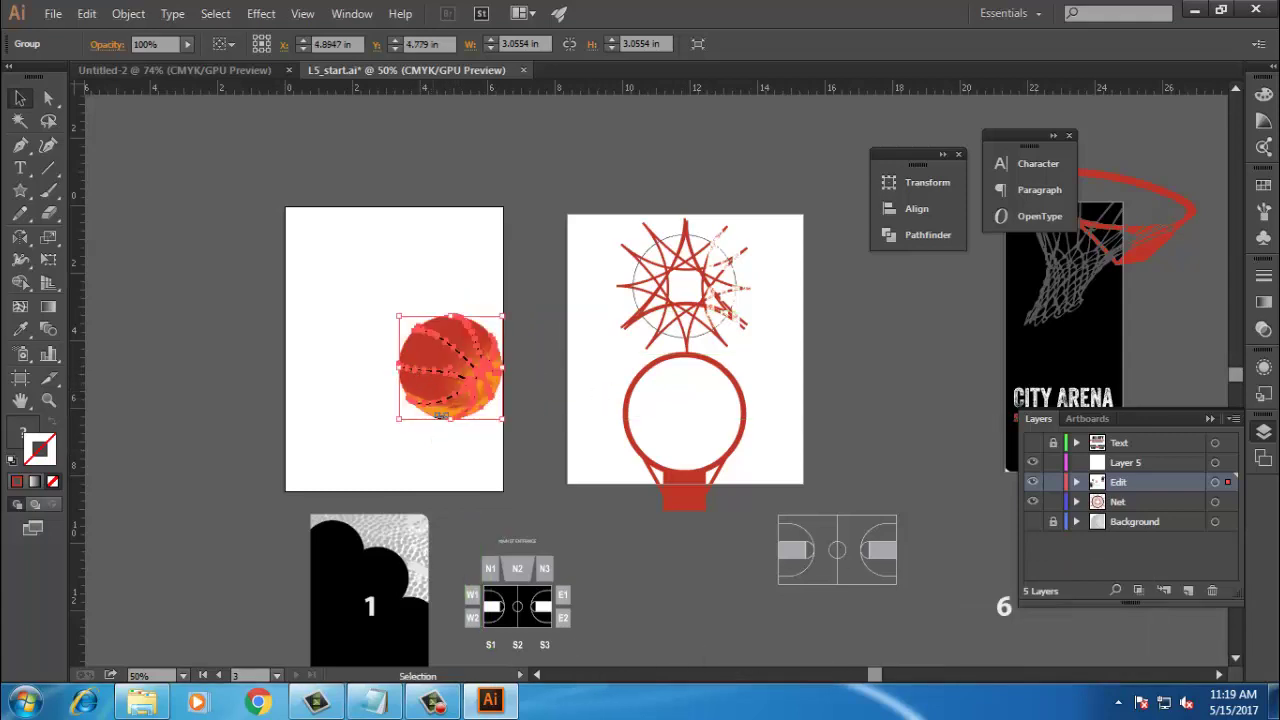
pyautogui.hotkey('ctrl', 'z')
# Step: Place three duplicates of the basketball in a diagonal chain reaching up to the blank artboard's upper-left corner
pyautogui.press('v')
pyautogui.moveTo(494, 448); pyautogui.dragTo(355, 245)
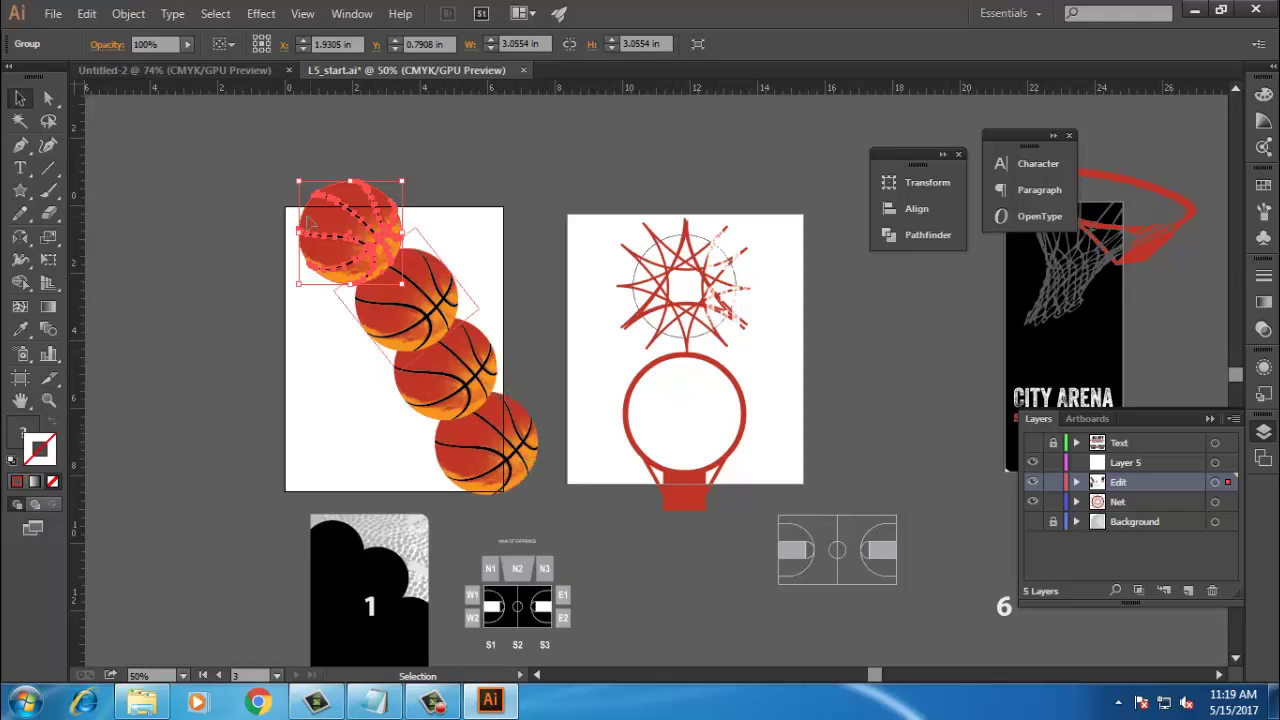
pyautogui.click(527, 297)
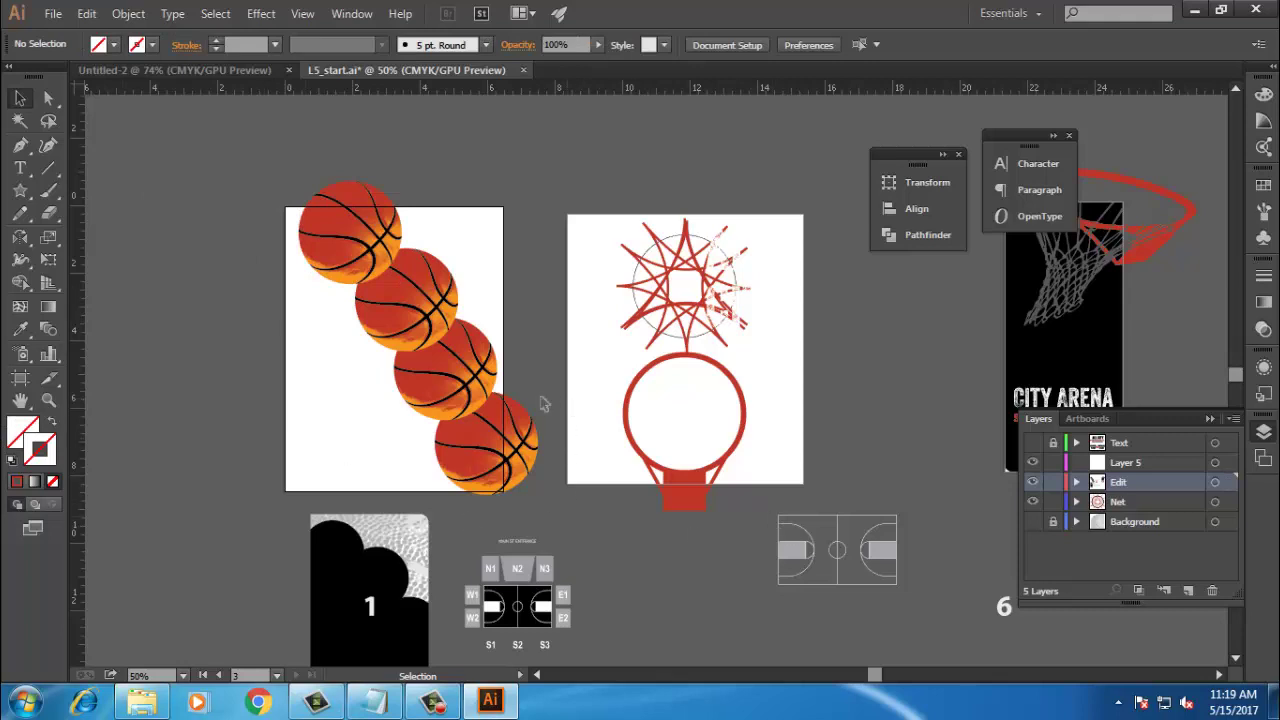
pyautogui.moveTo(486, 440); pyautogui.dragTo(370, 237)
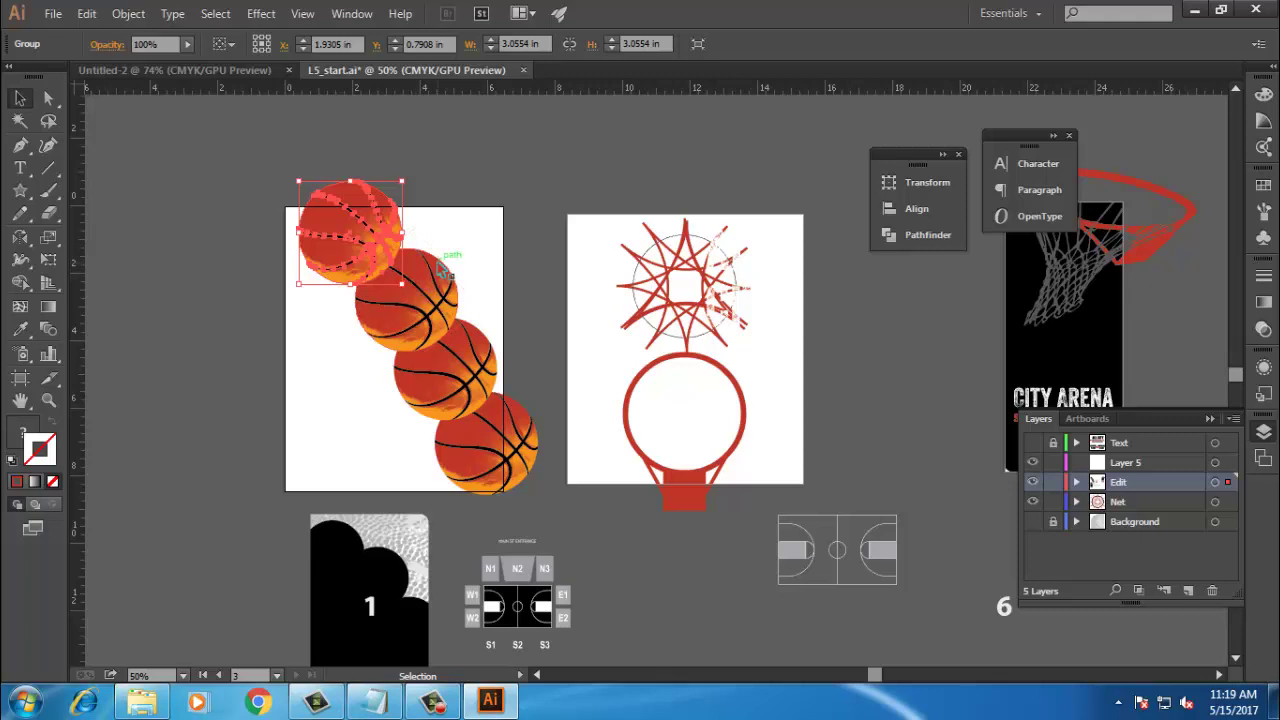
pyautogui.click(558, 378)
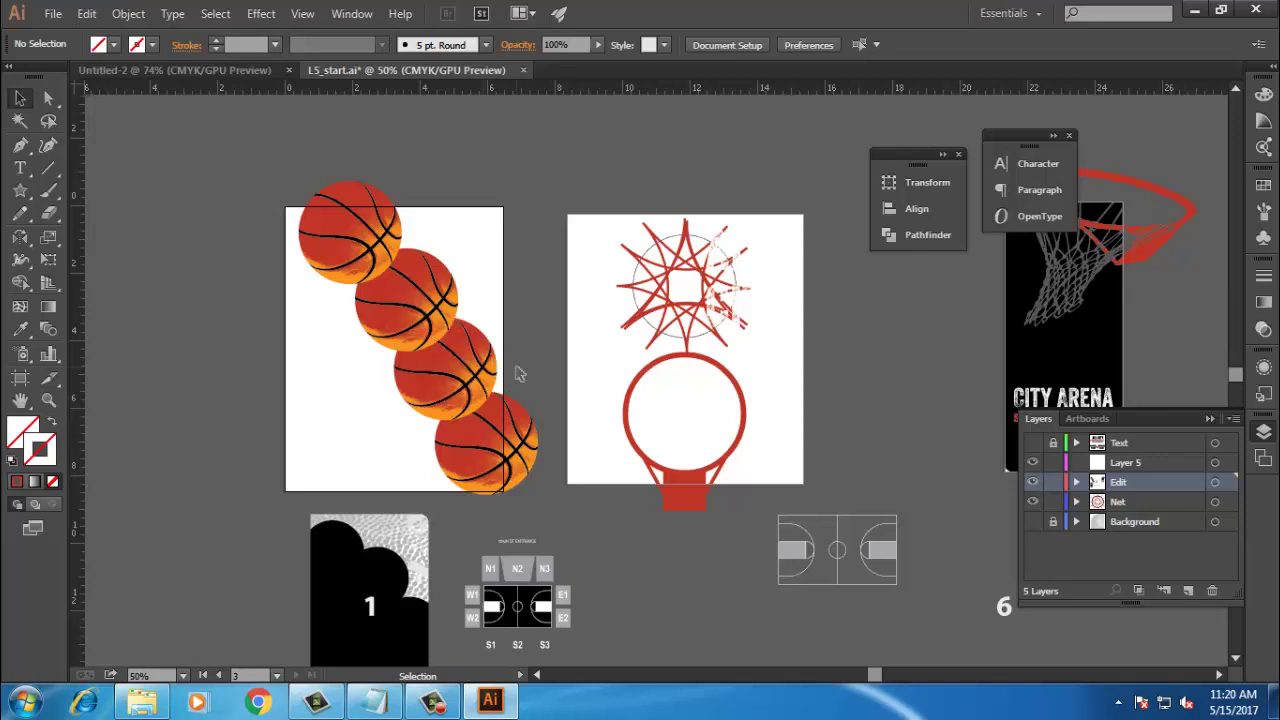
# Step: Rotate the second basketball from the bottom of the chain by 30° about its center
pyautogui.click(424, 370)
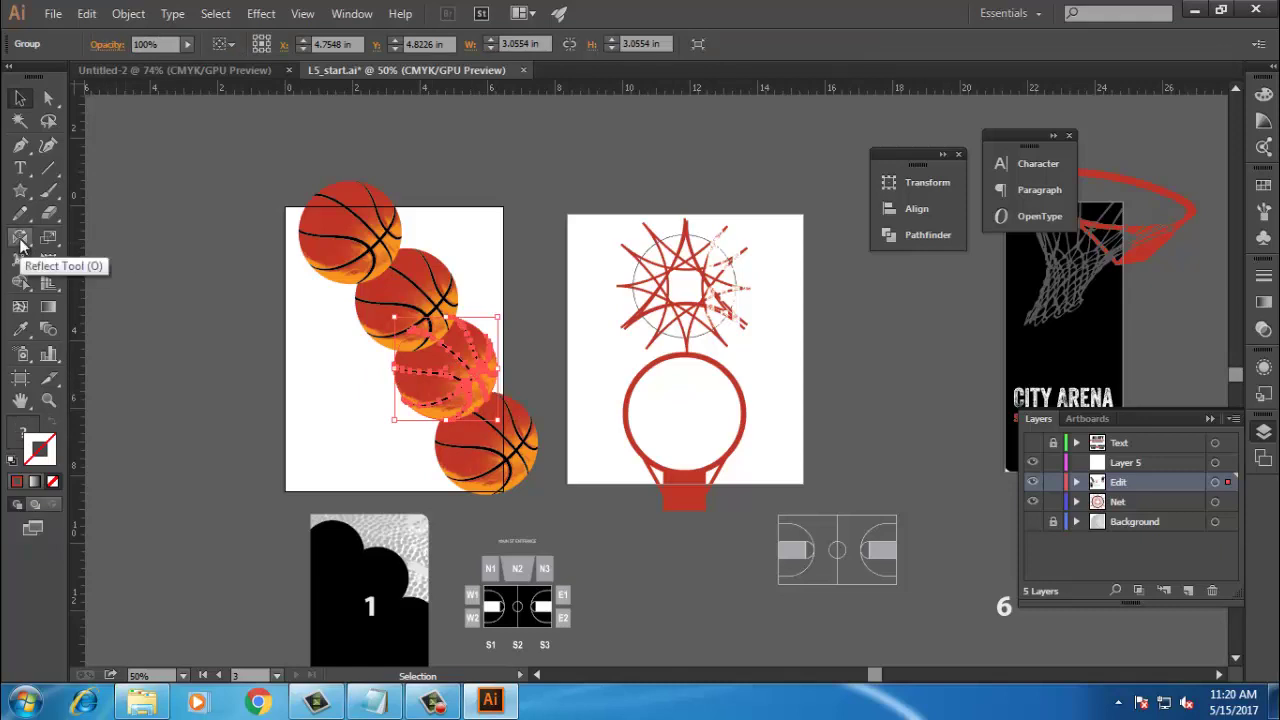
pyautogui.moveTo(20, 242); pyautogui.dragTo(127, 240)
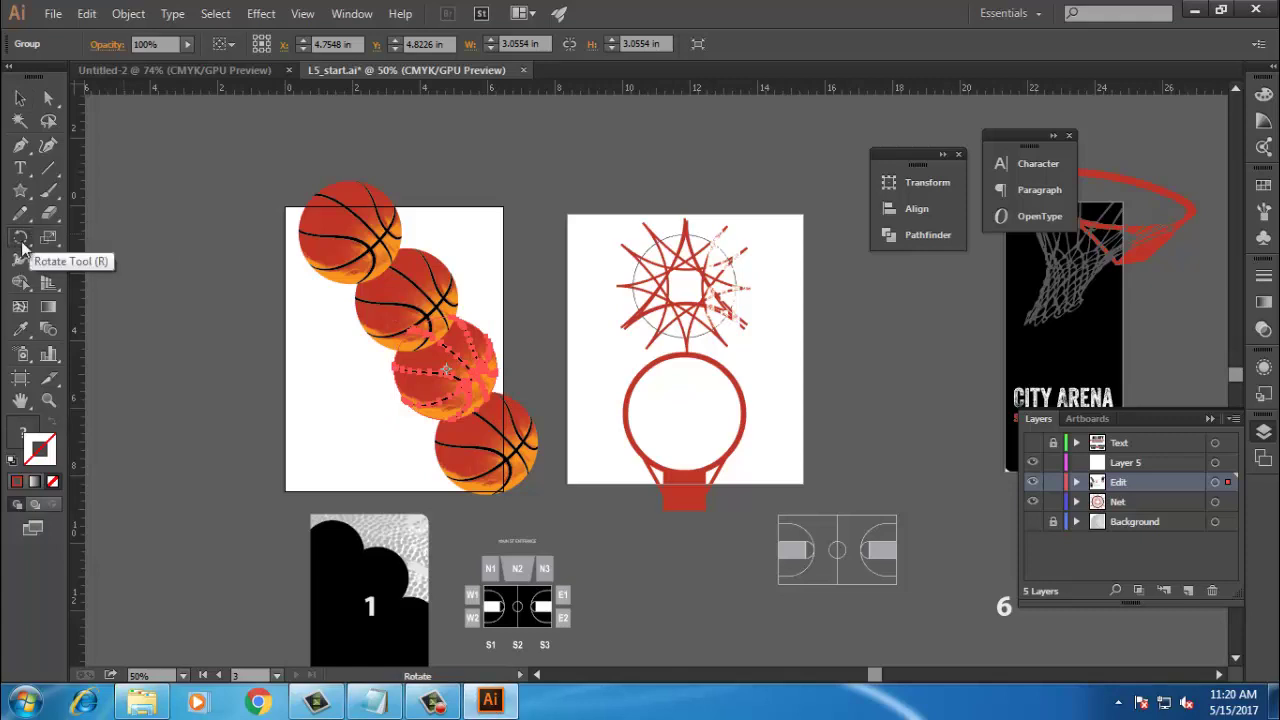
pyautogui.doubleClick(22, 247)
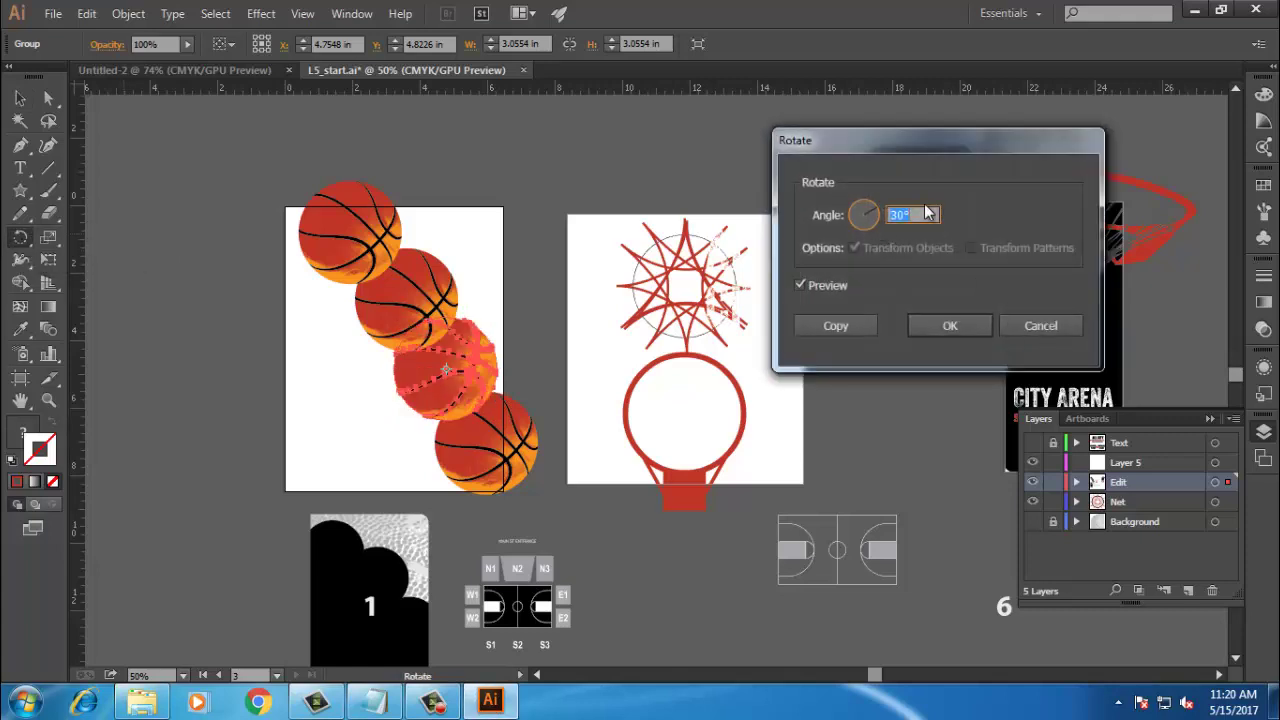
pyautogui.doubleClick(922, 214)
pyautogui.click(950, 326)
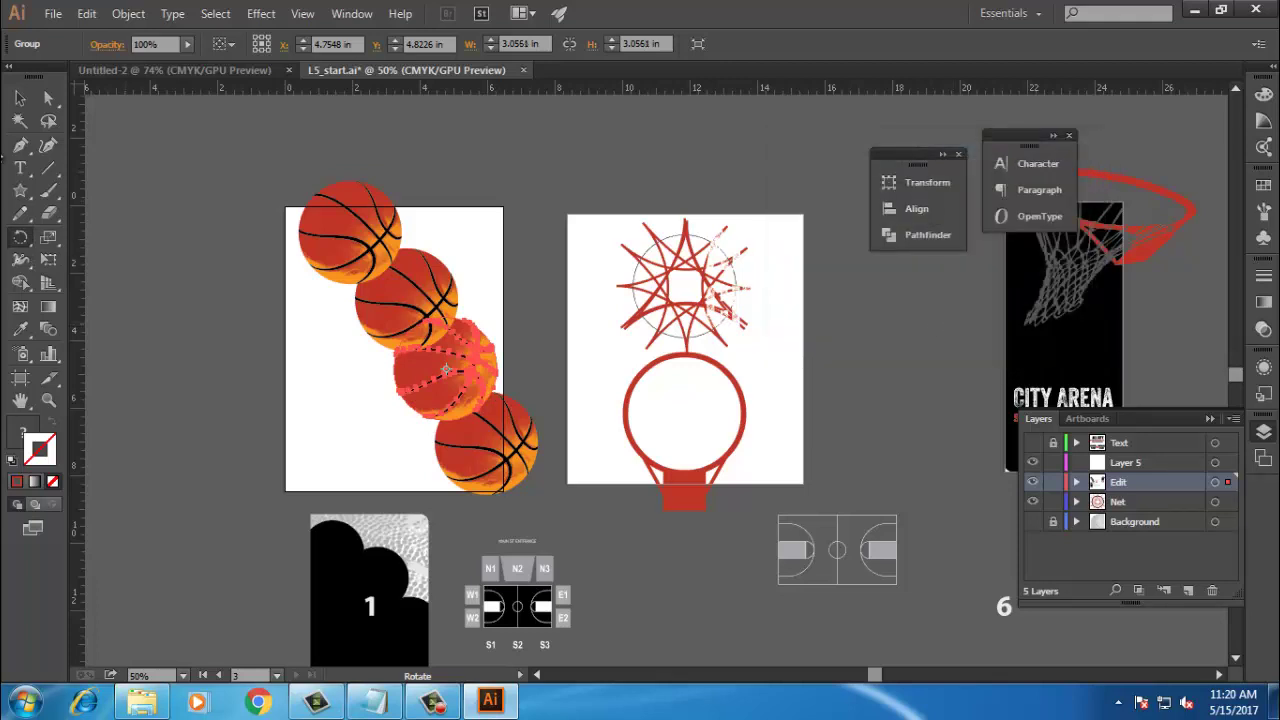
pyautogui.click(20, 97)
pyautogui.click(517, 353)
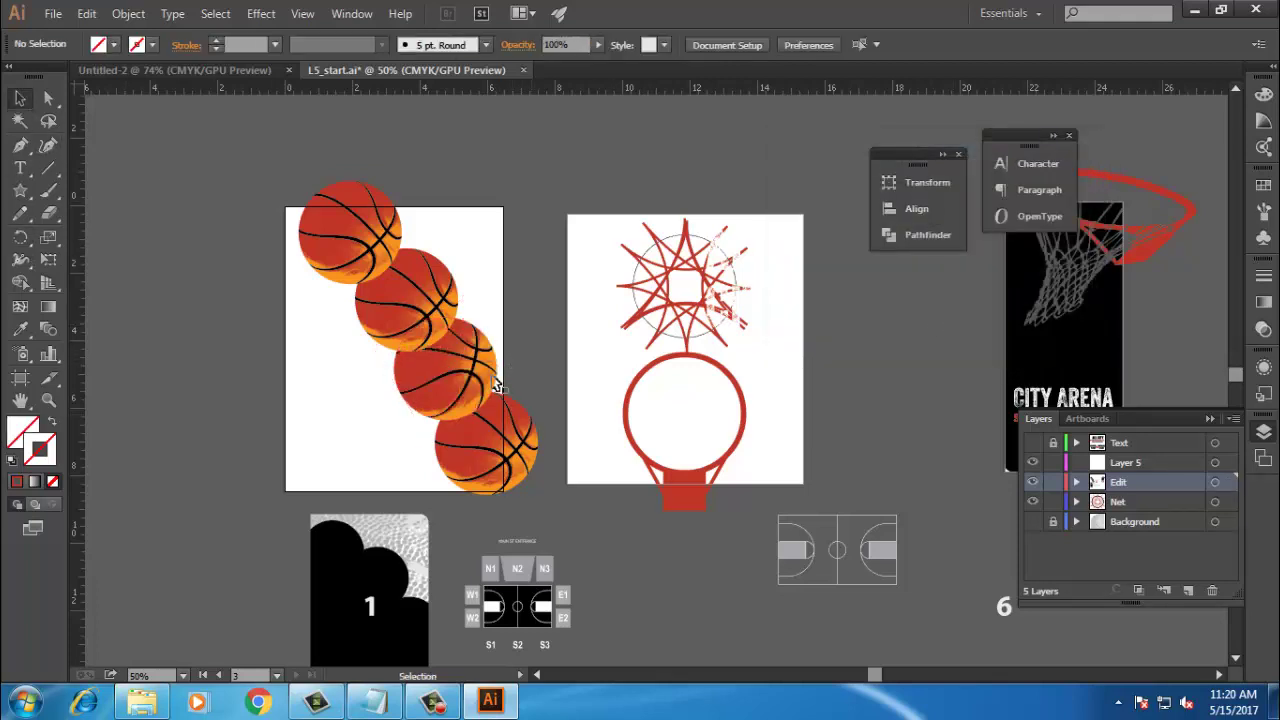
pyautogui.moveTo(497, 385); pyautogui.dragTo(496, 388)
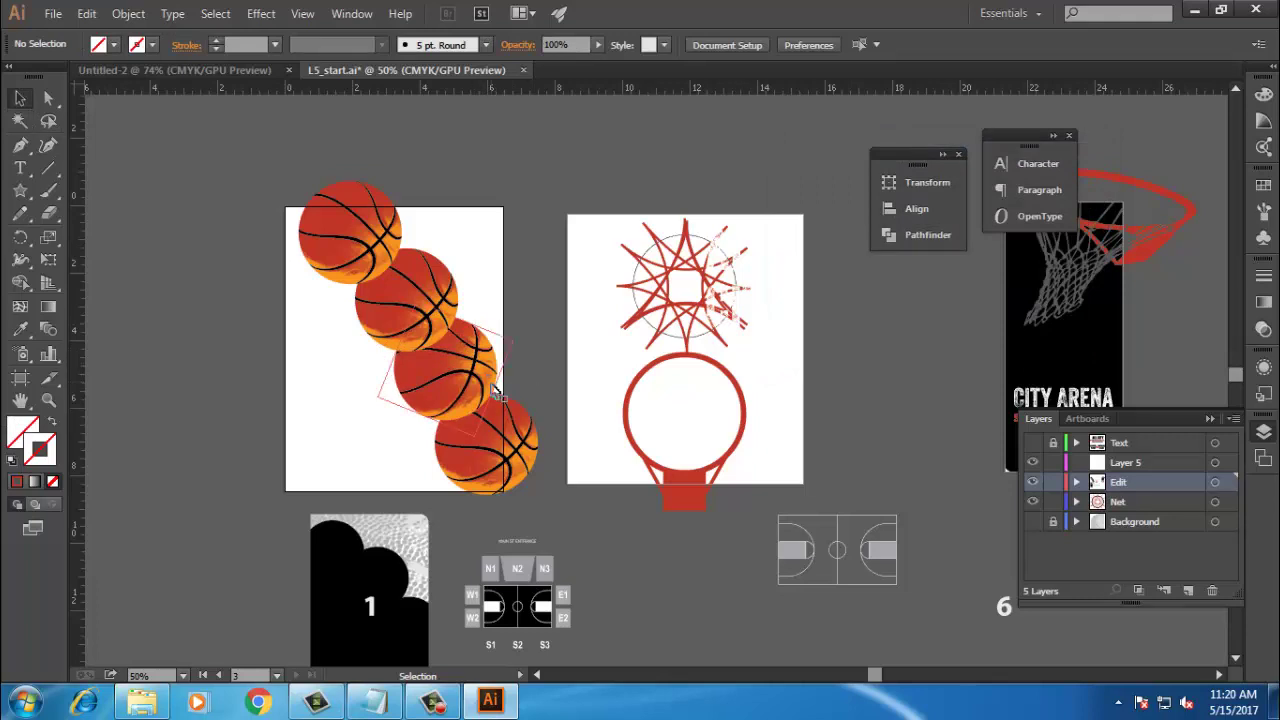
# Step: Rotate the second basketball from the top of the chain by 60° about its center
pyautogui.click(393, 301)
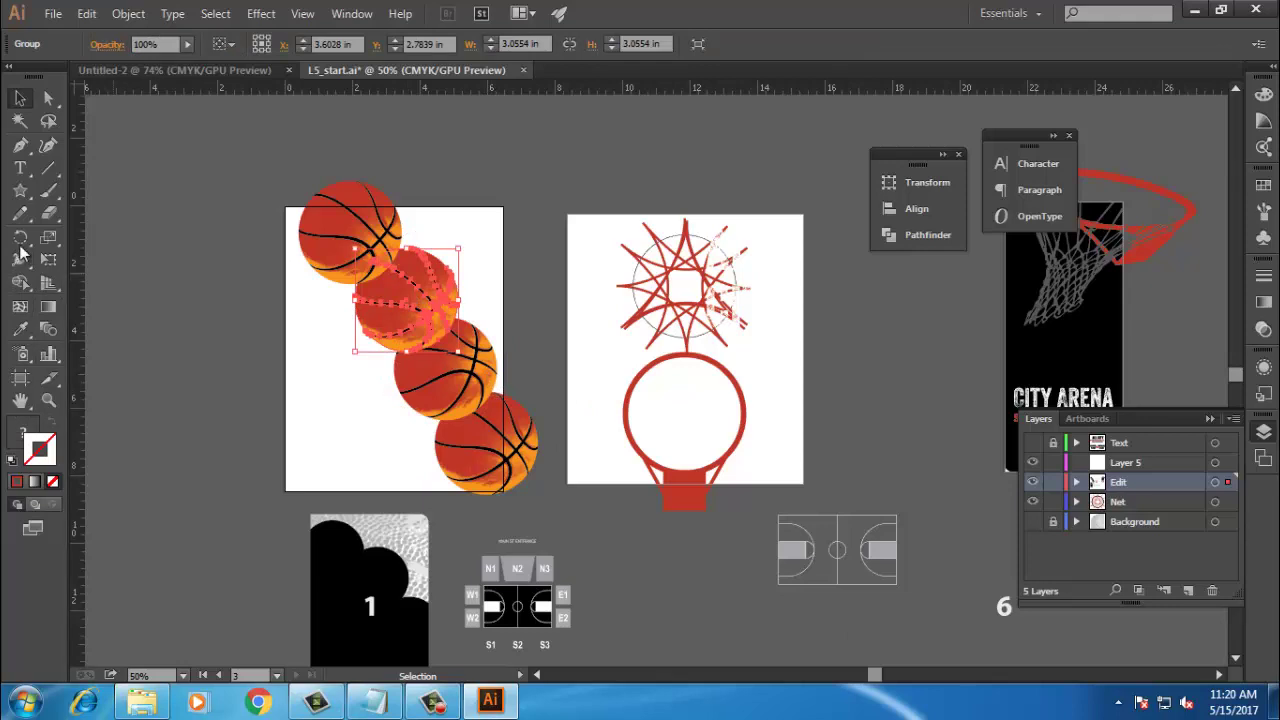
pyautogui.doubleClick(20, 238)
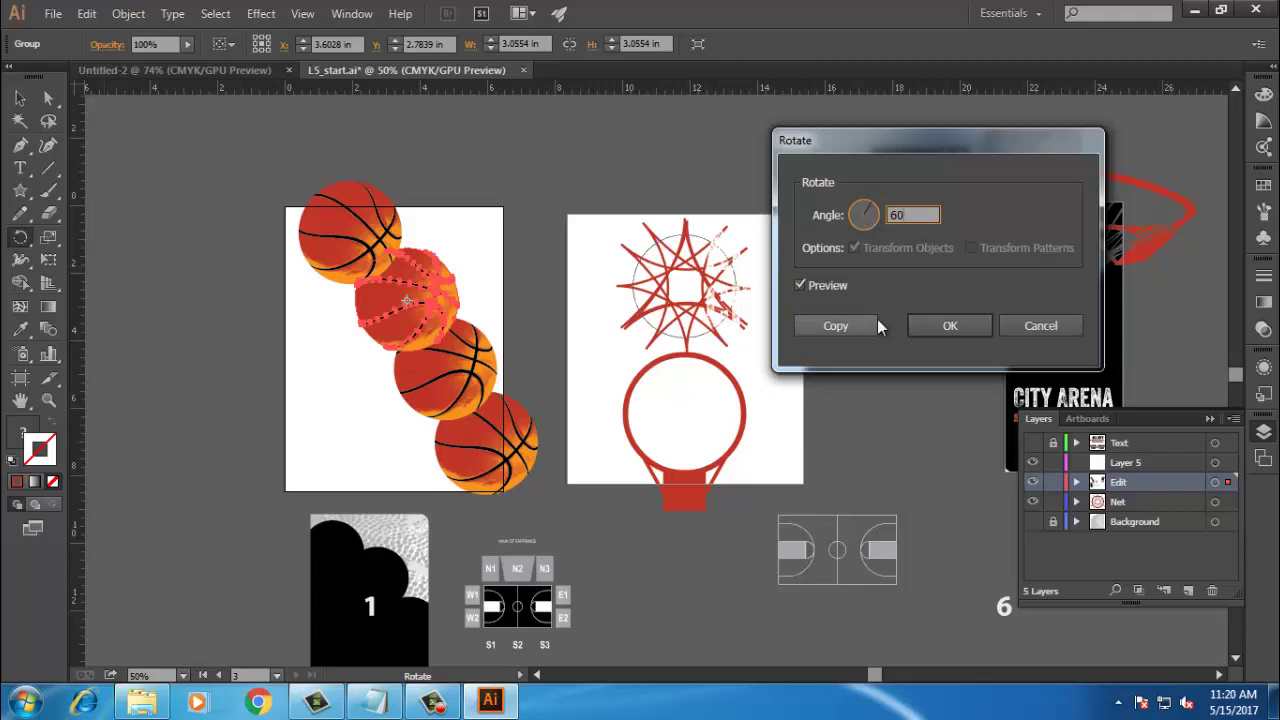
pyautogui.click(944, 332)
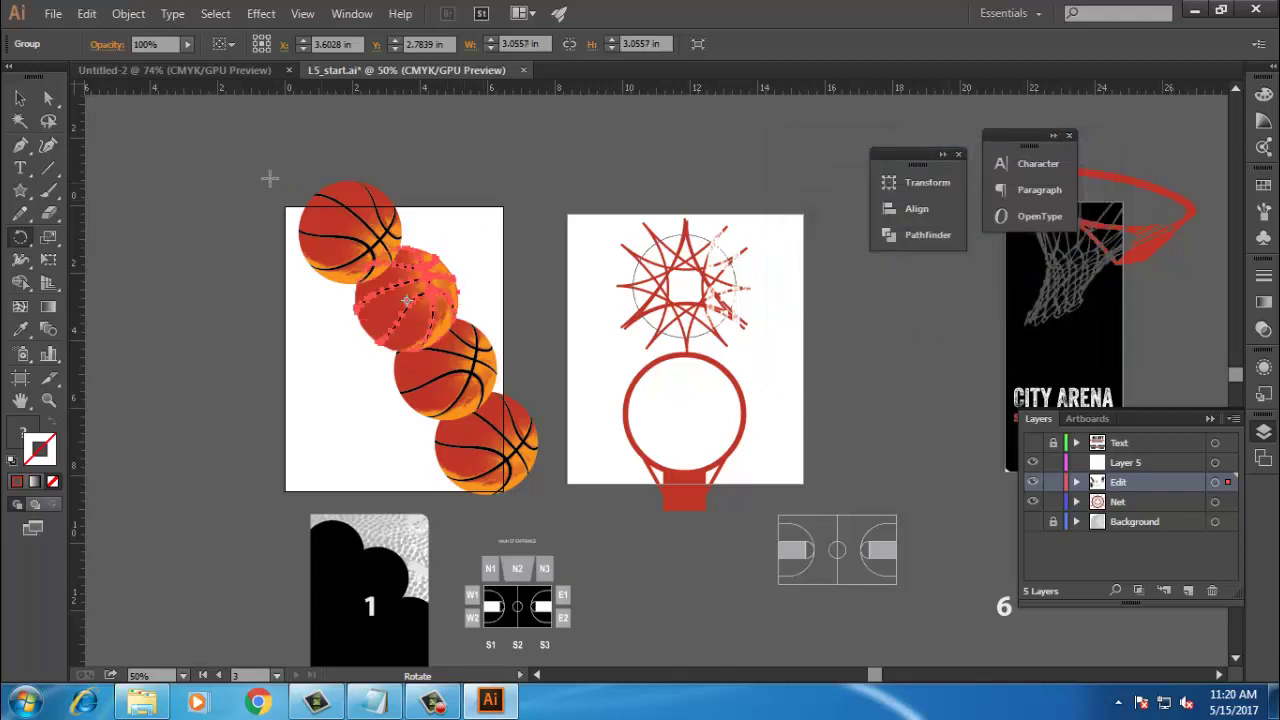
pyautogui.click(20, 97)
# Step: Rotate the topmost basketball counterclockwise about its center, further than the ball below it
pyautogui.click(345, 228)
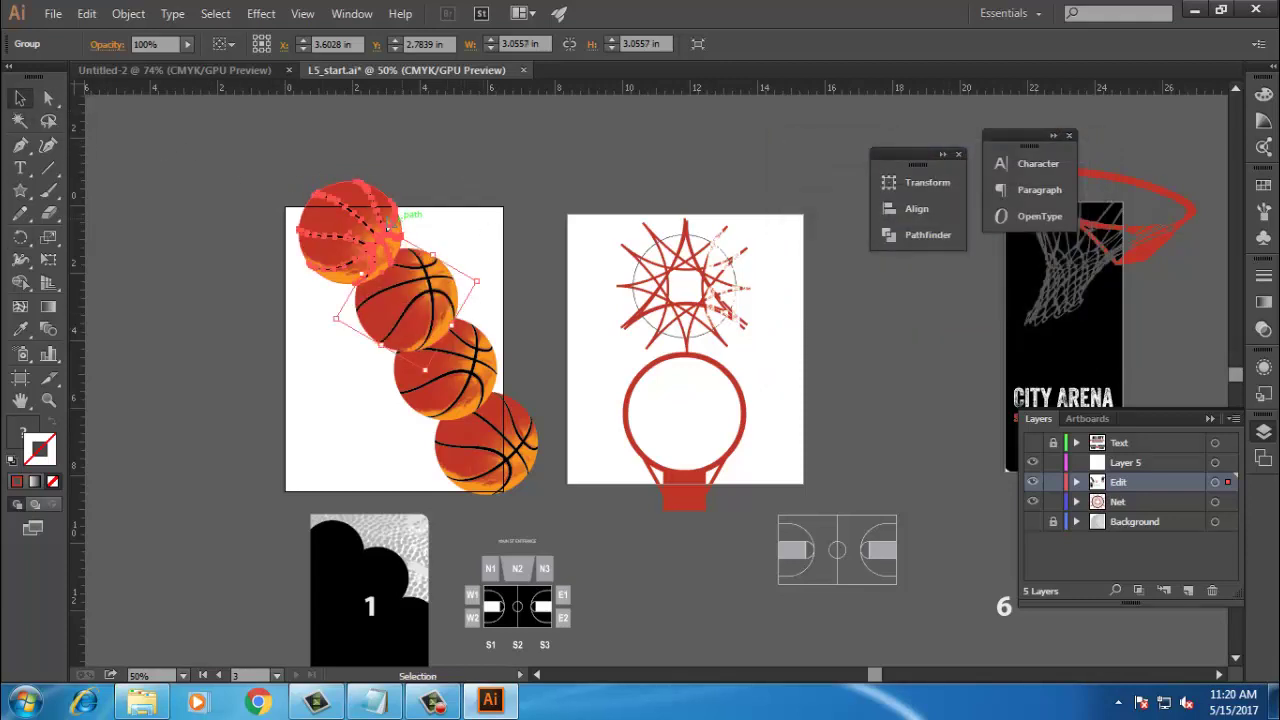
pyautogui.doubleClick(20, 237)
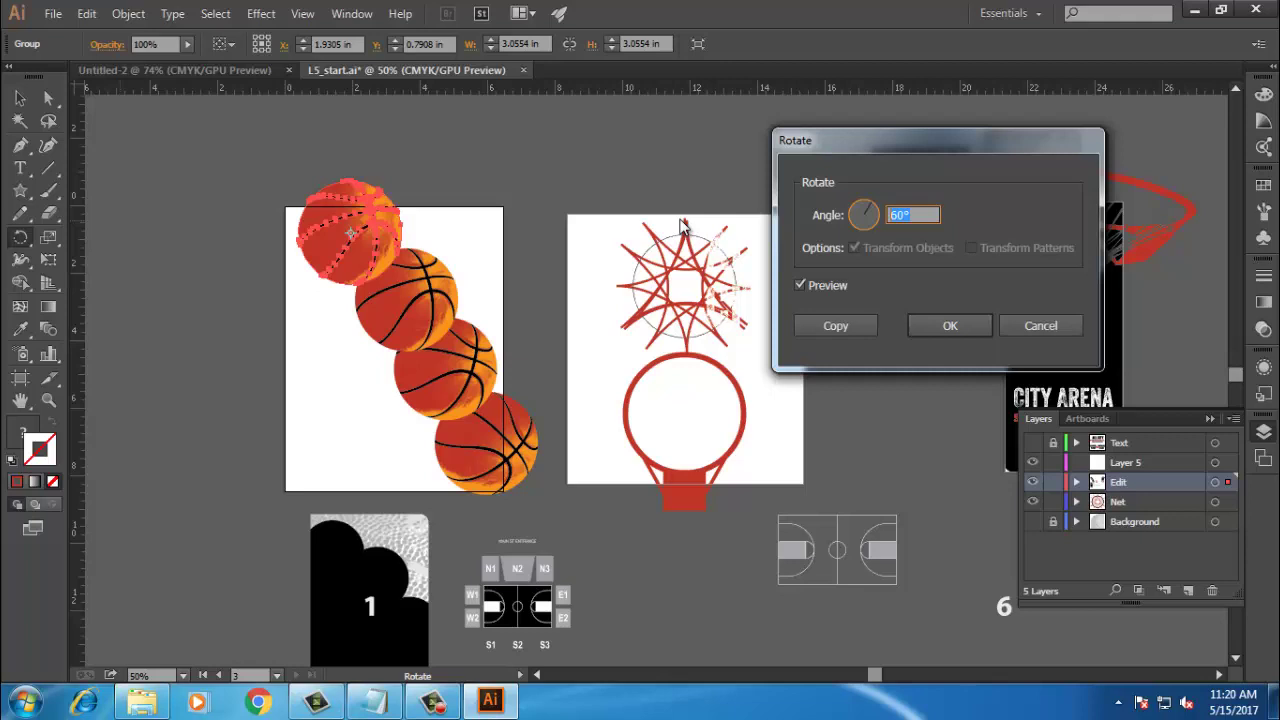
pyautogui.press('Return')
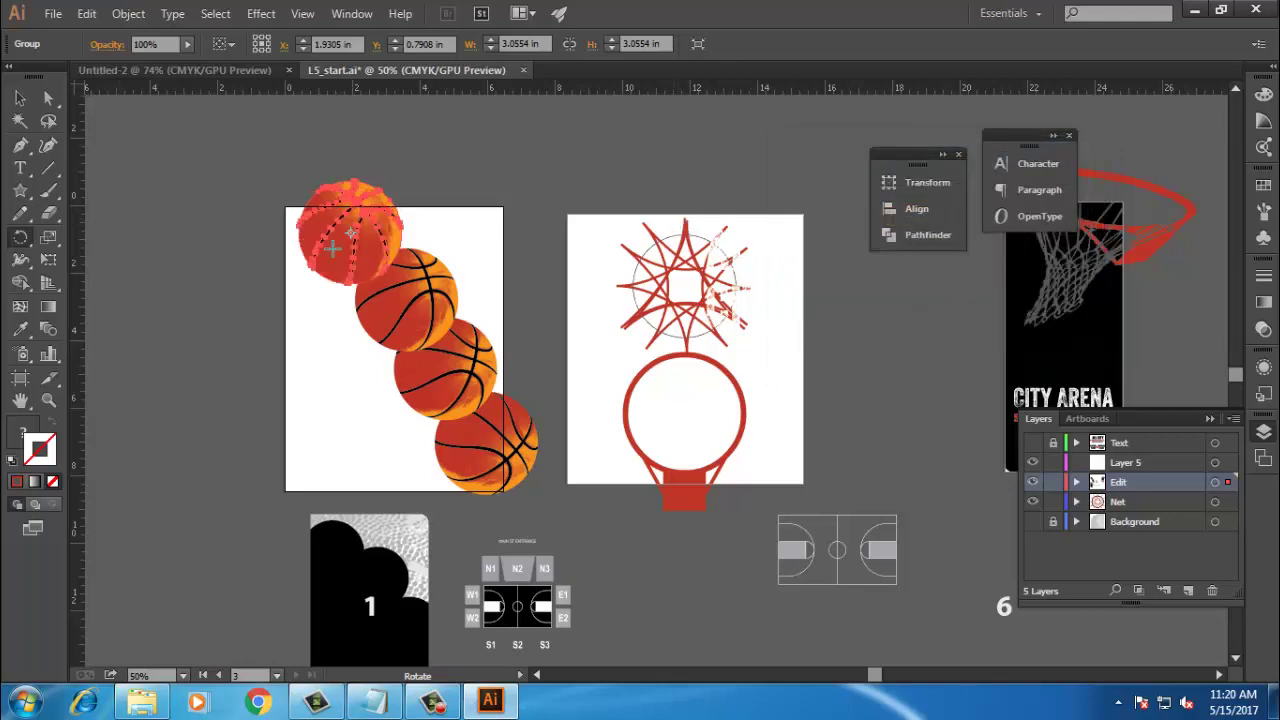
pyautogui.click(17, 97)
pyautogui.click(640, 170)
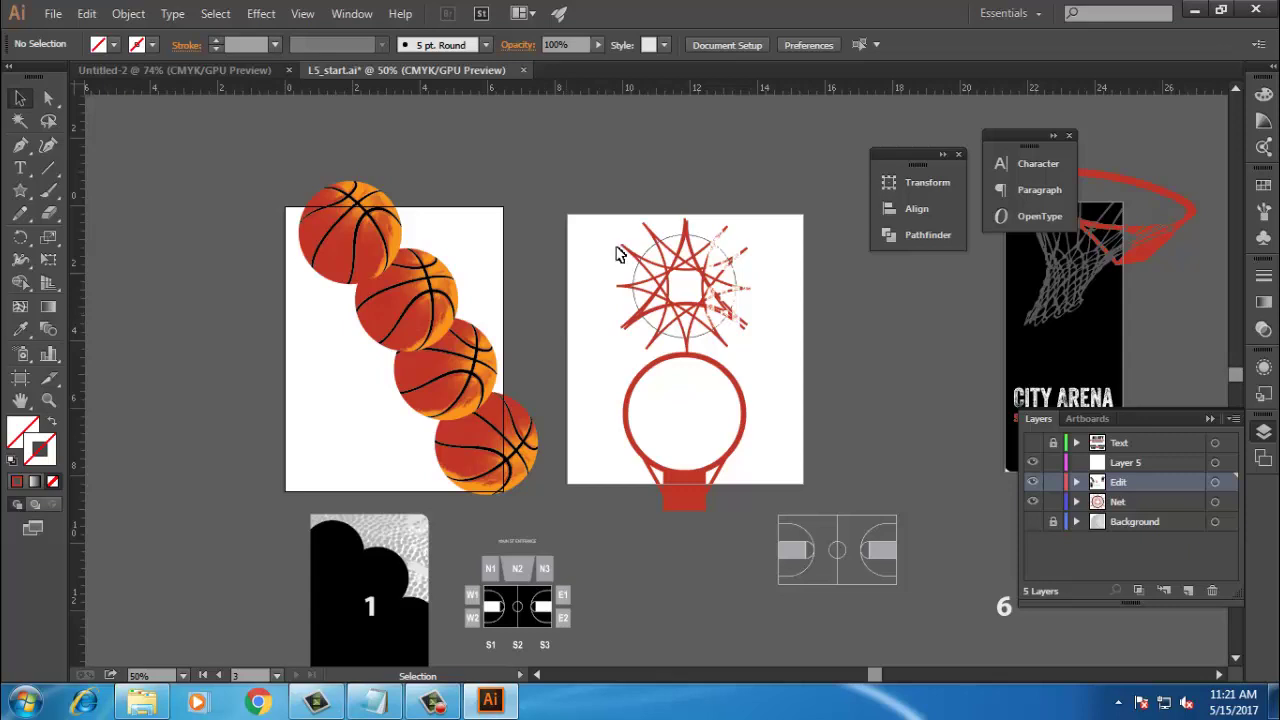
# Step: Scale the second basketball from the bottom of the chain uniformly to 50%
pyautogui.click(468, 390)
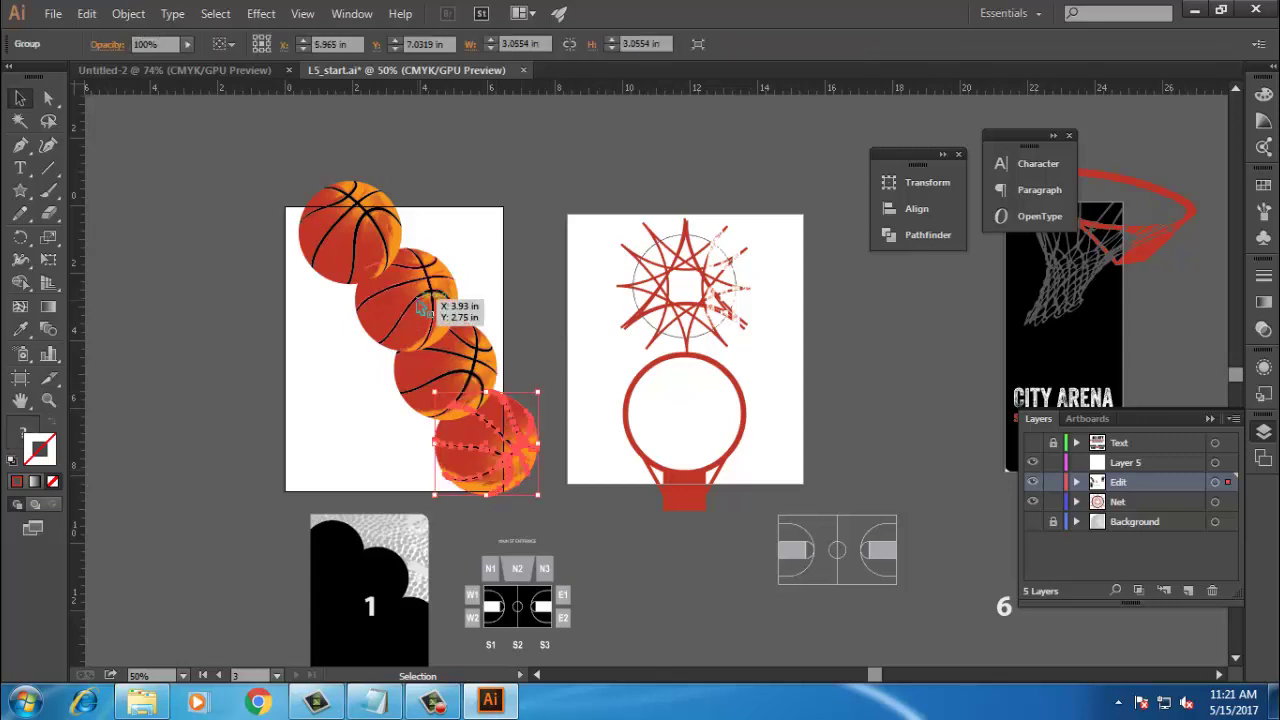
pyautogui.click(476, 152)
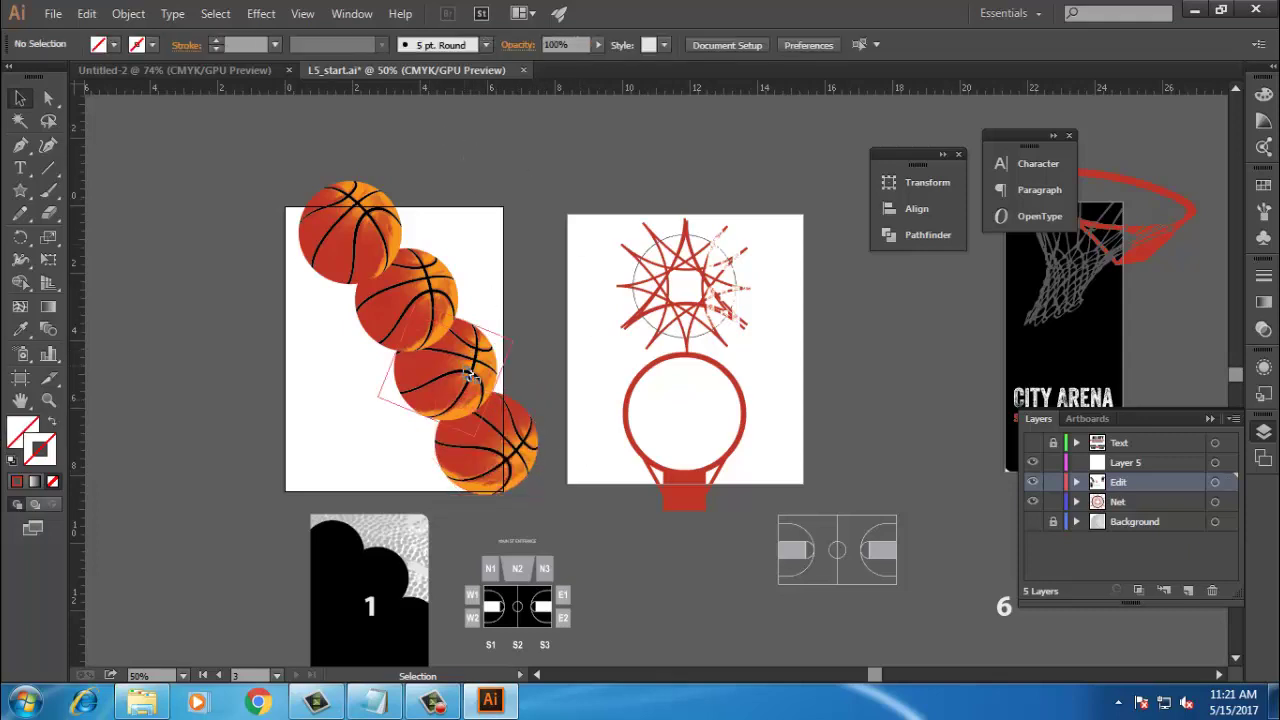
pyautogui.click(470, 374)
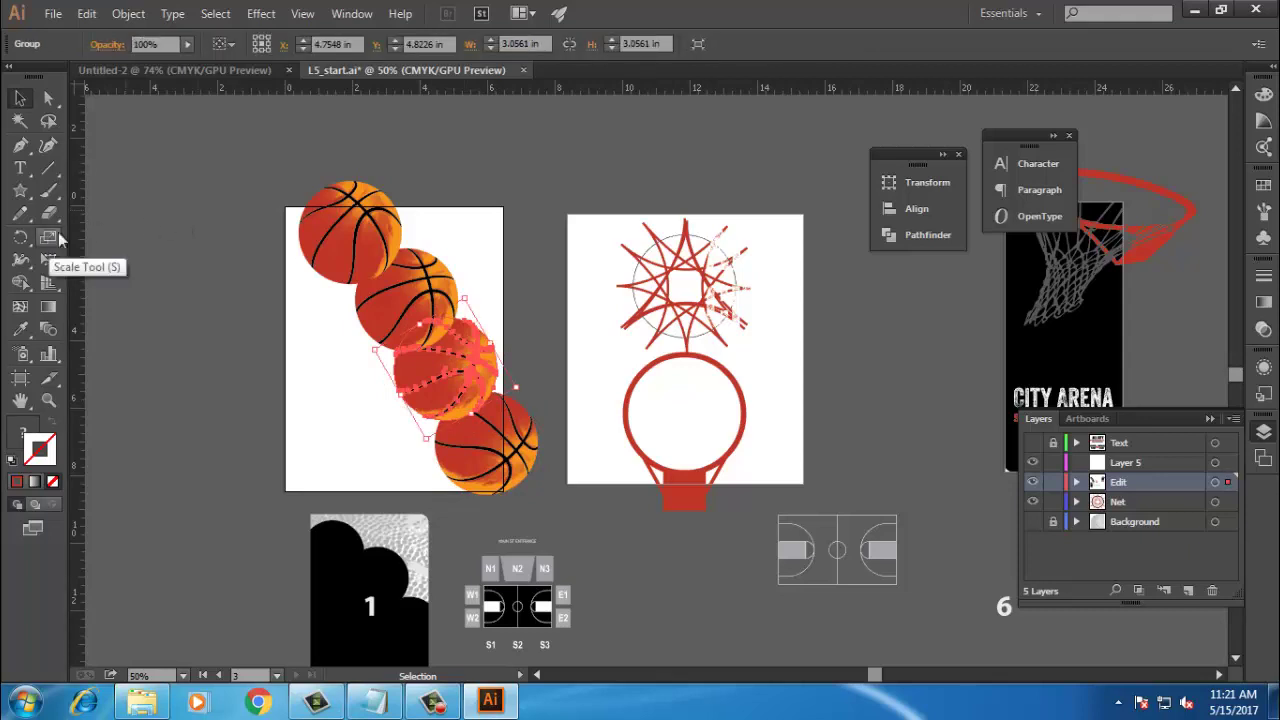
pyautogui.doubleClick(59, 238)
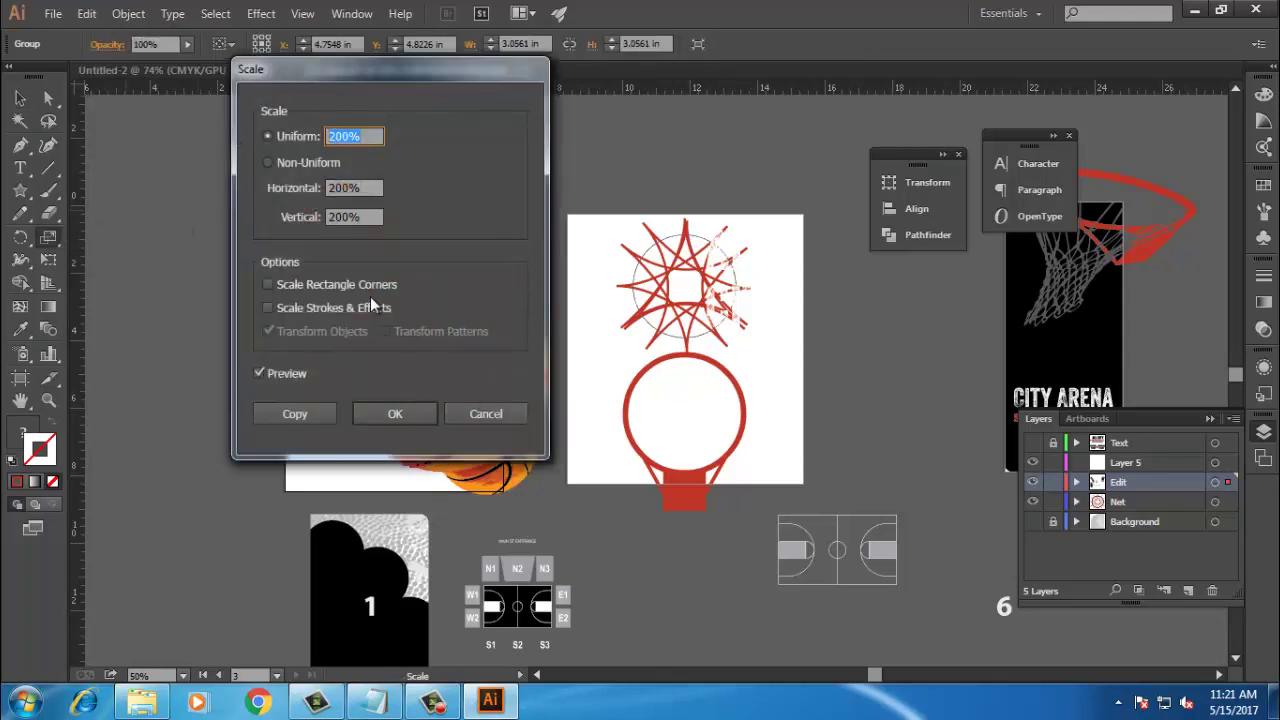
pyautogui.write('50')
pyautogui.press('Return')
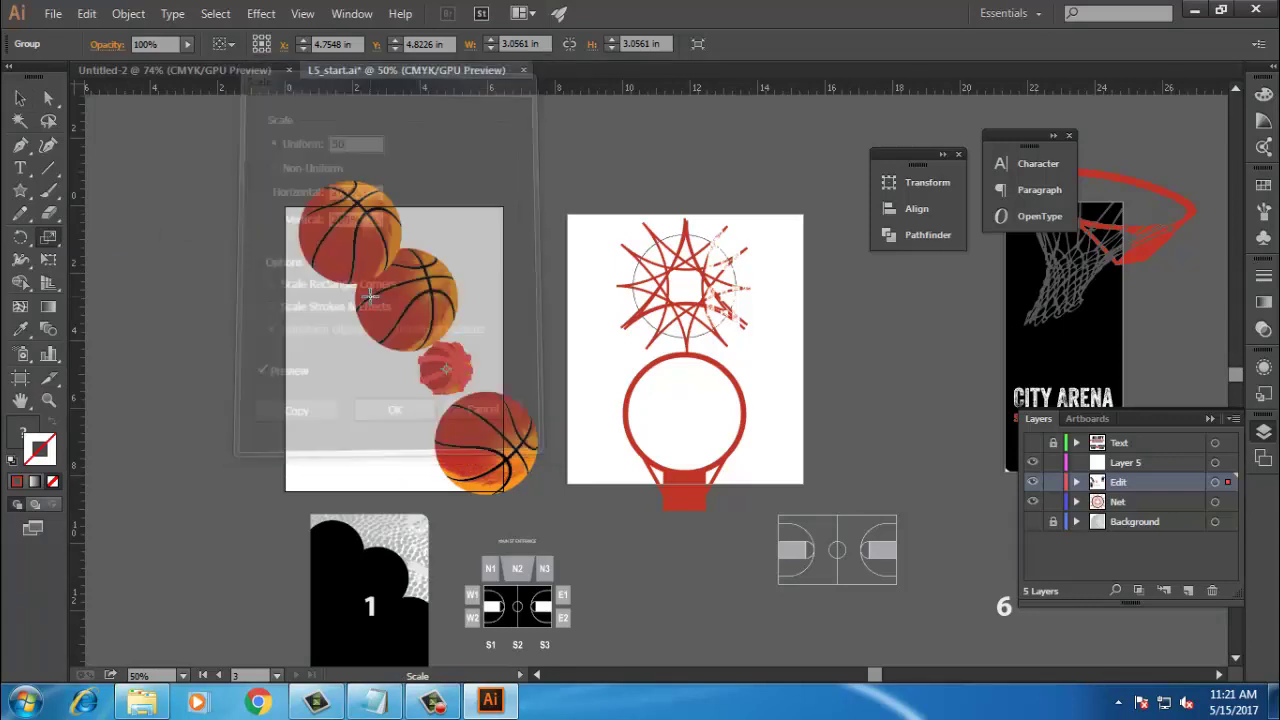
pyautogui.click(20, 98)
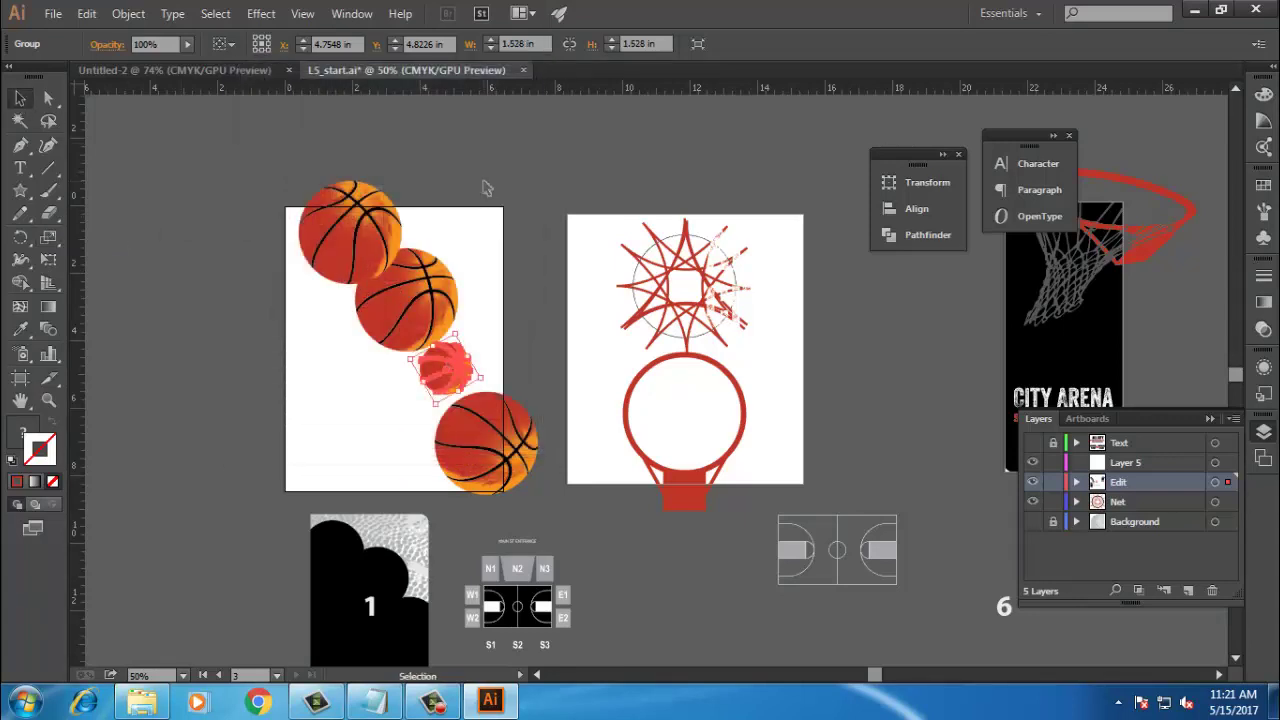
pyautogui.click(487, 189)
# Step: Scale the second basketball from the top of the chain uniformly to 40%
pyautogui.click(448, 318)
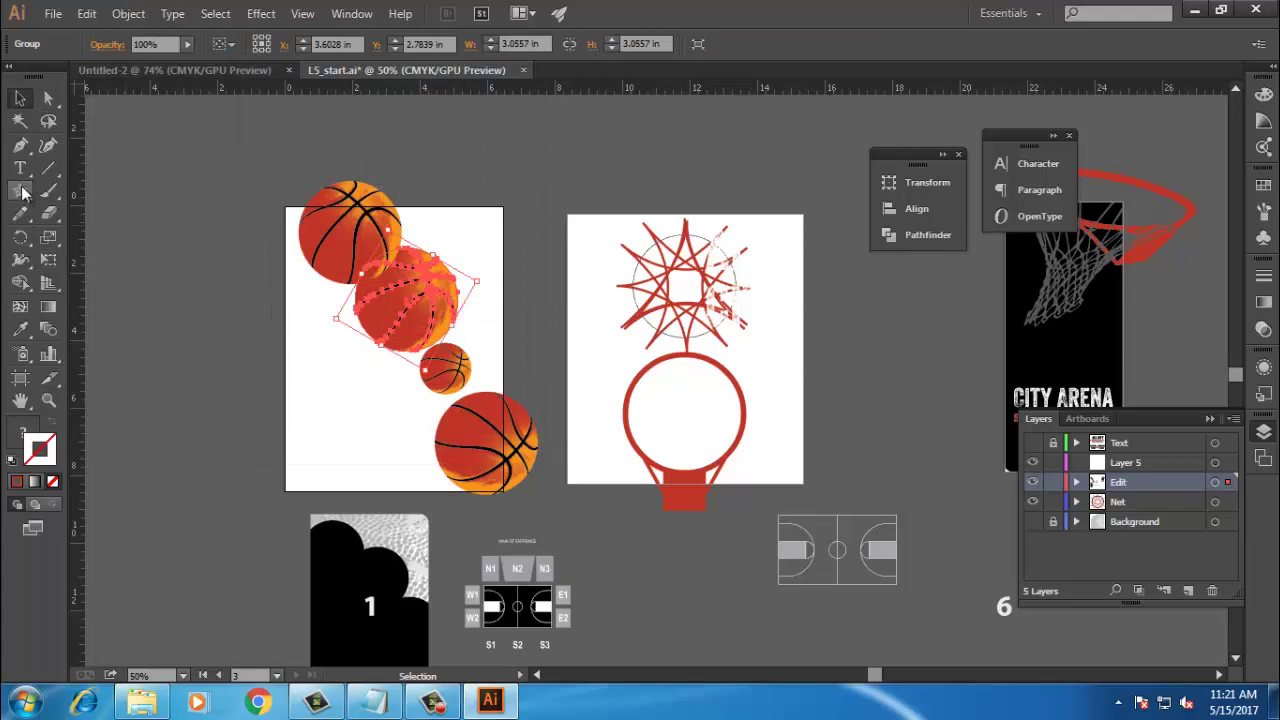
pyautogui.doubleClick(49, 239)
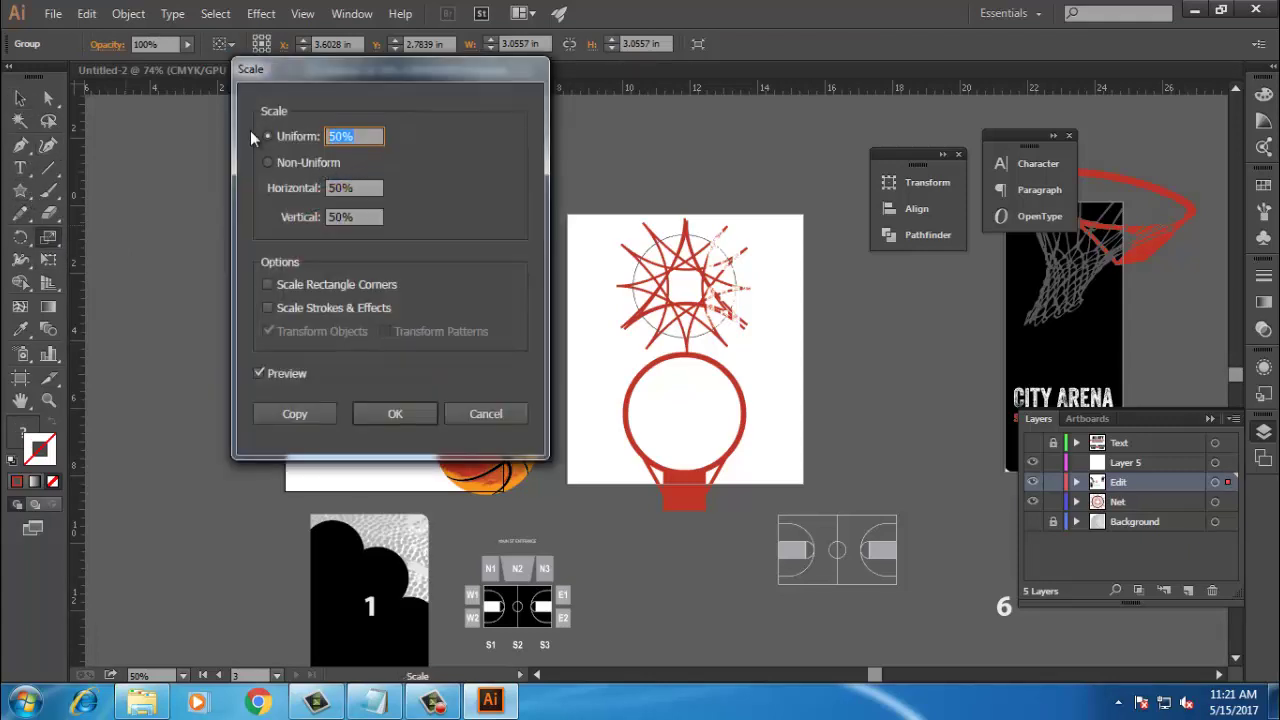
pyautogui.write('40')
pyautogui.press('Return')
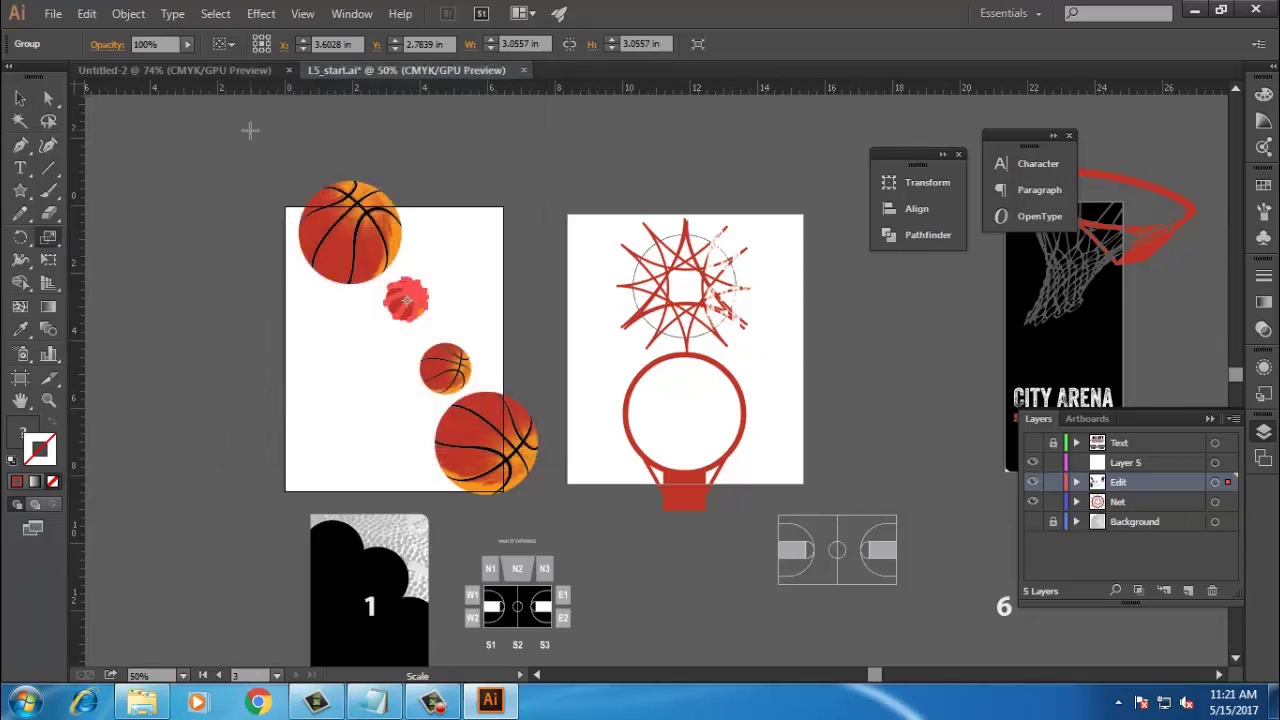
pyautogui.click(20, 97)
pyautogui.click(271, 171)
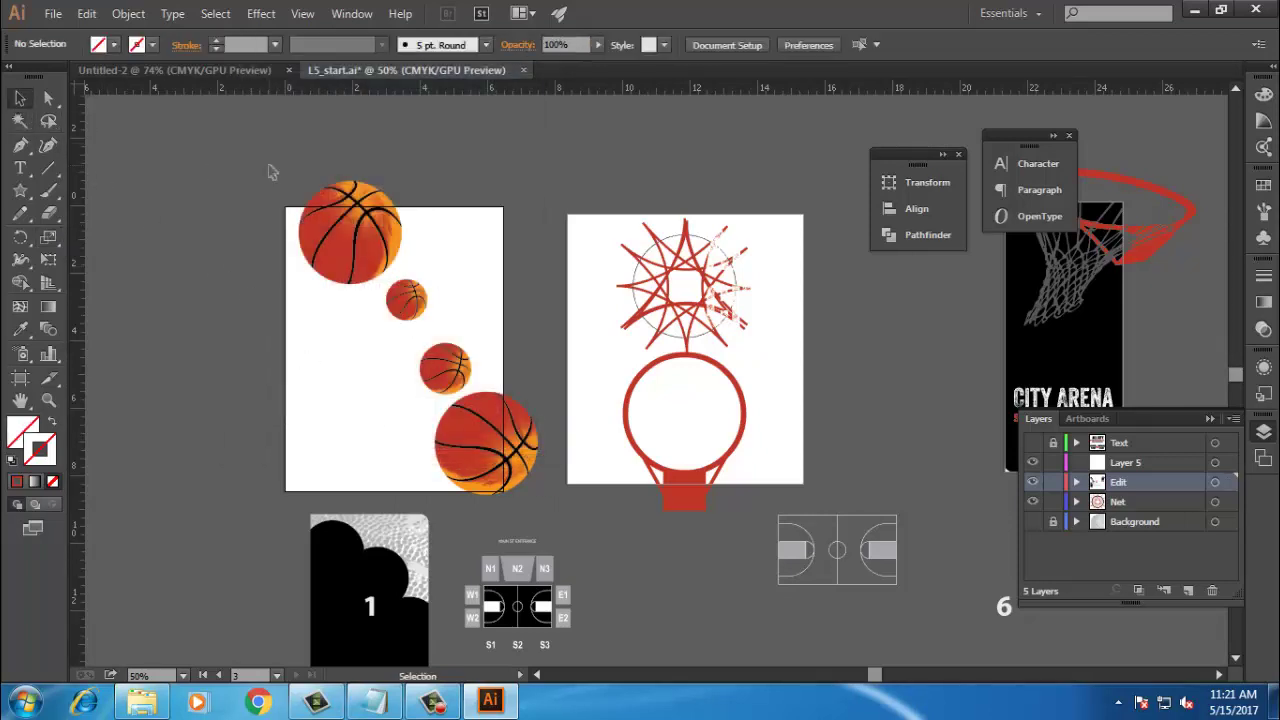
# Step: Scale the topmost basketball in the chain uniformly to 30%
pyautogui.click(340, 194)
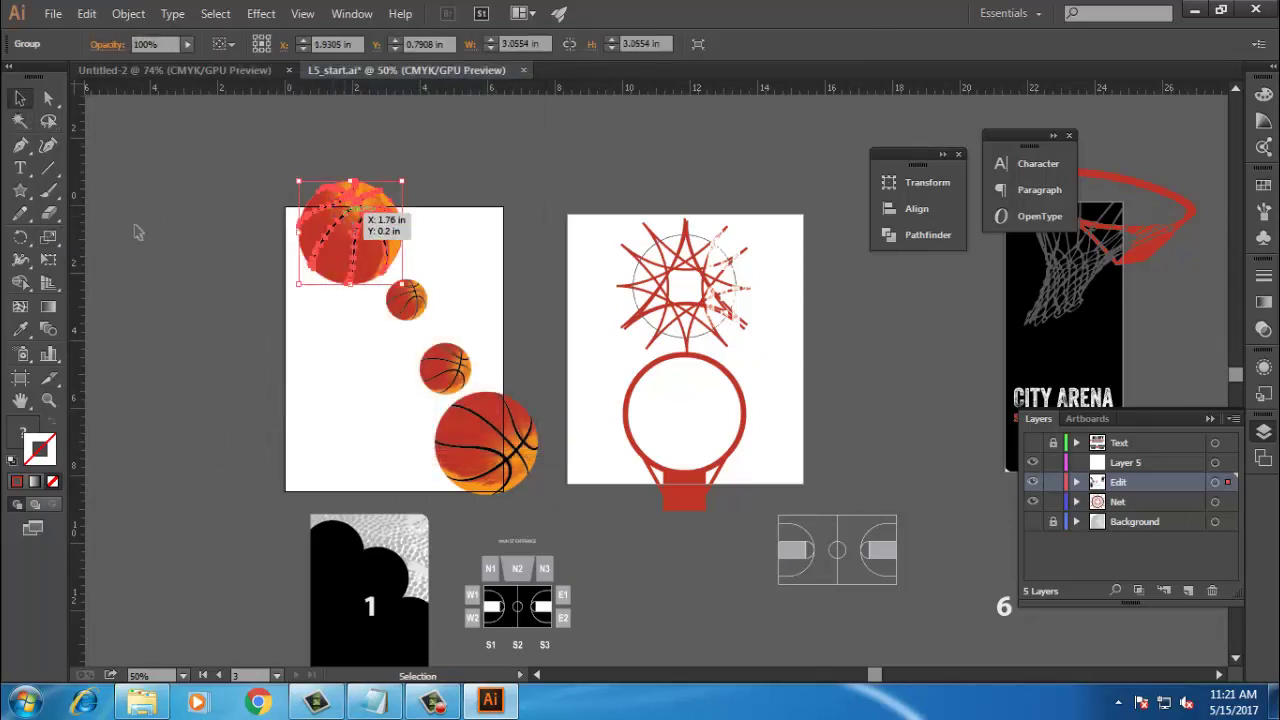
pyautogui.click(52, 256)
pyautogui.doubleClick(51, 236)
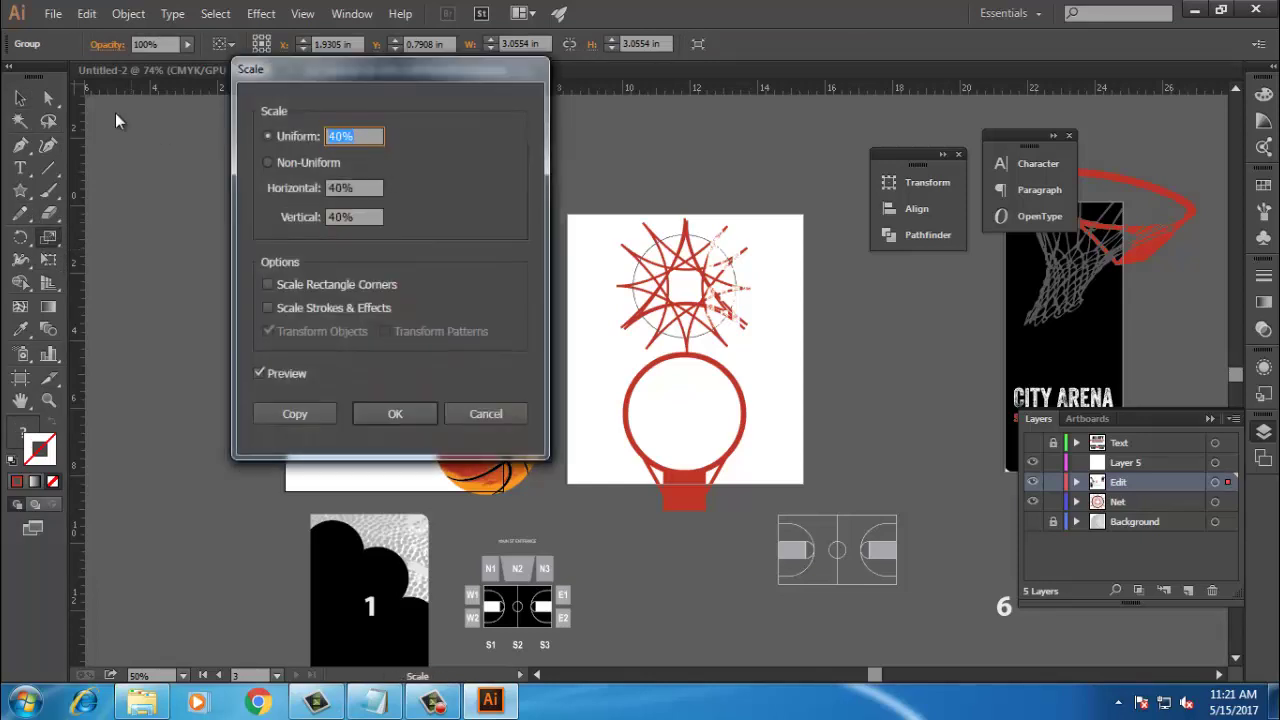
pyautogui.write('30')
pyautogui.press('Return')
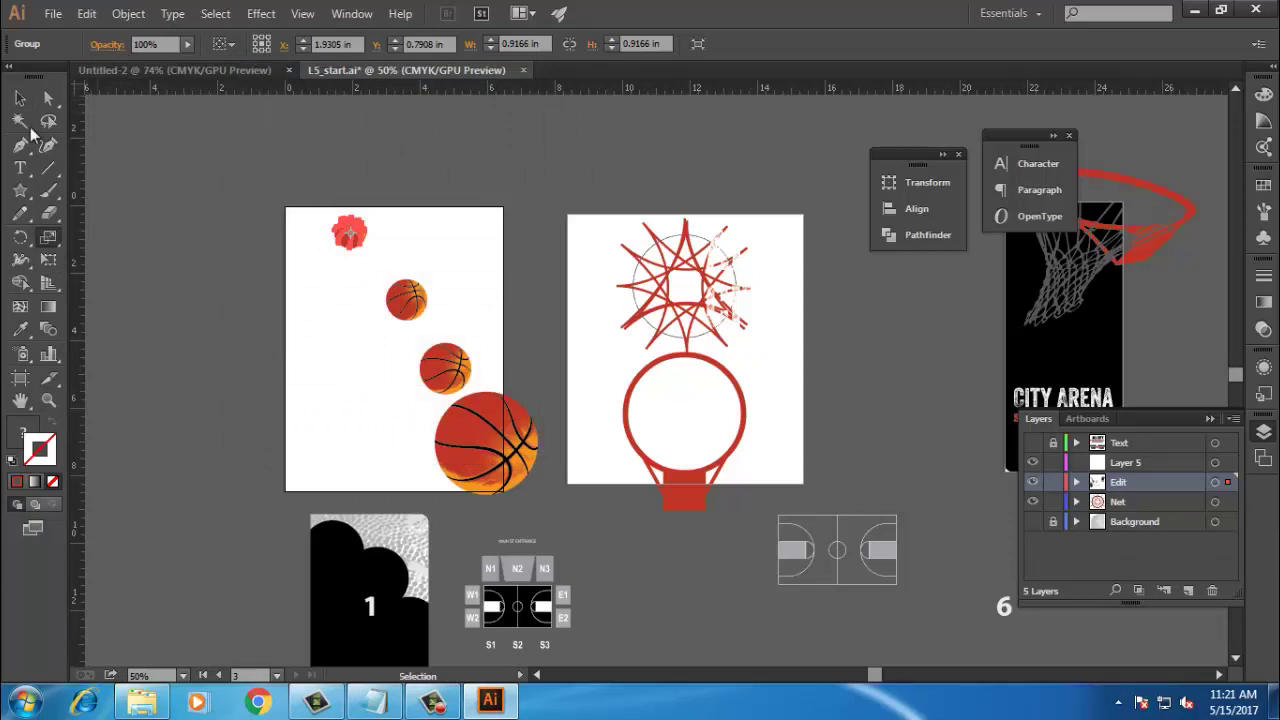
pyautogui.click(22, 100)
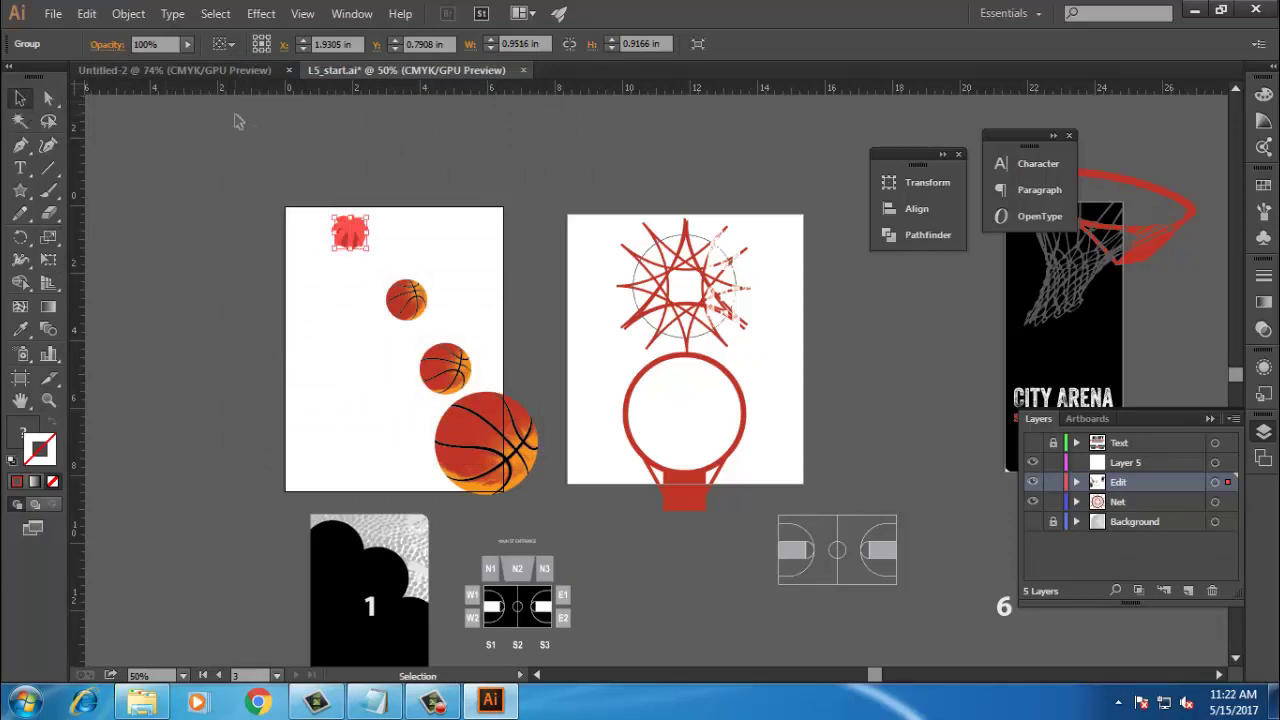
pyautogui.click(234, 120)
# Step: Shift the two middle basketballs slightly up and left to even out the spacing of the diagonal chain
pyautogui.click(462, 352)
pyautogui.moveTo(457, 340)
pyautogui.mouseDown()
pyautogui.moveTo(467, 331)
pyautogui.moveTo(480, 360)
pyautogui.moveTo(469, 358)
pyautogui.mouseUp()
pyautogui.moveTo(402, 303)
pyautogui.mouseDown()
pyautogui.moveTo(410, 310)
pyautogui.moveTo(393, 291)
pyautogui.mouseUp()
pyautogui.click(405, 140)
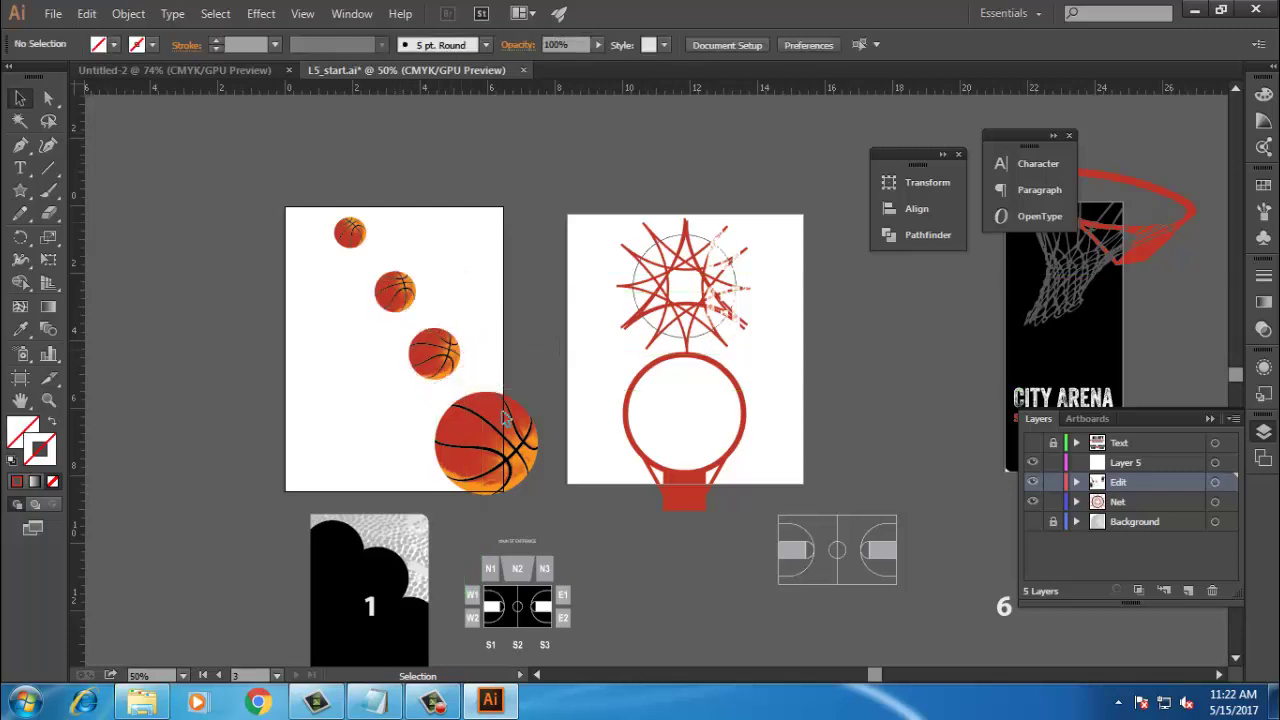
pyautogui.scroll(-2, 363, 192)
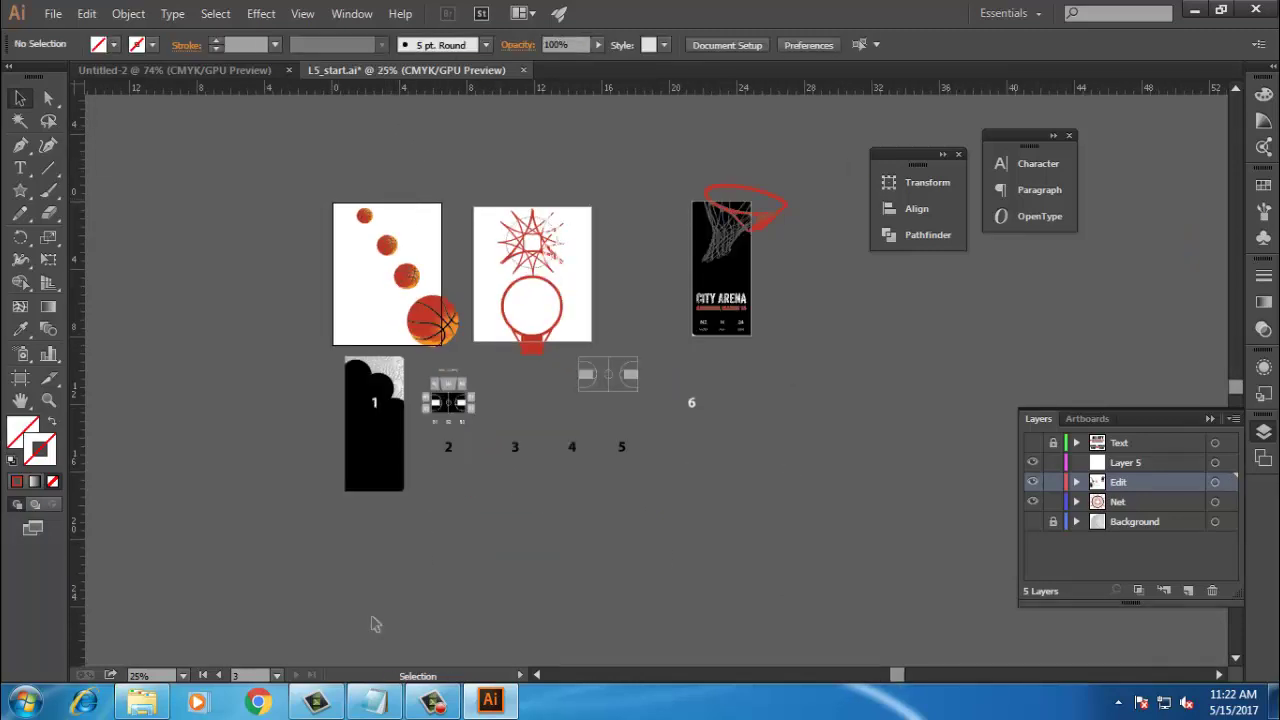
pyautogui.click(434, 700)
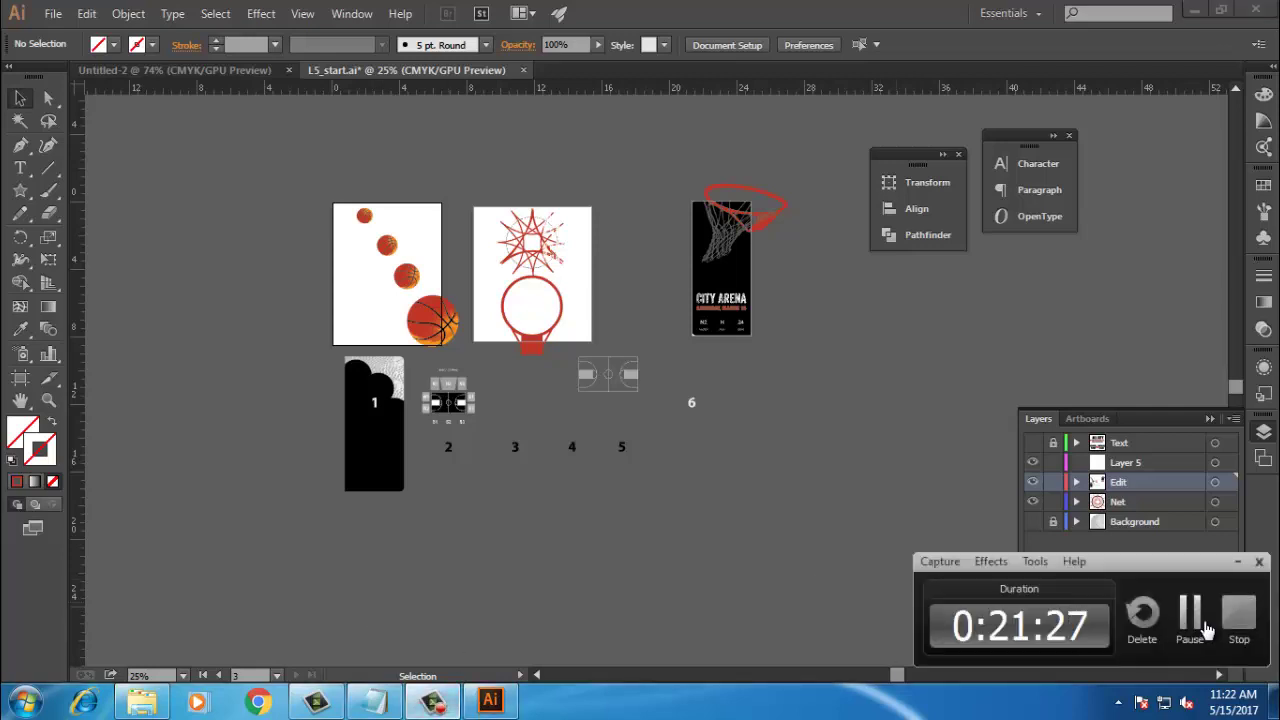
pyautogui.click(1190, 620)
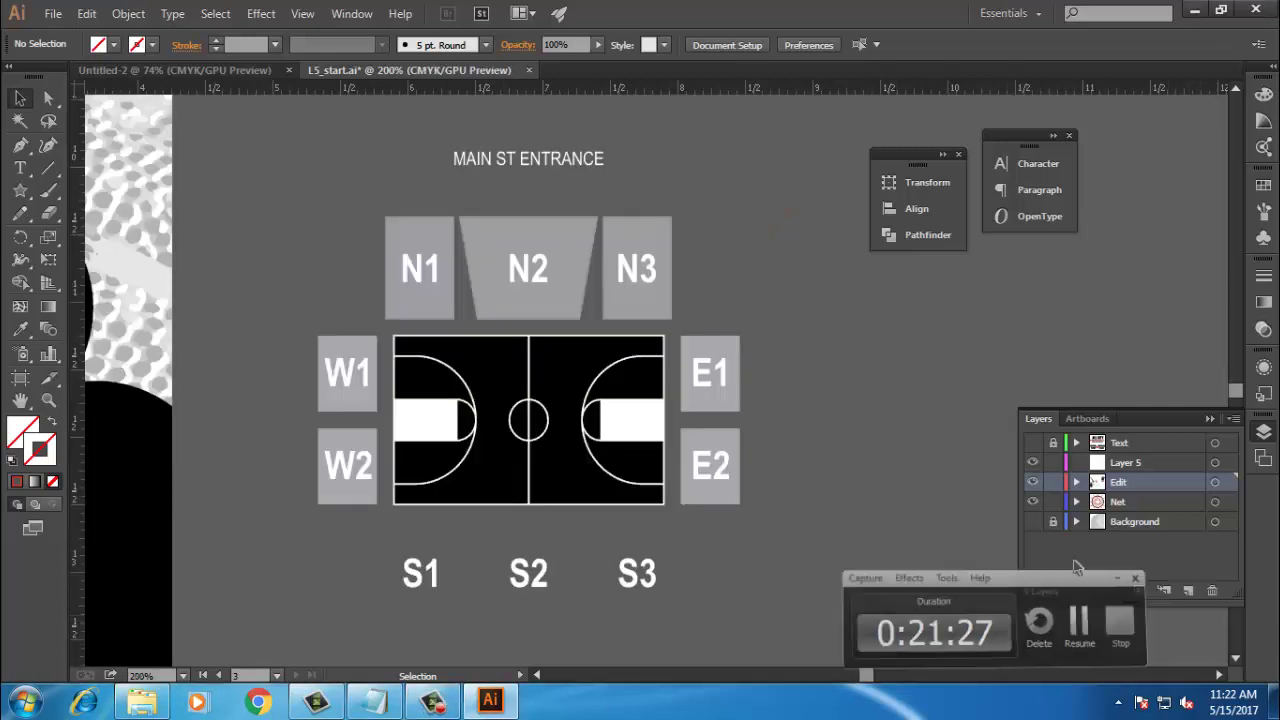
# Step: Inspect the N1 and N2 sections of the seating chart and activate the Shear tool with nothing selected
pyautogui.click(578, 296)
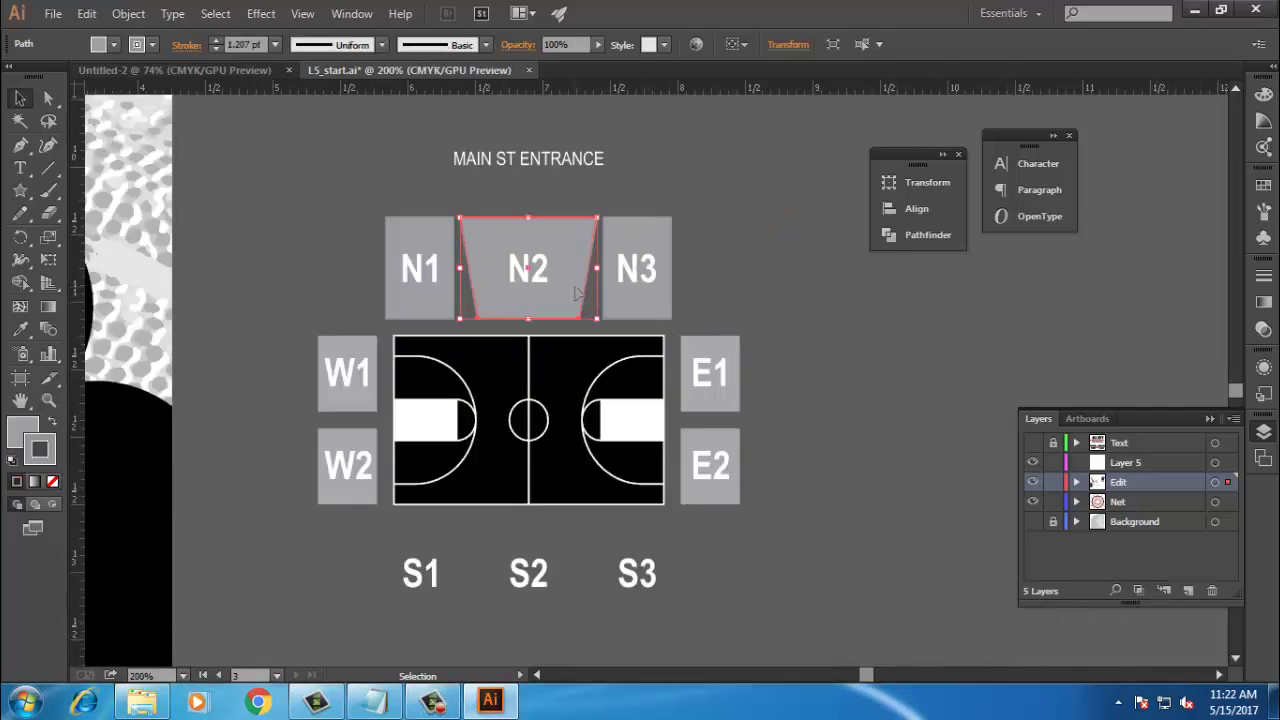
pyautogui.click(422, 270)
pyautogui.click(512, 310)
pyautogui.click(358, 330)
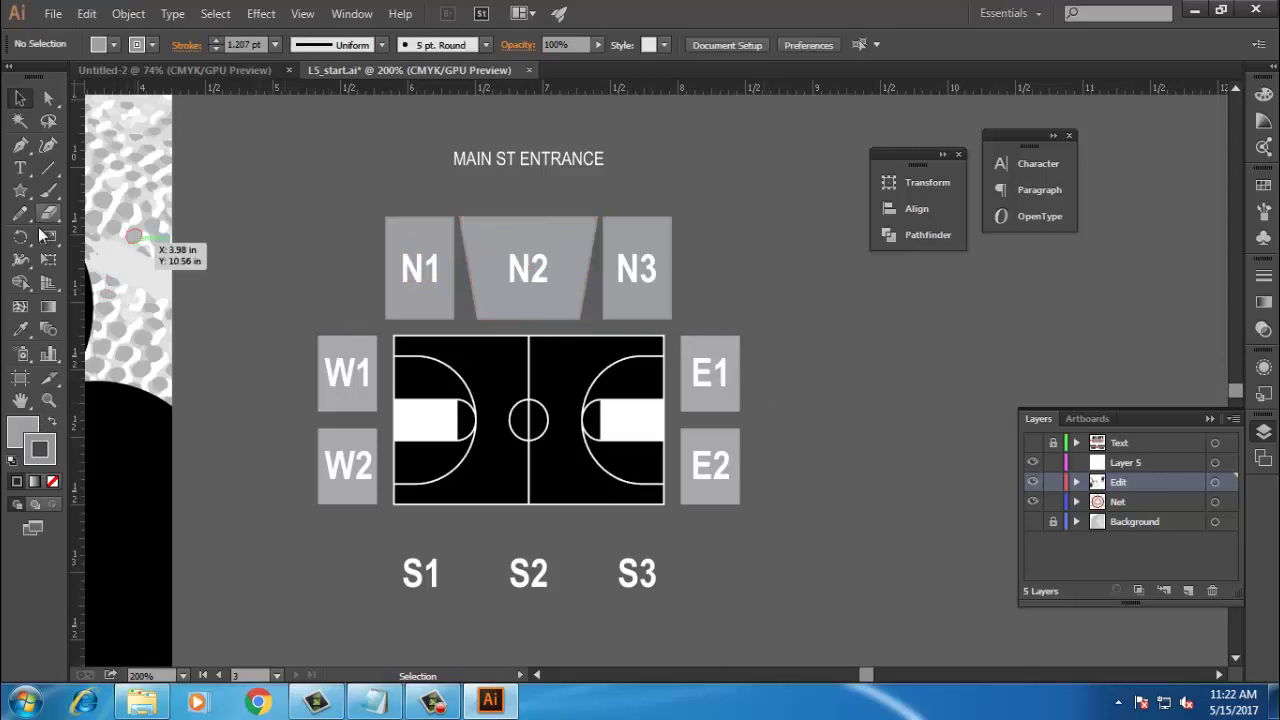
pyautogui.click(49, 238)
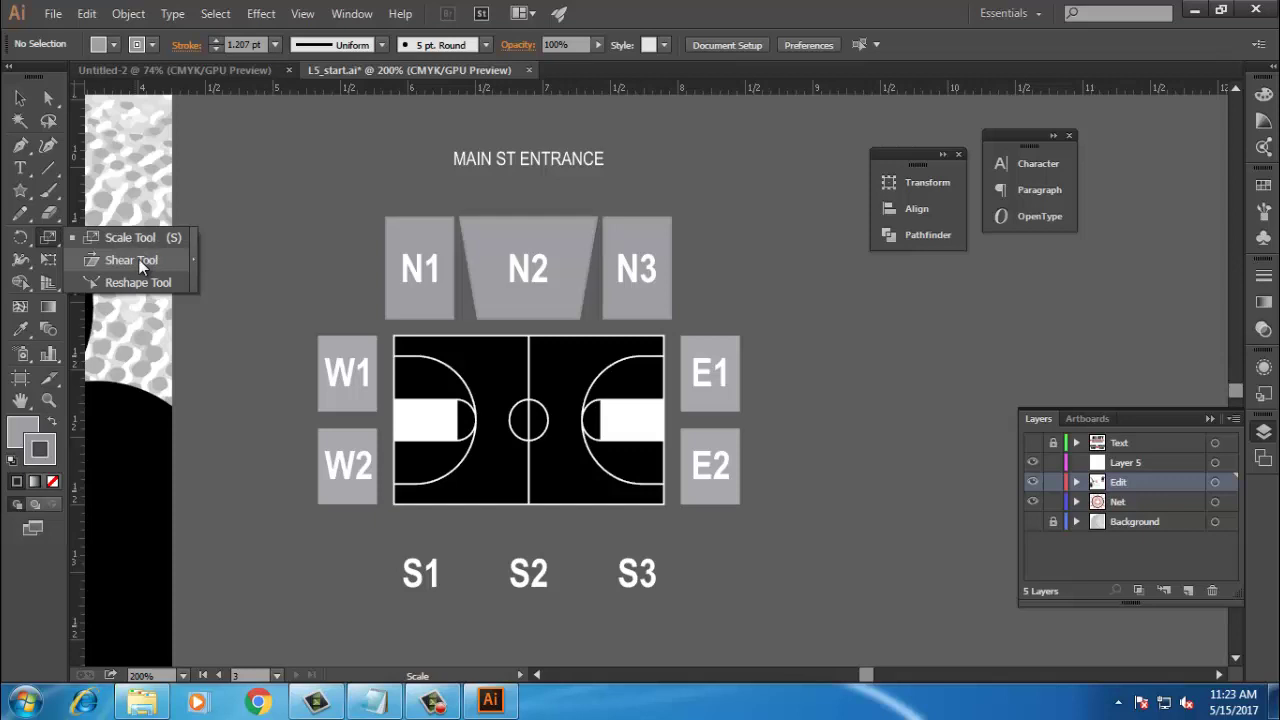
pyautogui.click(139, 261)
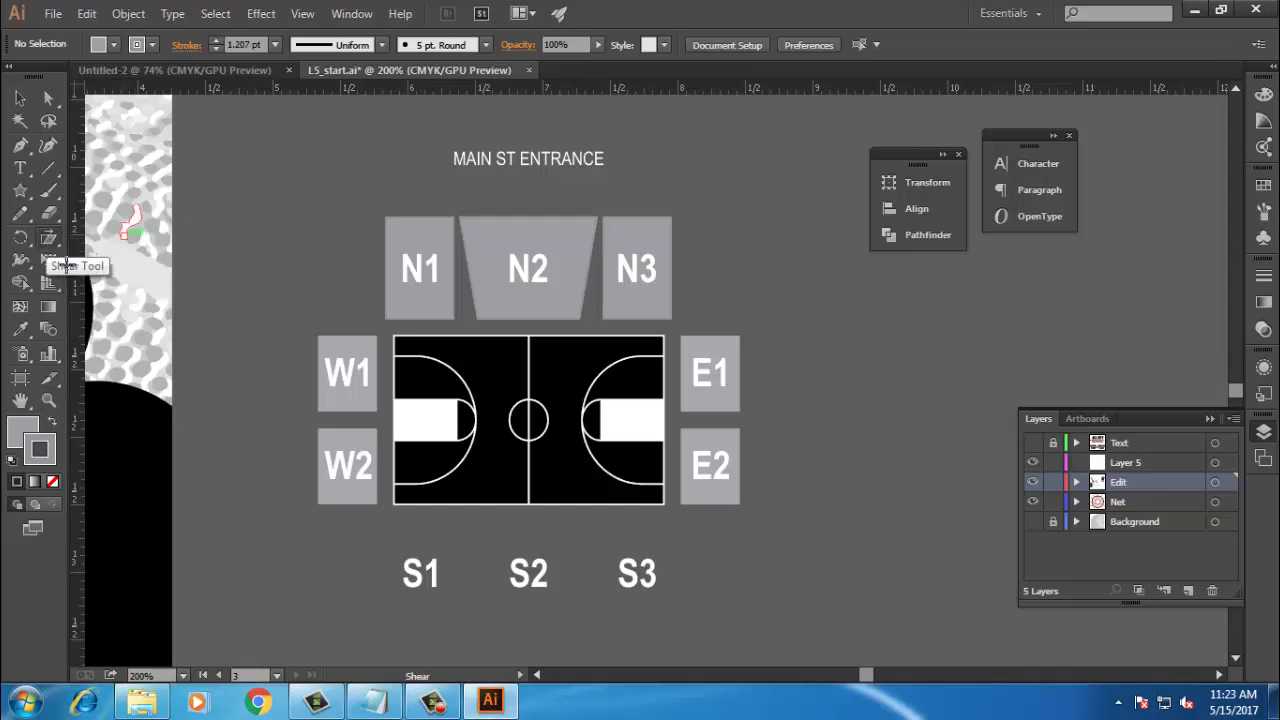
# Step: Switch to Notepad, replace the note's text with "Shear Tool", and put the Notepad window away
pyautogui.click(373, 703)
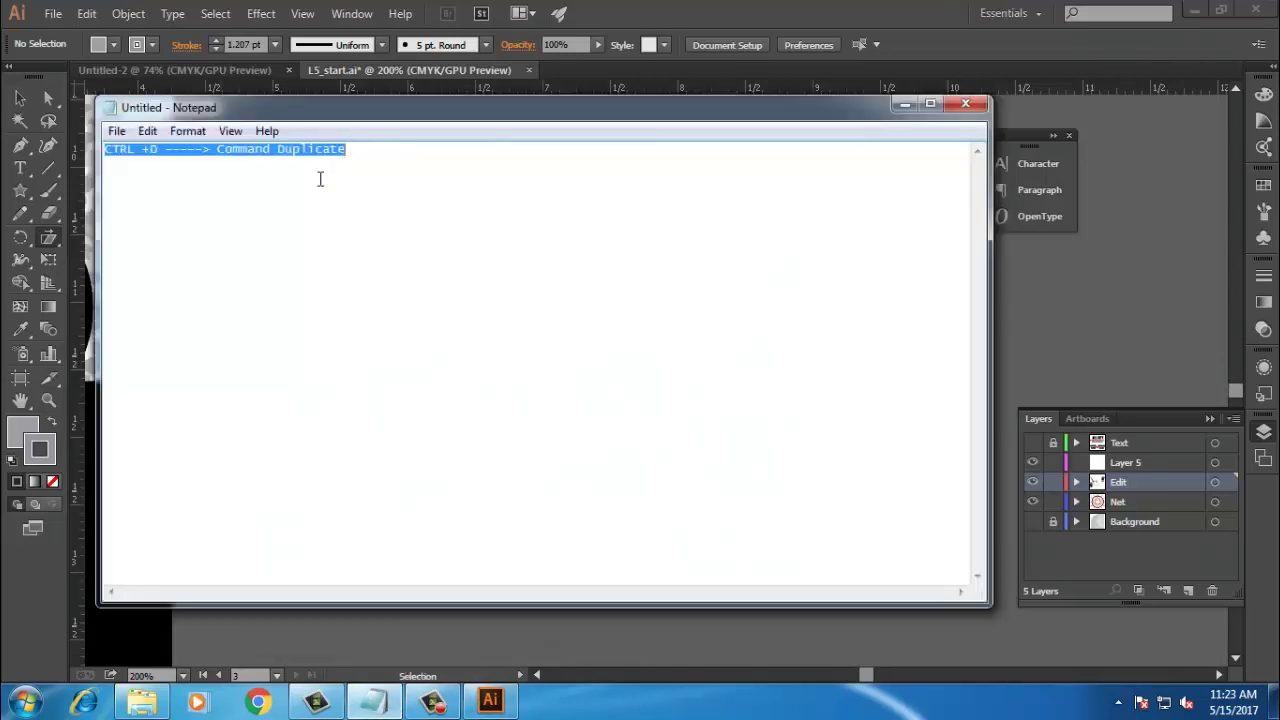
pyautogui.press('BackSpace')
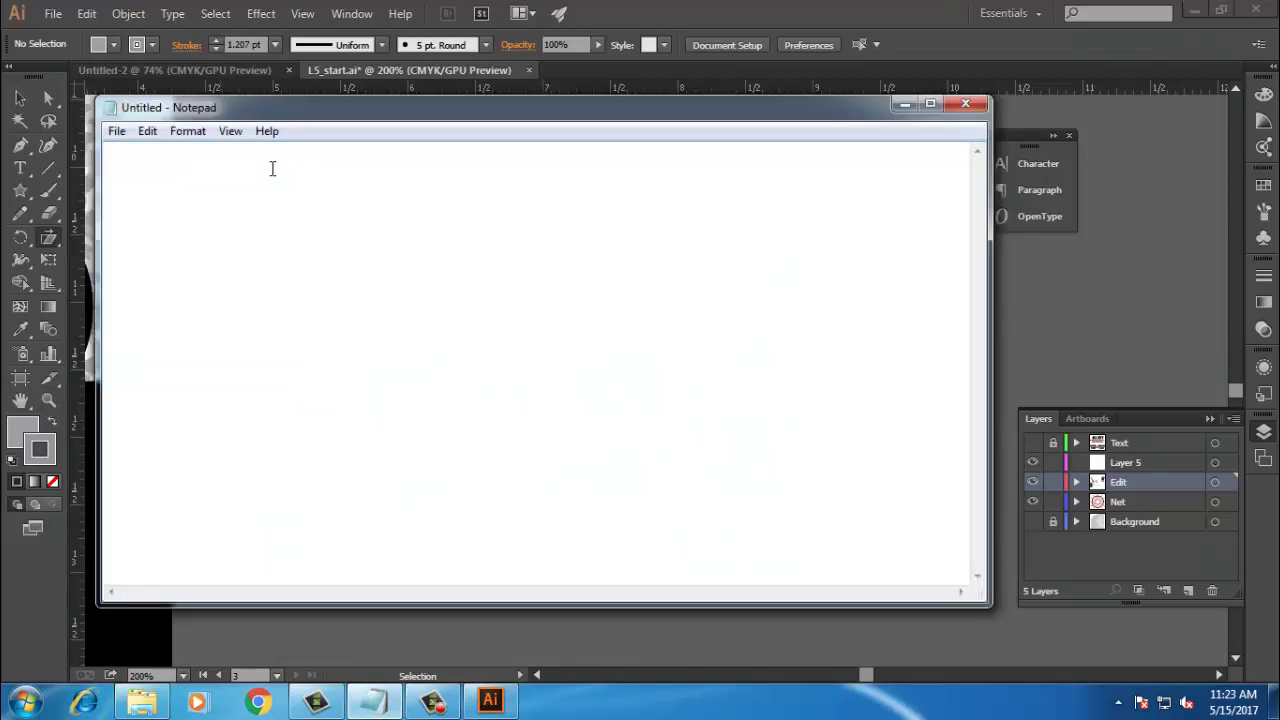
pyautogui.write('Shear Tool')
pyautogui.moveTo(211, 145); pyautogui.dragTo(104, 150)
pyautogui.click(187, 153)
pyautogui.click(903, 105)
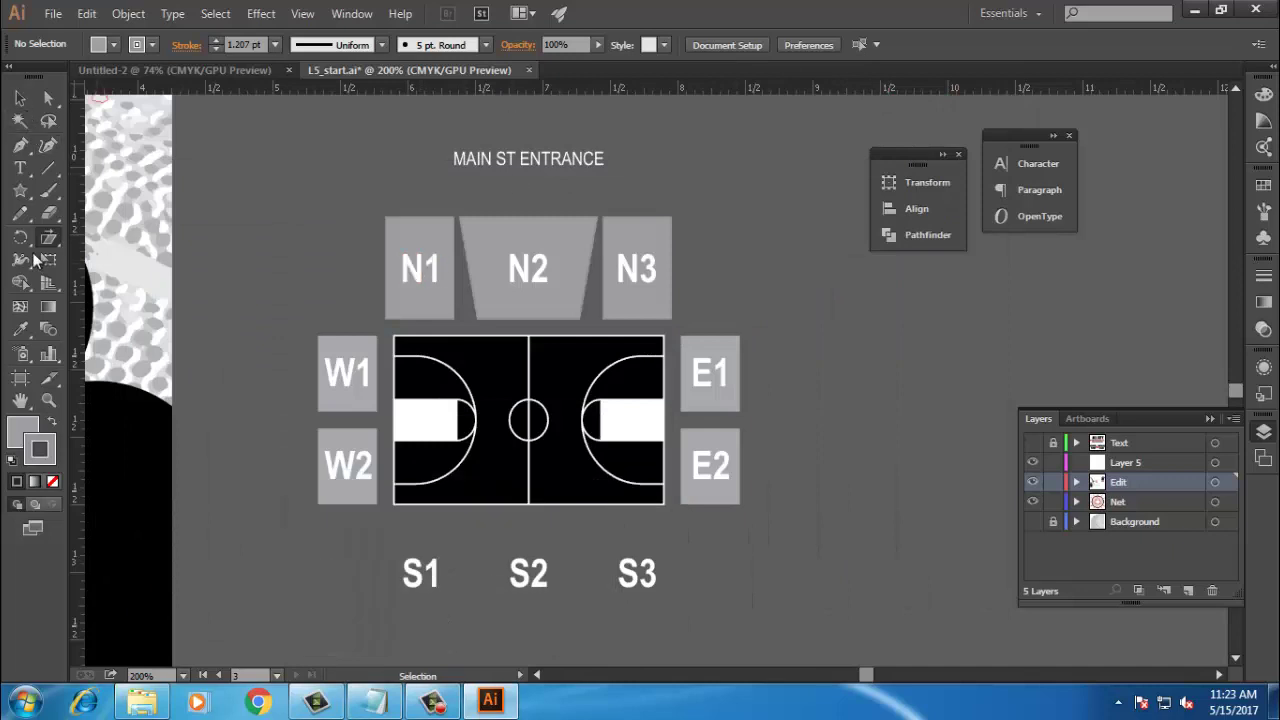
# Step: Shear the N1 seating section horizontally about its center so its lower edge slants inward to meet N2's lower corner
pyautogui.click(20, 98)
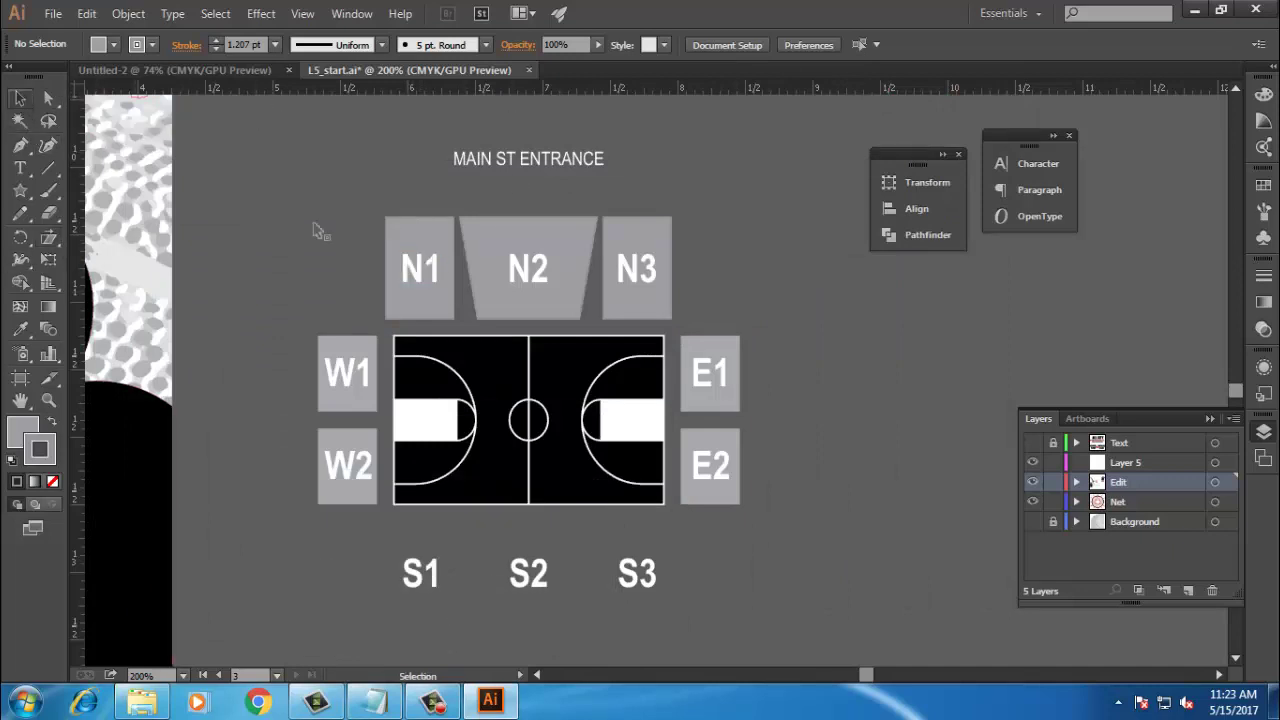
pyautogui.click(408, 232)
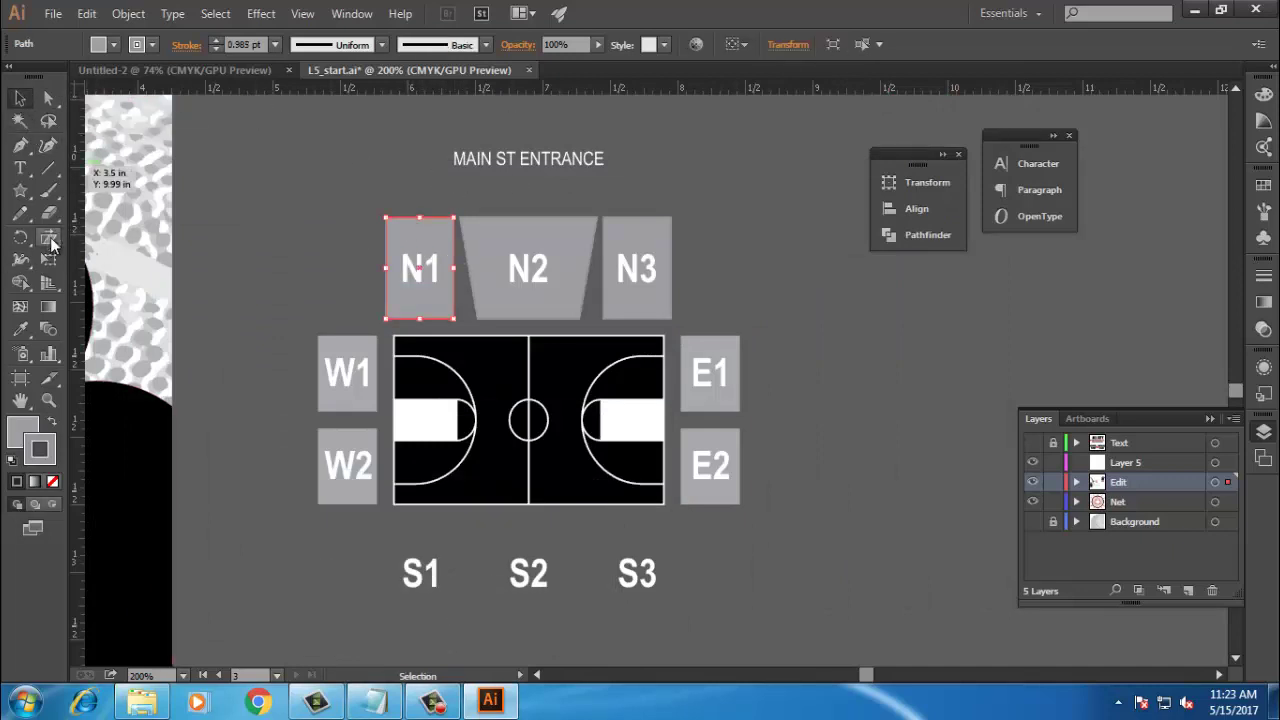
pyautogui.click(50, 240)
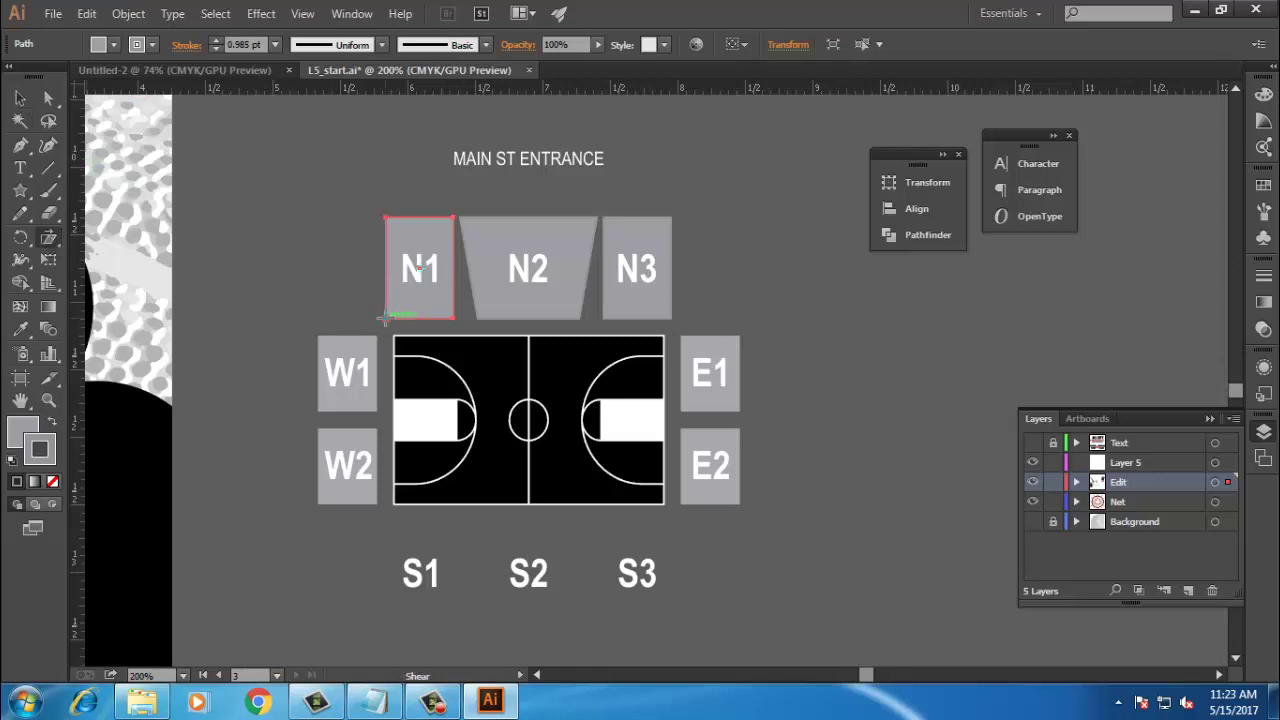
pyautogui.moveTo(384, 318); pyautogui.dragTo(414, 316)
pyautogui.click(19, 98)
pyautogui.click(766, 249)
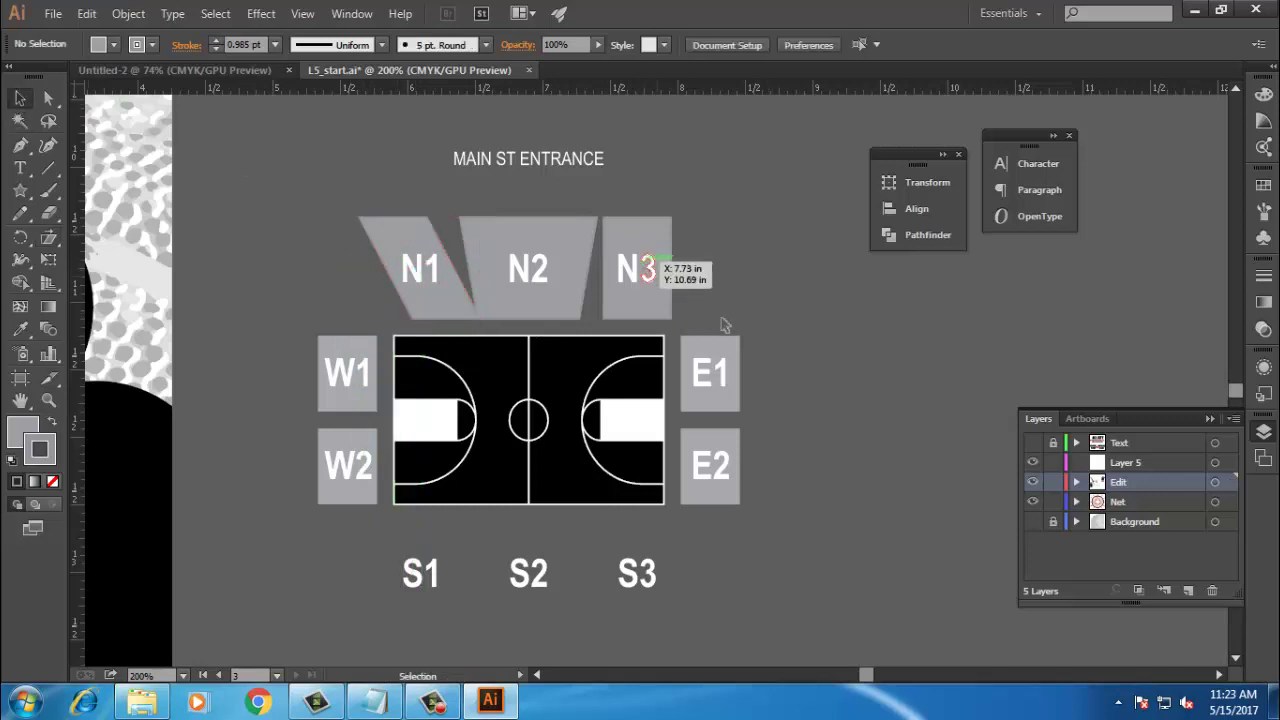
# Step: Shear the N3 seating section horizontally about its center so its lower edge slants inward to N2, mirroring N1
pyautogui.click(661, 236)
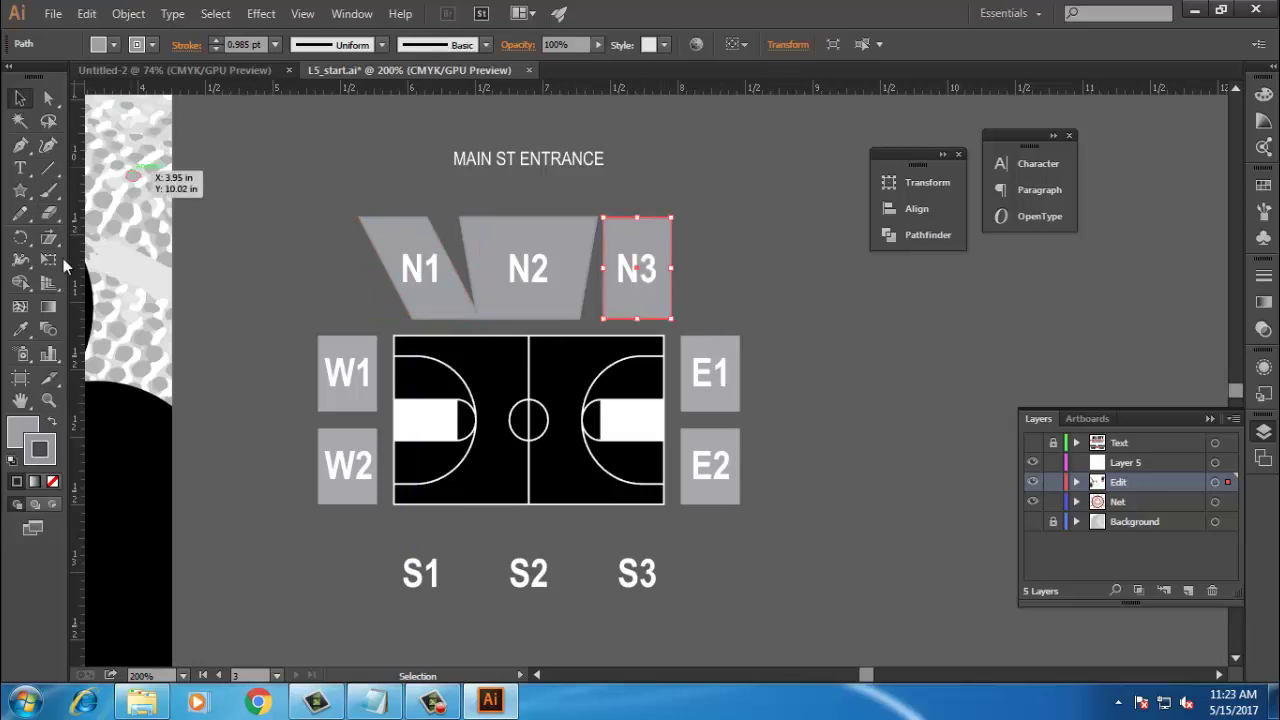
pyautogui.click(50, 240)
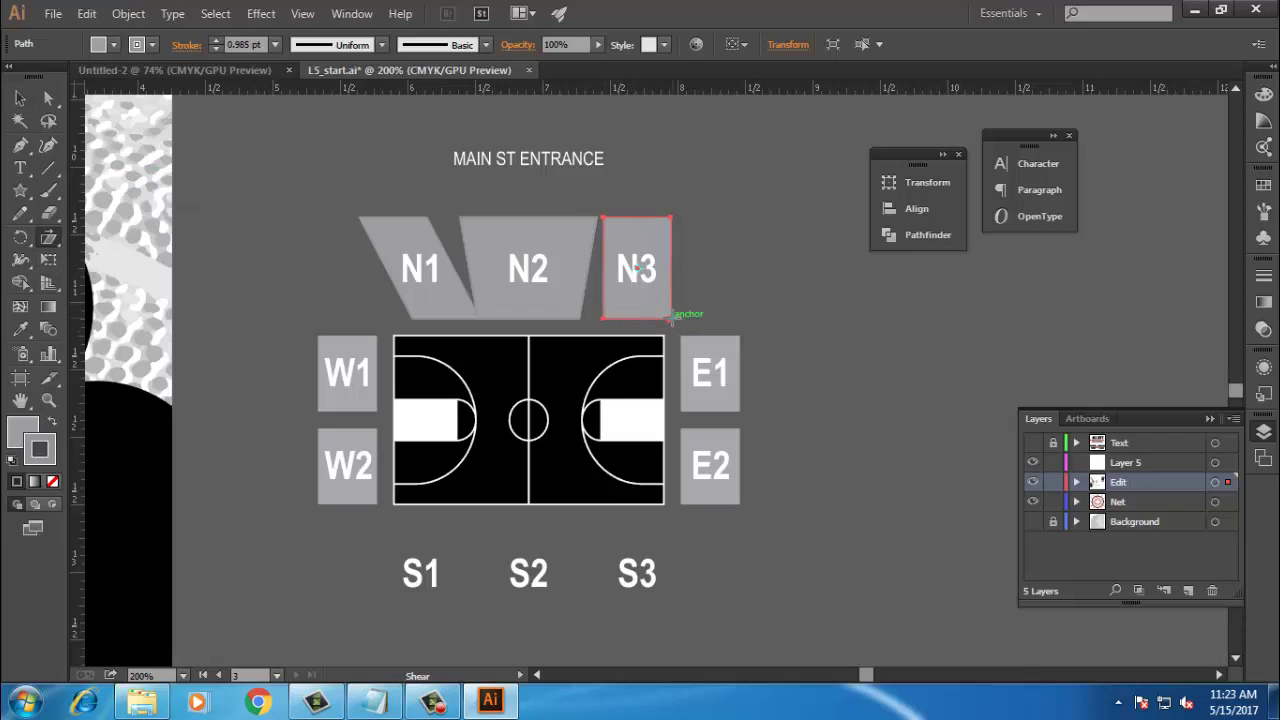
pyautogui.moveTo(670, 318); pyautogui.dragTo(653, 322)
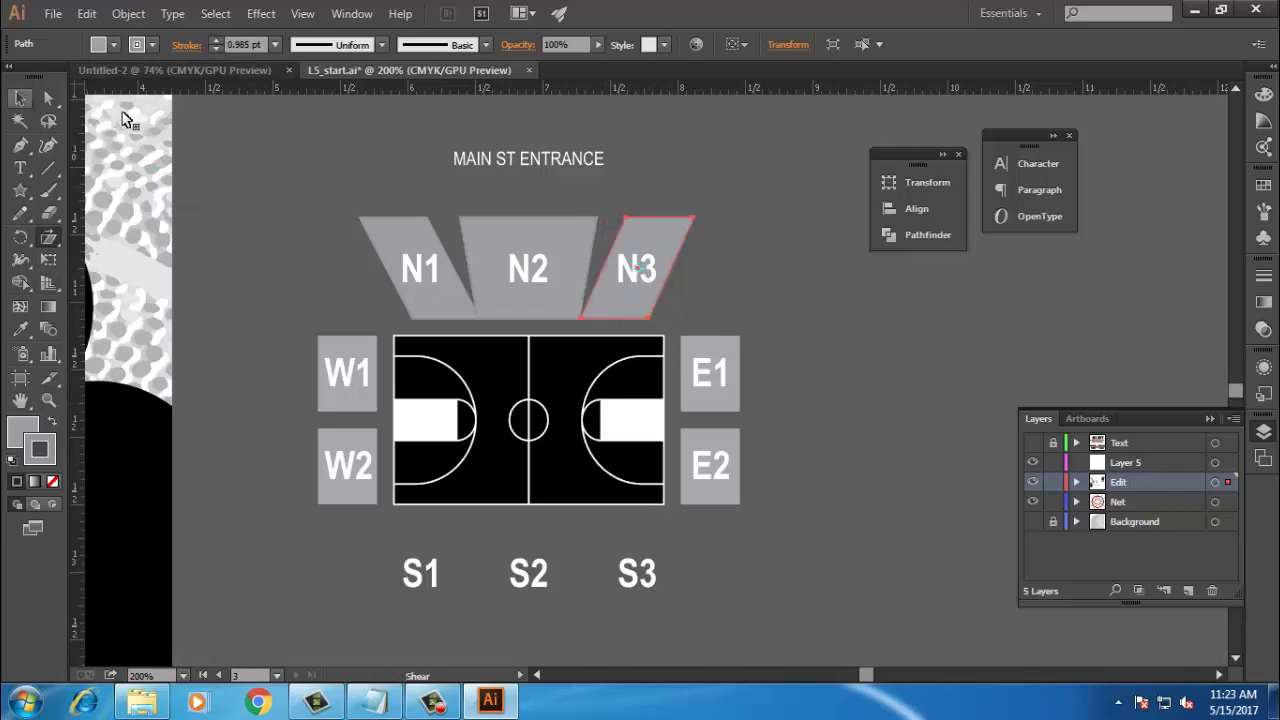
pyautogui.press('v')
pyautogui.click(366, 140)
# Step: Examine the sheared seating chart among the surrounding artwork, and the hoop and net on the City Arena ticket
pyautogui.moveTo(146, 257); pyautogui.dragTo(655, 308)
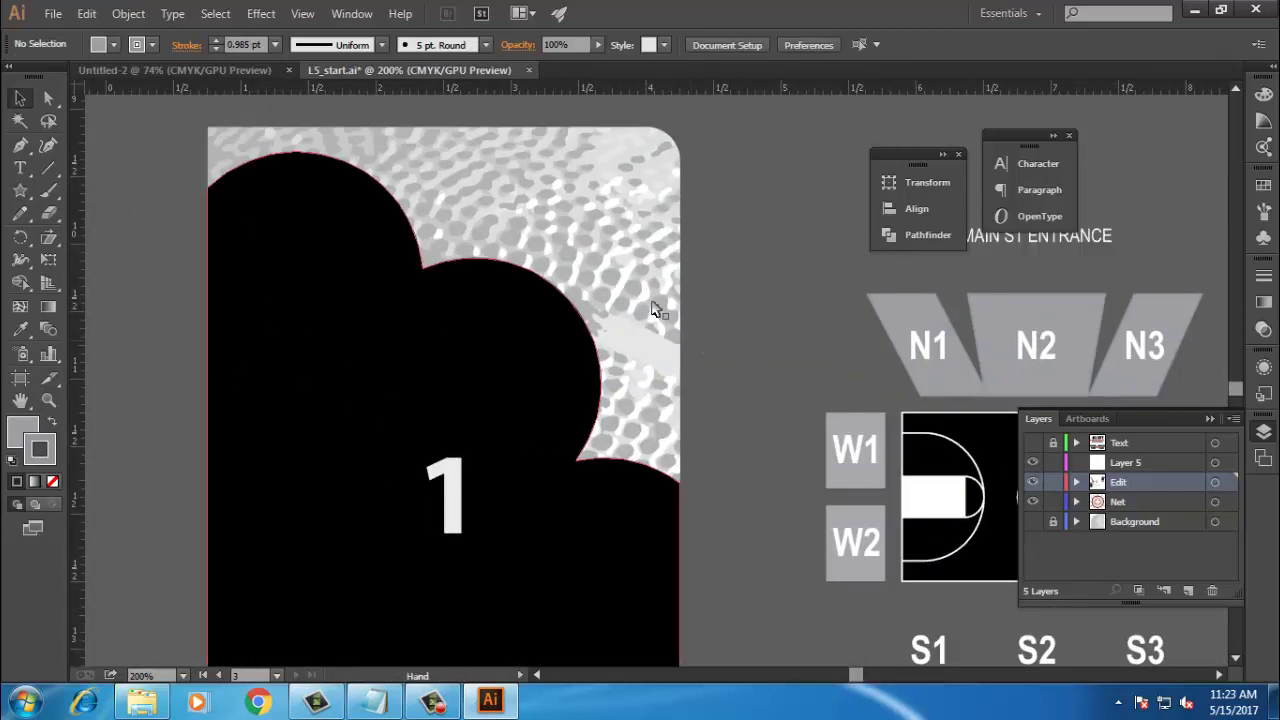
pyautogui.hotkey('ctrl', '-')
pyautogui.hotkey('ctrl', '-')
pyautogui.hotkey('ctrl', '-')
pyautogui.hotkey('ctrl', '-')
pyautogui.scroll(2, 423, 449)
pyautogui.hotkey('ctrl', '+')
pyautogui.hotkey('ctrl', '+')
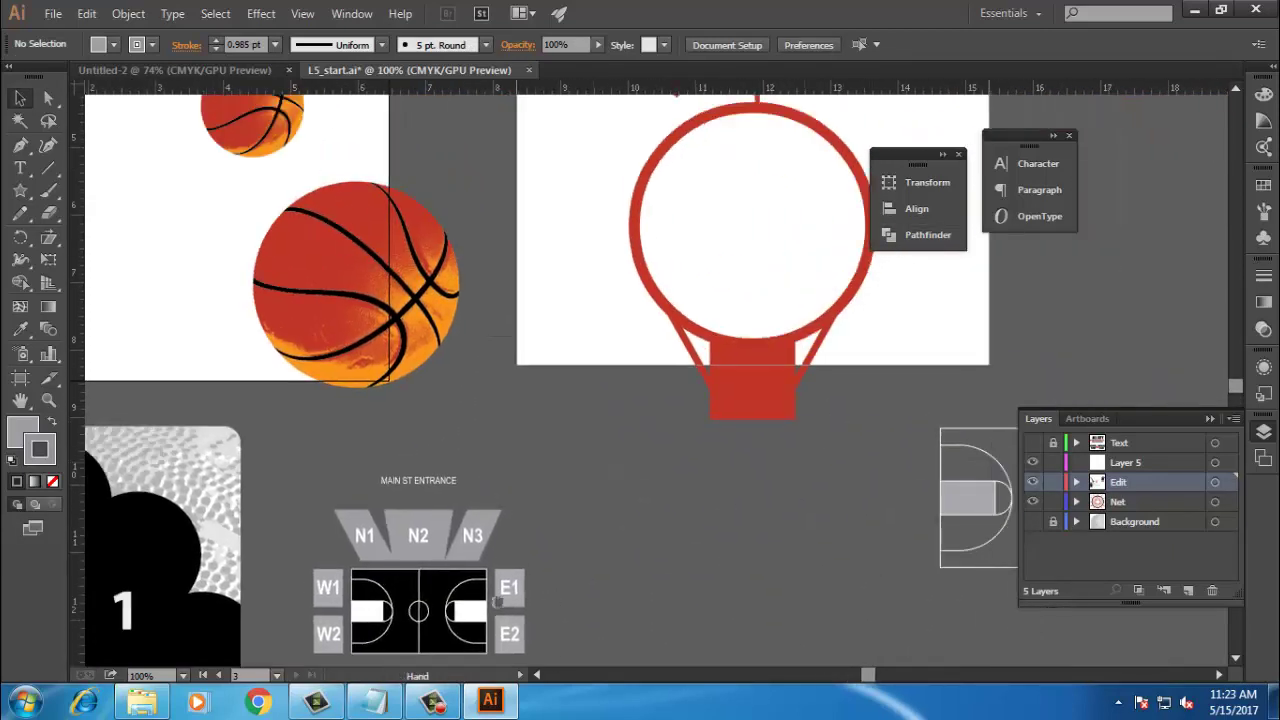
pyautogui.moveTo(497, 600); pyautogui.dragTo(706, 185)
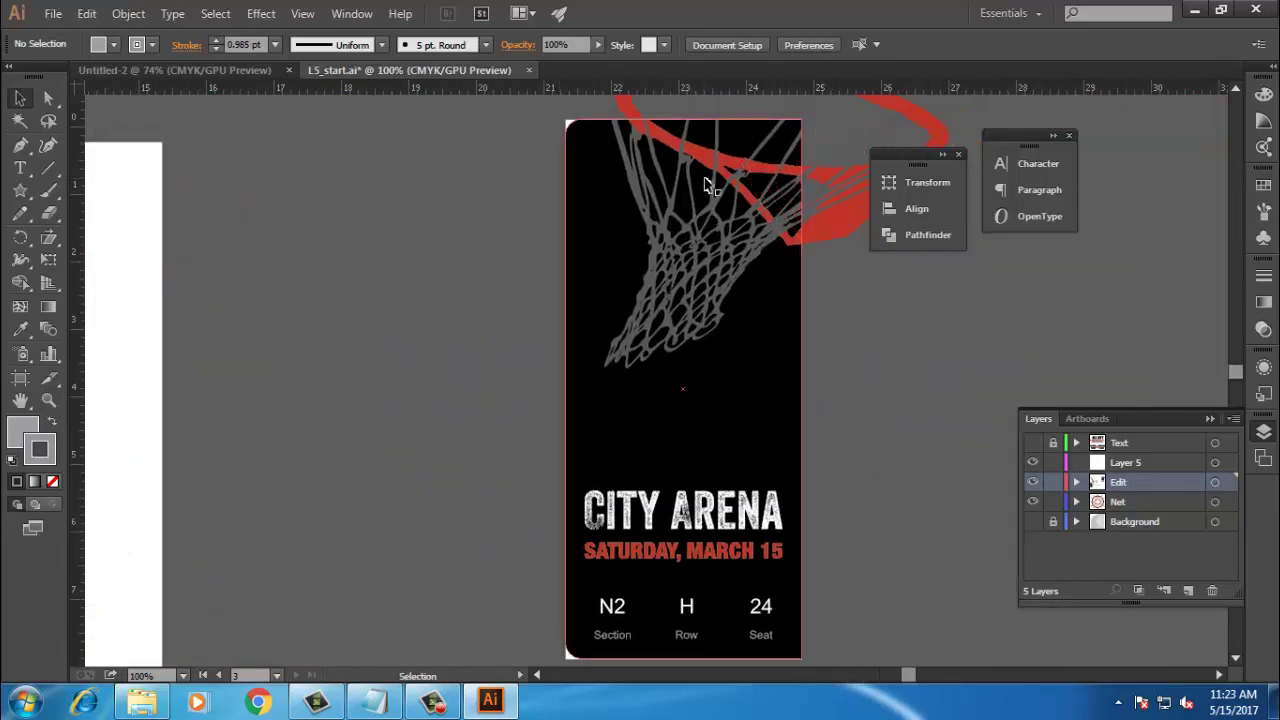
pyautogui.press('space')
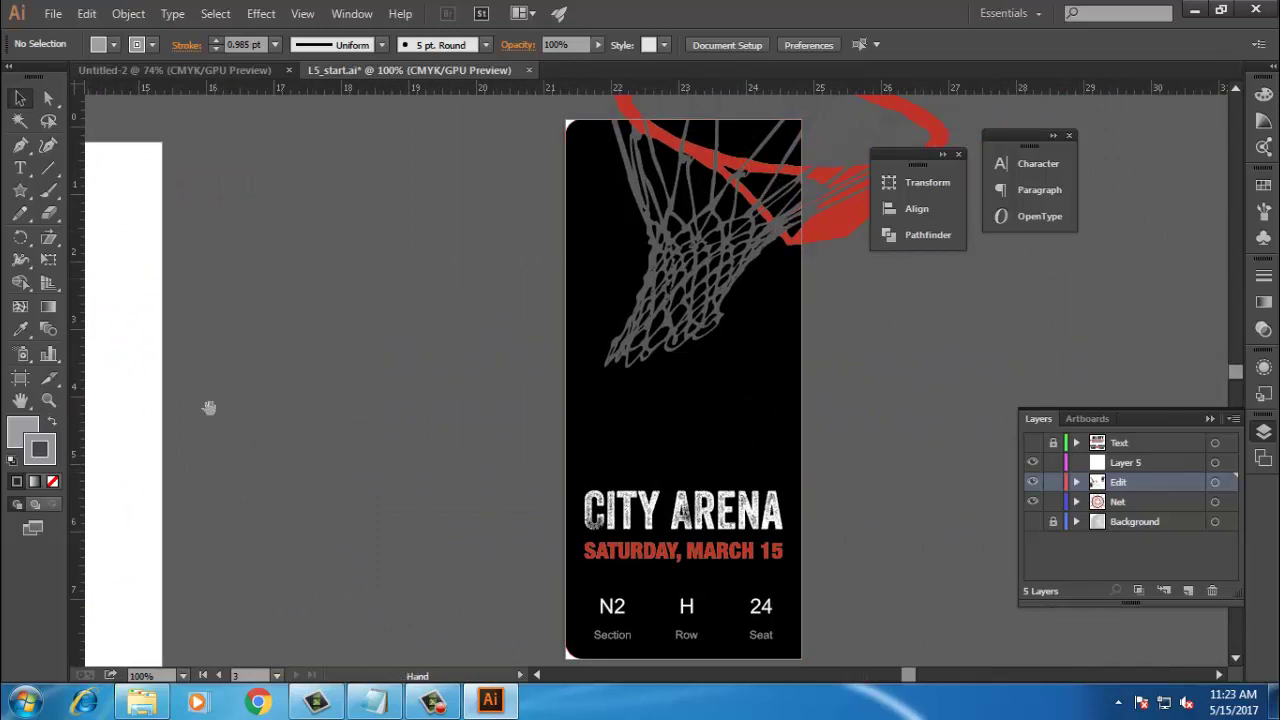
pyautogui.moveTo(209, 407); pyautogui.dragTo(368, 362)
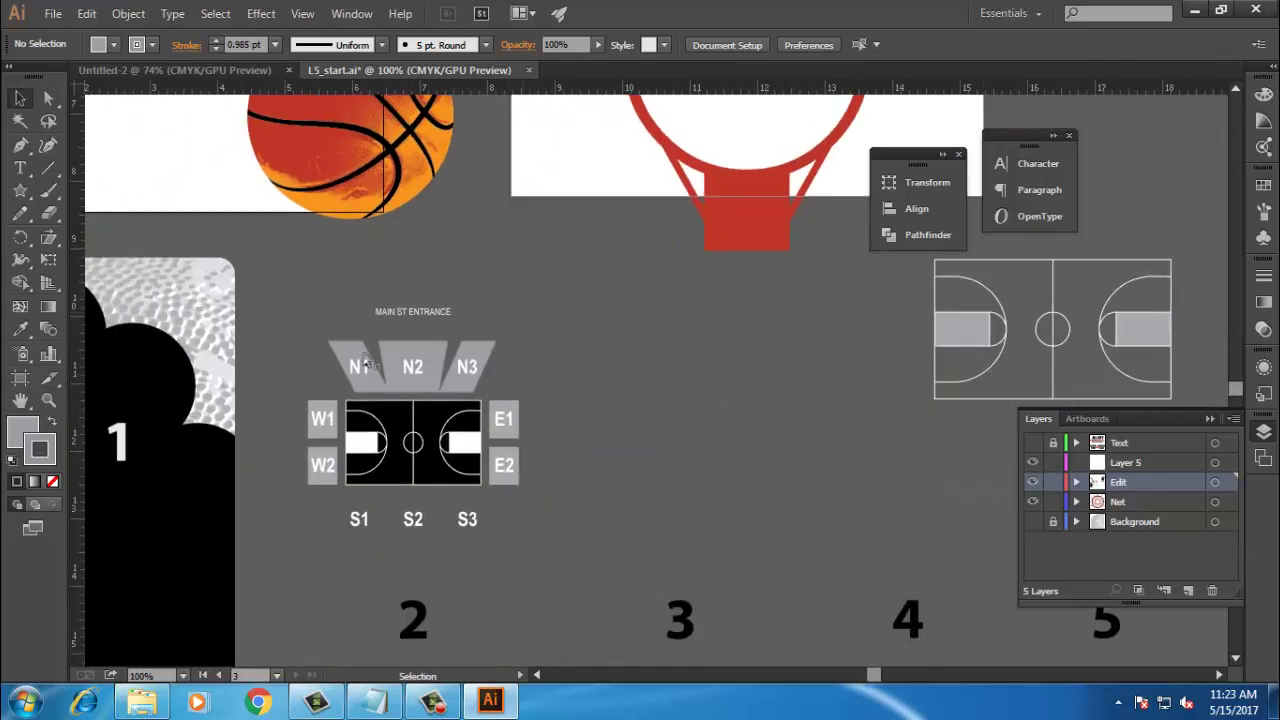
pyautogui.click(362, 364)
pyautogui.click(261, 13)
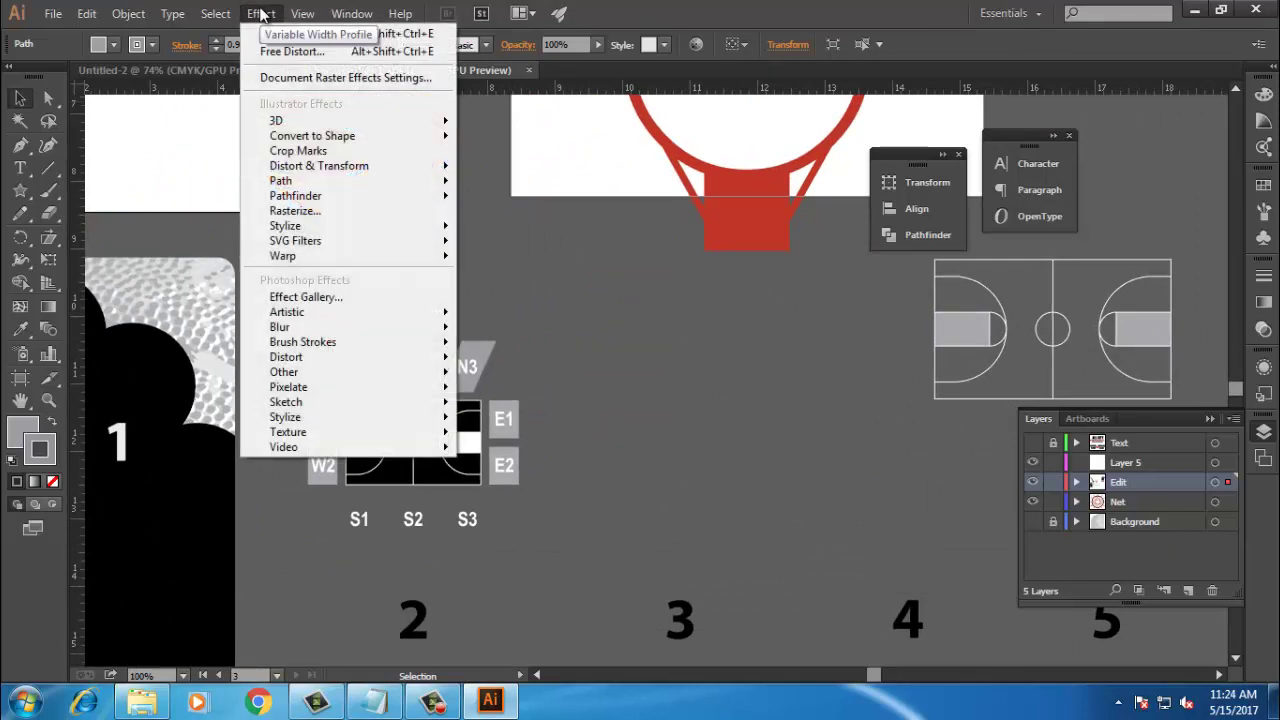
pyautogui.moveTo(360, 166)
pyautogui.click(534, 170)
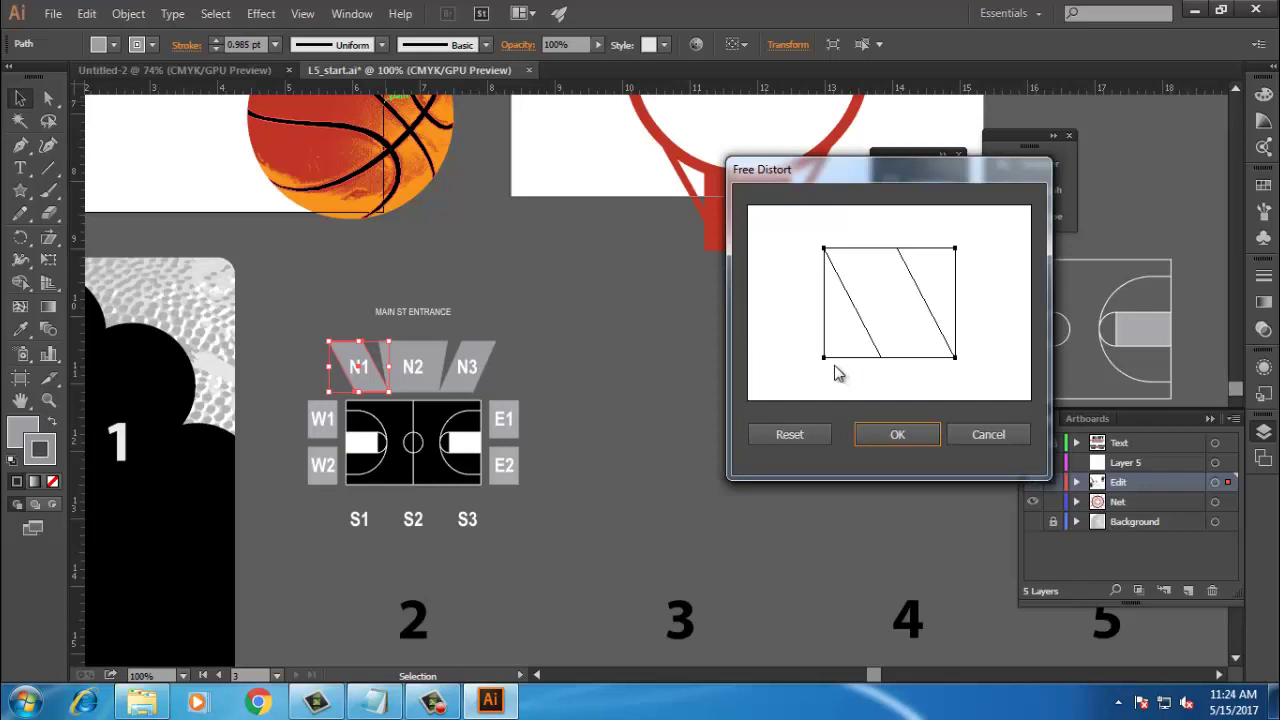
pyautogui.click(988, 434)
# Step: Try to shear the N1 seating section freely about its center, and undo the trial shear
pyautogui.moveTo(48, 237); pyautogui.dragTo(168, 241)
pyautogui.moveTo(53, 238); pyautogui.dragTo(138, 266)
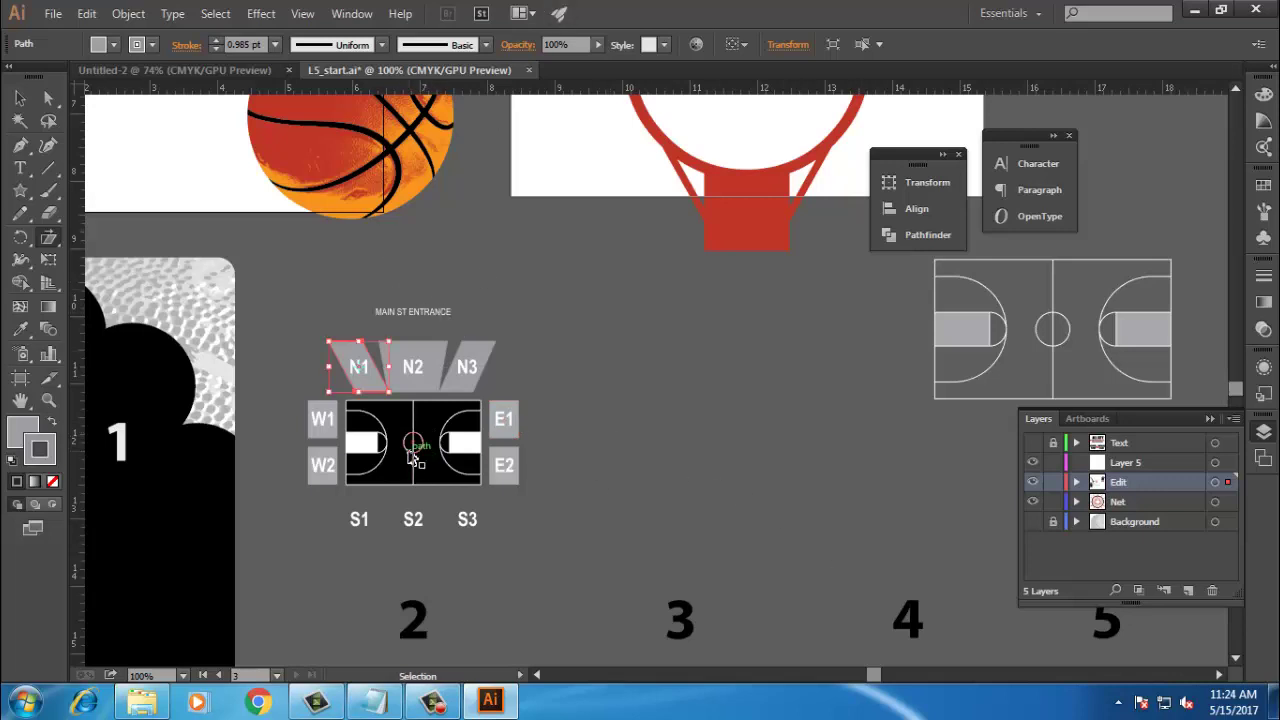
pyautogui.scroll(1, 363, 450)
pyautogui.scroll(3, 447, 410)
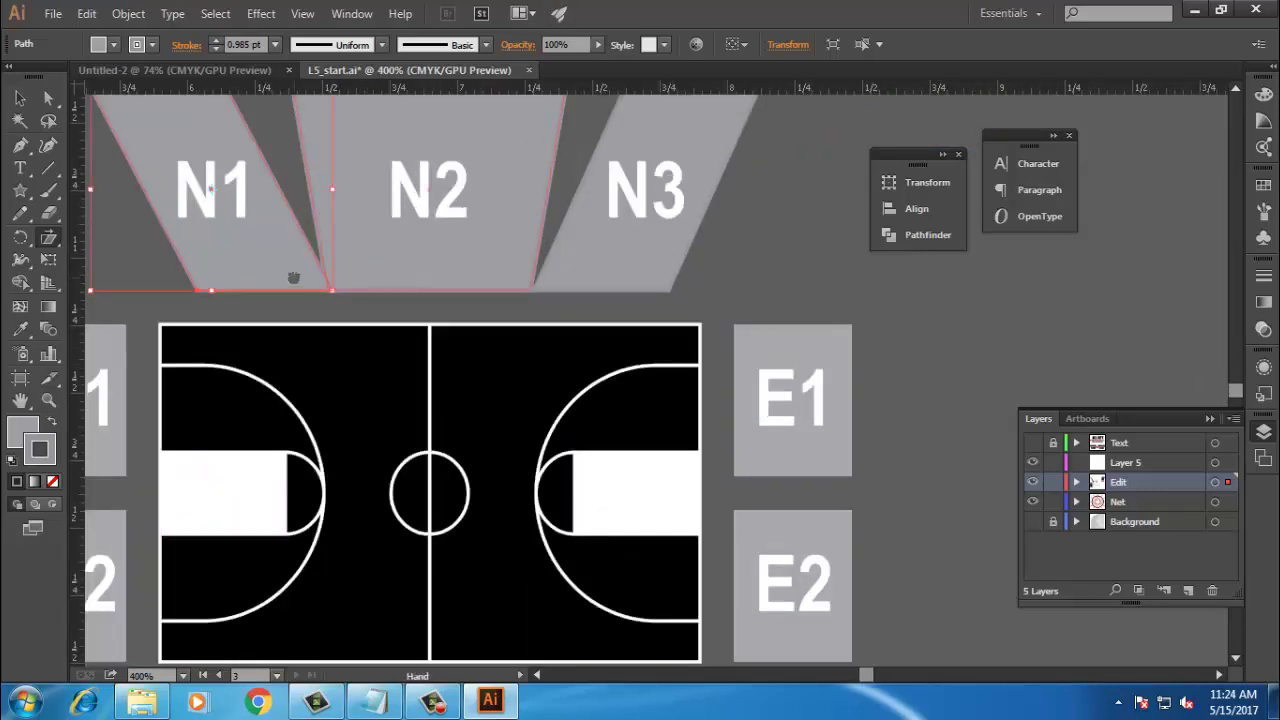
pyautogui.moveTo(291, 277); pyautogui.dragTo(434, 360)
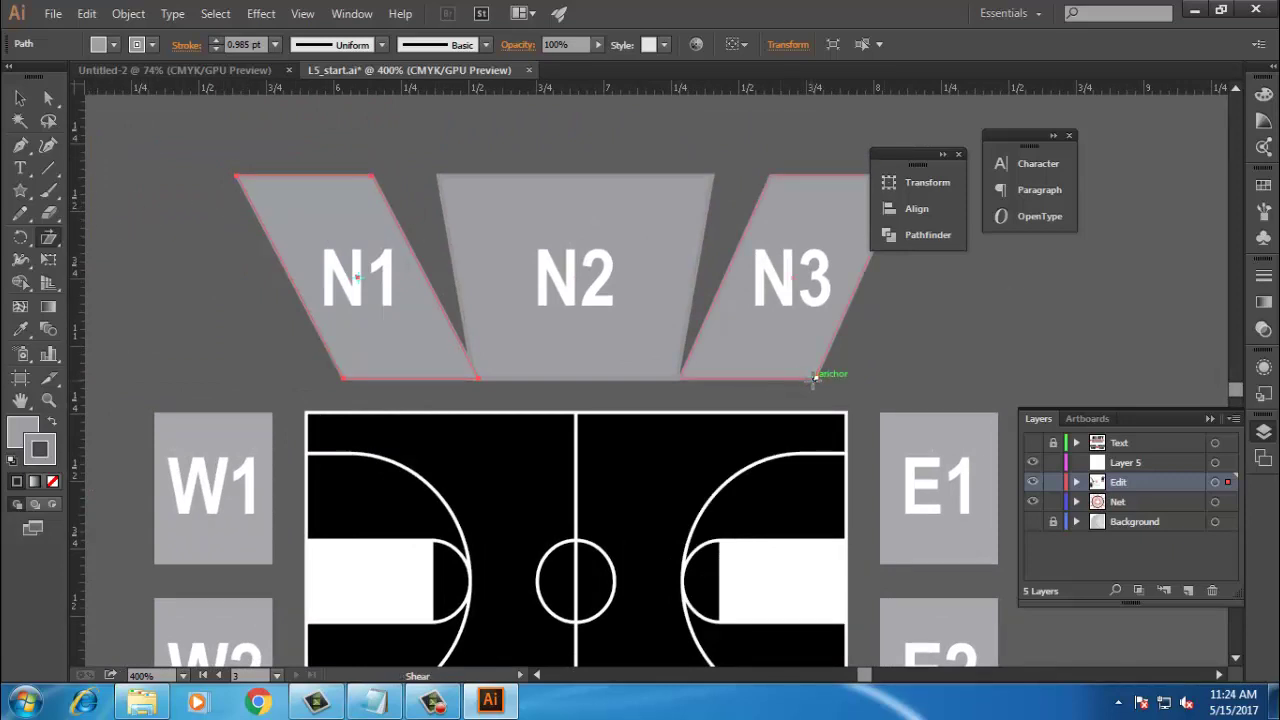
pyautogui.press('ctrl')
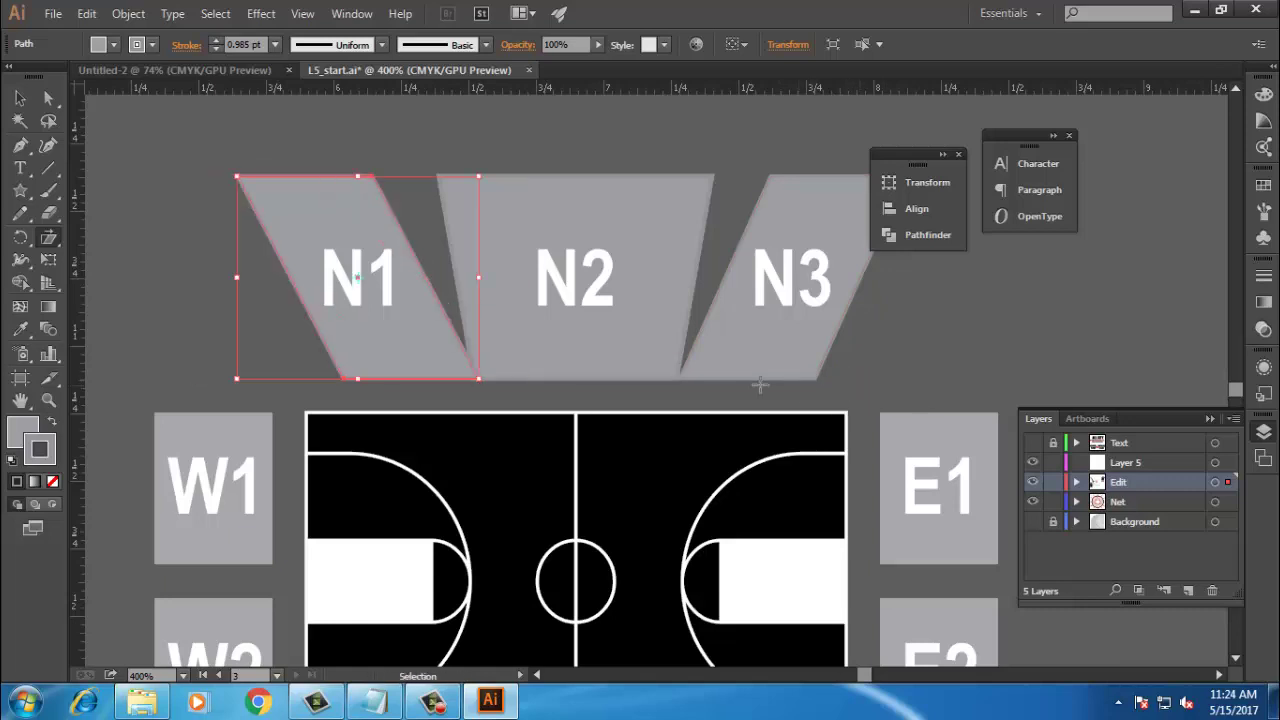
pyautogui.moveTo(342, 376); pyautogui.dragTo(303, 364)
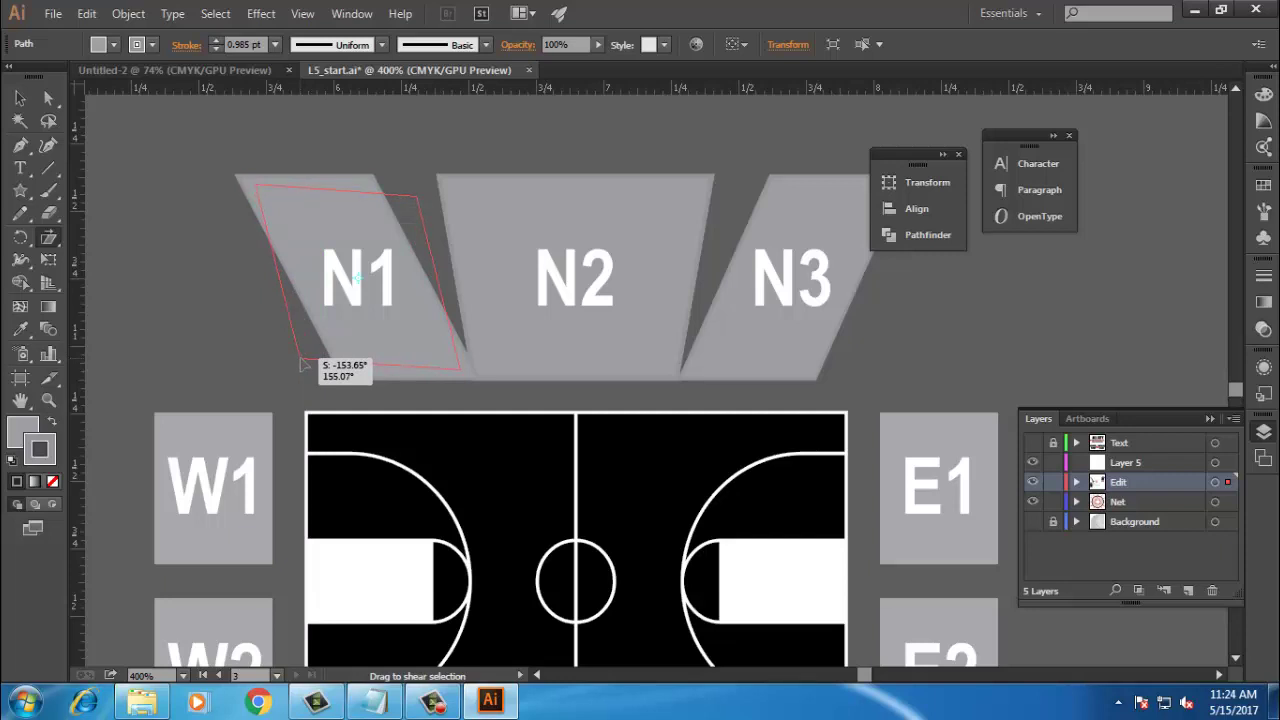
pyautogui.moveTo(303, 365); pyautogui.dragTo(340, 378)
pyautogui.press('shift')
pyautogui.press('v')
pyautogui.hotkey('ctrl', 'z')
pyautogui.hotkey('ctrl', 'z')
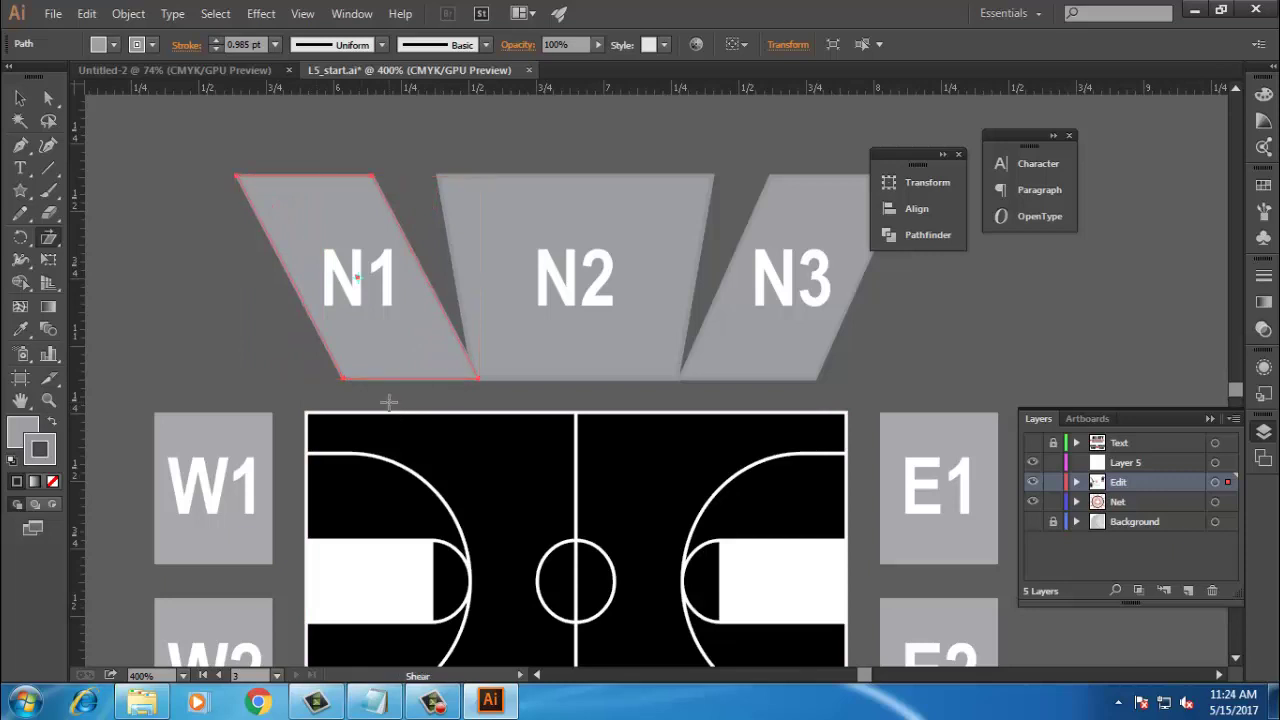
# Step: Highlight the "Free Transform Tool" line in the Notepad note and put the Notepad window away to return to the artwork
pyautogui.scroll(-3, 585, 328)
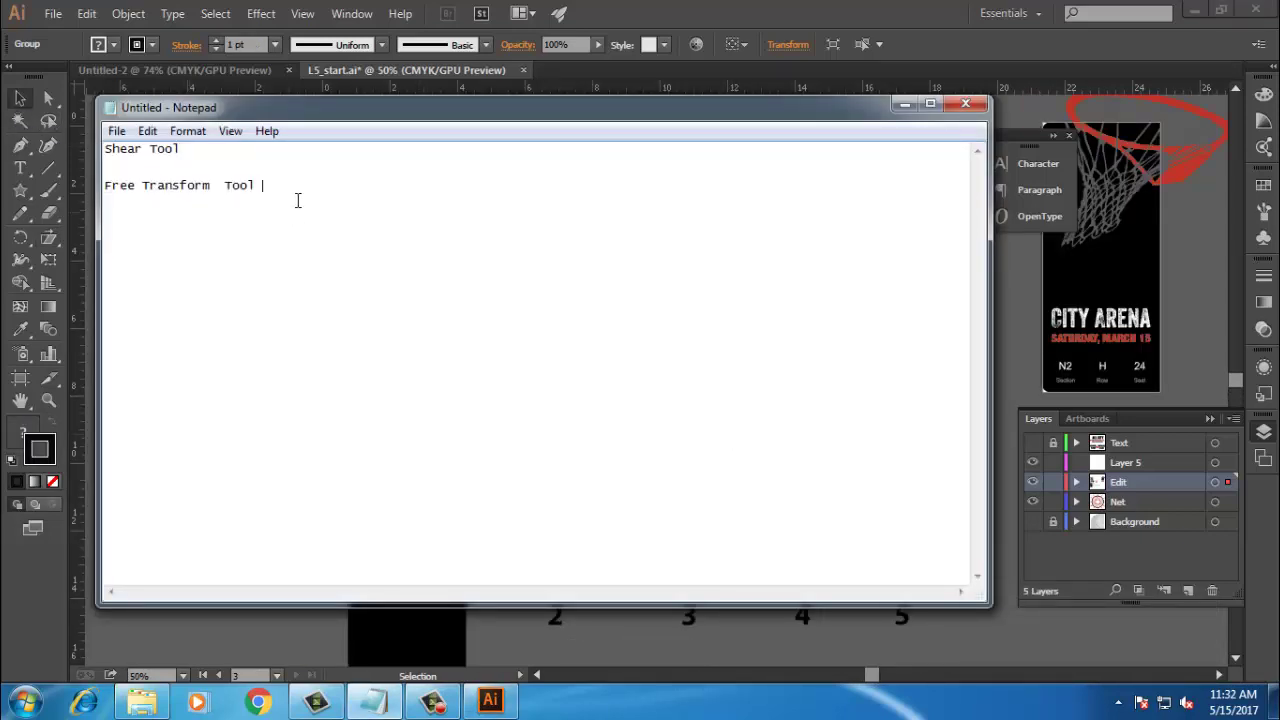
pyautogui.moveTo(270, 188); pyautogui.dragTo(102, 188)
pyautogui.click(903, 104)
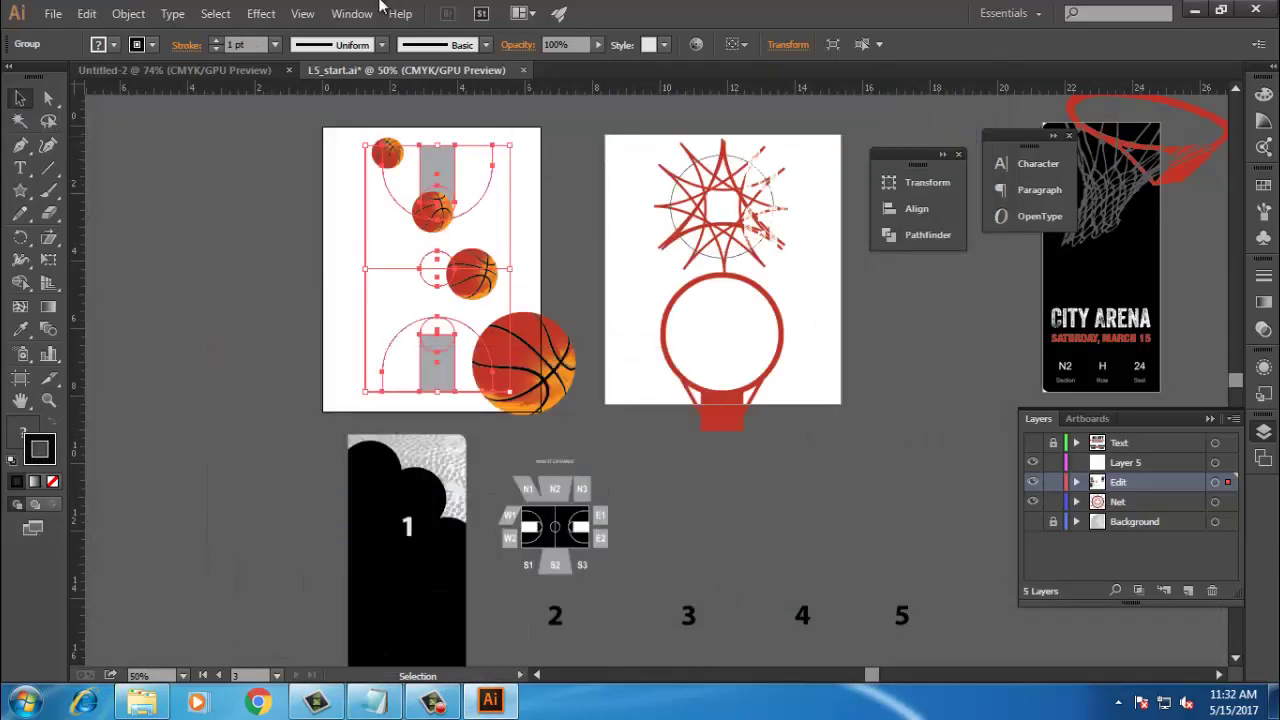
# Step: Perspective-distort the basketball court group with the Free Transform tool, spreading its bottom corners symmetrically well past the artboard's edges
pyautogui.click(48, 259)
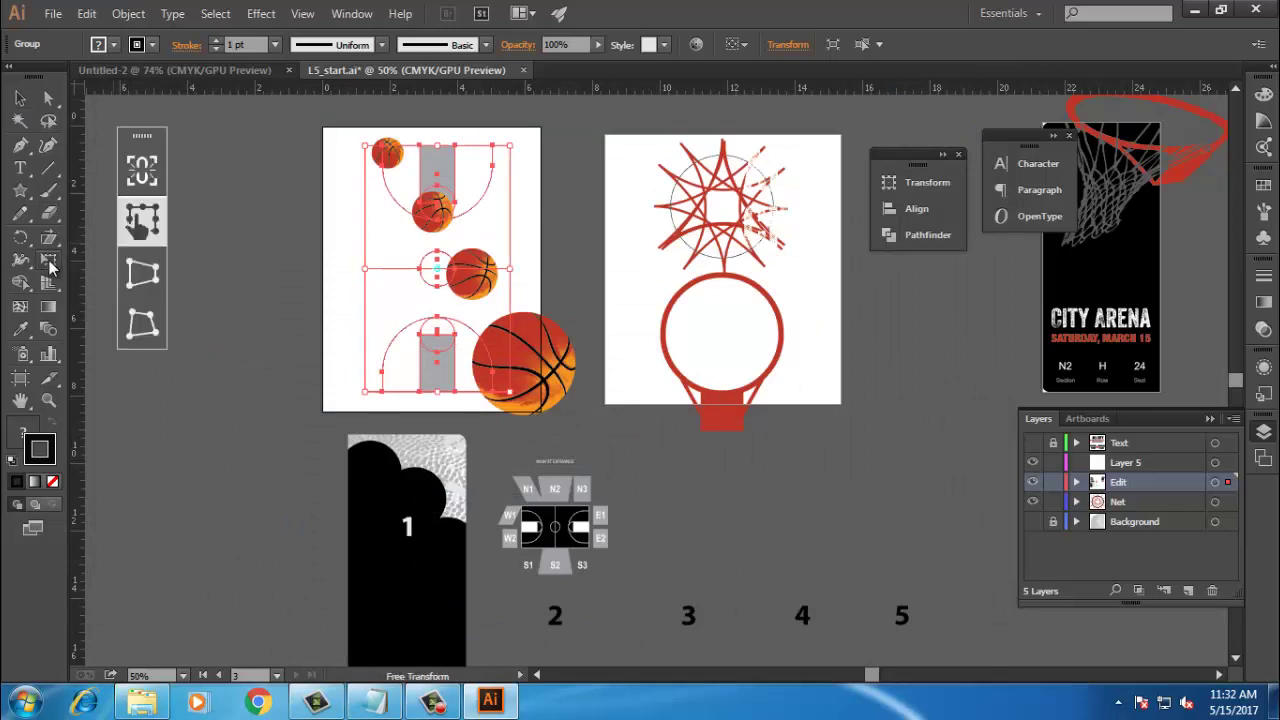
pyautogui.click(145, 278)
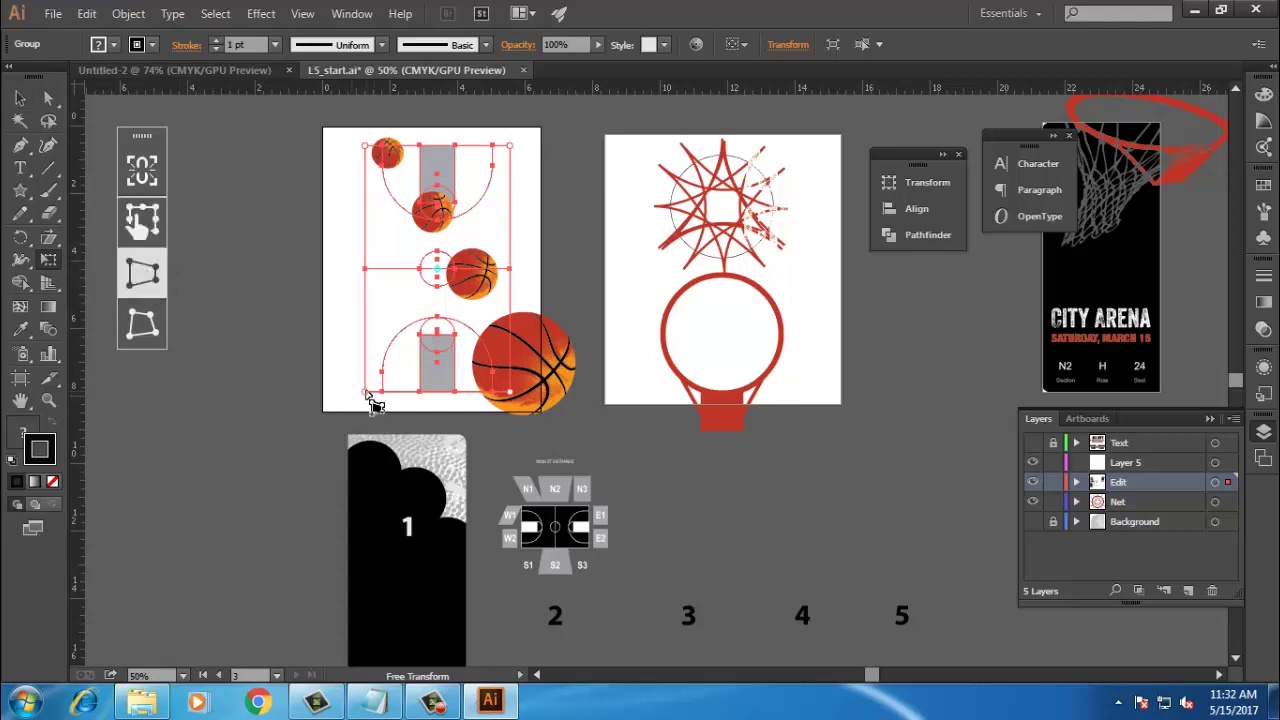
pyautogui.moveTo(371, 399); pyautogui.dragTo(165, 450)
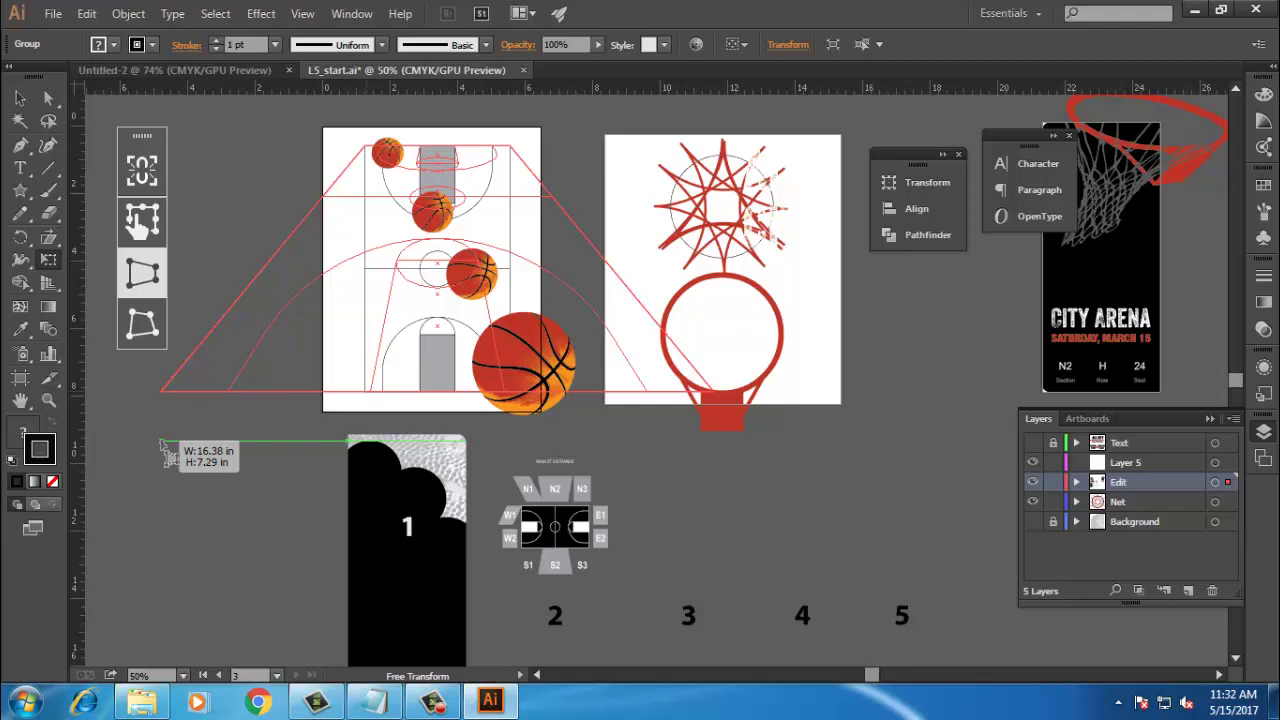
pyautogui.moveTo(165, 445); pyautogui.dragTo(260, 450)
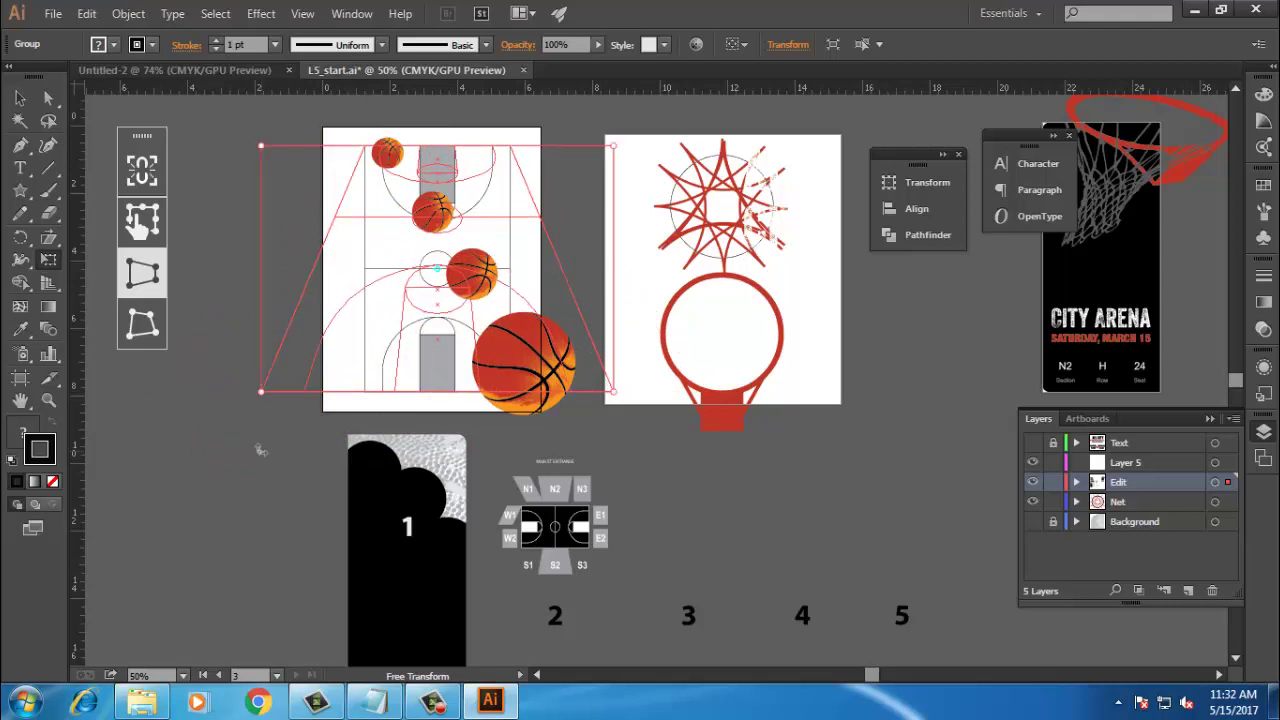
pyautogui.click(19, 98)
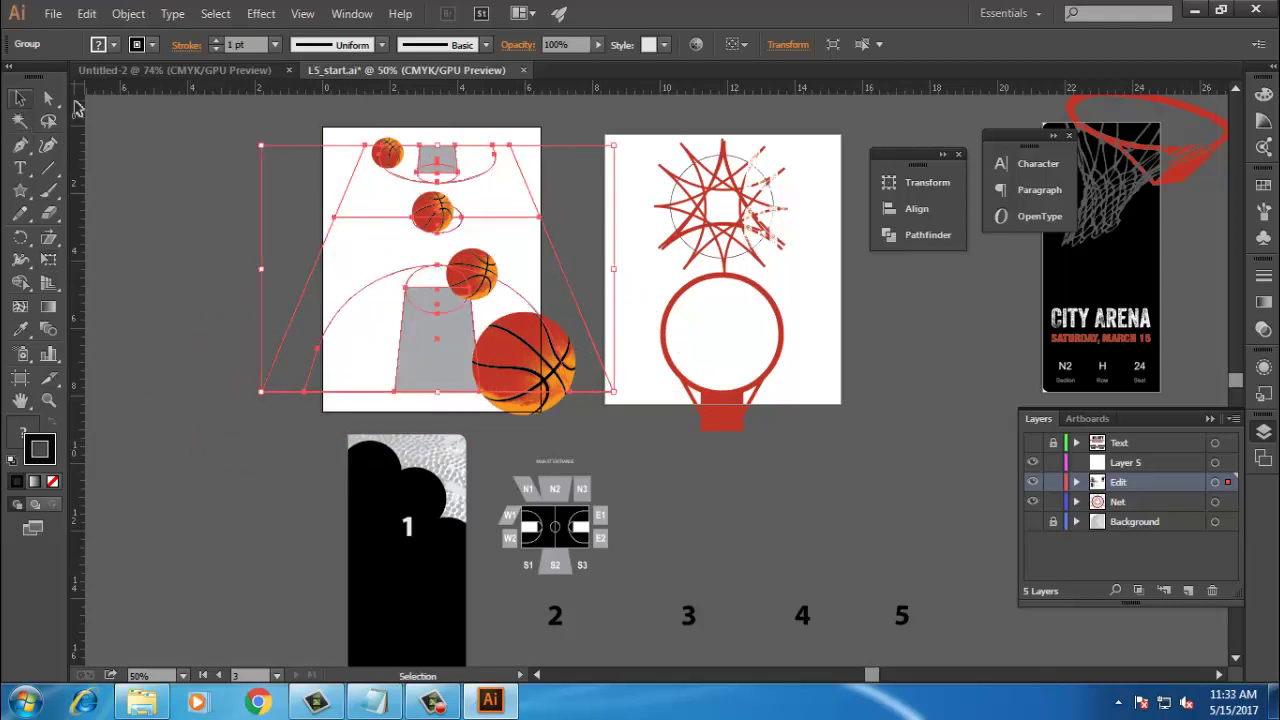
pyautogui.click(157, 128)
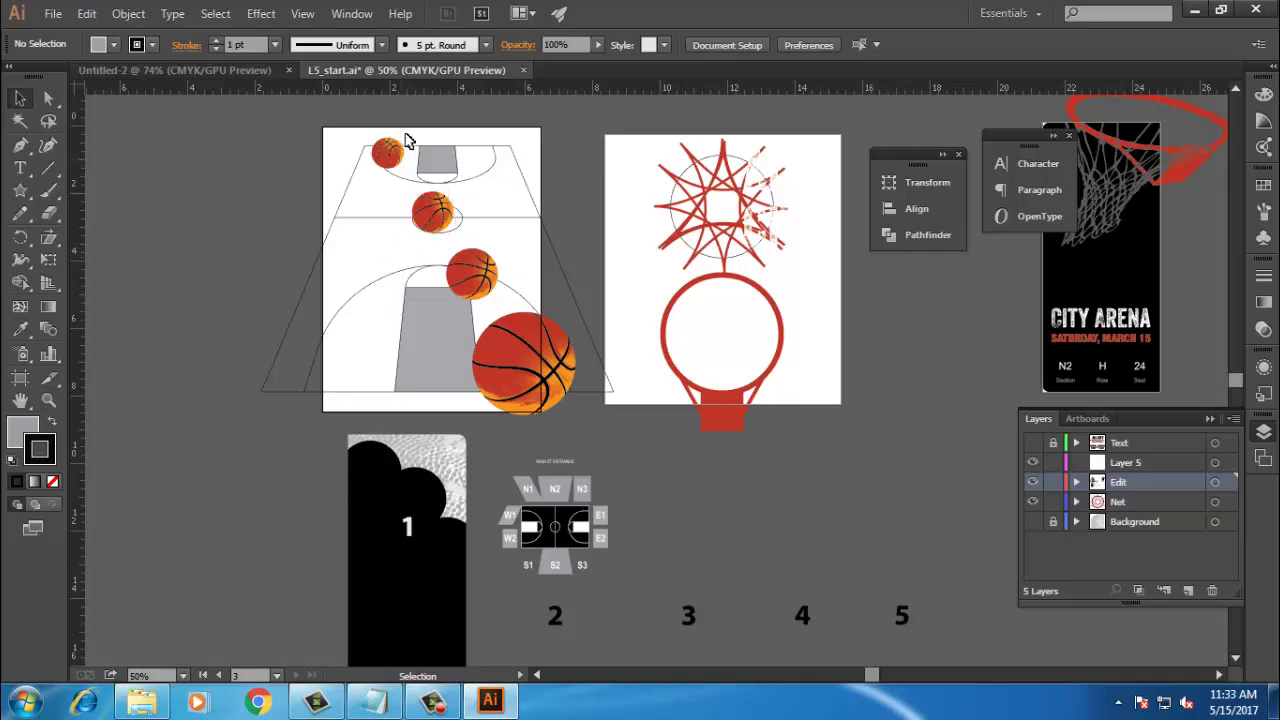
# Step: Lower the distorted court group's opacity to 23% and deselect it
pyautogui.click(300, 292)
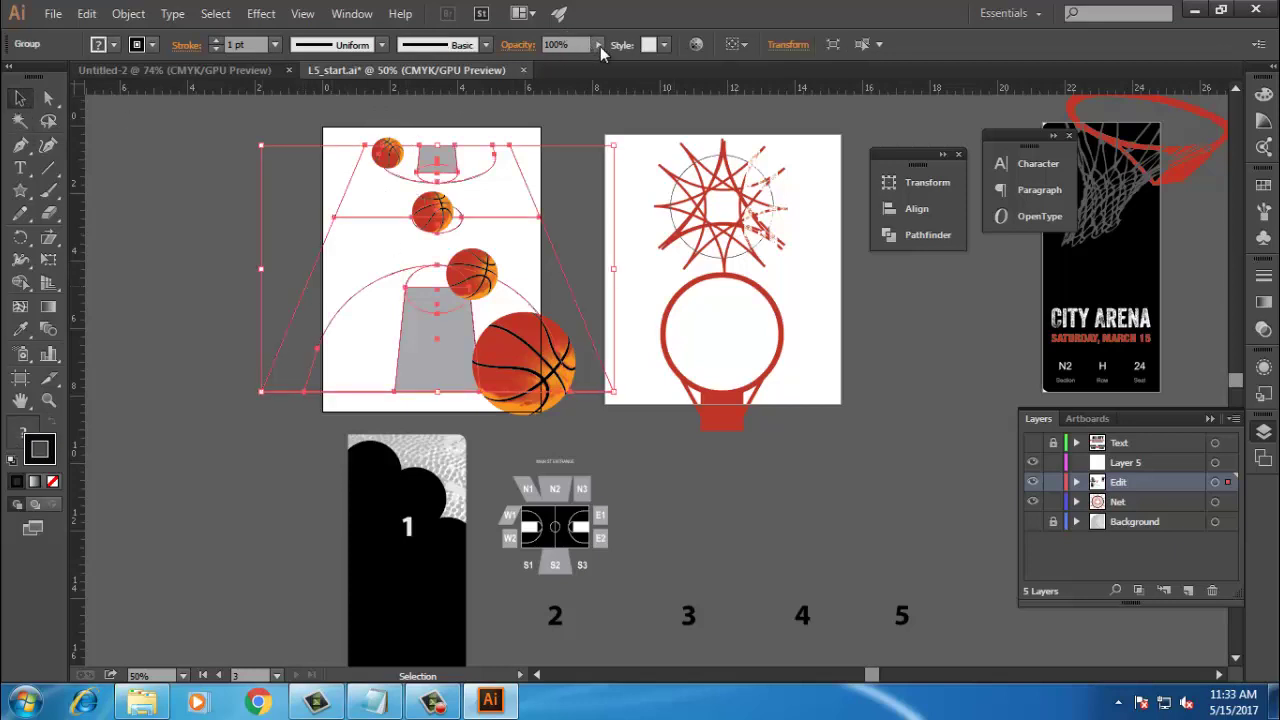
pyautogui.click(599, 45)
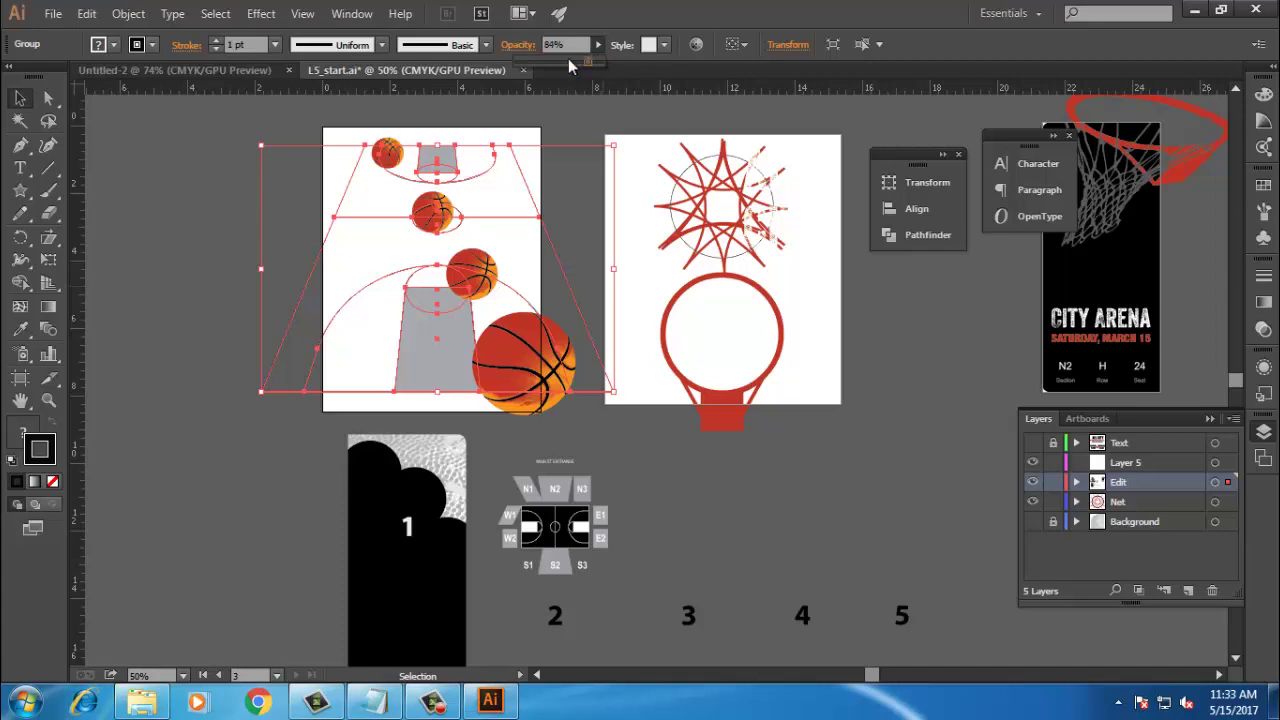
pyautogui.moveTo(539, 60); pyautogui.dragTo(536, 58)
pyautogui.press('Return')
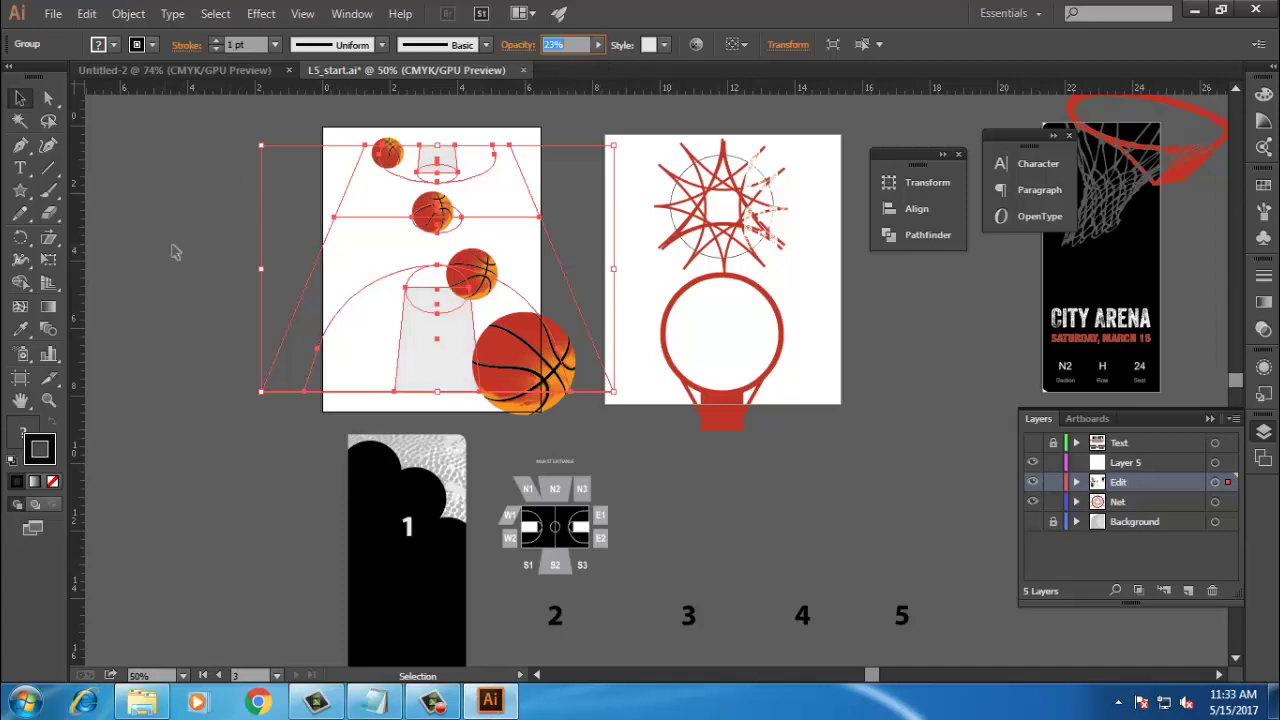
pyautogui.click(195, 283)
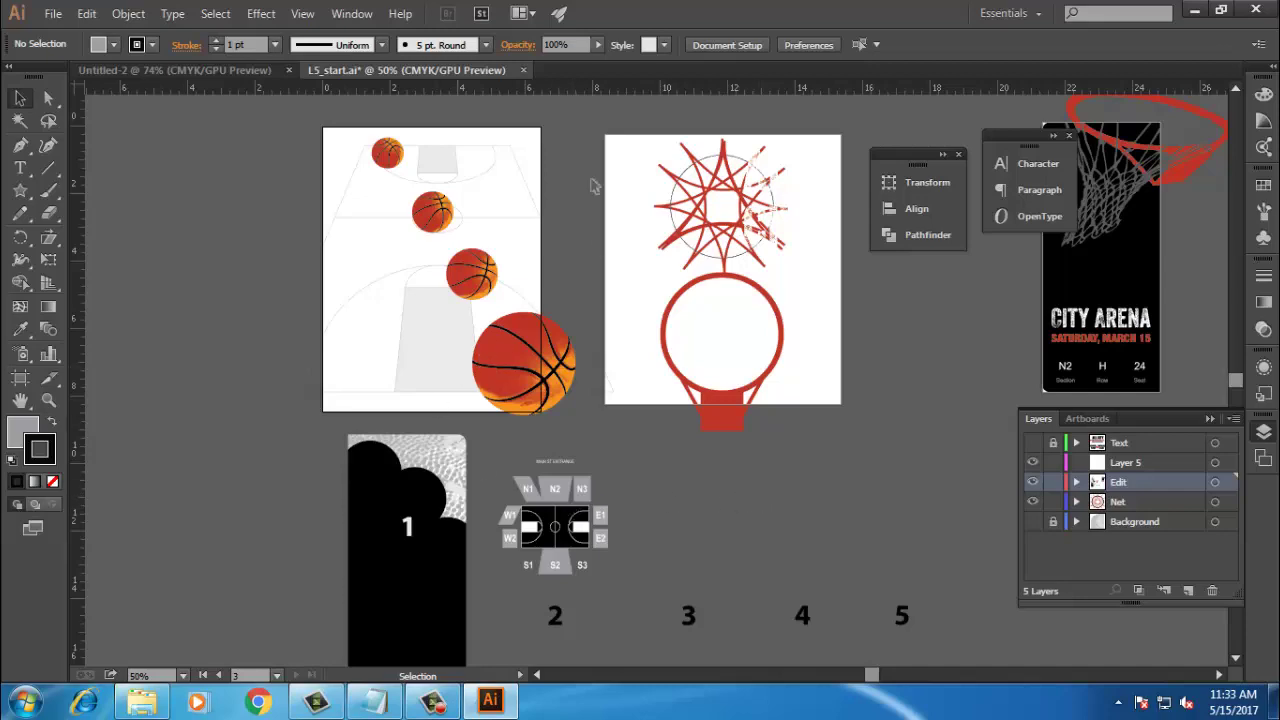
# Step: Move the black crowd-shaped ticket background onto the basketball artboard and stretch it to fill the artboard
pyautogui.scroll(3, 395, 160)
pyautogui.scroll(-5, 430, 200)
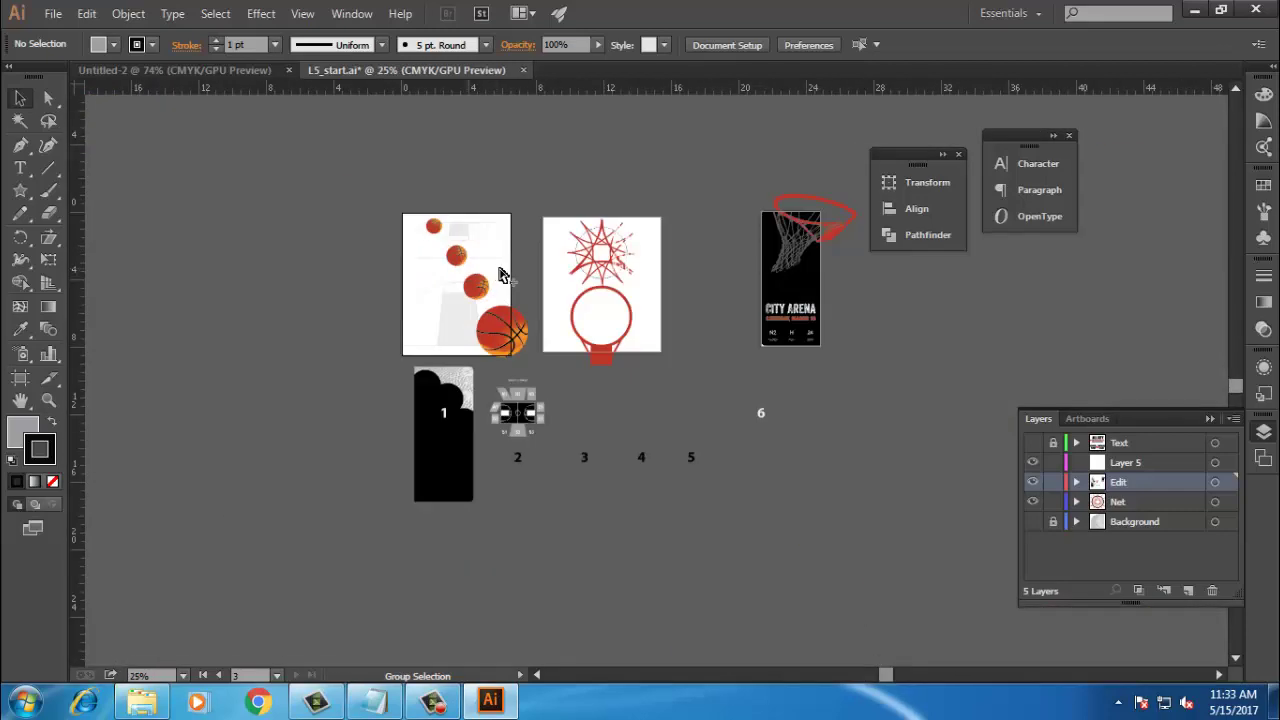
pyautogui.scroll(2, 500, 274)
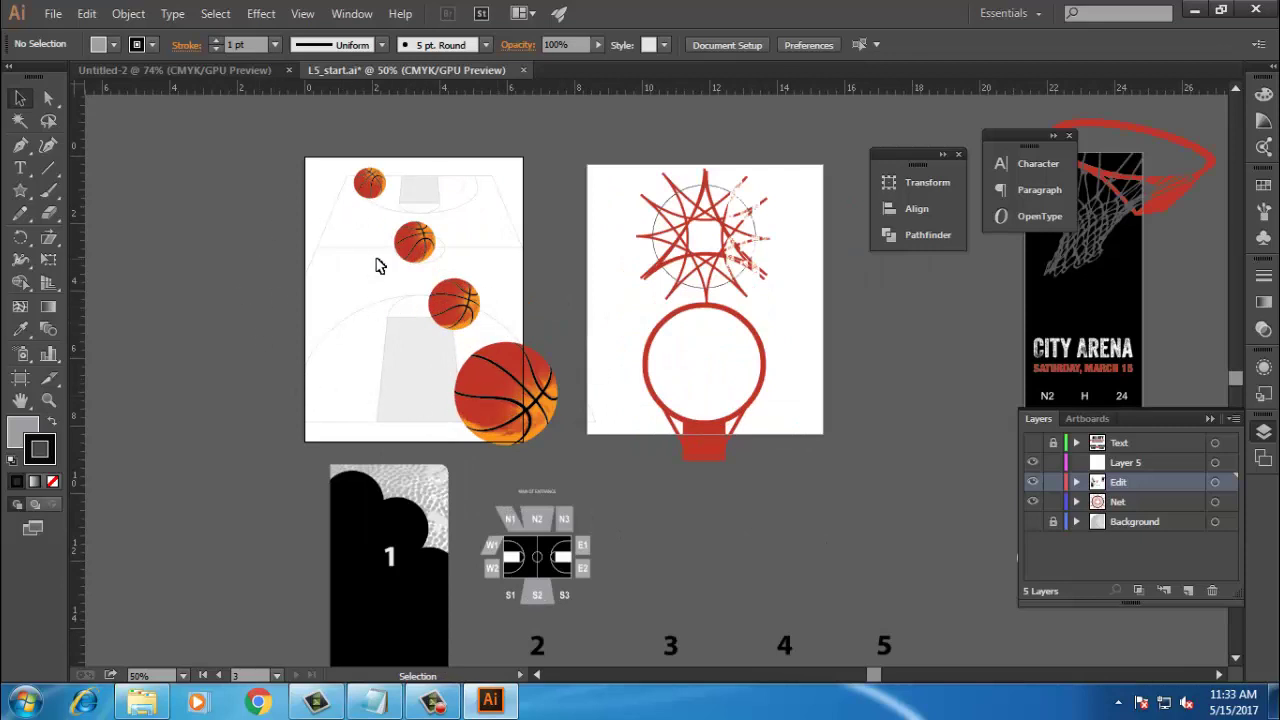
pyautogui.moveTo(823, 371); pyautogui.dragTo(554, 360)
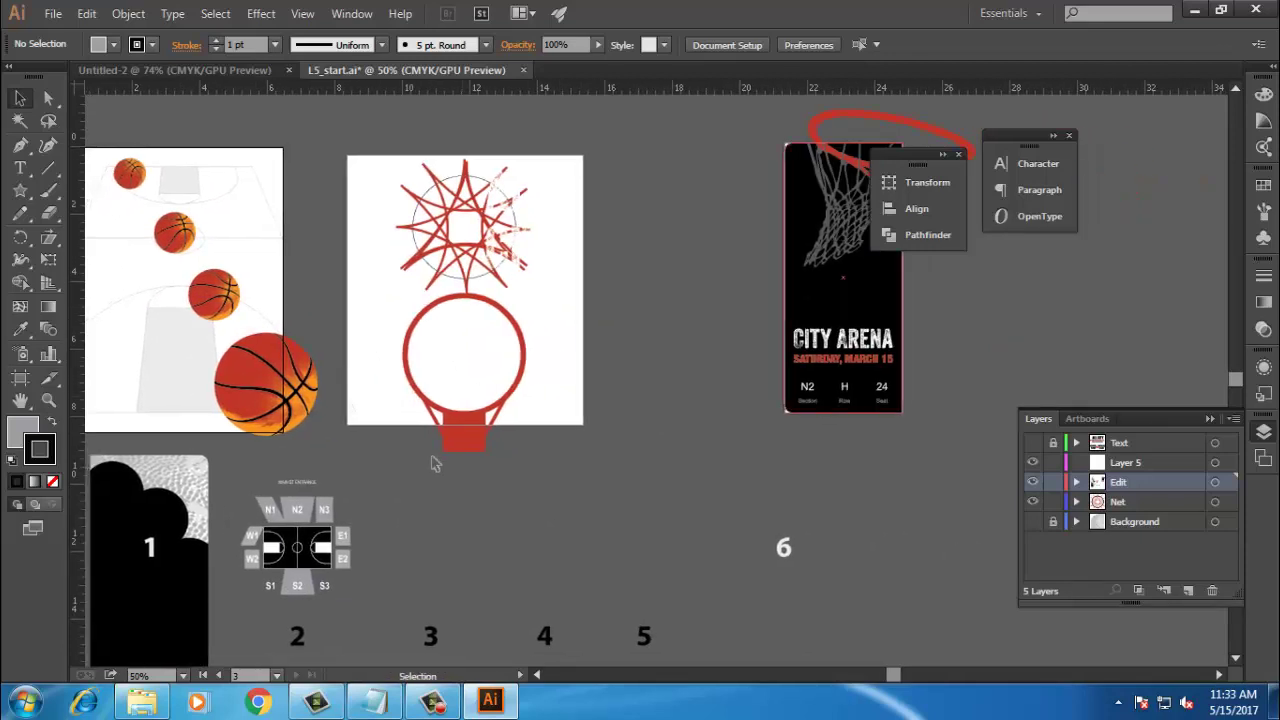
pyautogui.moveTo(183, 547); pyautogui.dragTo(294, 534)
pyautogui.moveTo(272, 630); pyautogui.dragTo(250, 321)
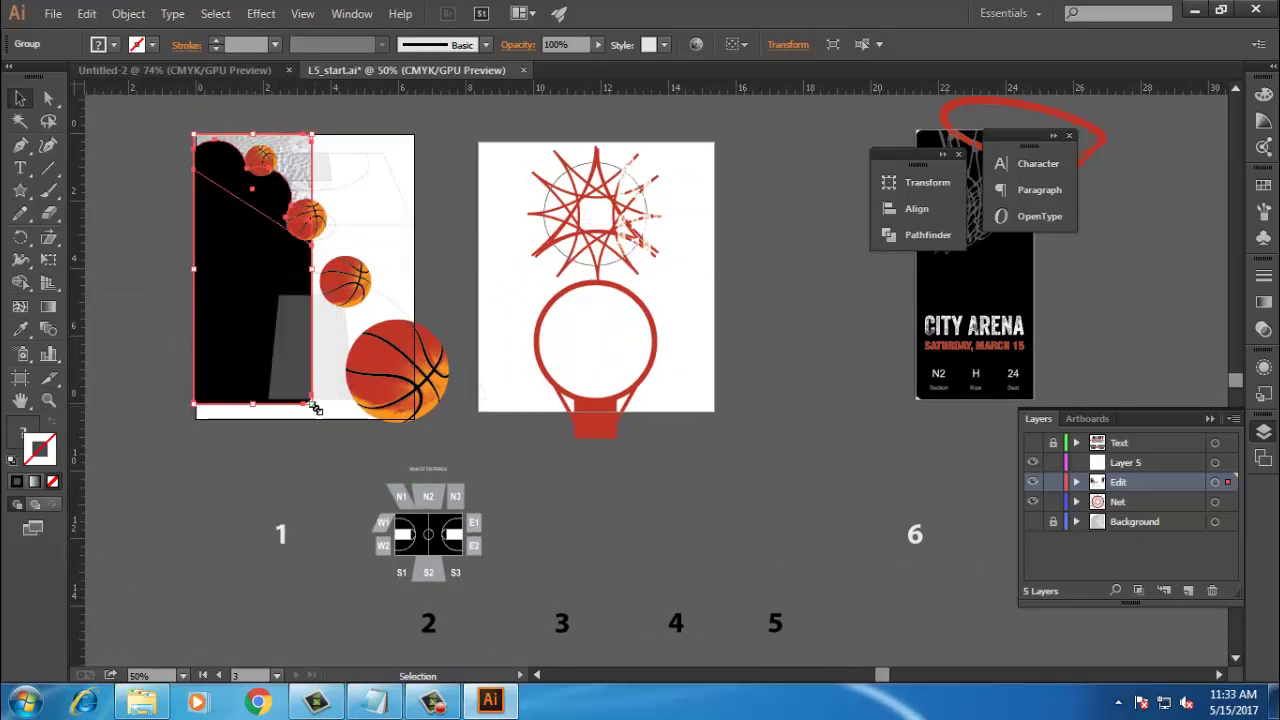
pyautogui.moveTo(314, 408); pyautogui.dragTo(412, 418)
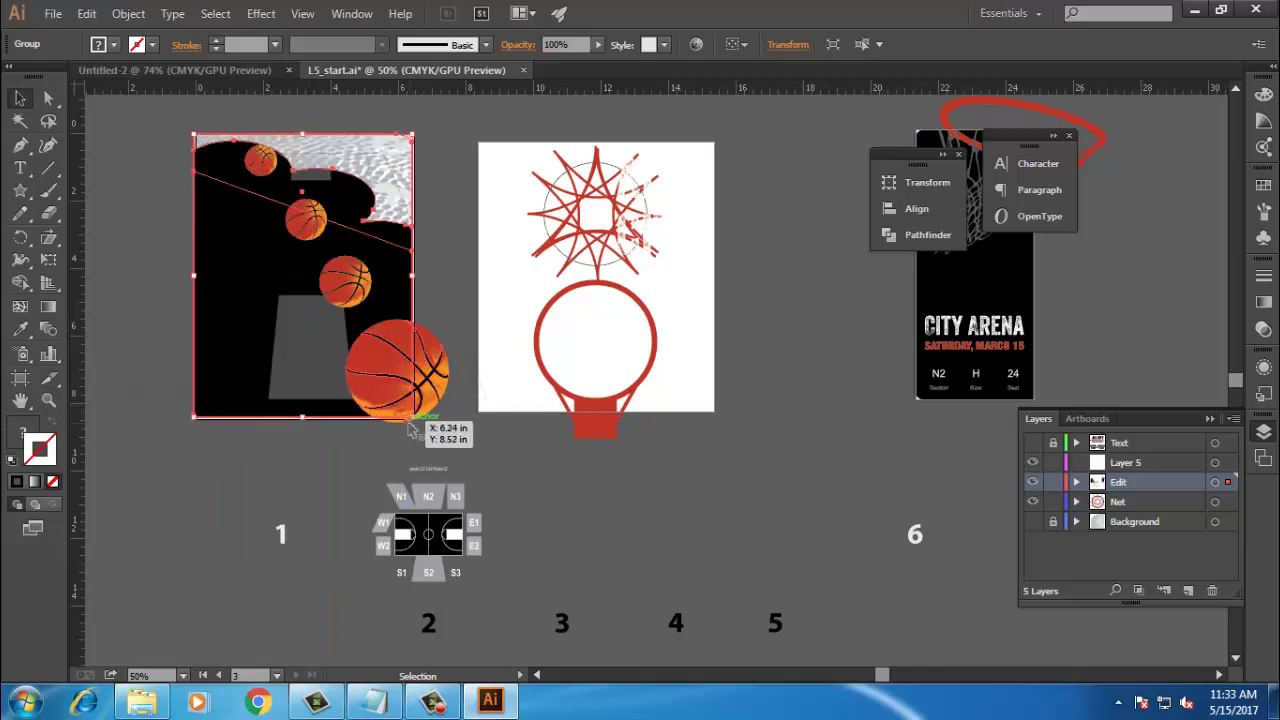
# Step: Send the stretched black background group to the back, behind the court and basketballs, and deselect it
pyautogui.rightClick(237, 253)
pyautogui.moveTo(350, 415)
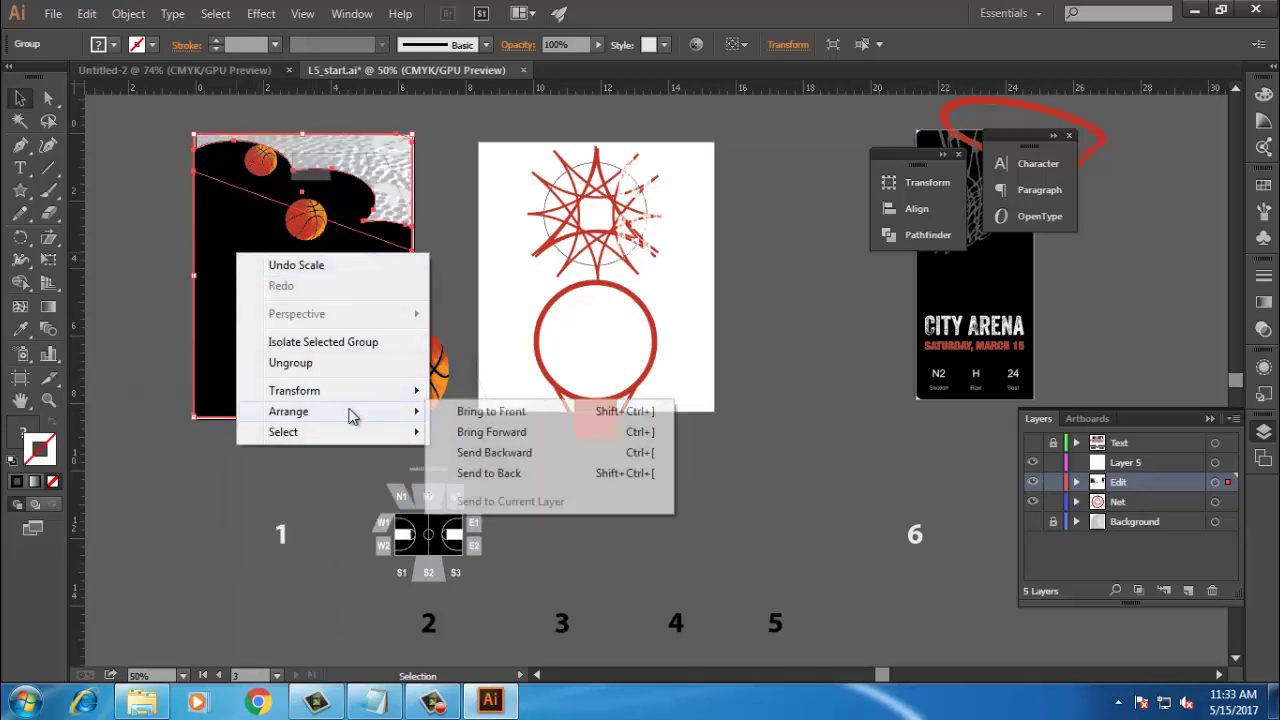
pyautogui.click(505, 478)
pyautogui.click(259, 464)
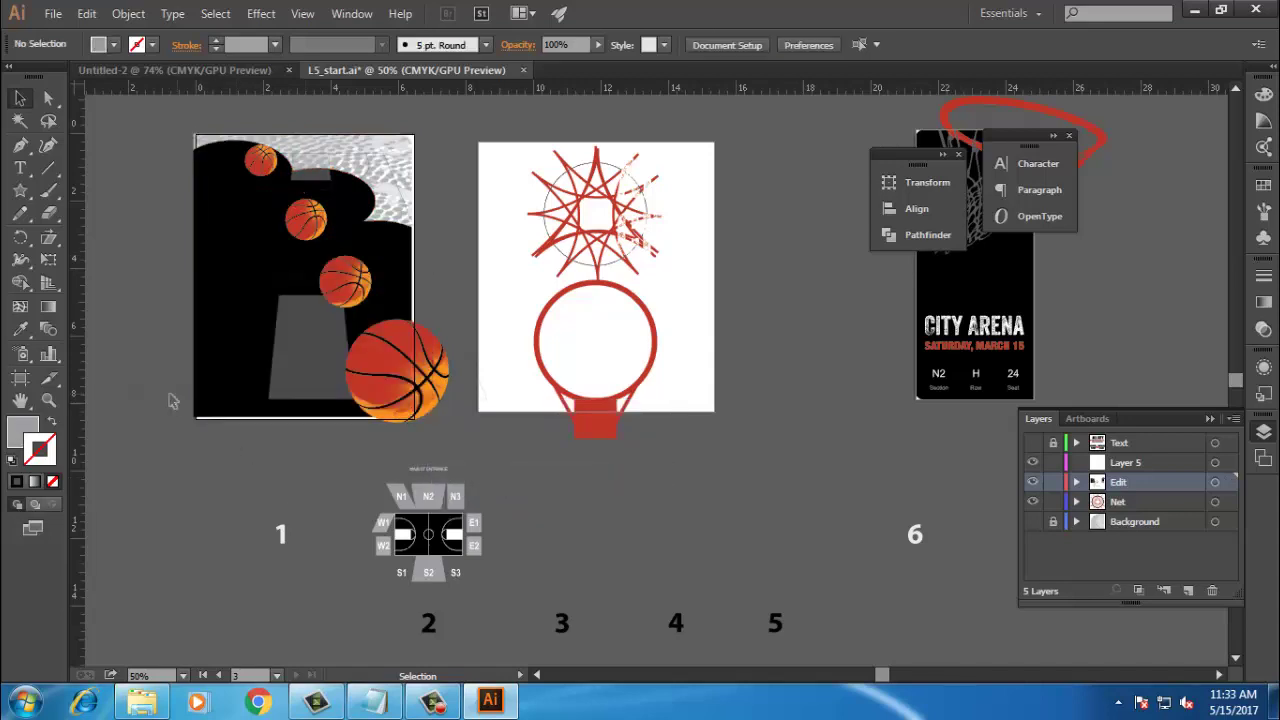
# Step: Raise the distorted court group's opacity to 71% and deselect it
pyautogui.click(176, 399)
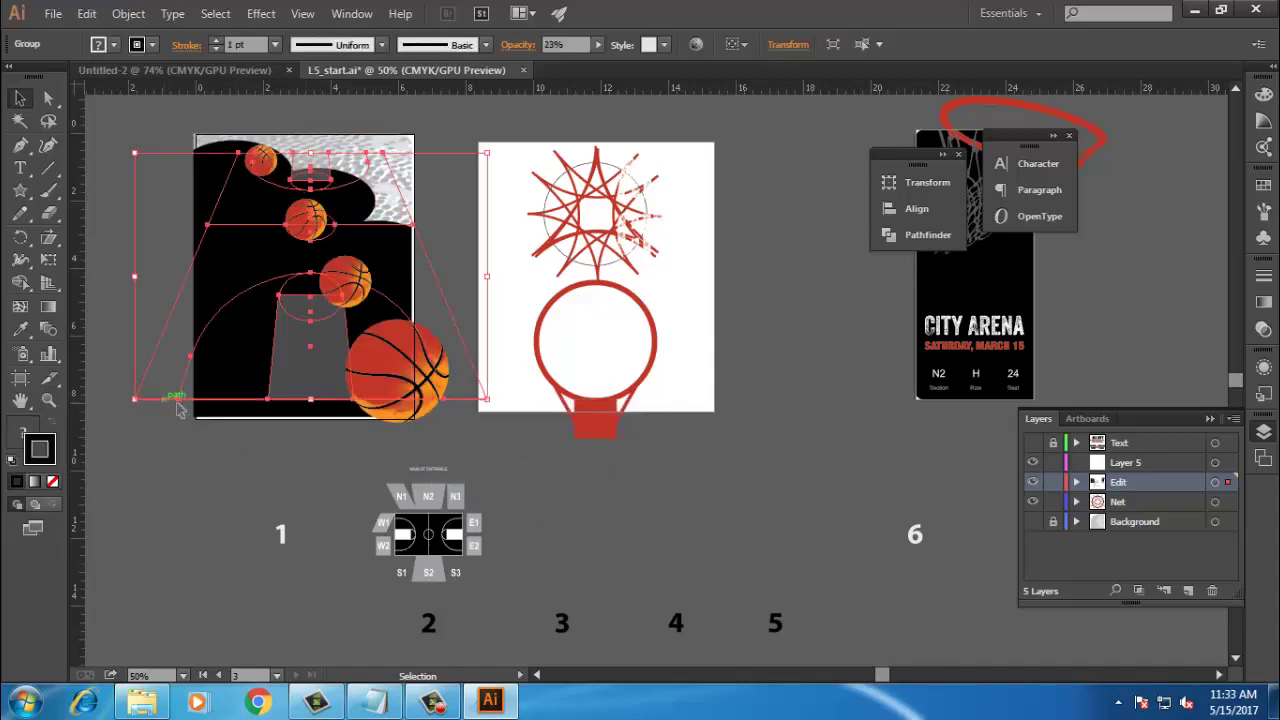
pyautogui.click(596, 46)
pyautogui.moveTo(561, 64); pyautogui.dragTo(578, 62)
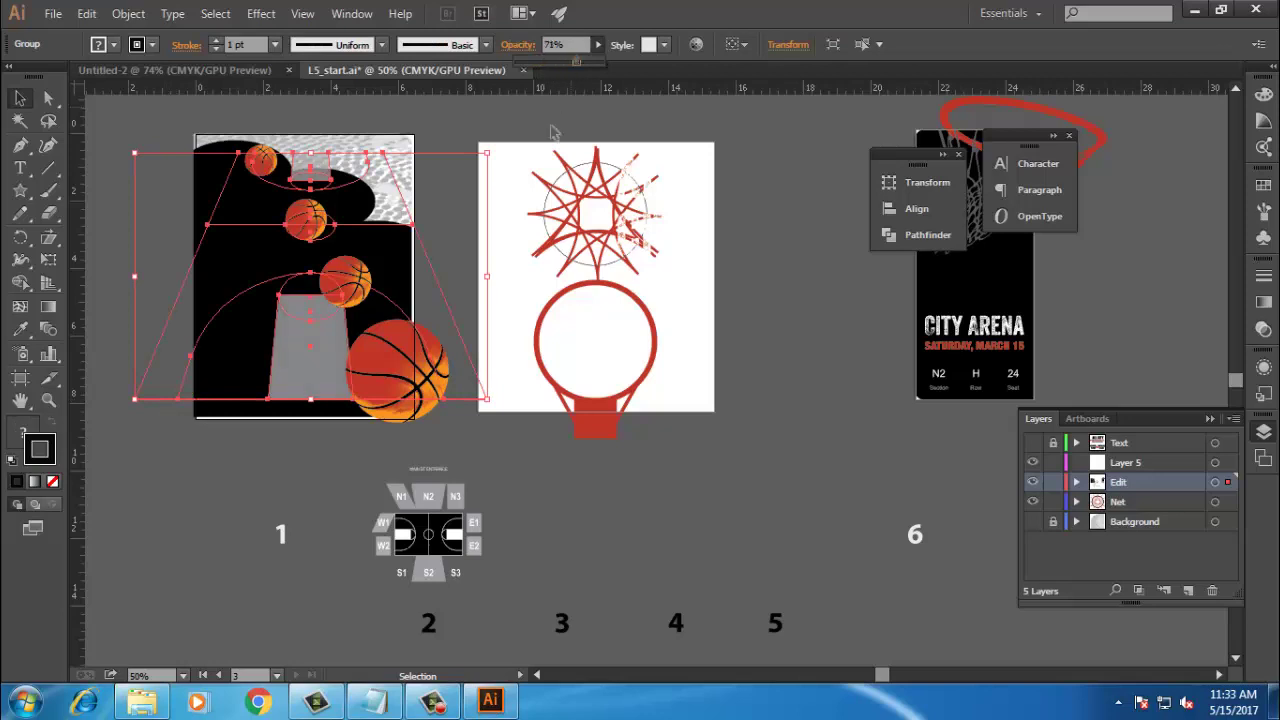
pyautogui.click(245, 462)
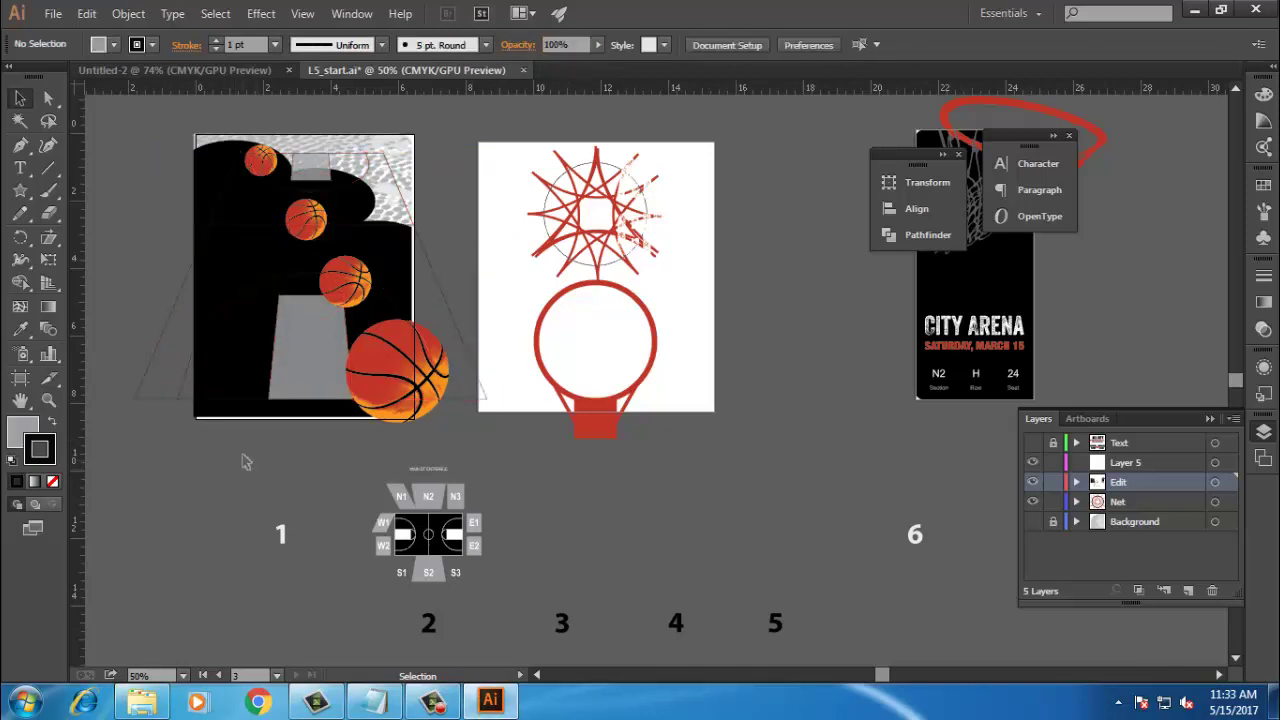
# Step: Change the court group's stroke color to a bright red and deselect the group
pyautogui.click(170, 399)
pyautogui.doubleClick(45, 460)
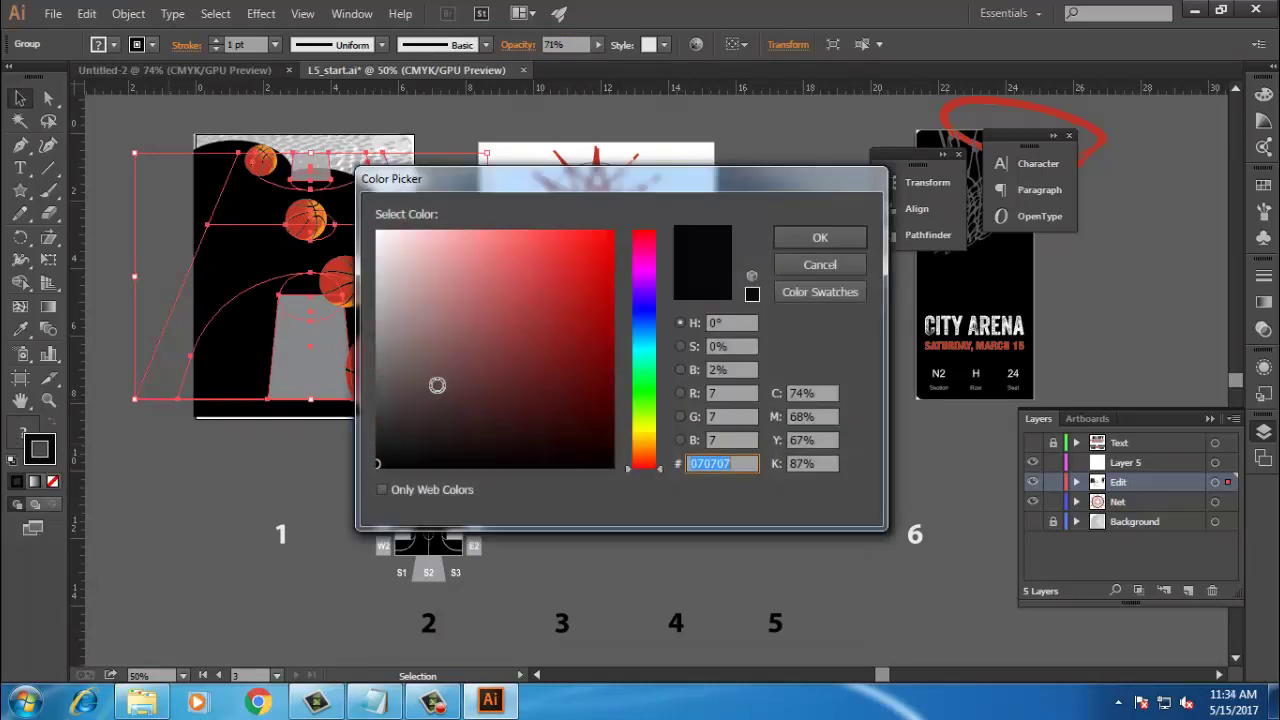
pyautogui.click(573, 251)
pyautogui.click(820, 245)
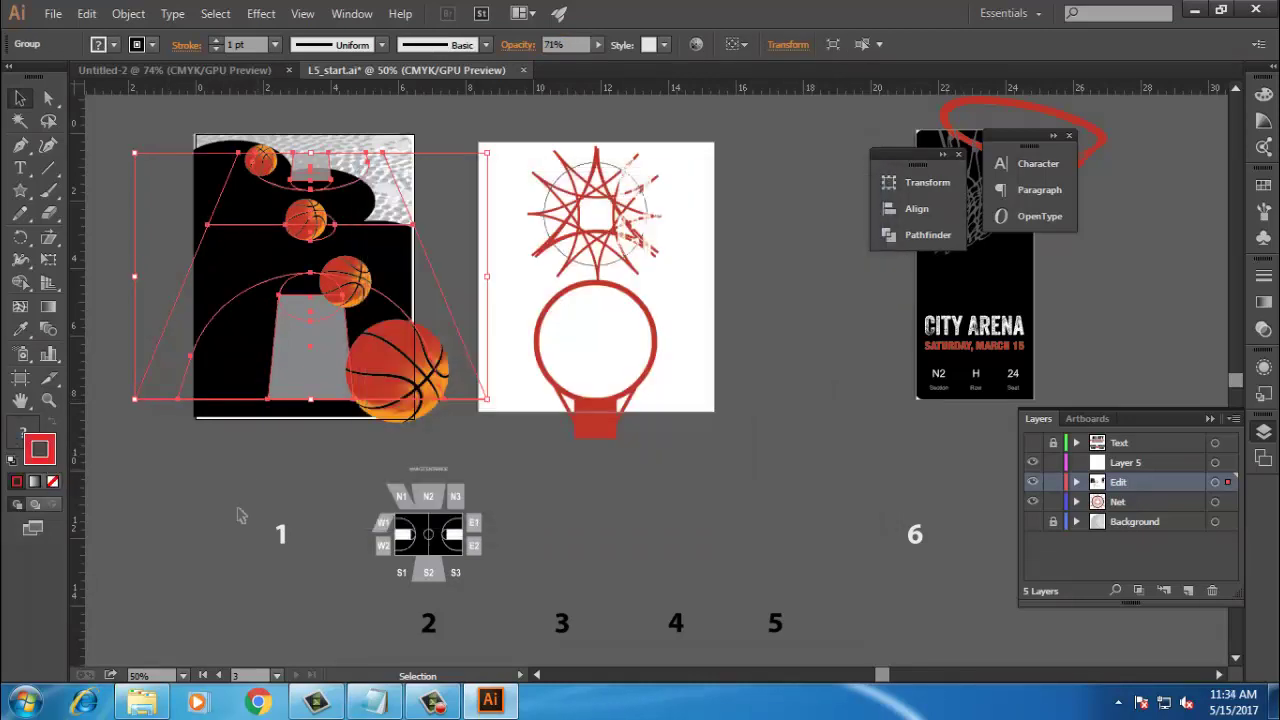
pyautogui.click(205, 484)
pyautogui.scroll(-2, 300, 320)
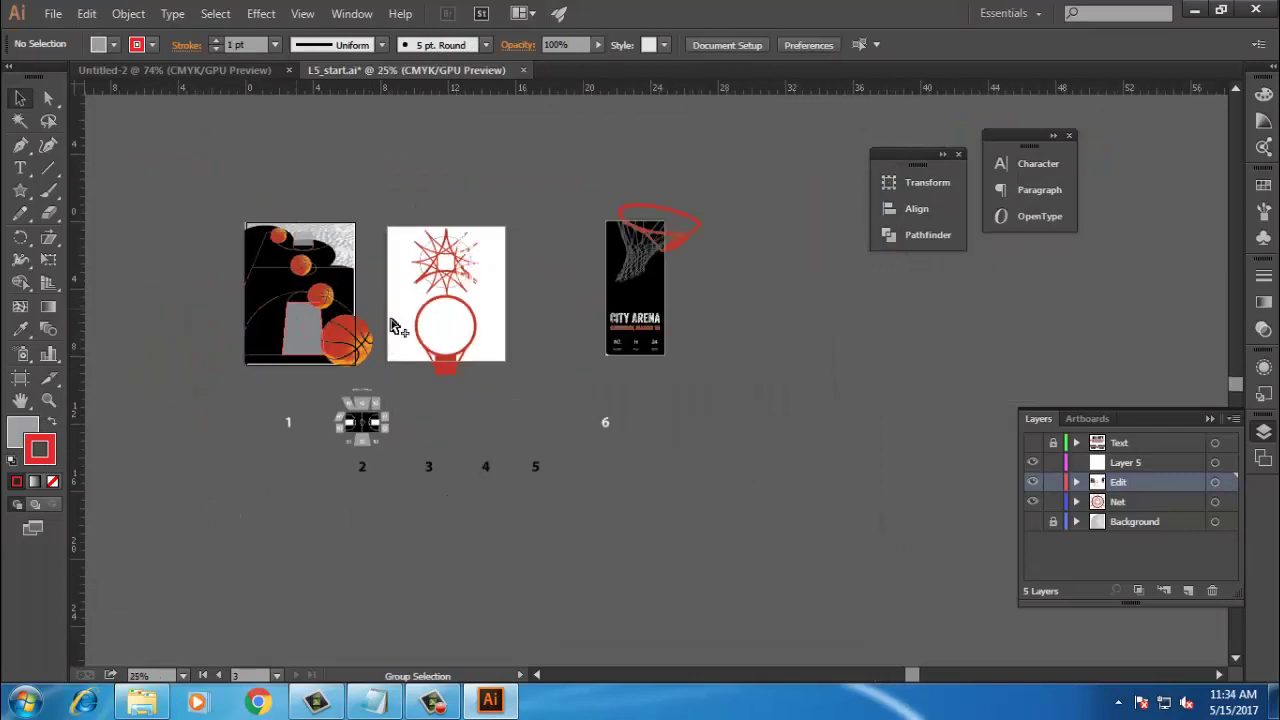
# Step: Move the seating chart onto the black City Arena ticket, over the court-level area below the net, and deselect it
pyautogui.moveTo(263, 397); pyautogui.dragTo(708, 540)
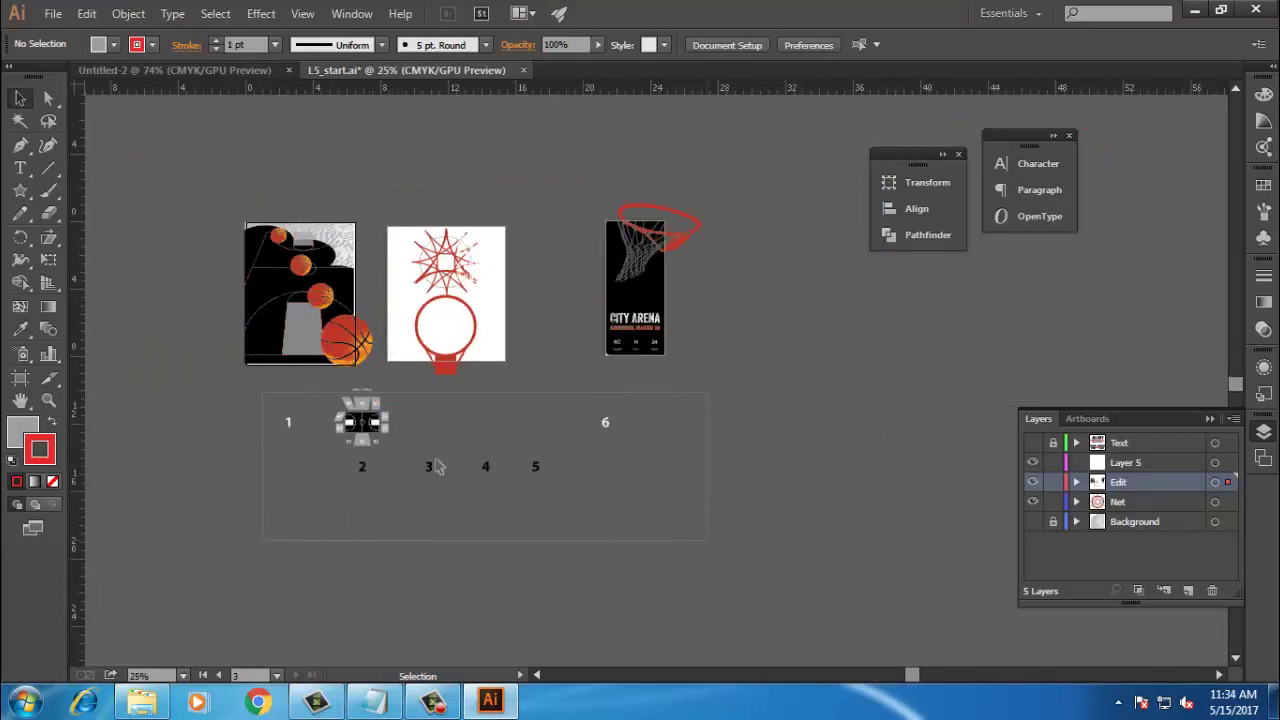
pyautogui.moveTo(360, 420); pyautogui.dragTo(650, 295)
pyautogui.scroll(6, 636, 293)
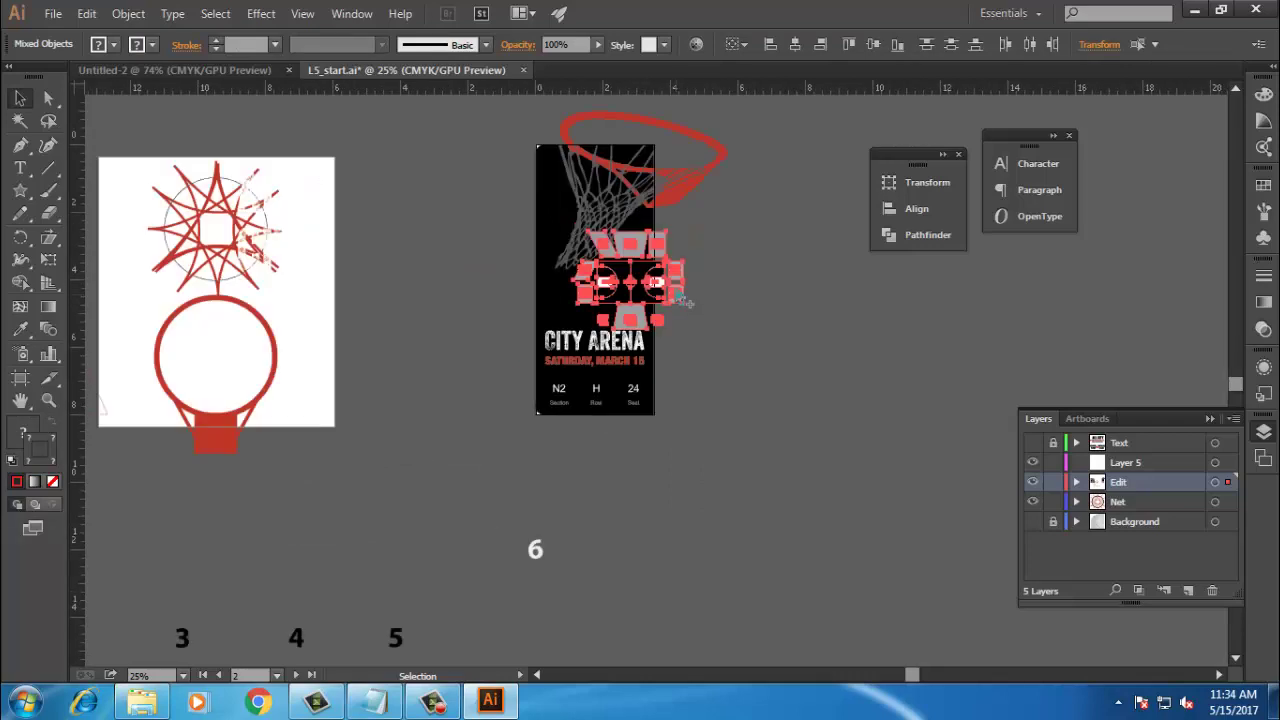
pyautogui.click(730, 416)
pyautogui.scroll(-6, 674, 386)
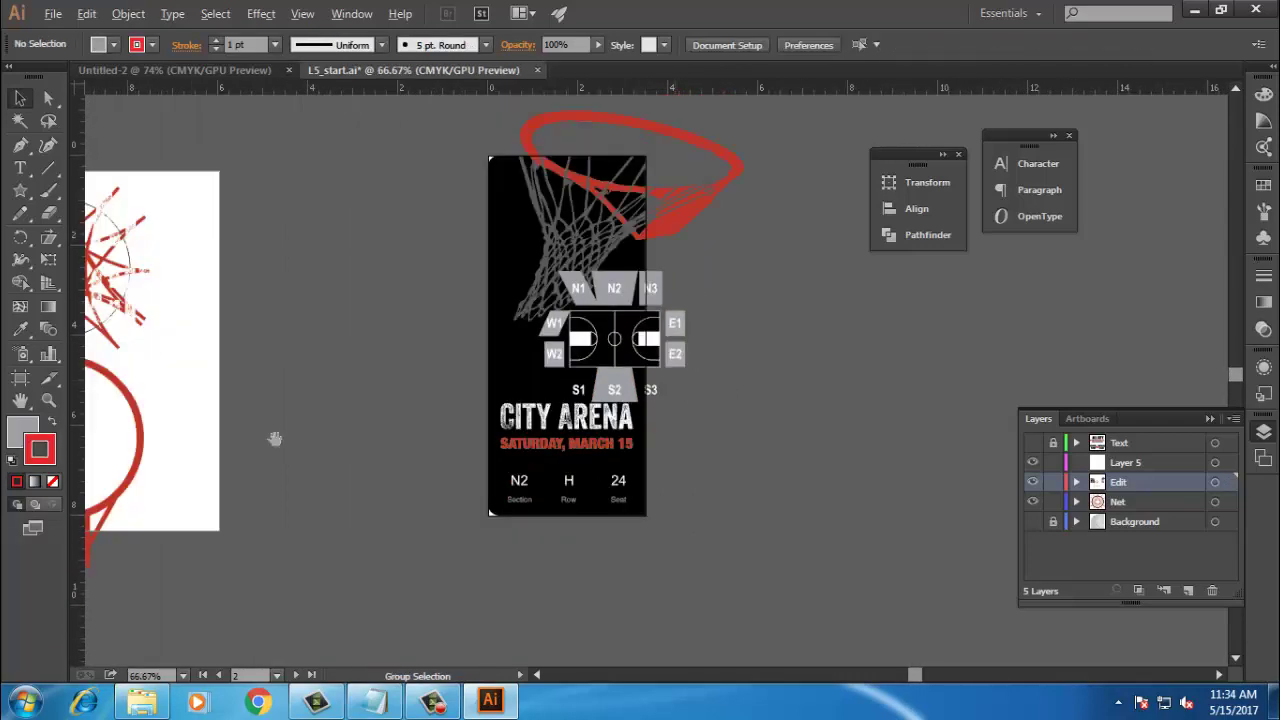
pyautogui.moveTo(418, 465); pyautogui.dragTo(838, 628)
pyautogui.click(823, 583)
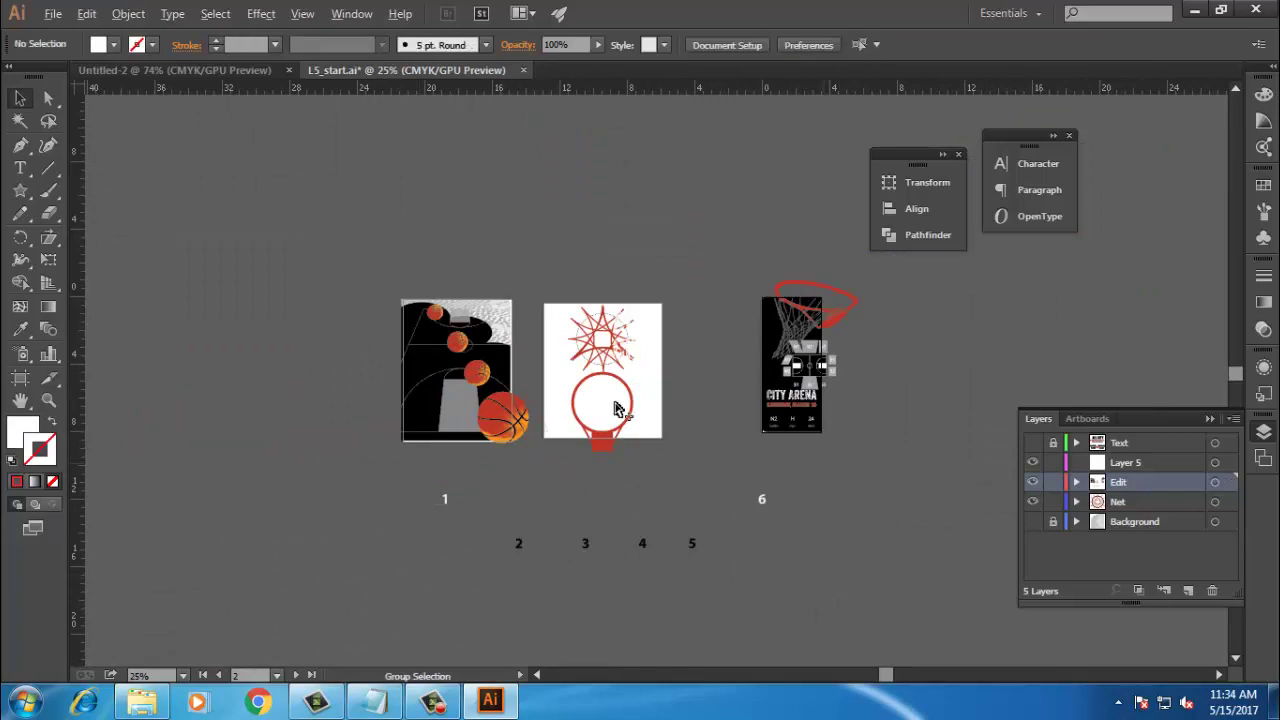
# Step: Switch to Notepad, add the line "PDF File SAve" below "Free Transform Tool", highlight it and return to the artwork
pyautogui.scroll(2, 614, 408)
pyautogui.hscroll(3, 700, 412)
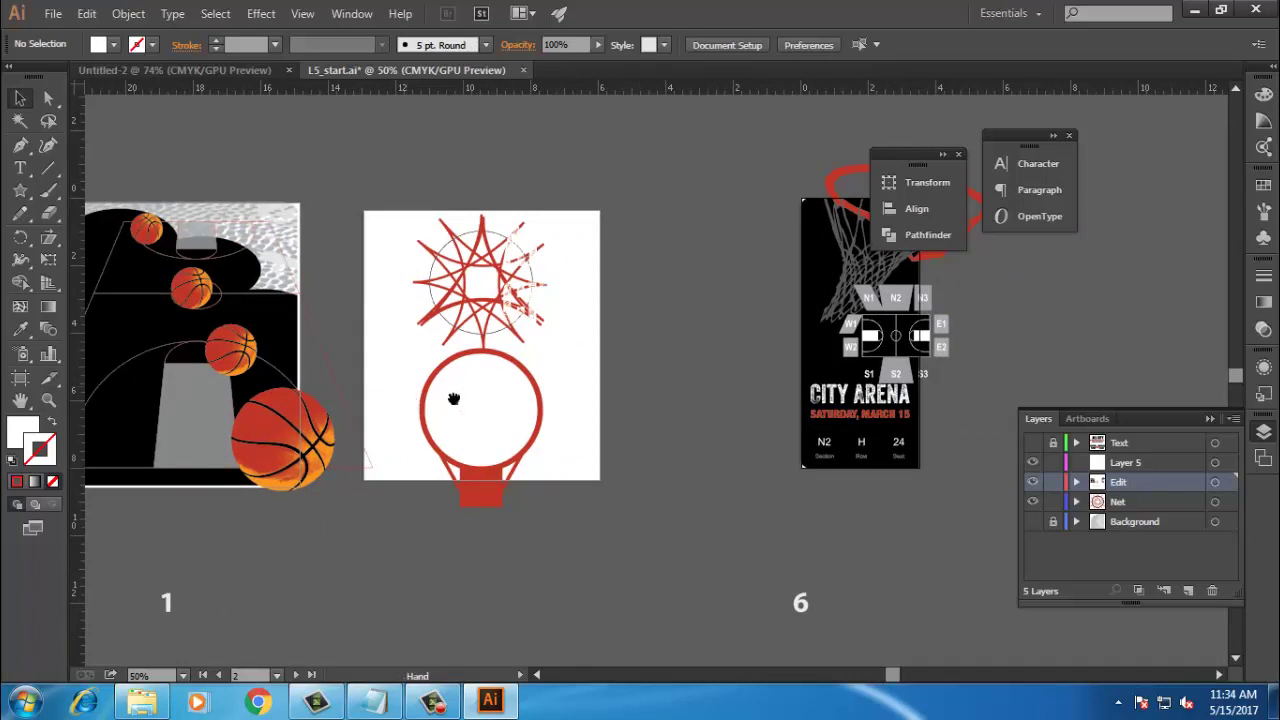
pyautogui.moveTo(446, 400); pyautogui.dragTo(528, 402)
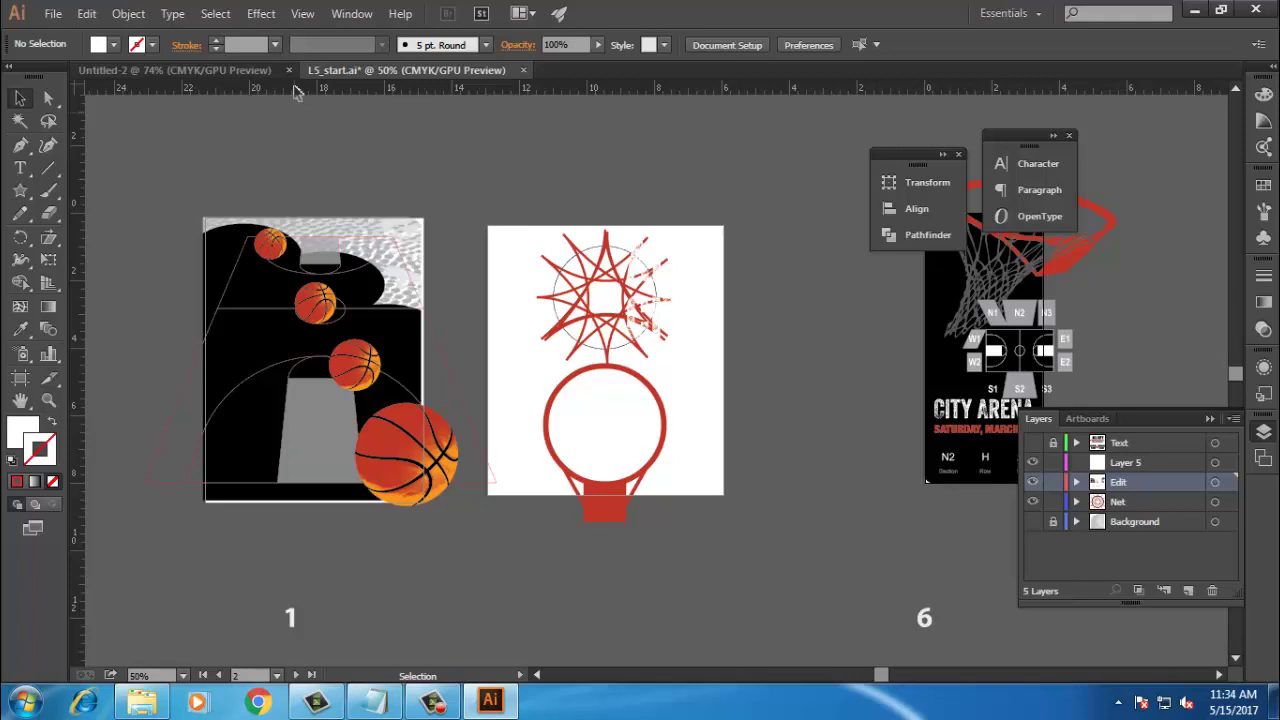
pyautogui.click(52, 13)
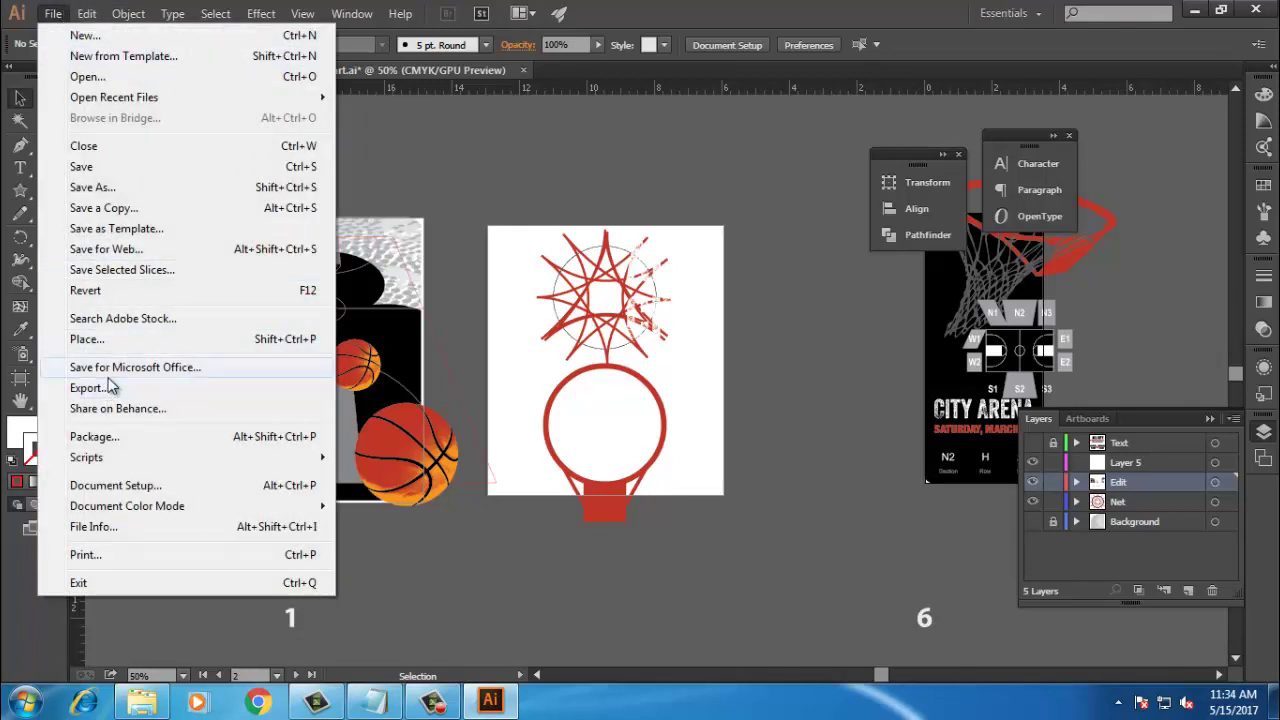
pyautogui.click(374, 701)
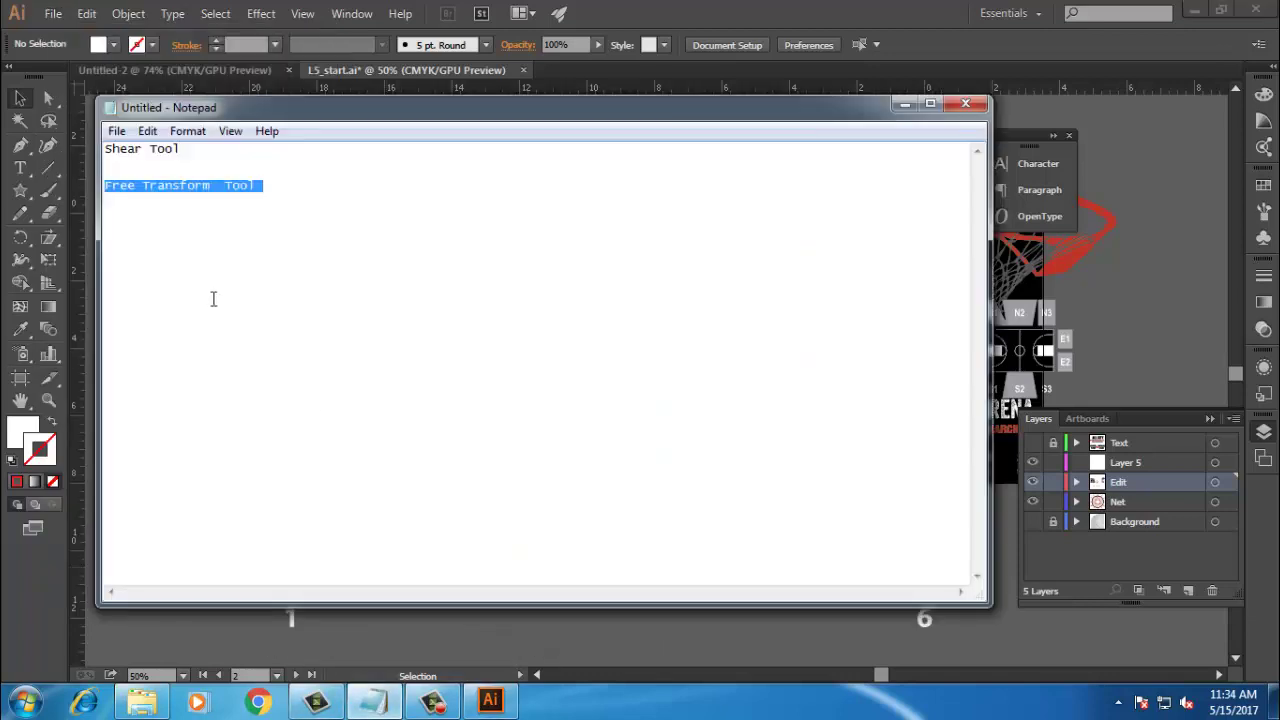
pyautogui.click(271, 184)
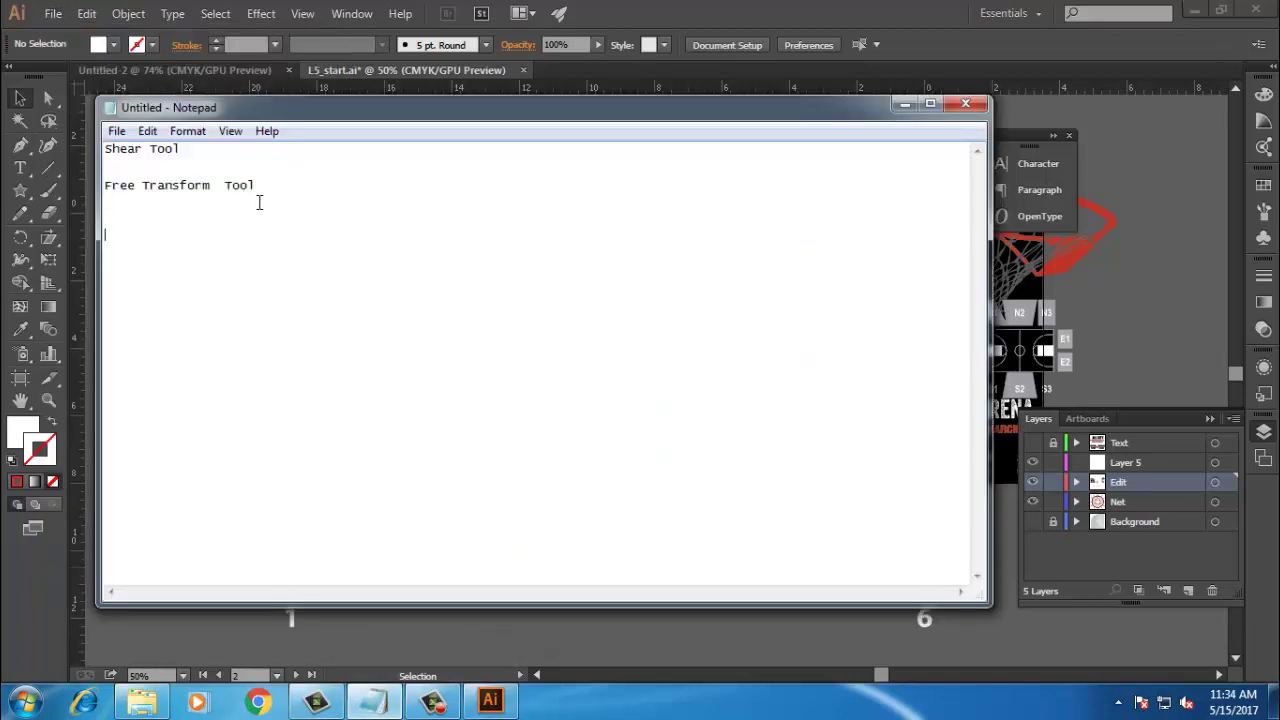
pyautogui.write('PDF File SAve')
pyautogui.moveTo(221, 236); pyautogui.dragTo(104, 234)
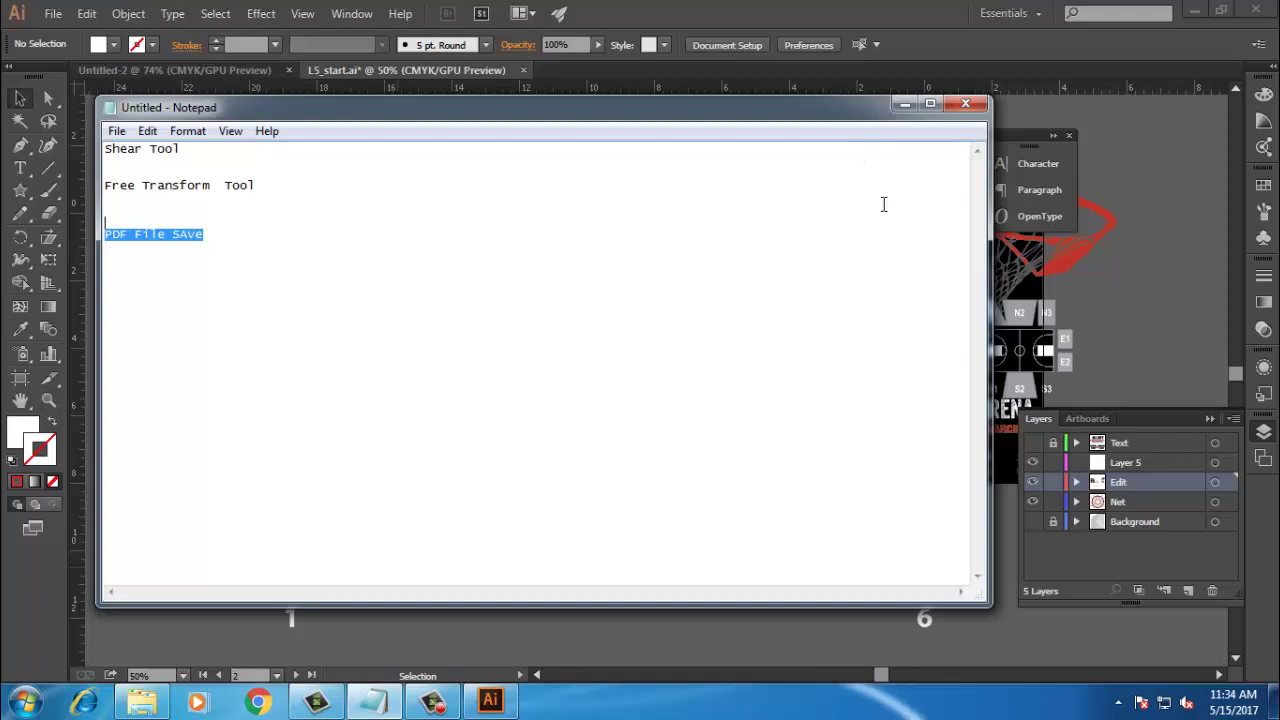
pyautogui.click(904, 104)
# Step: Go through artboards 1, 2 and 3 in turn to review the hoop, ticket and court artwork
pyautogui.moveTo(656, 400); pyautogui.dragTo(557, 411)
pyautogui.click(277, 675)
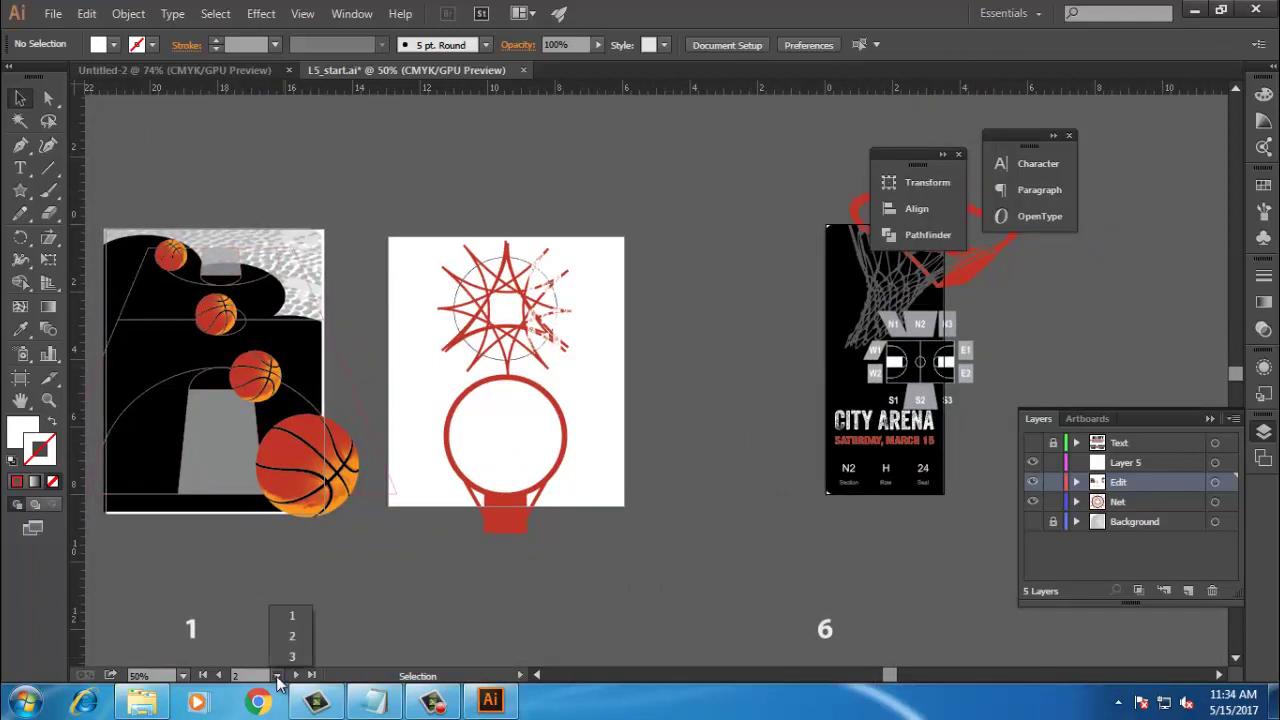
pyautogui.click(292, 616)
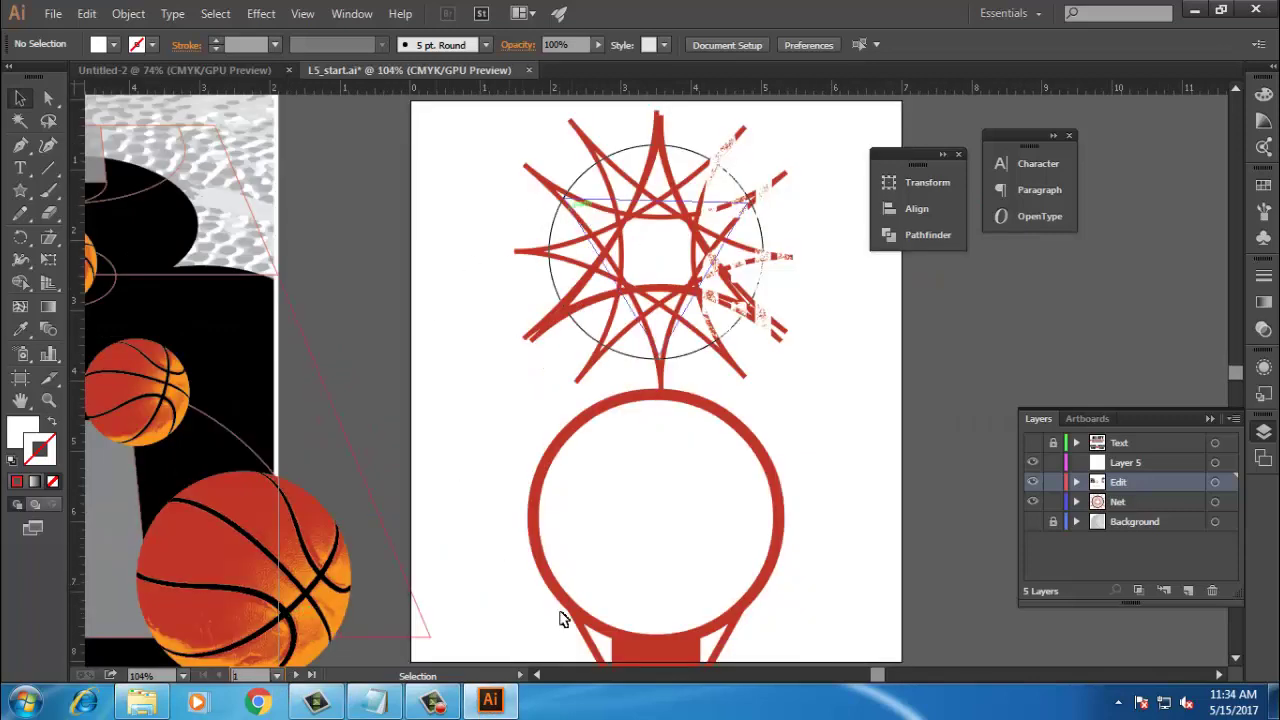
pyautogui.click(277, 675)
pyautogui.click(298, 636)
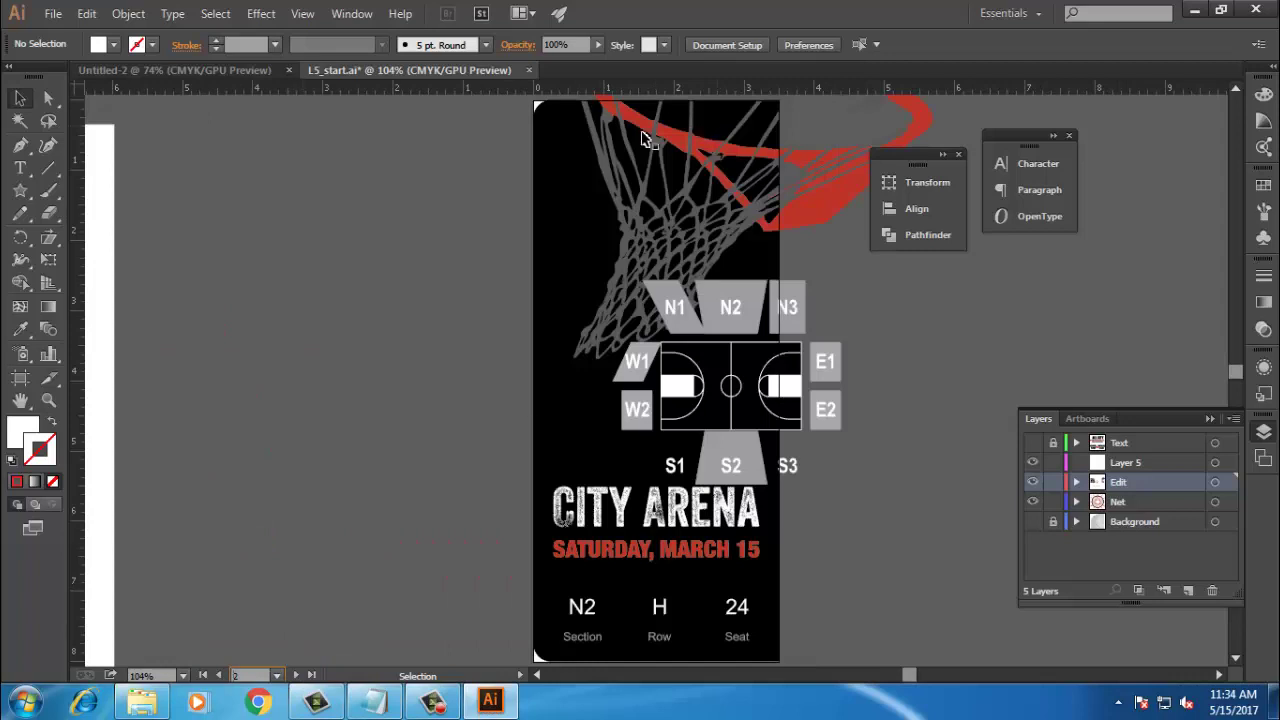
pyautogui.click(277, 675)
pyautogui.click(292, 656)
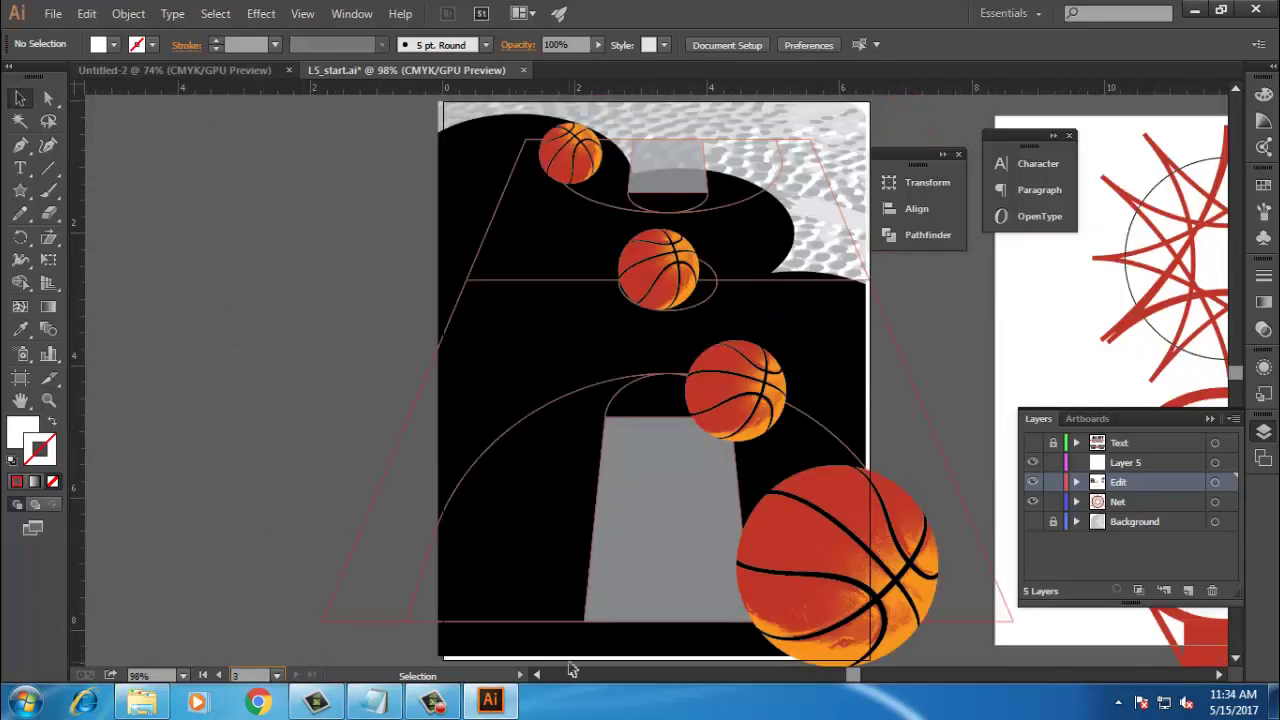
# Step: Save the document, and save all artboards as the Adobe PDF L5_start in Lesson05 using the [Illustrator Default] preset
pyautogui.click(52, 13)
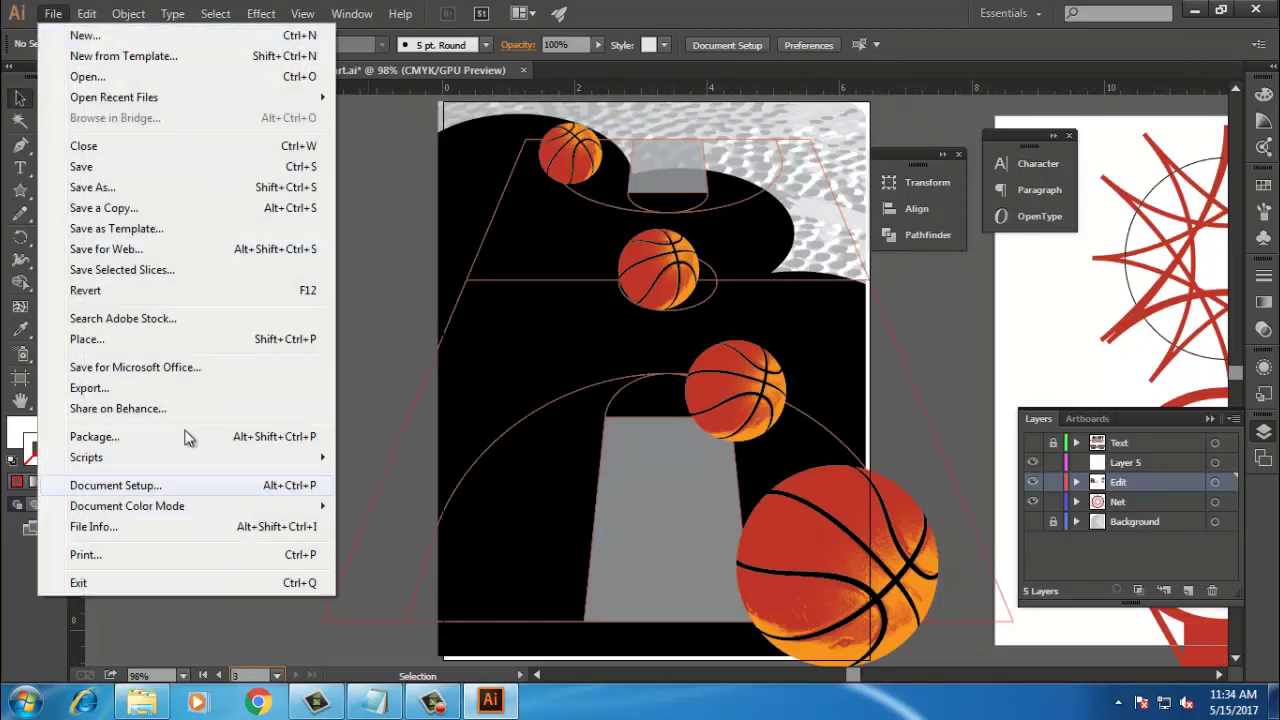
pyautogui.click(88, 168)
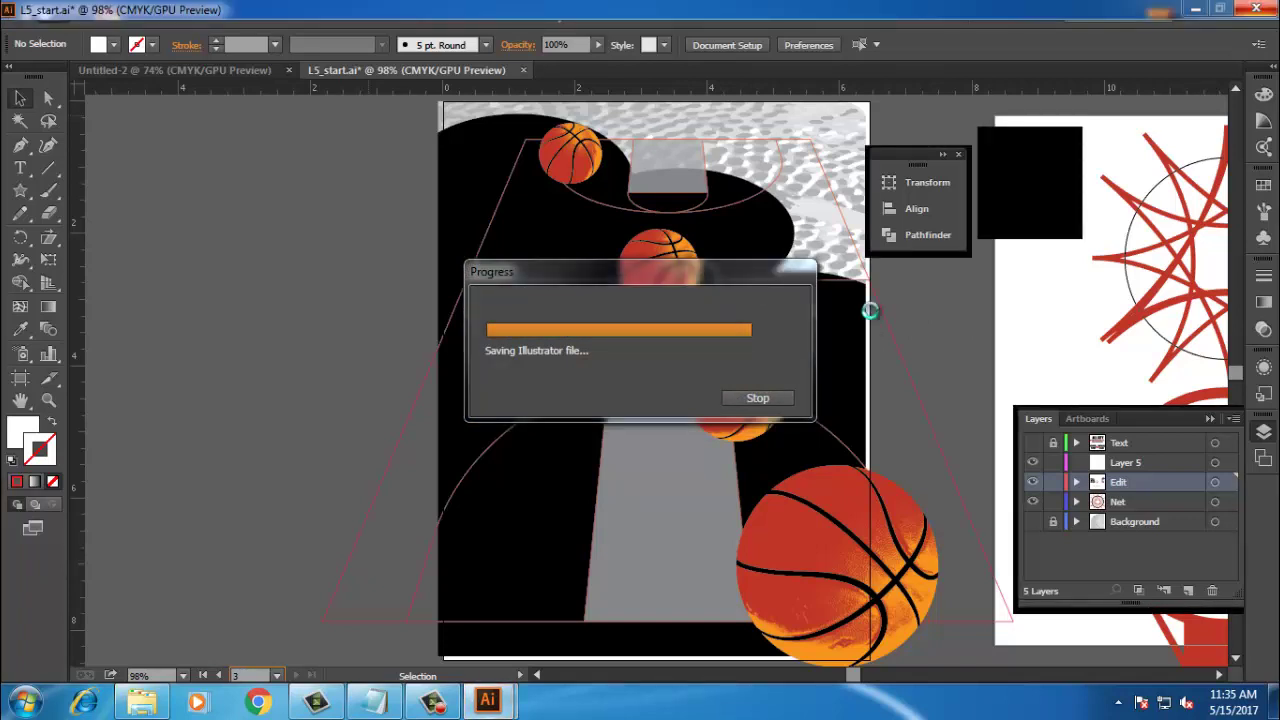
pyautogui.click(56, 17)
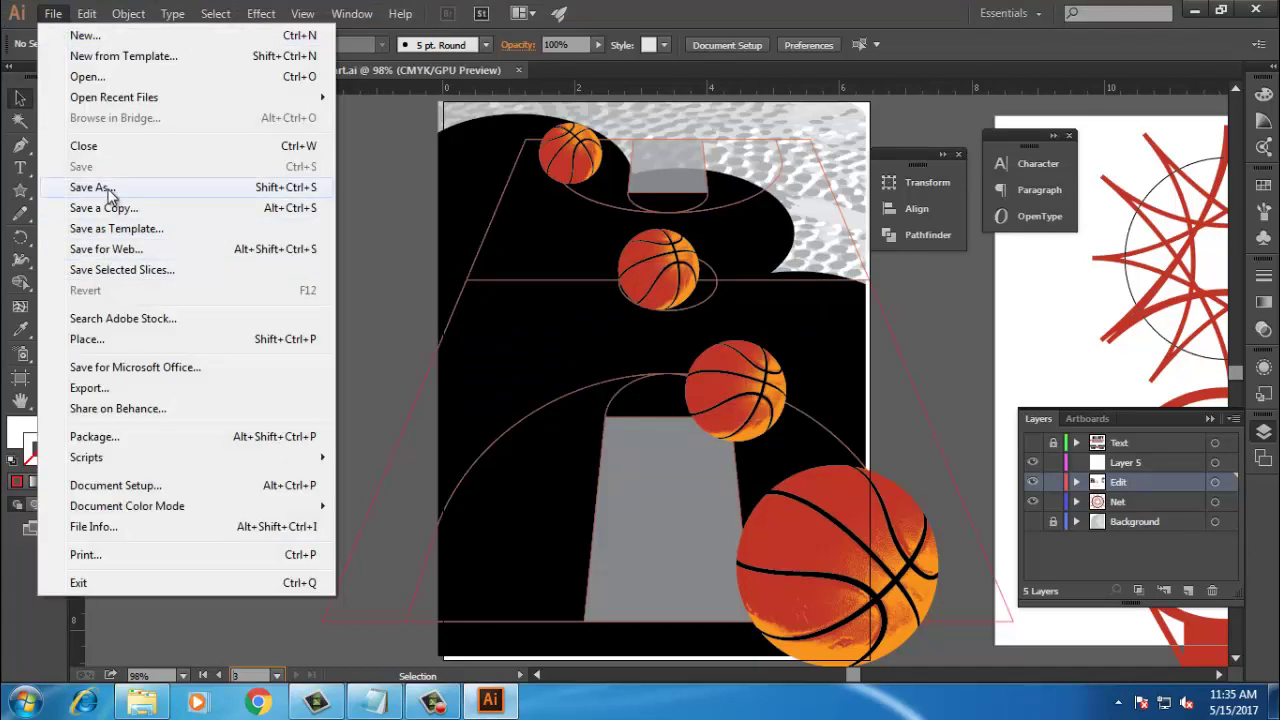
pyautogui.click(105, 190)
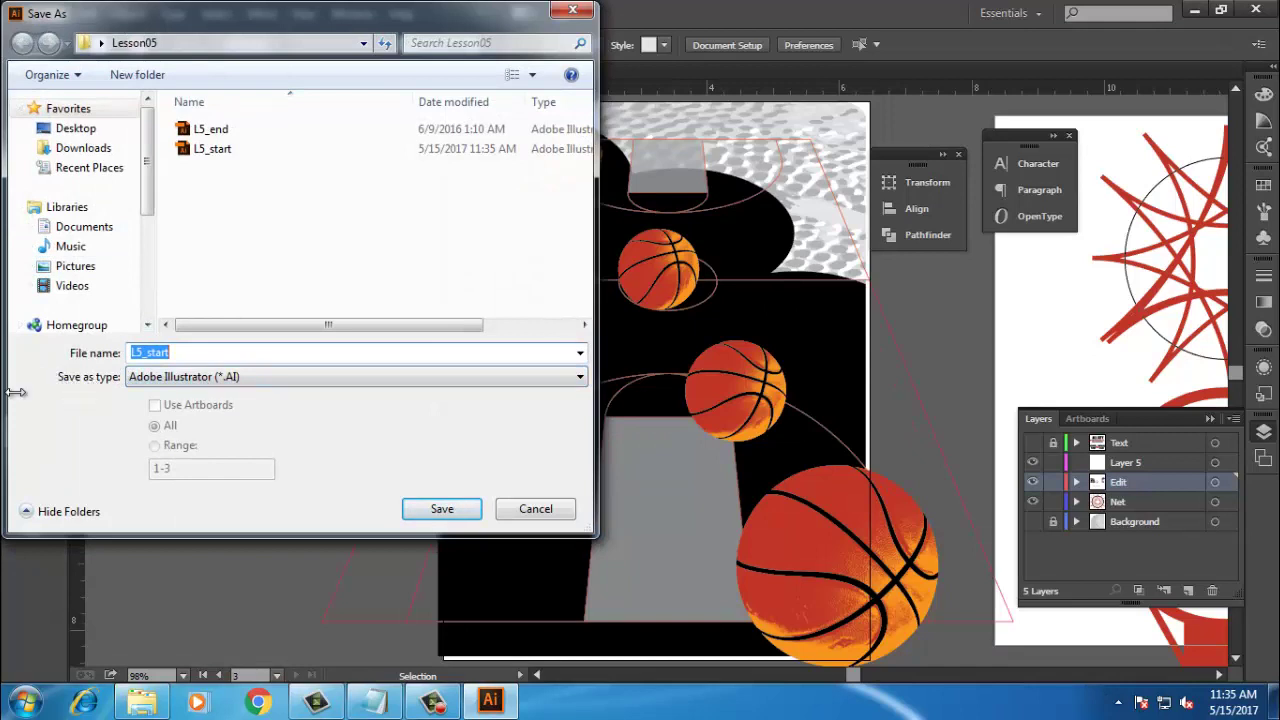
pyautogui.click(224, 377)
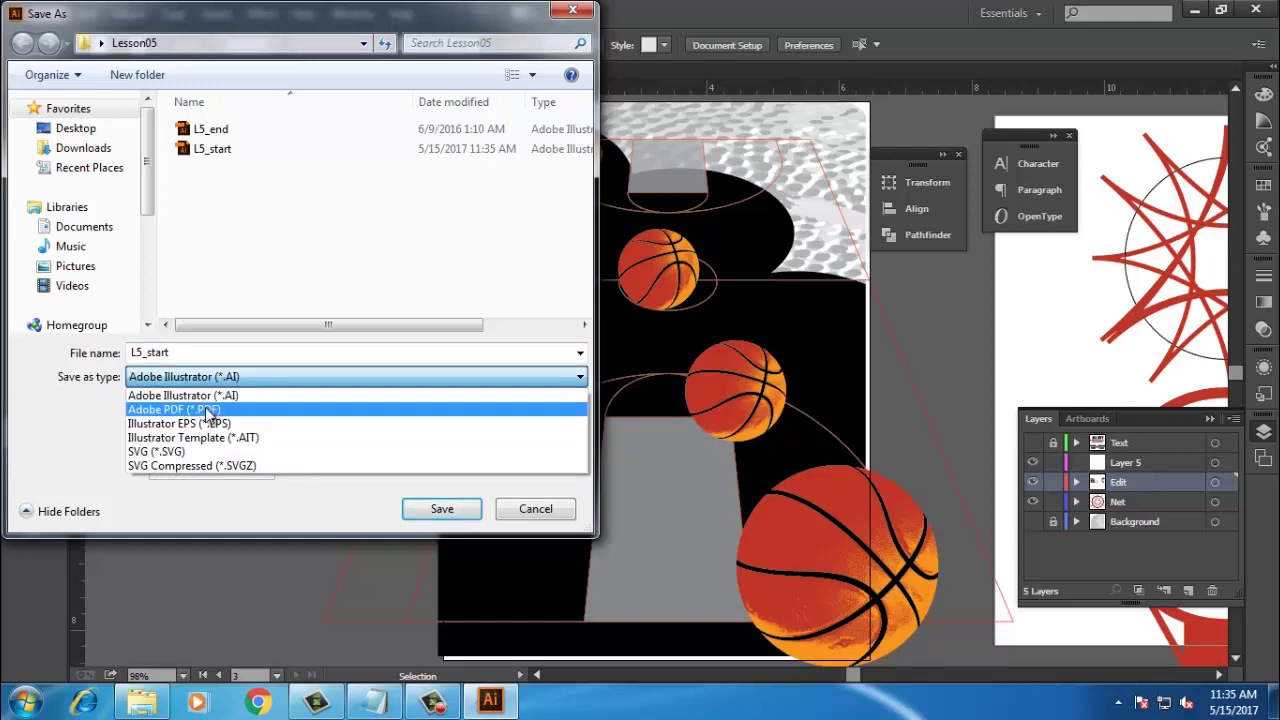
pyautogui.click(208, 412)
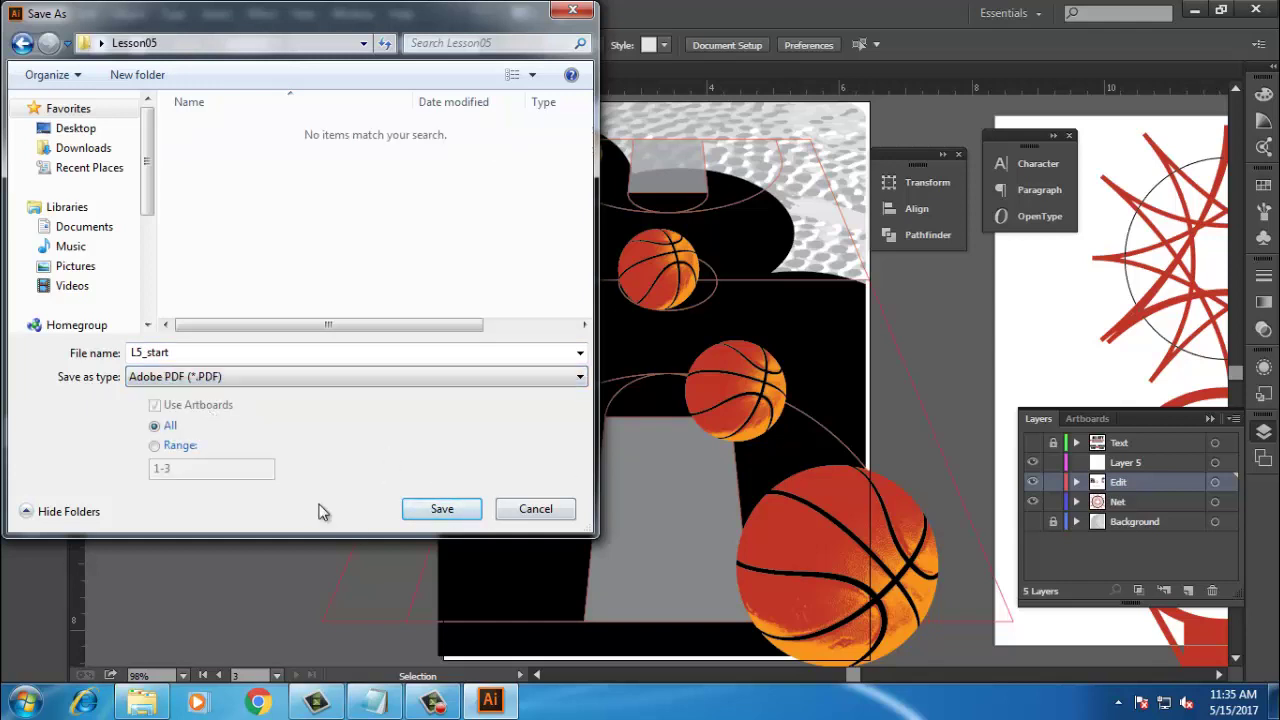
pyautogui.click(429, 510)
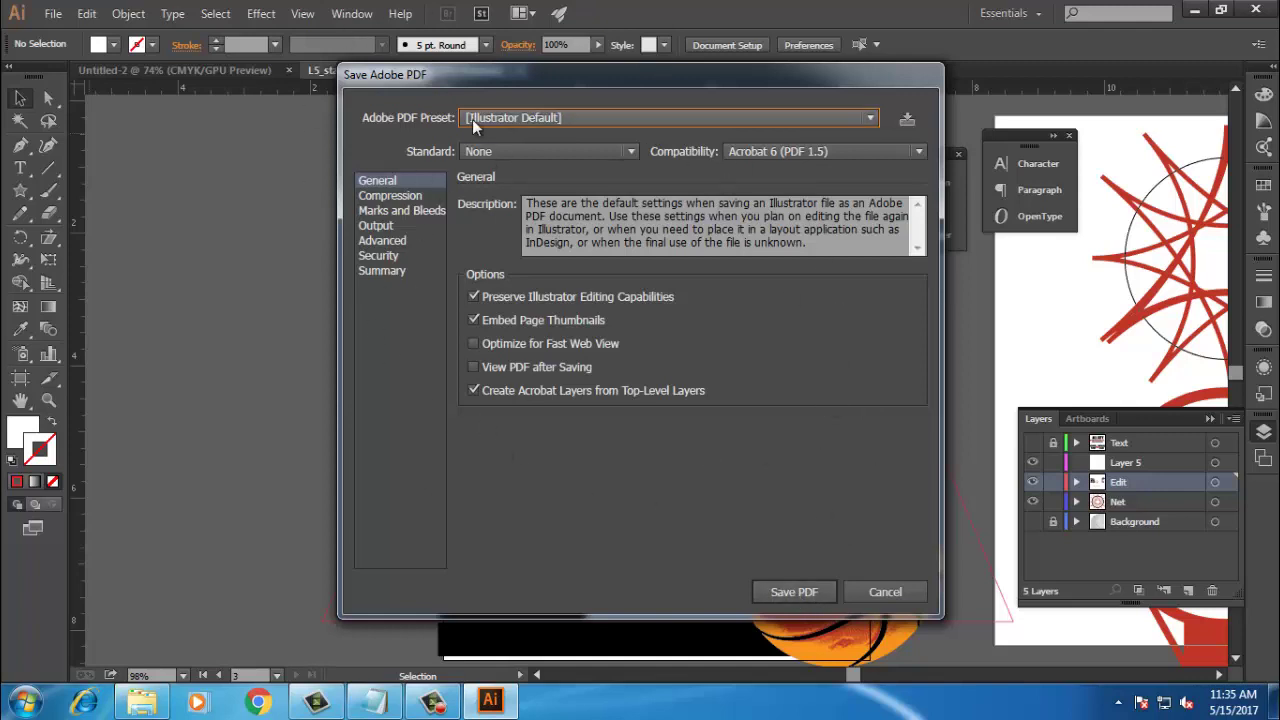
pyautogui.click(806, 591)
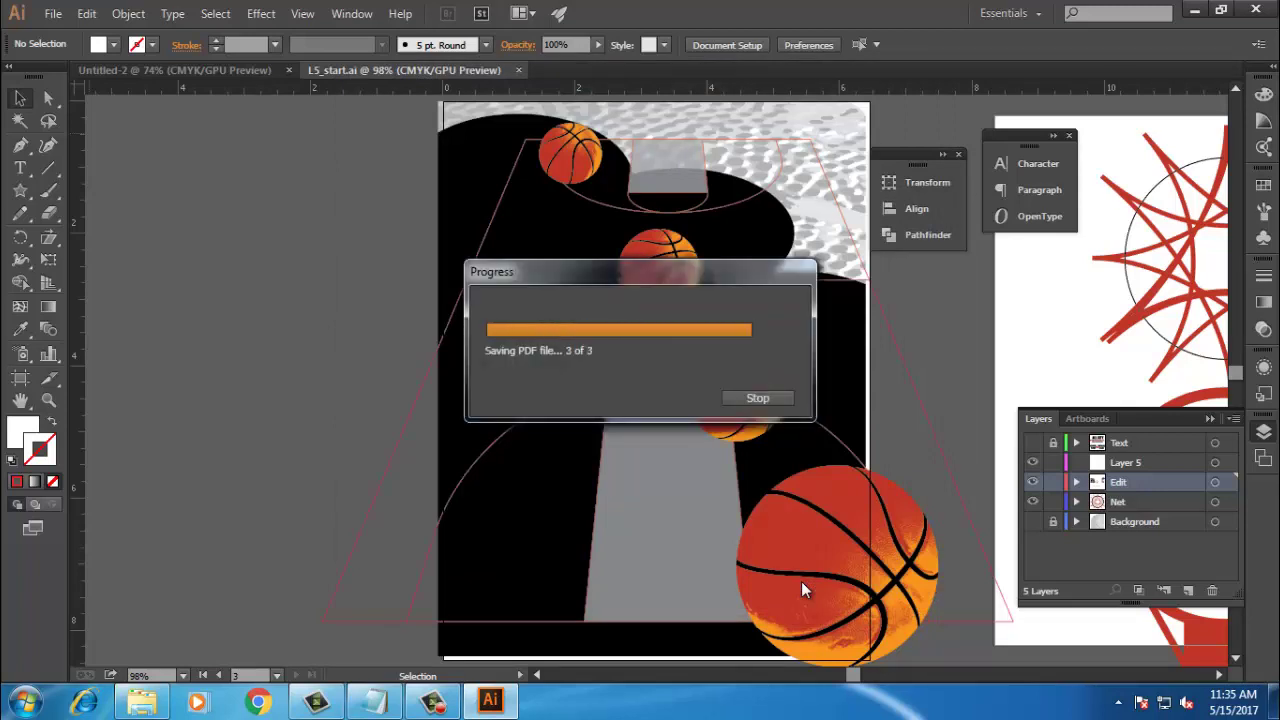
# Step: Check the Lesson05 folder for the saved PDF through the Save As dialog and cancel without saving again
pyautogui.click(1194, 11)
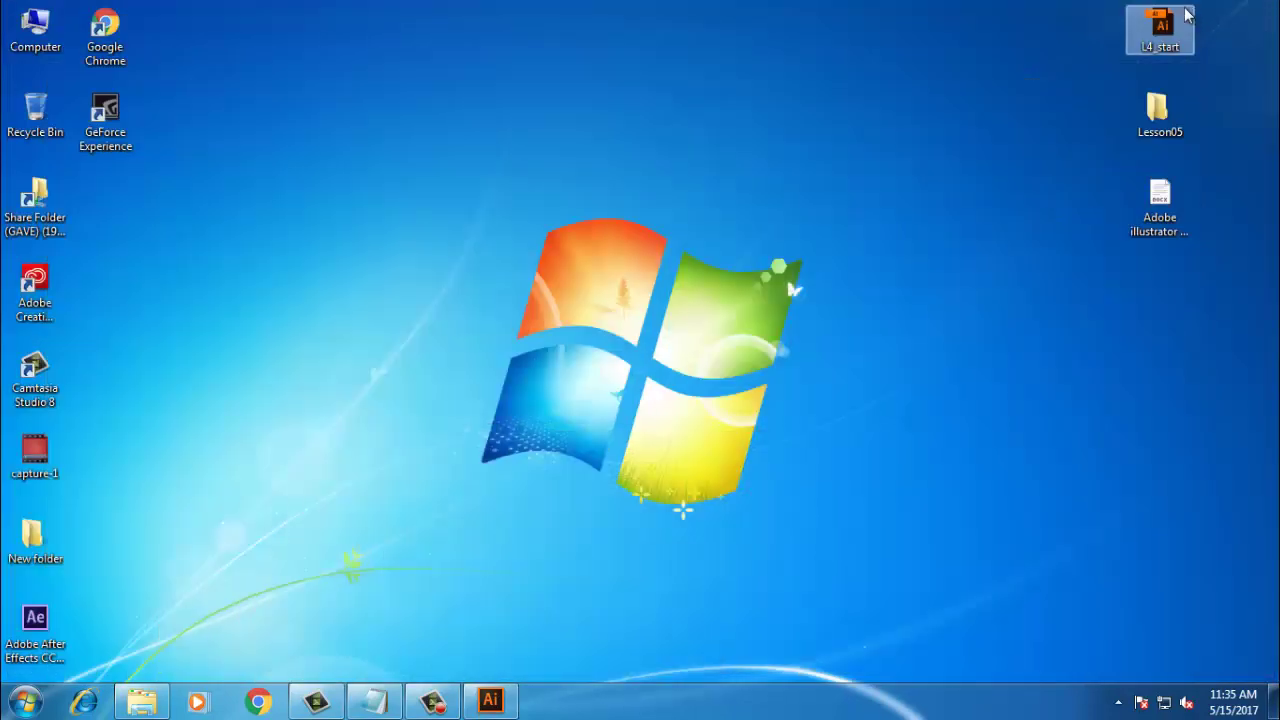
pyautogui.click(490, 701)
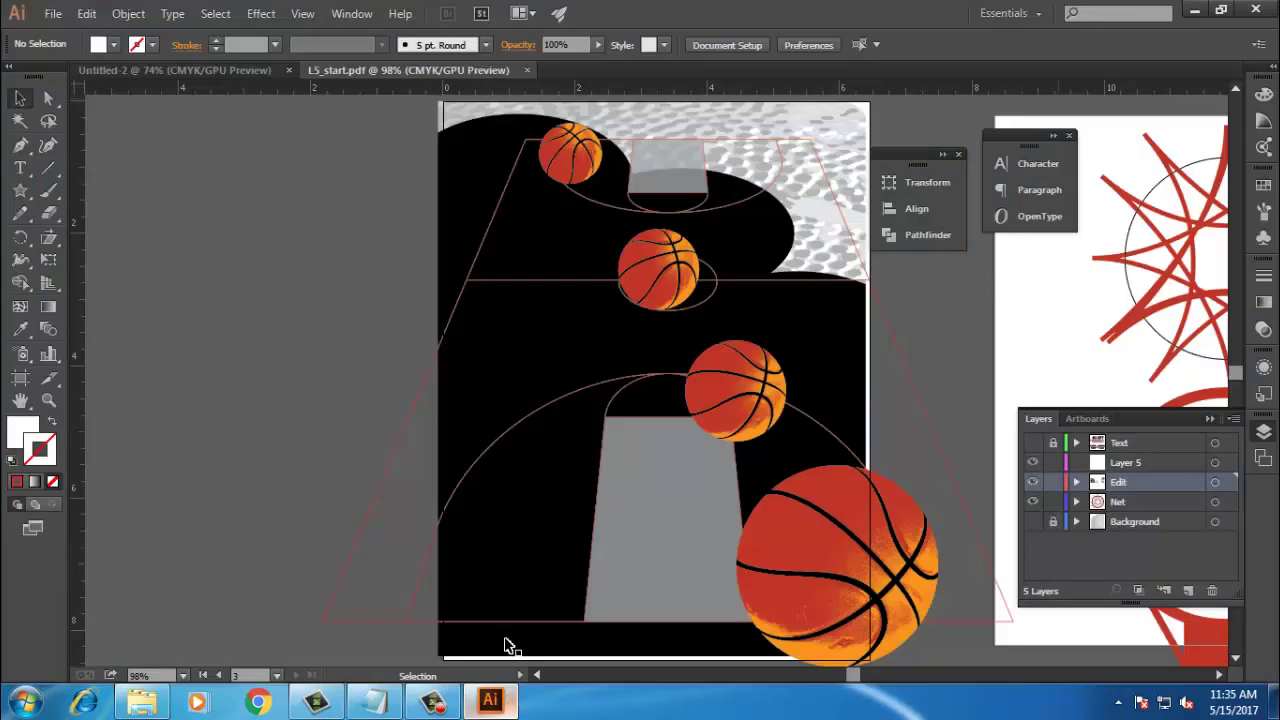
pyautogui.click(72, 16)
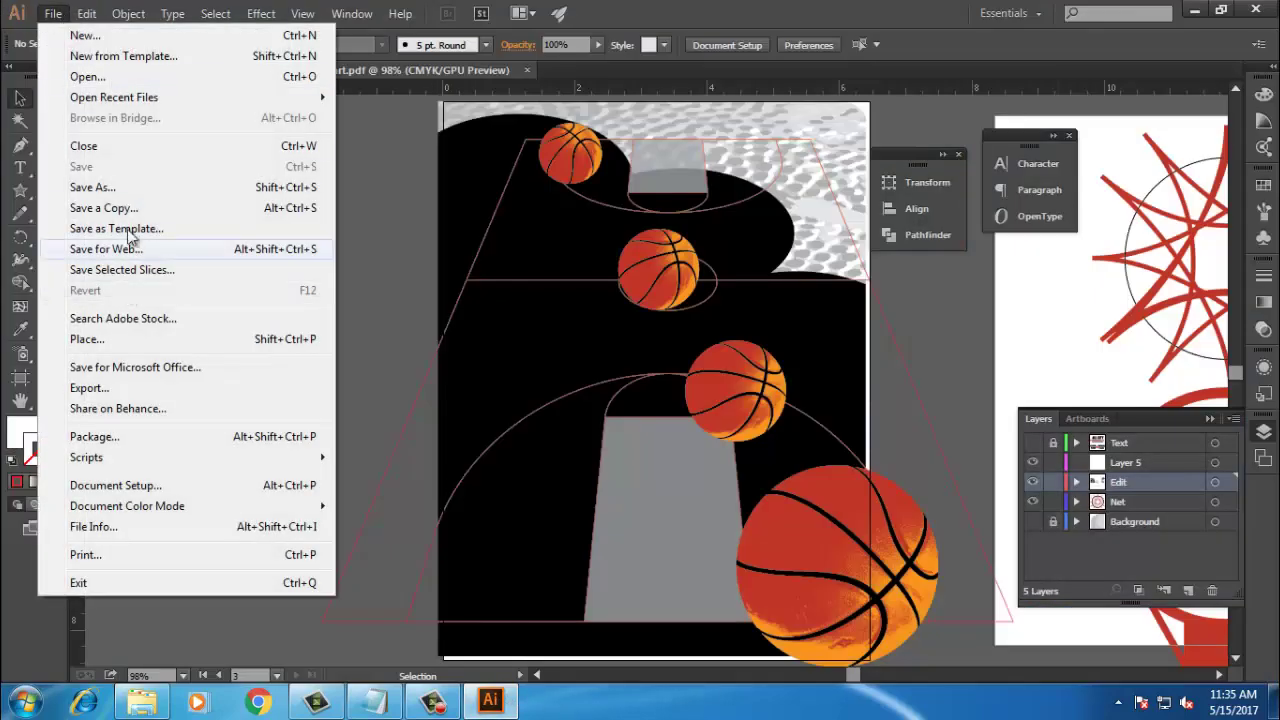
pyautogui.click(110, 188)
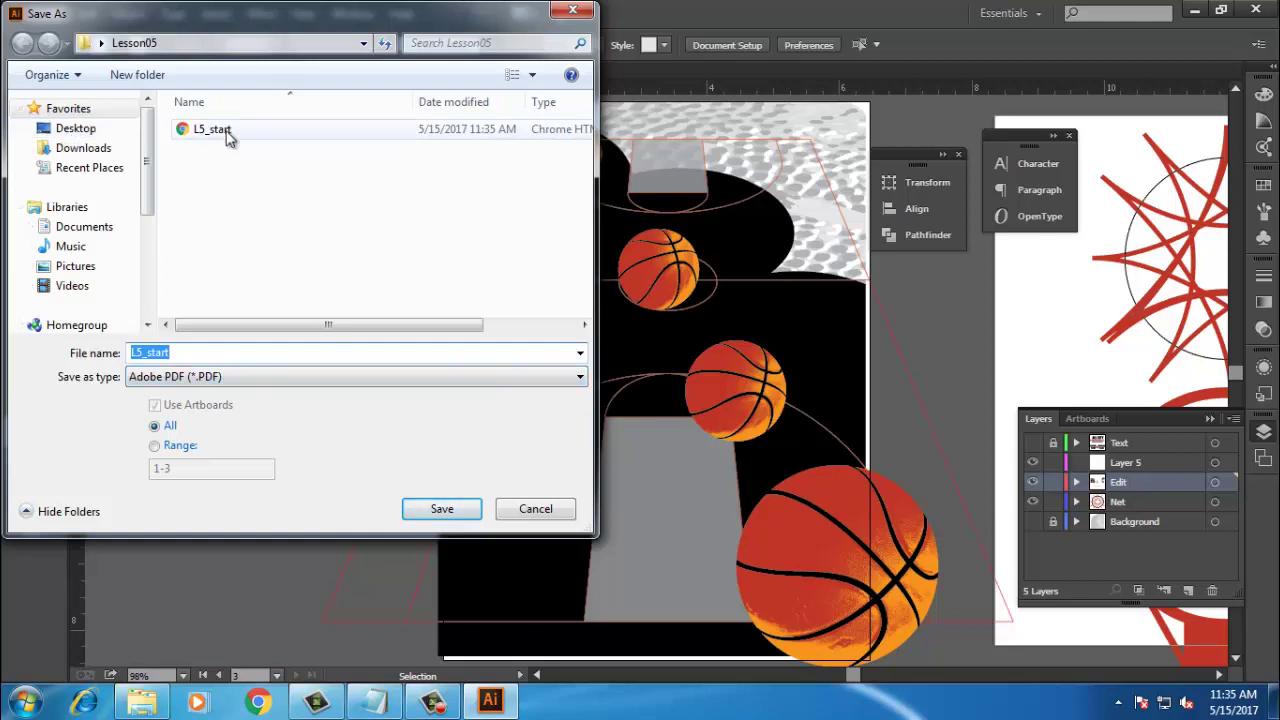
pyautogui.click(573, 12)
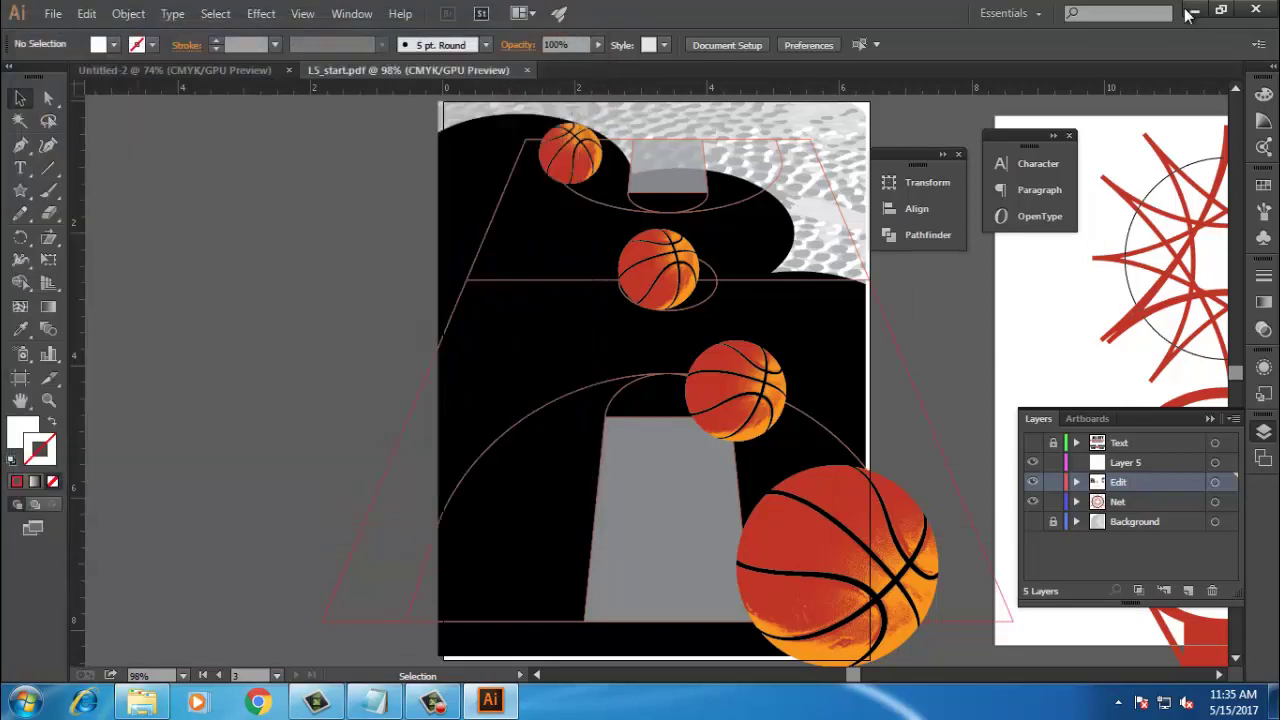
# Step: Open the L5_start PDF from the desktop's Lesson05 folder in Google Chrome
pyautogui.click(1190, 11)
pyautogui.doubleClick(1175, 136)
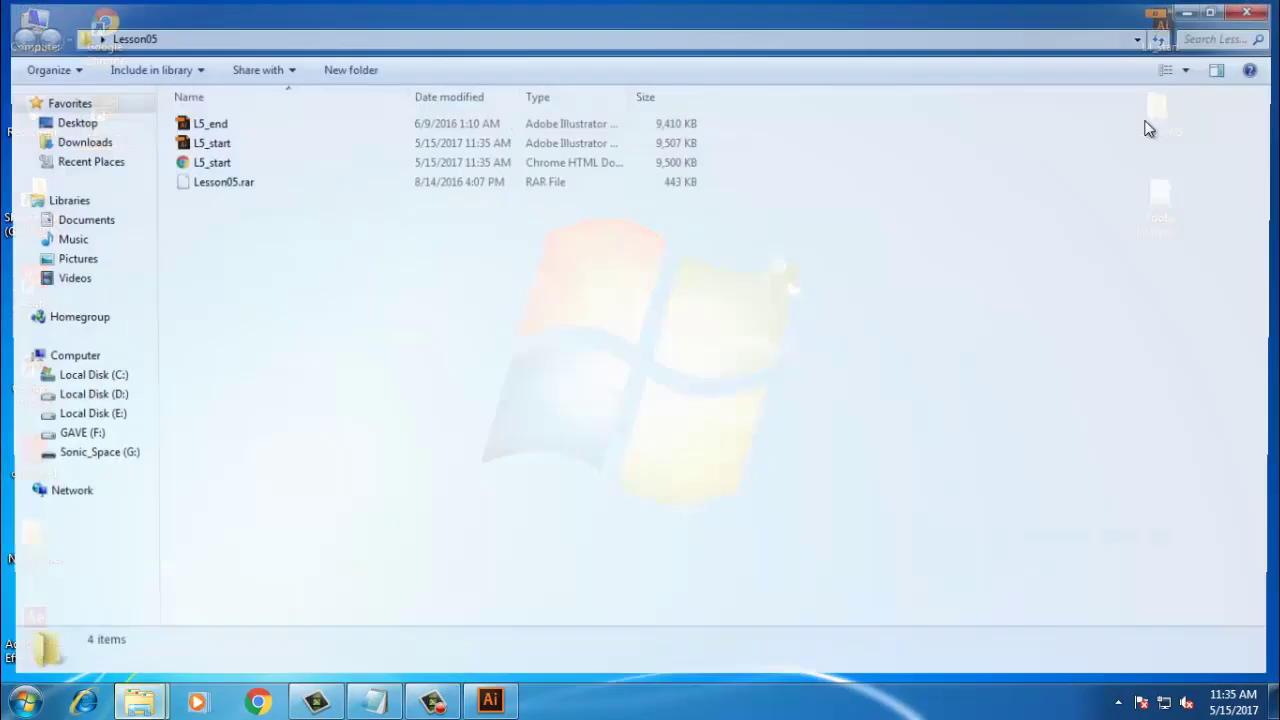
pyautogui.rightClick(221, 162)
pyautogui.moveTo(345, 210)
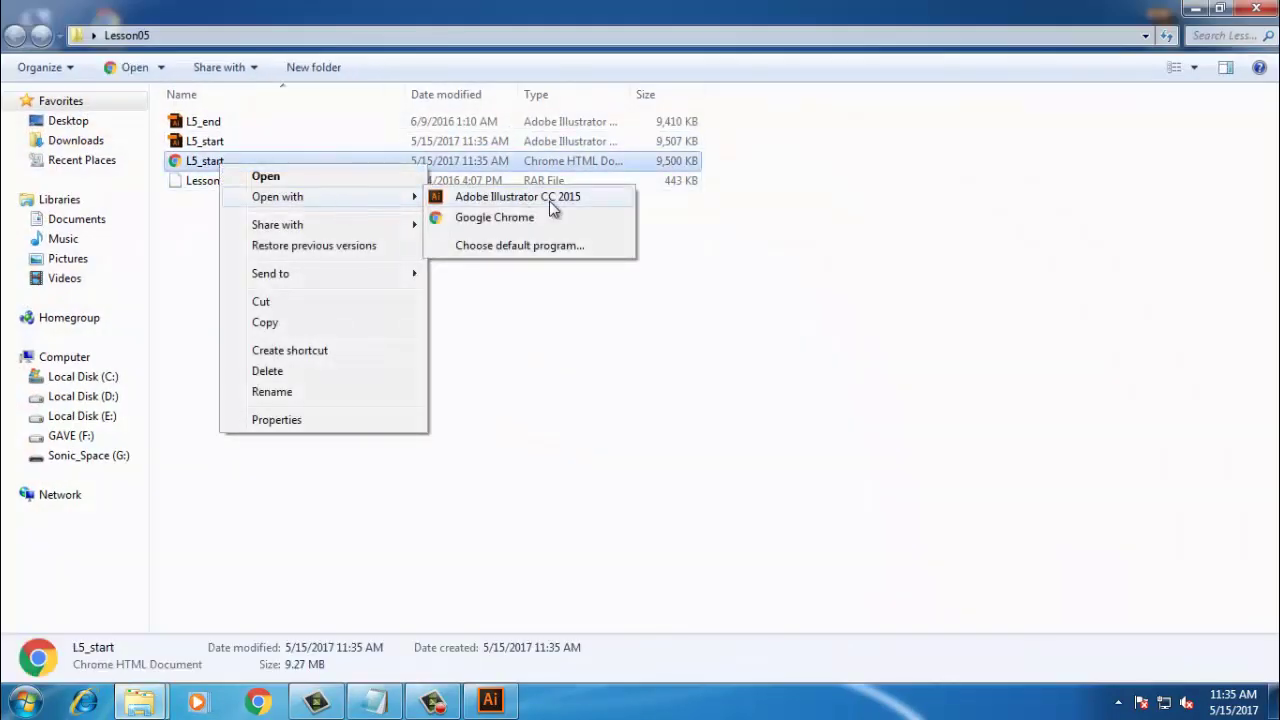
pyautogui.click(510, 220)
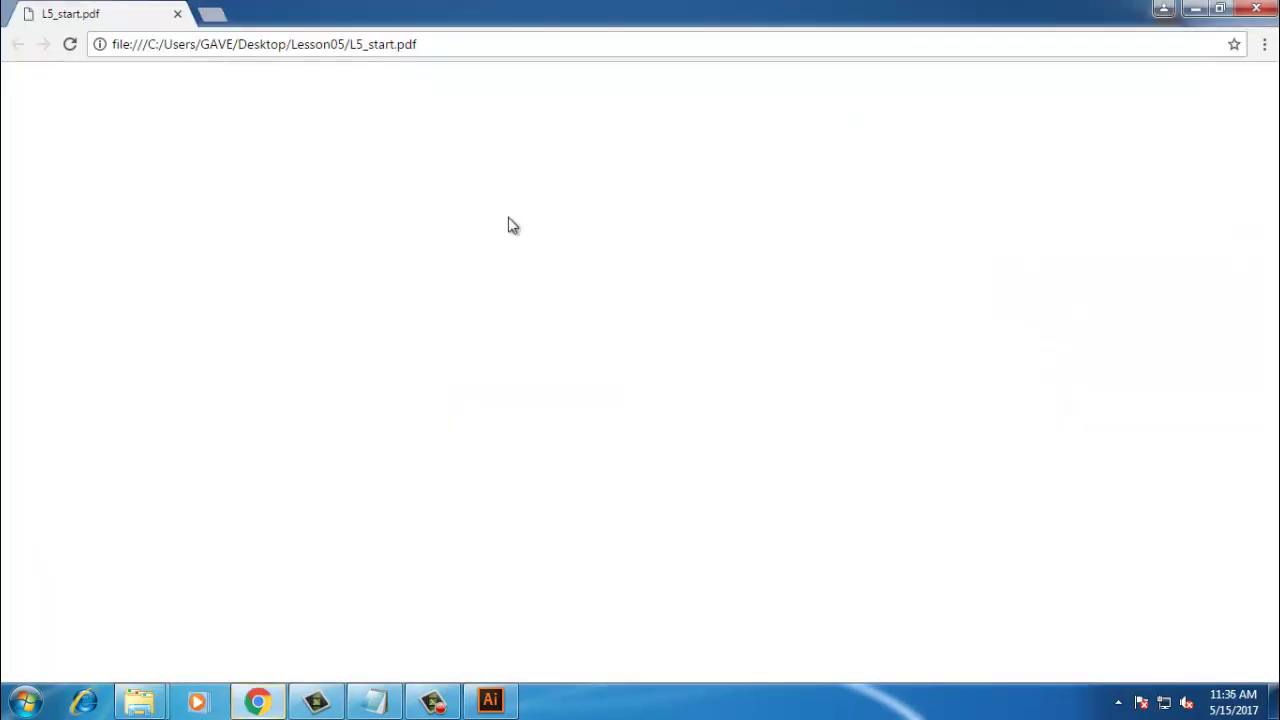
# Step: Examine the first pages of the L5_start PDF to check how the artboards were saved
pyautogui.scroll(-4, 659, 226)
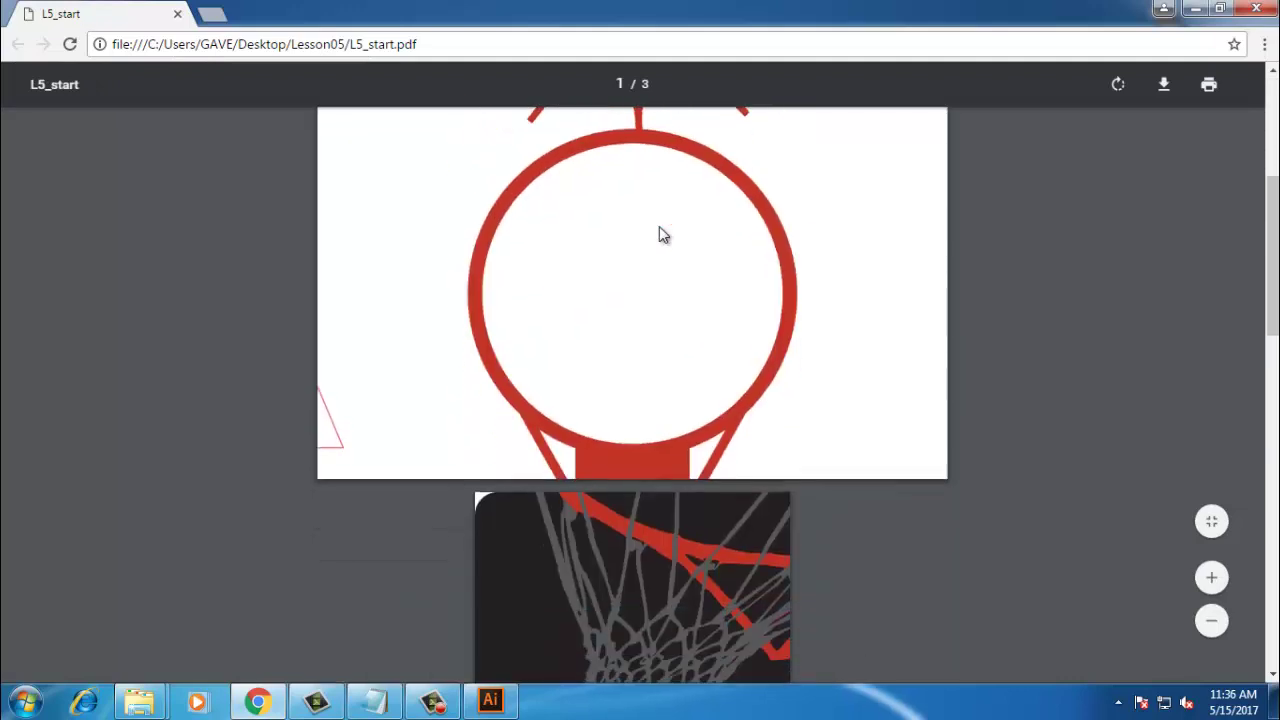
pyautogui.scroll(4, 659, 226)
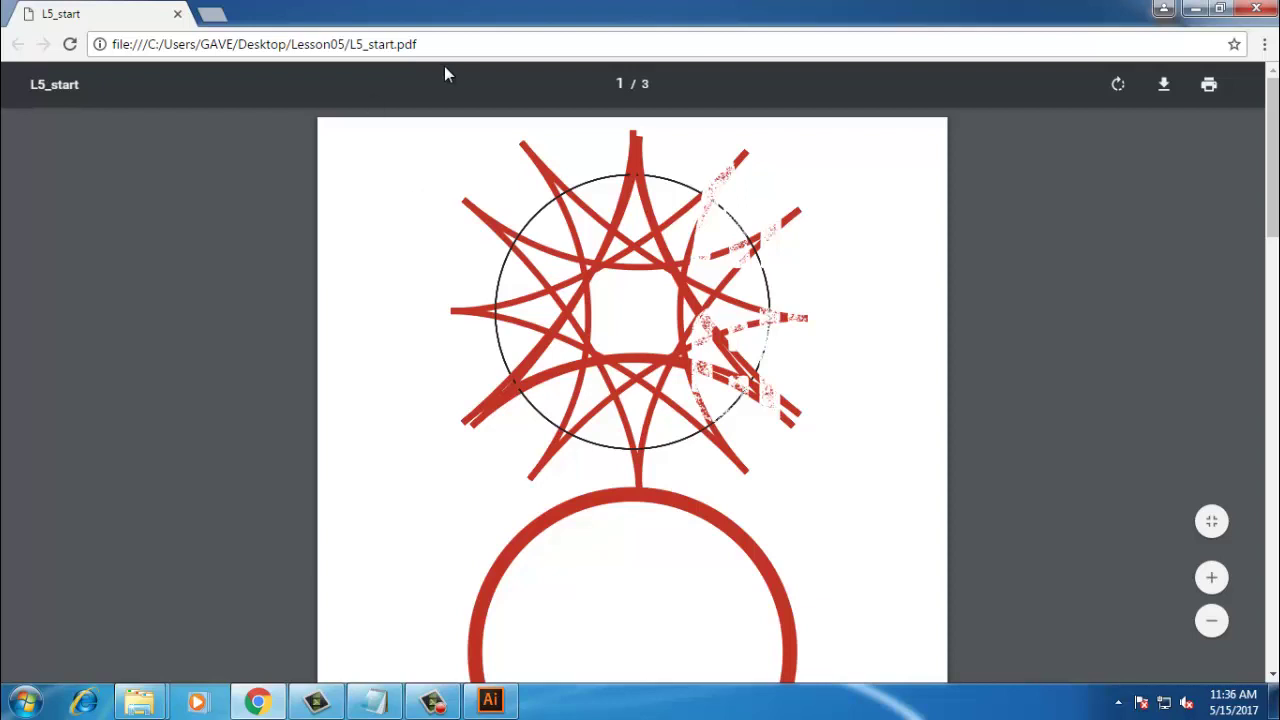
pyautogui.scroll(-4, 660, 228)
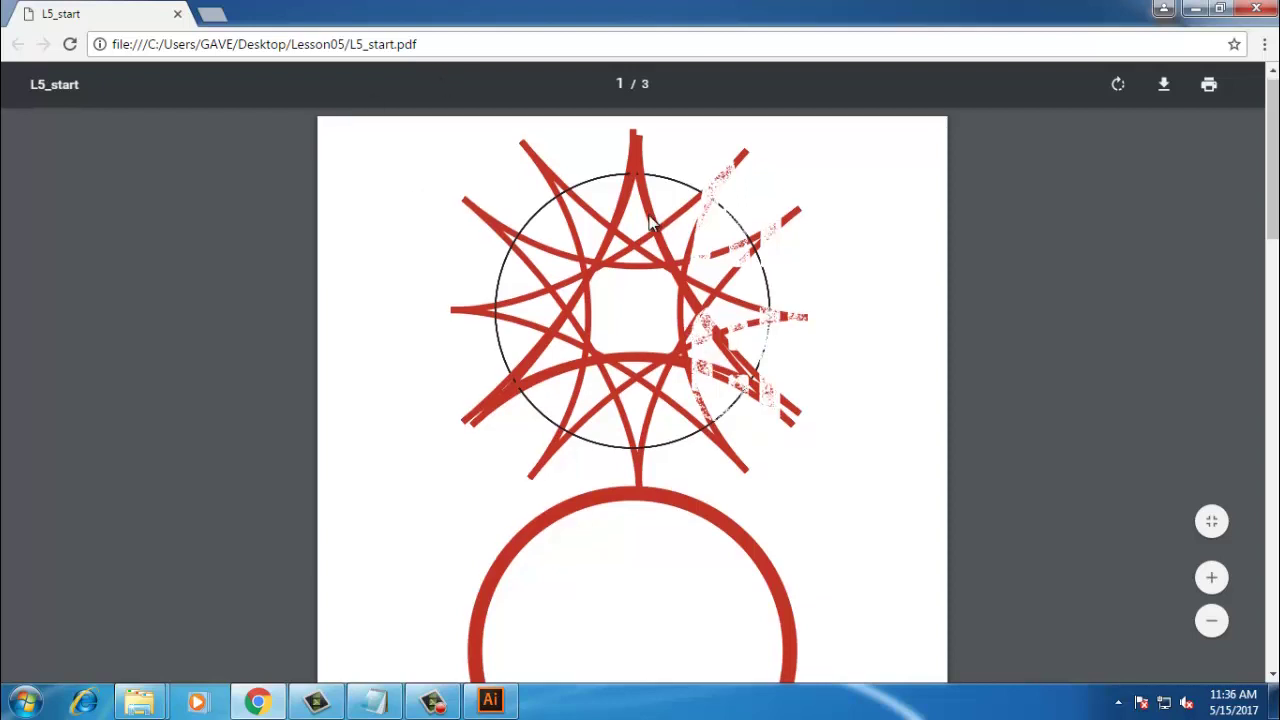
pyautogui.scroll(4, 737, 280)
pyautogui.scroll(-2, 737, 274)
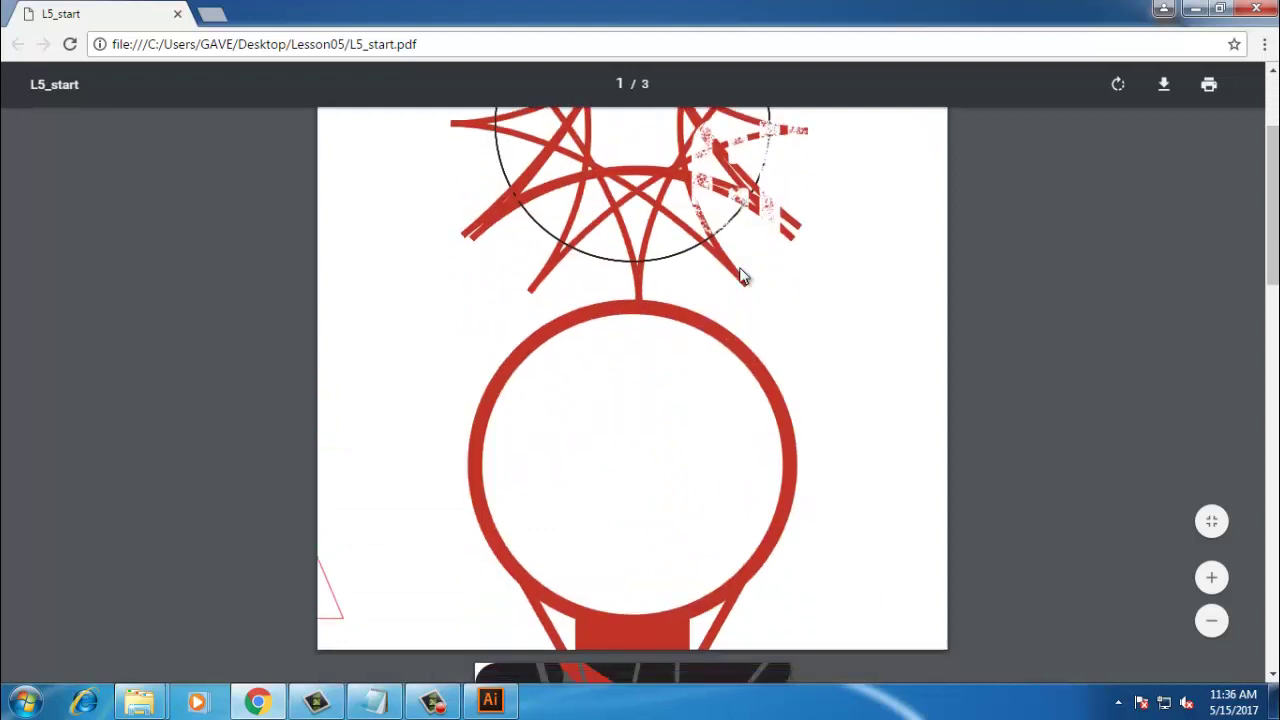
pyautogui.scroll(1, 741, 276)
pyautogui.scroll(2, 741, 276)
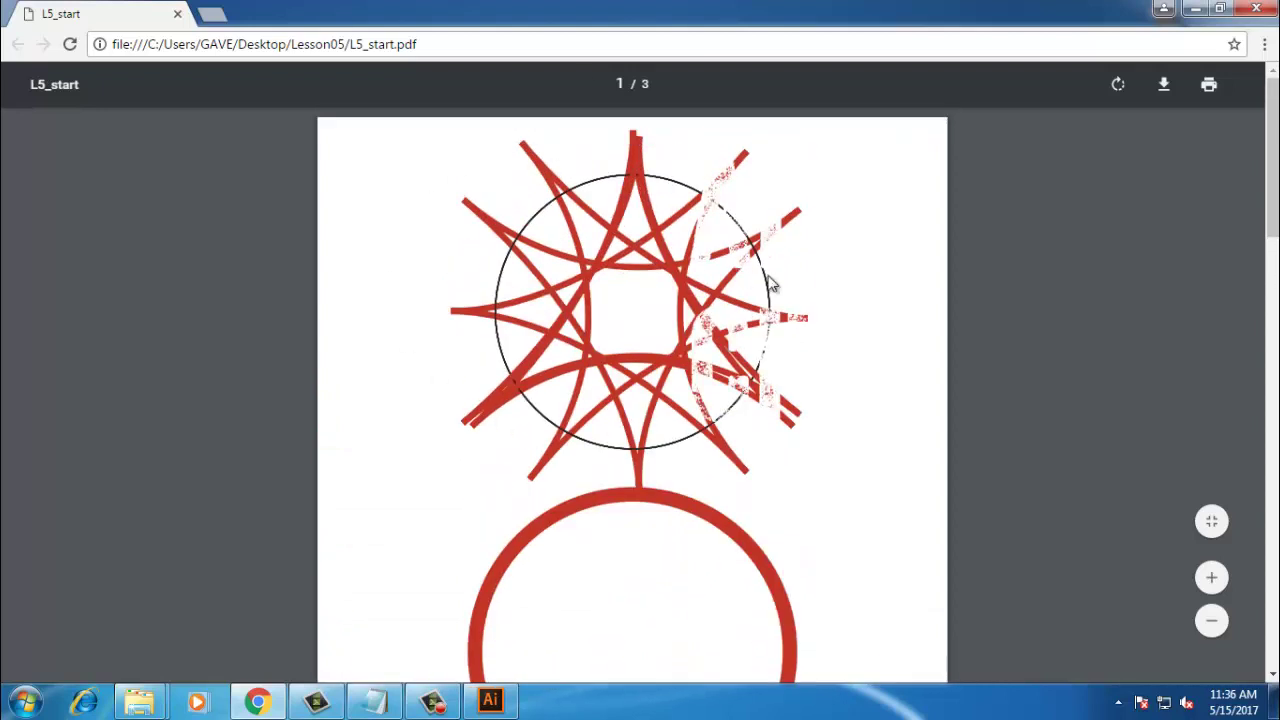
# Step: Review all three pages of the L5_start PDF to check the order in which the artboards were saved
pyautogui.scroll(-6, 797, 383)
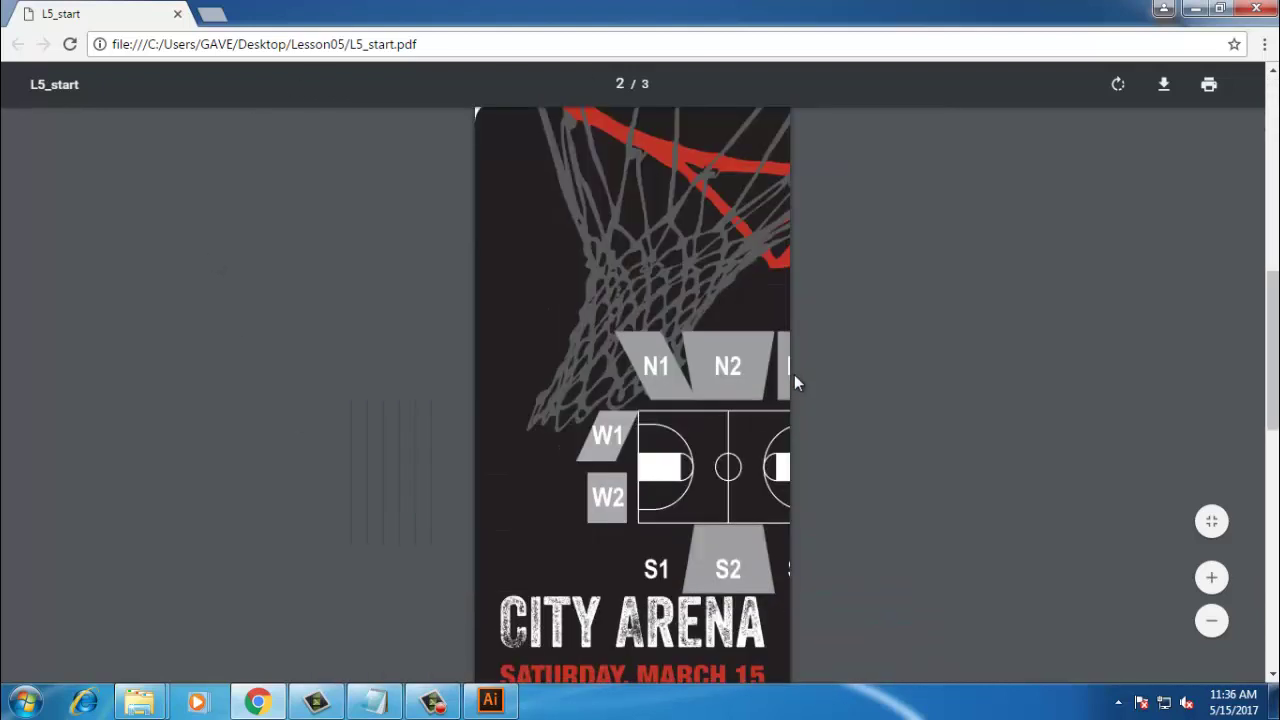
pyautogui.scroll(-9, 600, 410)
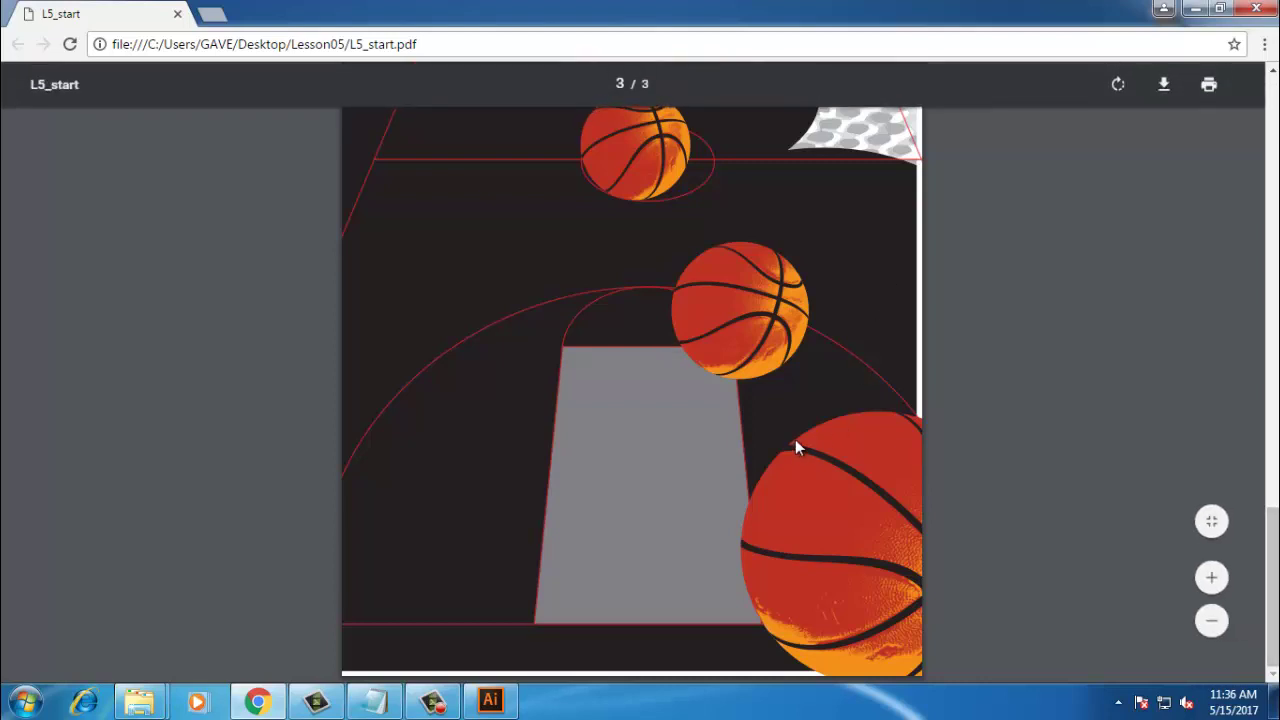
pyautogui.scroll(15, 796, 439)
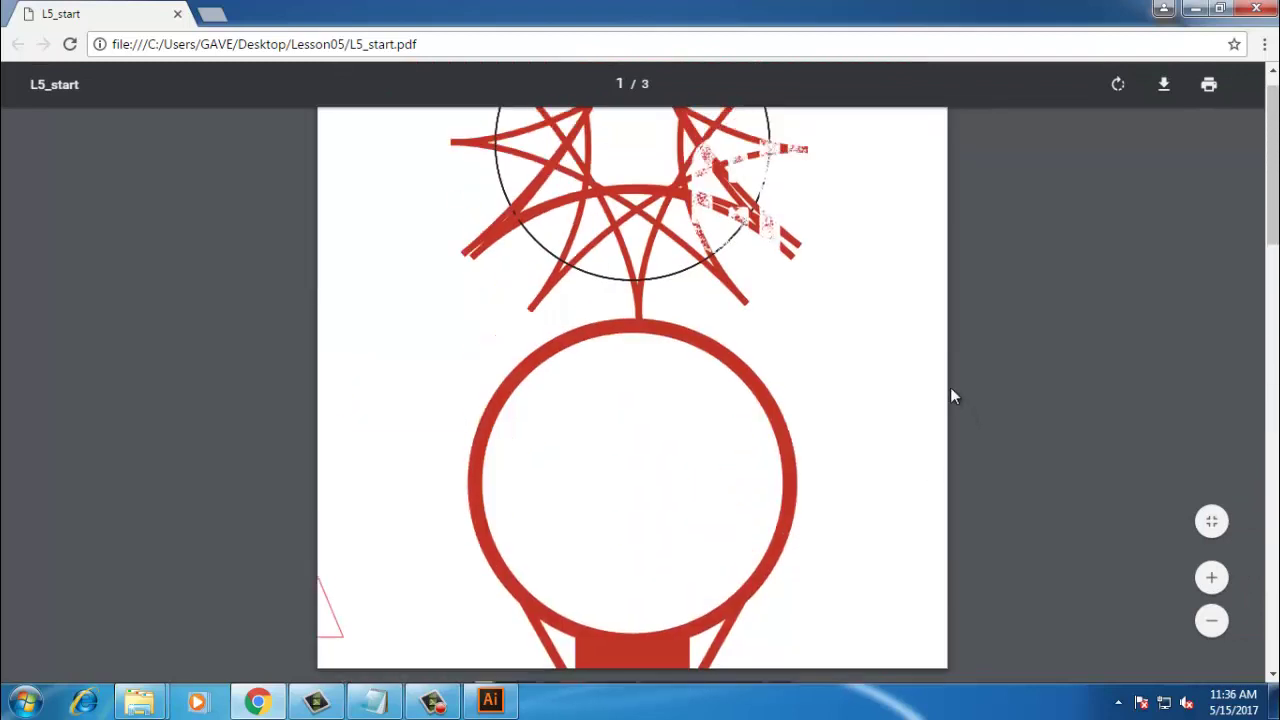
pyautogui.scroll(2, 952, 396)
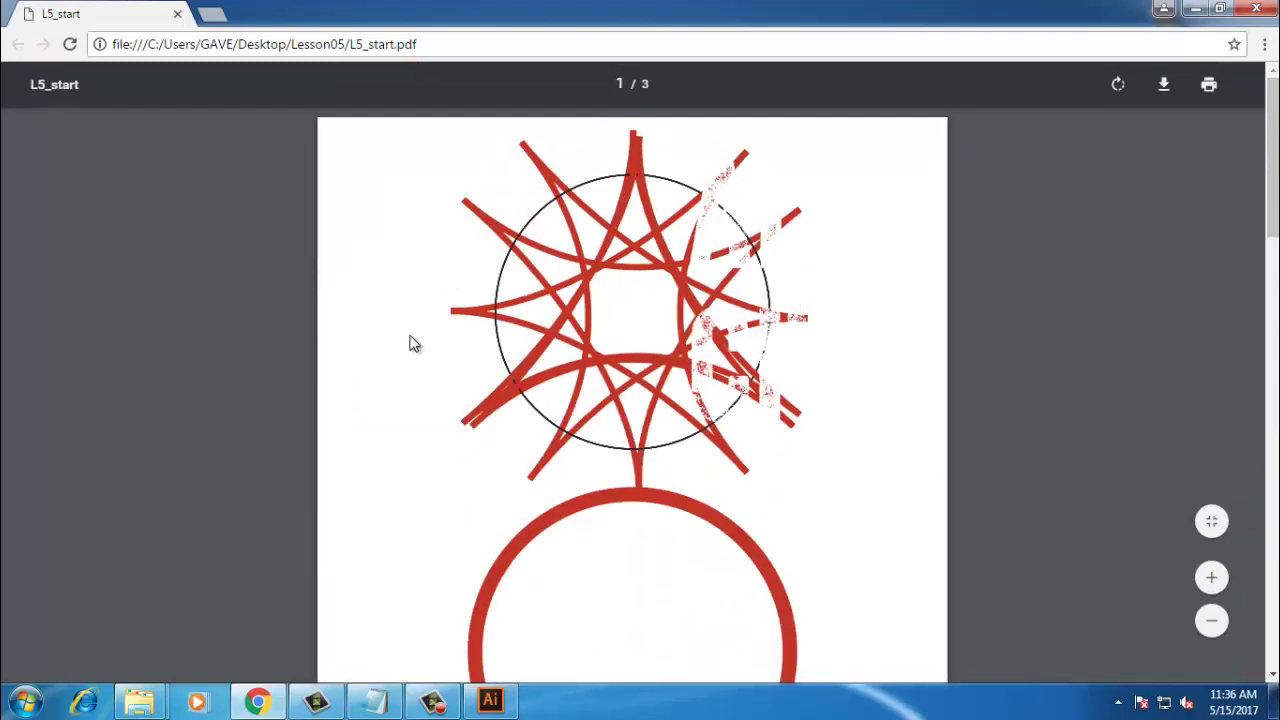
pyautogui.scroll(-10, 503, 357)
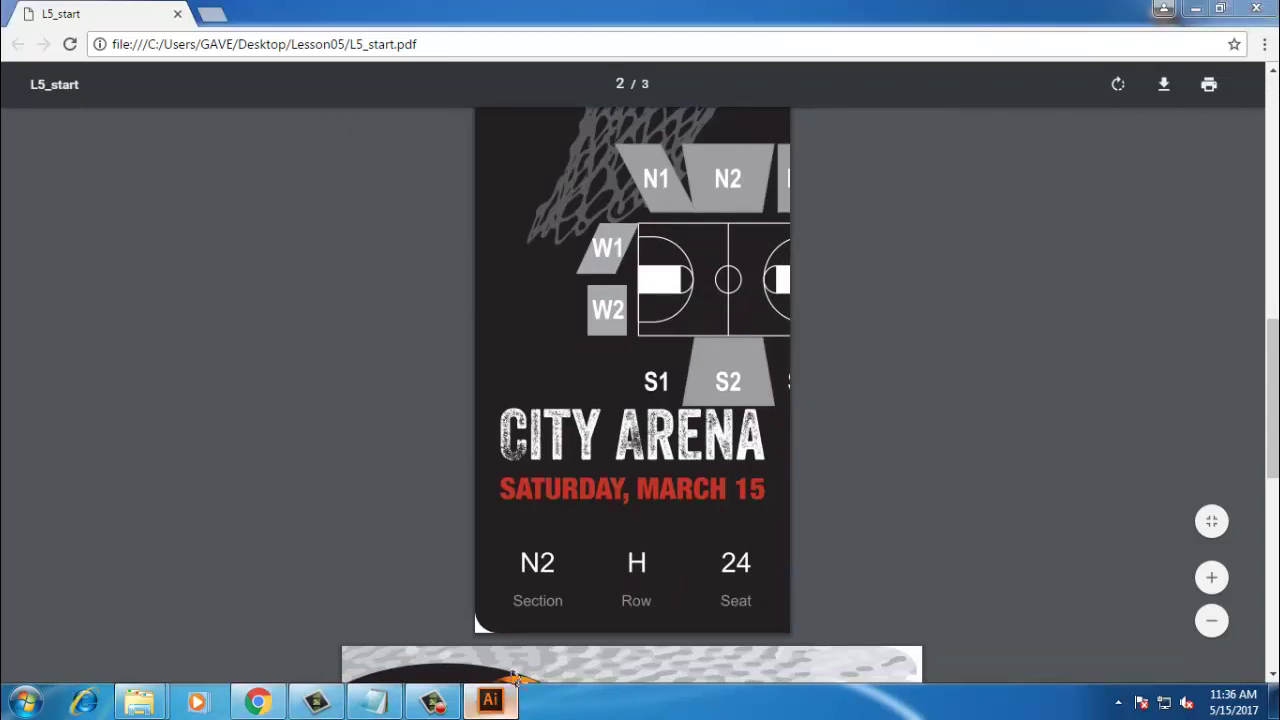
# Step: Switch to Illustrator, display Artboard 1 from the artboard list, and compare it with the first page of the PDF in Chrome
pyautogui.click(490, 700)
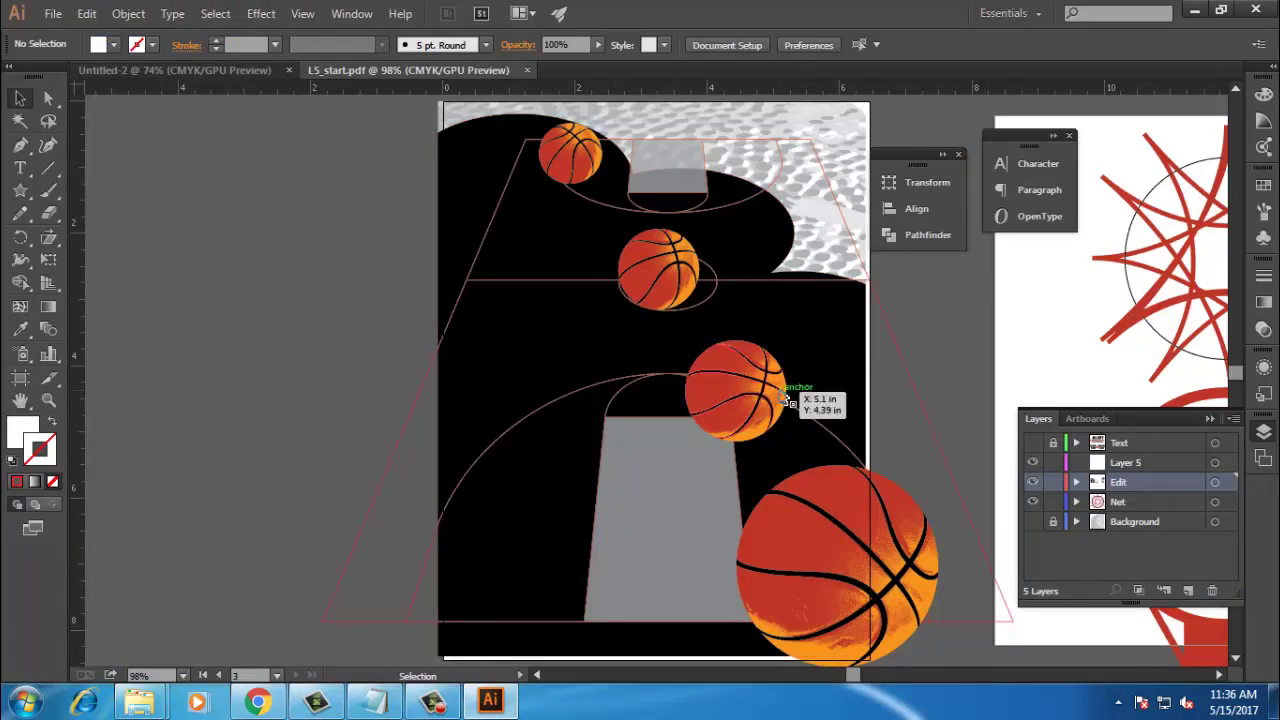
pyautogui.moveTo(811, 391); pyautogui.dragTo(334, 311)
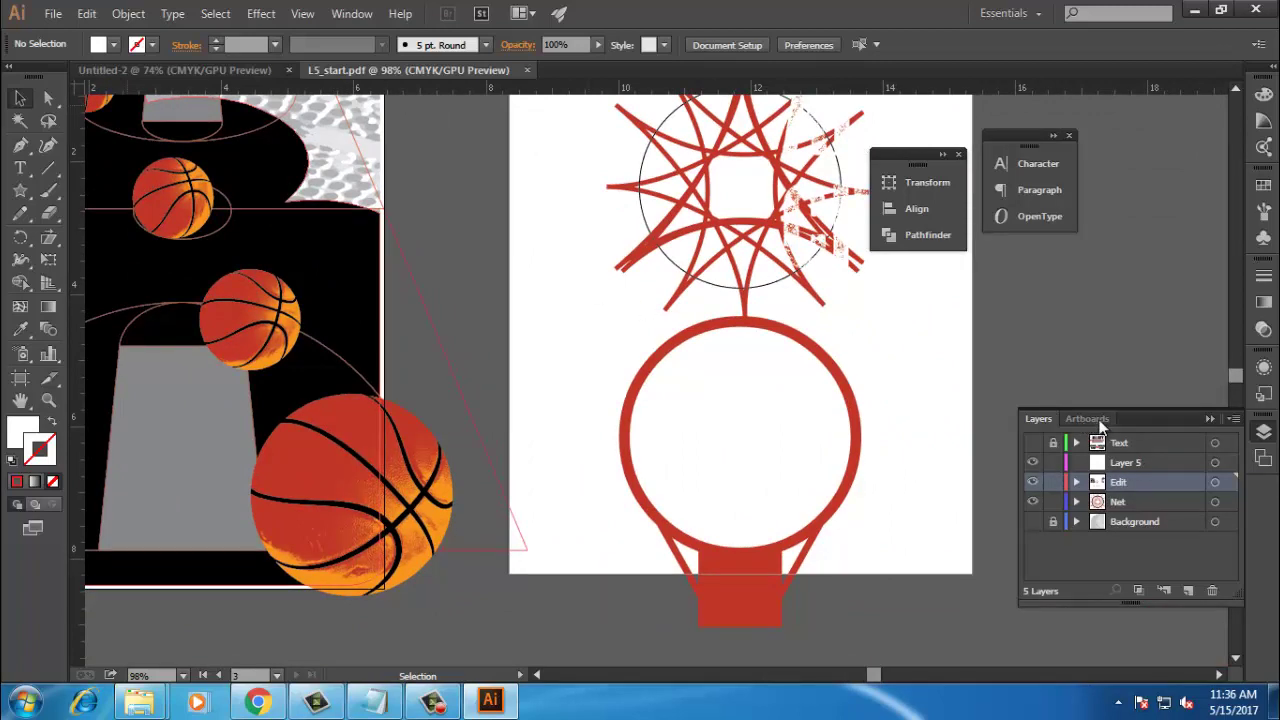
pyautogui.click(1090, 419)
pyautogui.click(1038, 445)
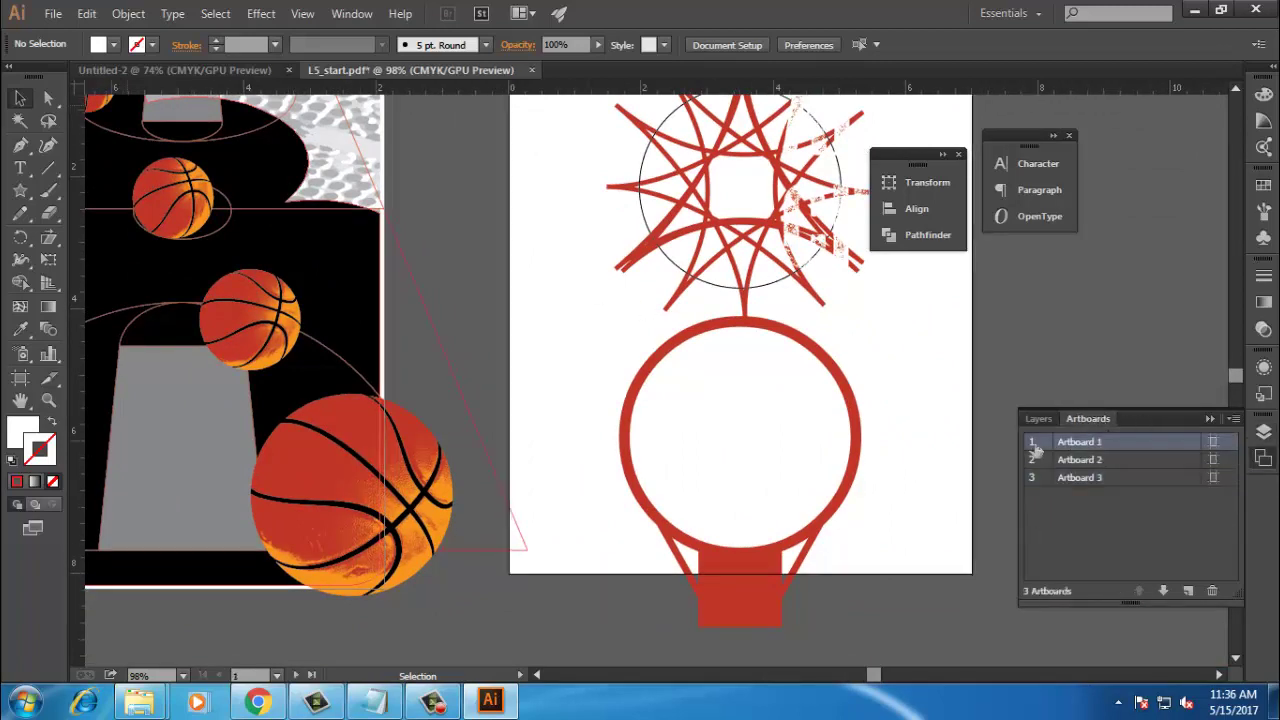
pyautogui.moveTo(531, 337); pyautogui.dragTo(356, 361)
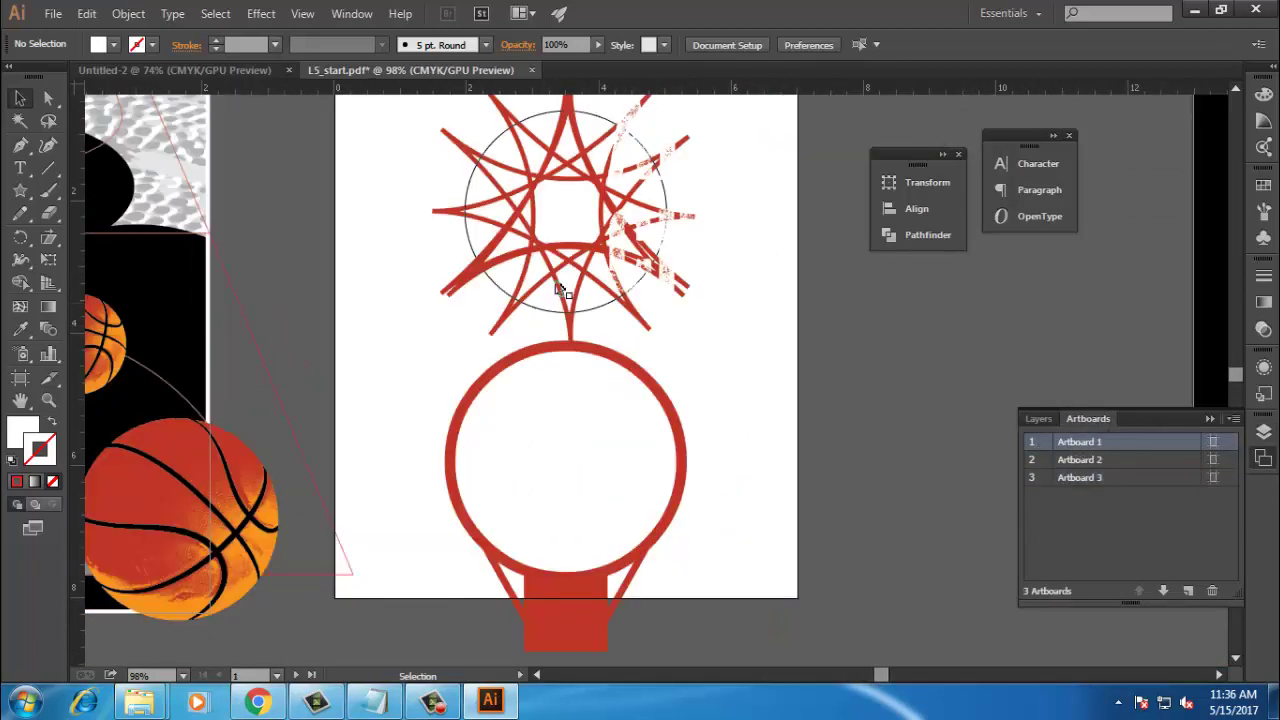
pyautogui.press('super')
pyautogui.press('super')
pyautogui.scroll(-2, 750, 385)
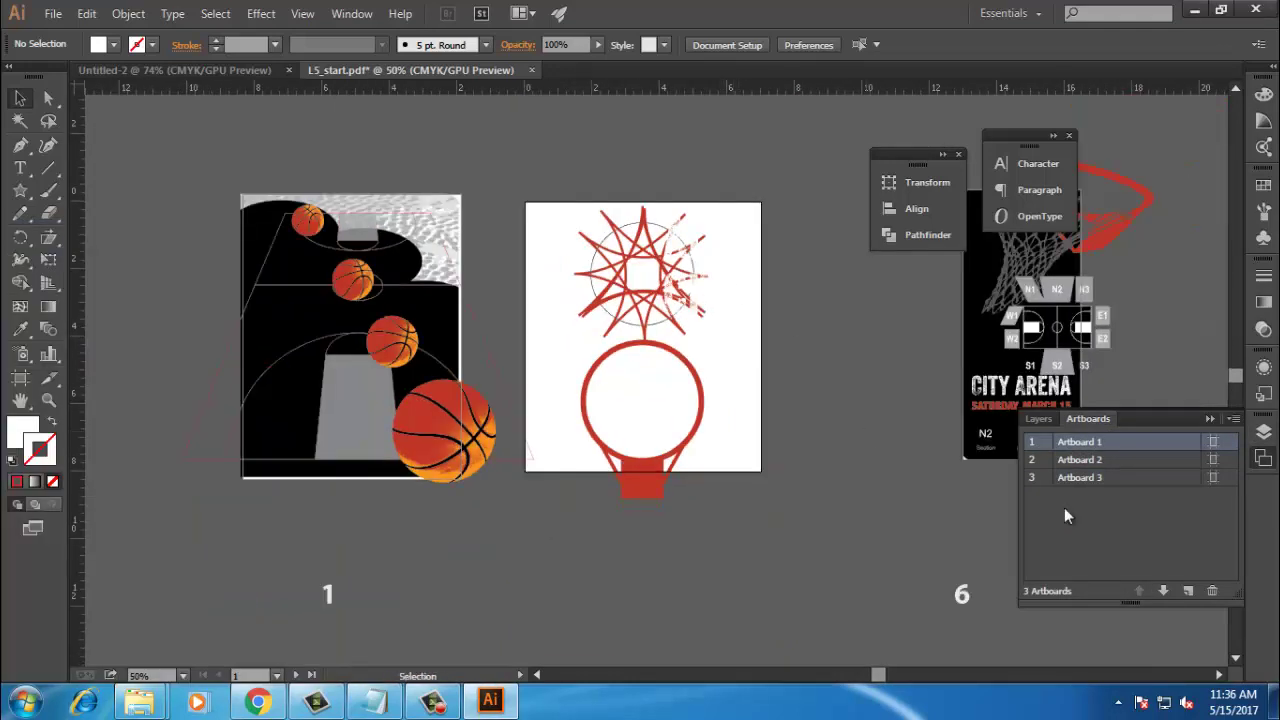
pyautogui.doubleClick(1076, 447)
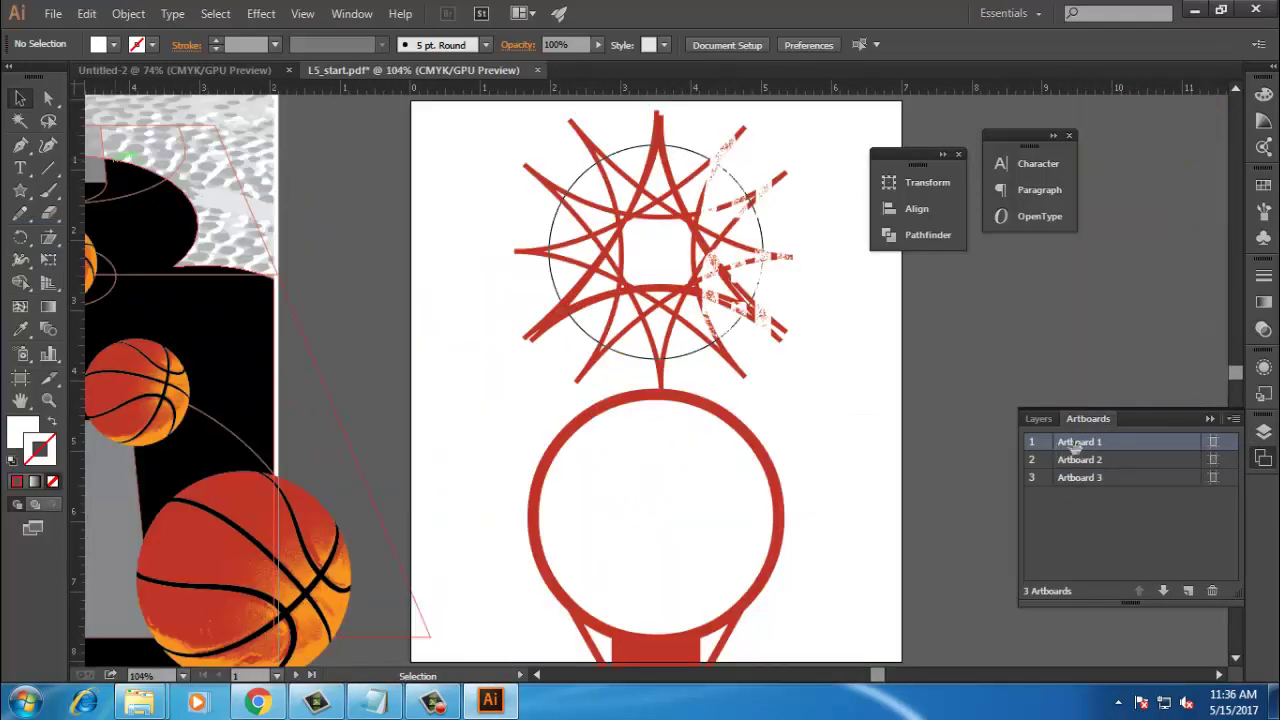
pyautogui.click(258, 701)
pyautogui.scroll(10, 745, 222)
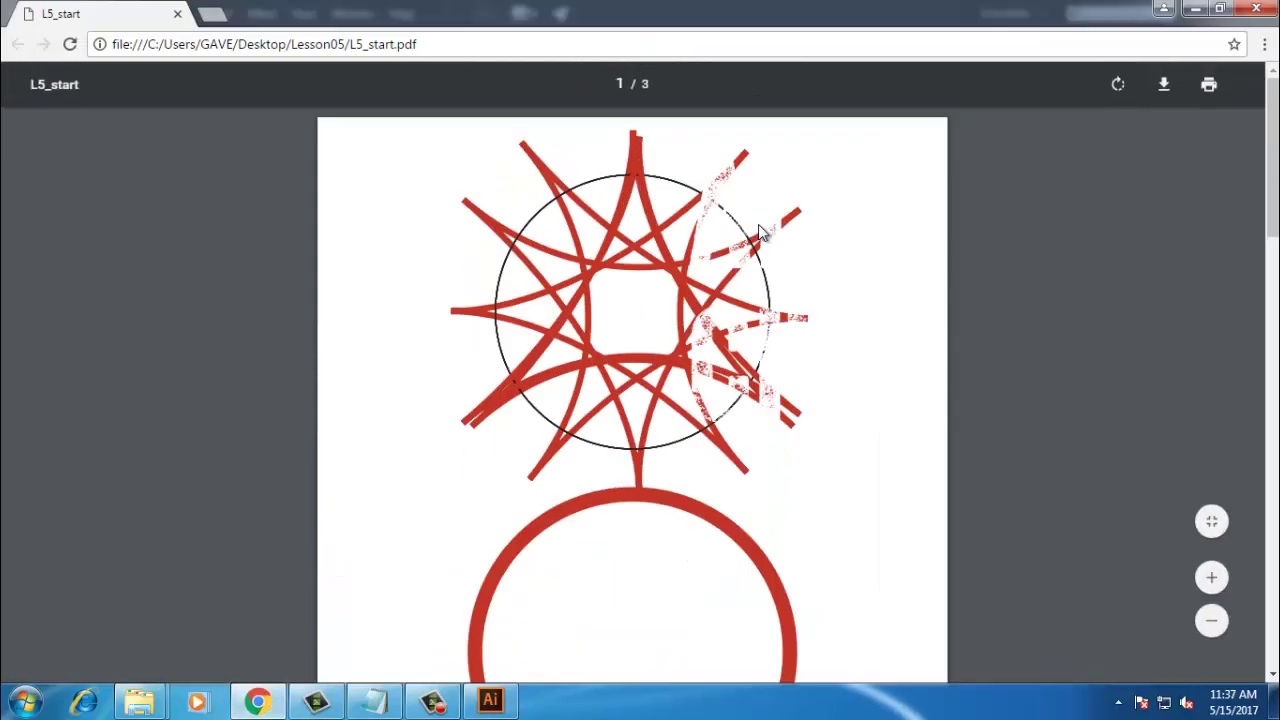
# Step: Return to Illustrator, move Artboard 1 below Artboard 2 in the artboard order, and display the first artboard in the list
pyautogui.click(490, 700)
pyautogui.click(1087, 466)
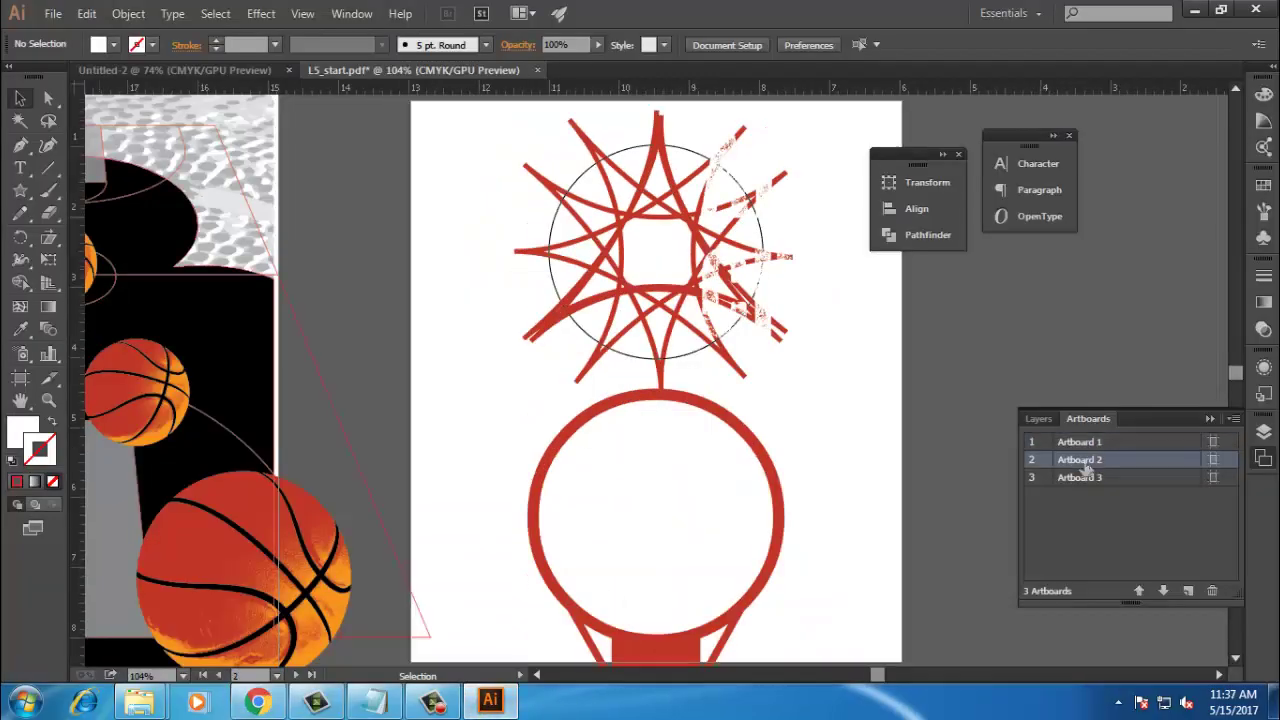
pyautogui.doubleClick(1086, 464)
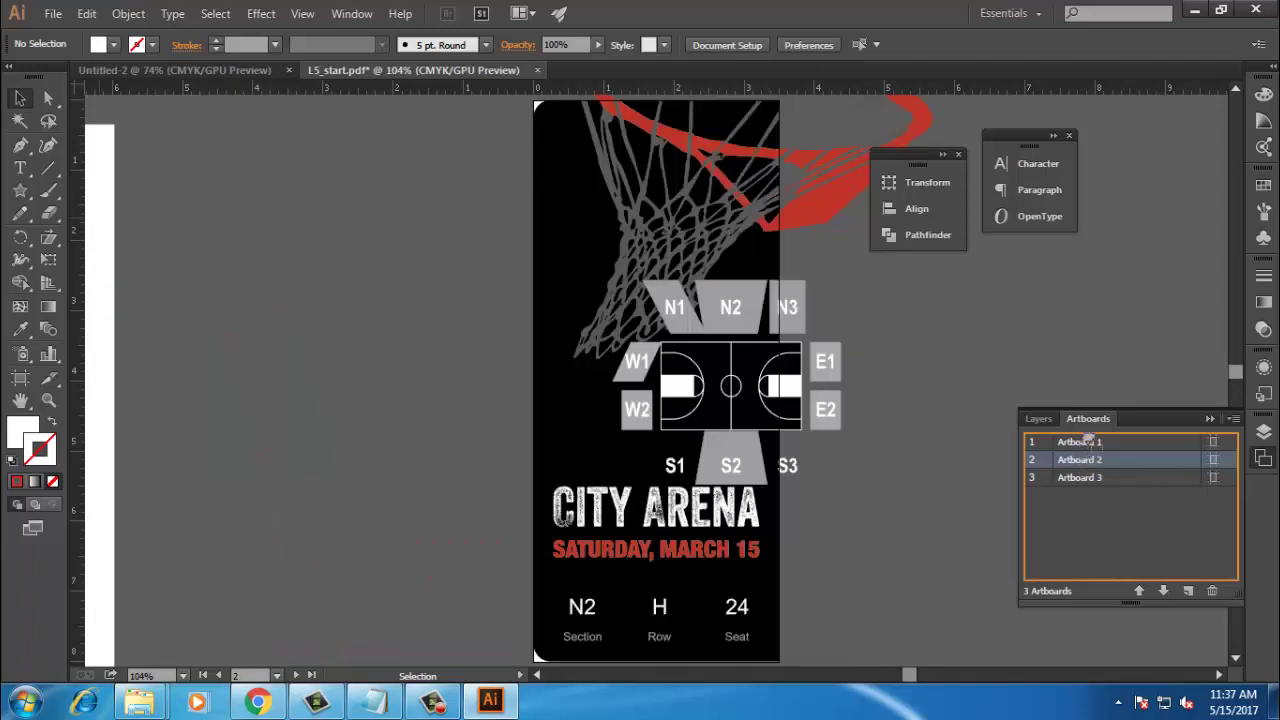
pyautogui.moveTo(1092, 443); pyautogui.dragTo(1094, 469)
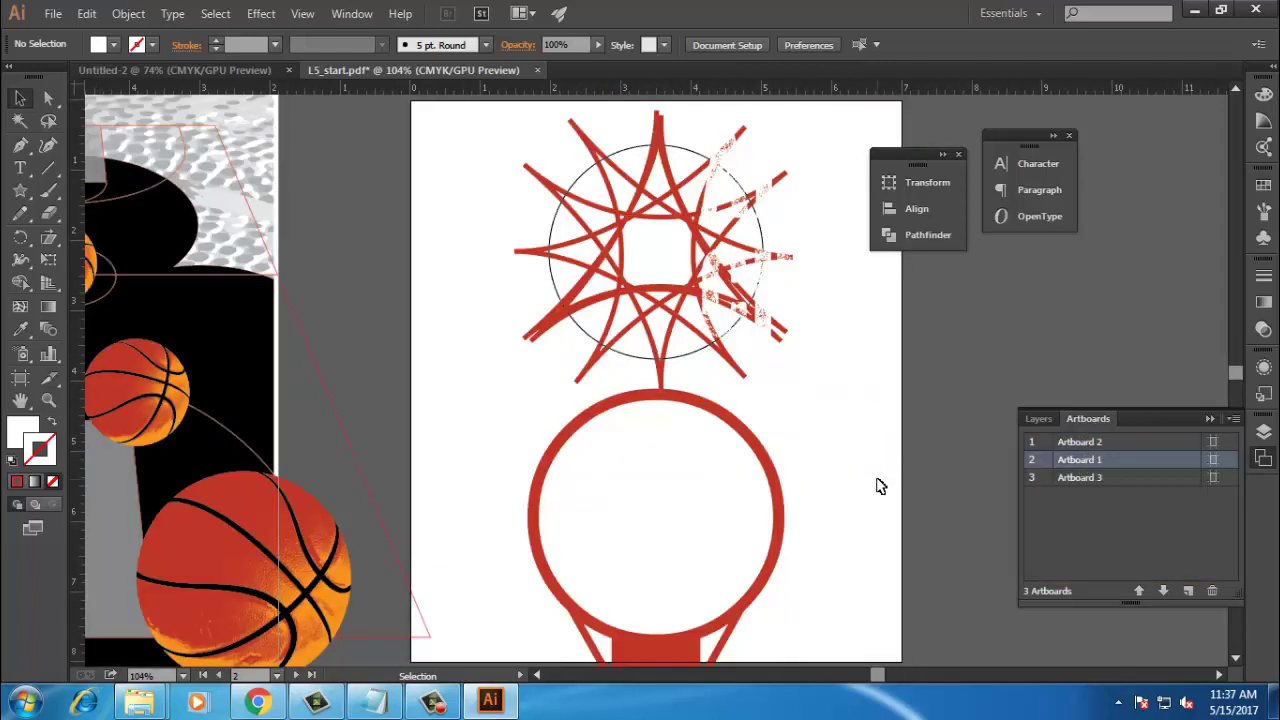
pyautogui.click(1082, 441)
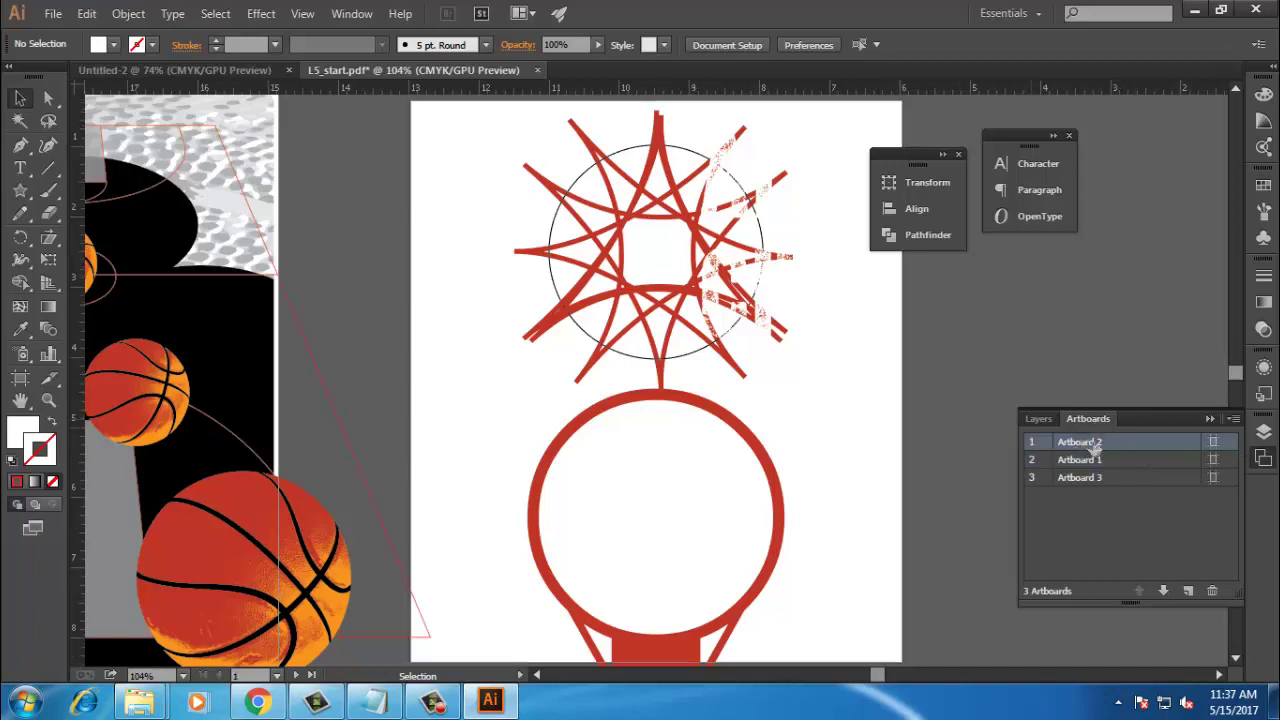
pyautogui.click(1082, 460)
pyautogui.click(1082, 478)
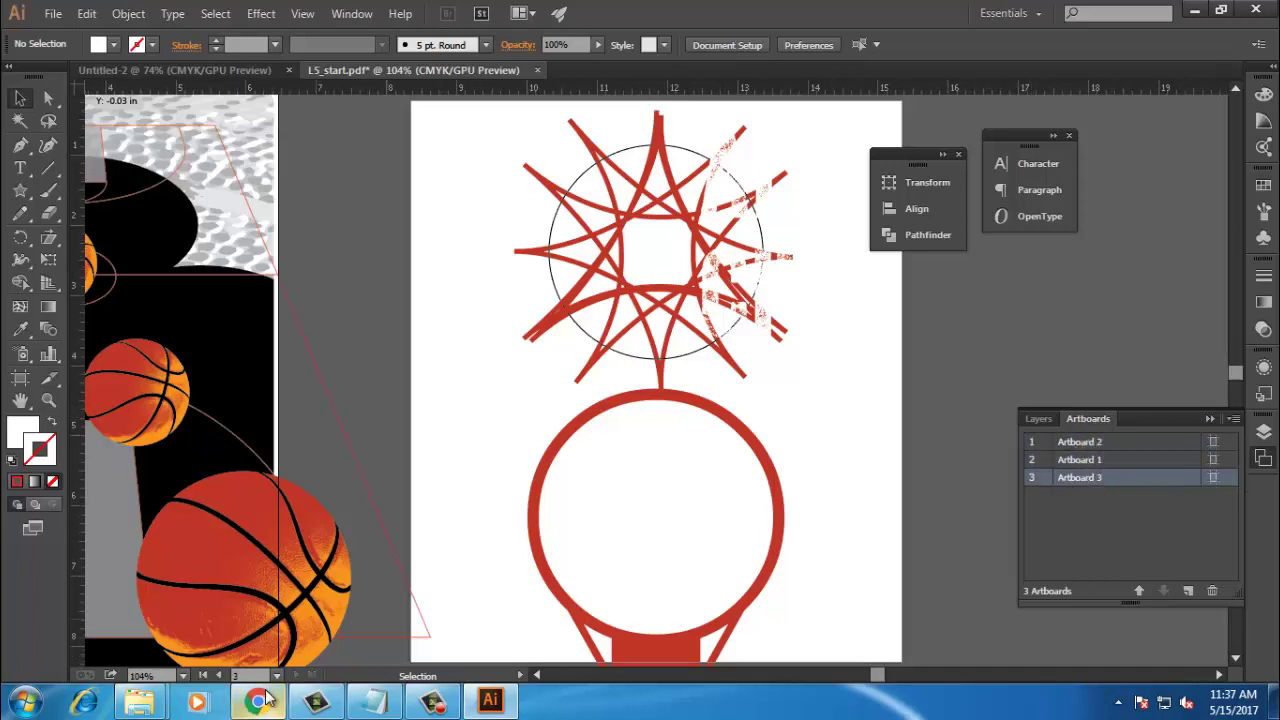
pyautogui.click(218, 677)
pyautogui.click(218, 677)
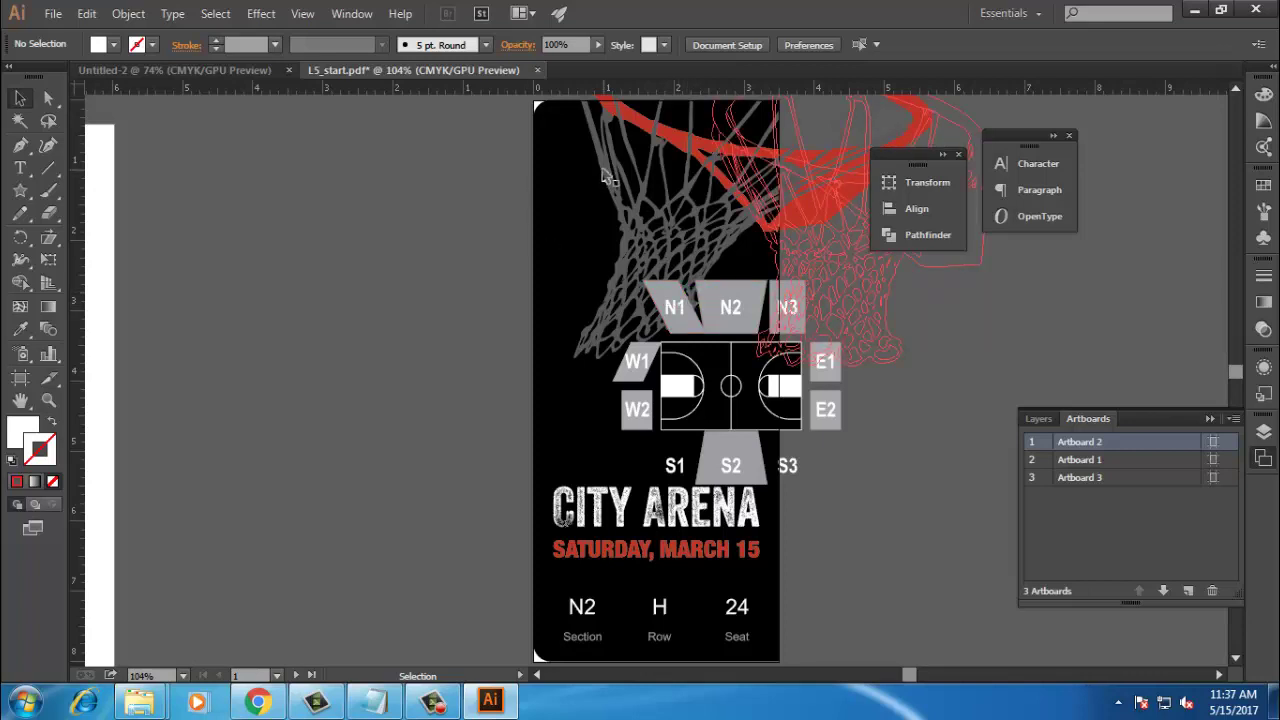
# Step: Open the L5_start PDF from the Lesson05 folder in Illustrator as another window of the document
pyautogui.click(53, 13)
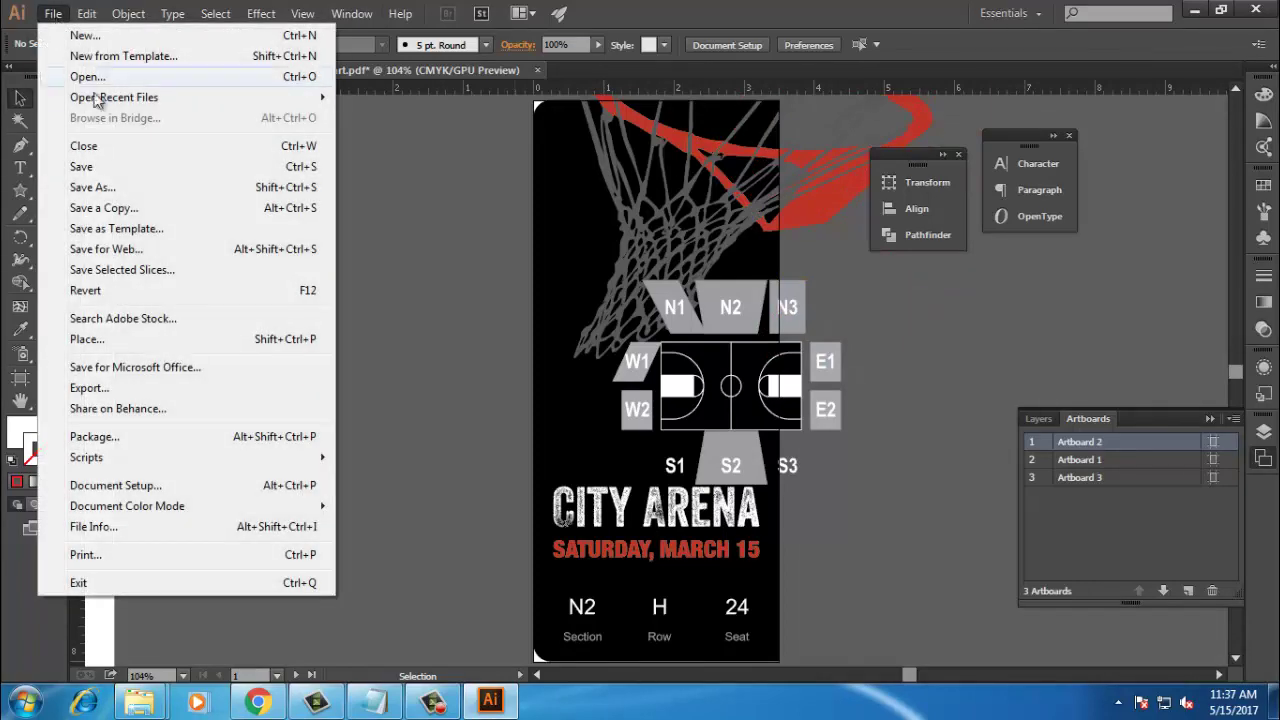
pyautogui.click(89, 78)
pyautogui.doubleClick(218, 172)
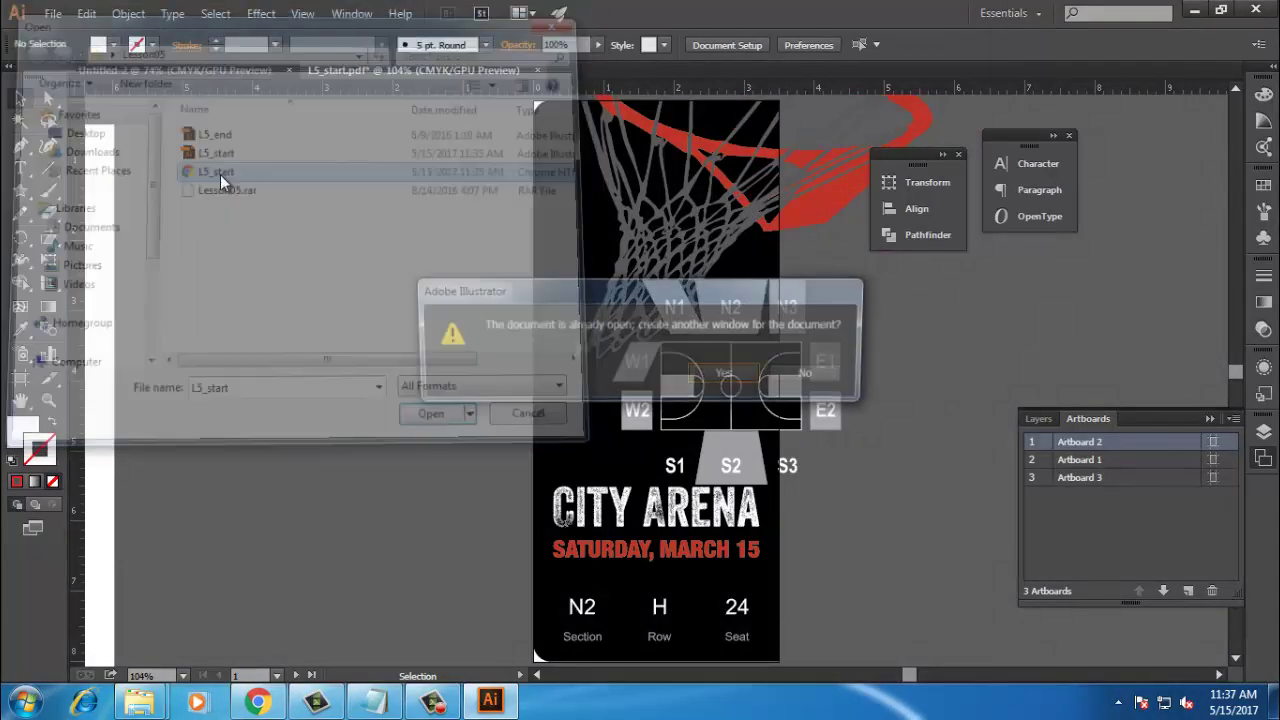
pyautogui.click(725, 374)
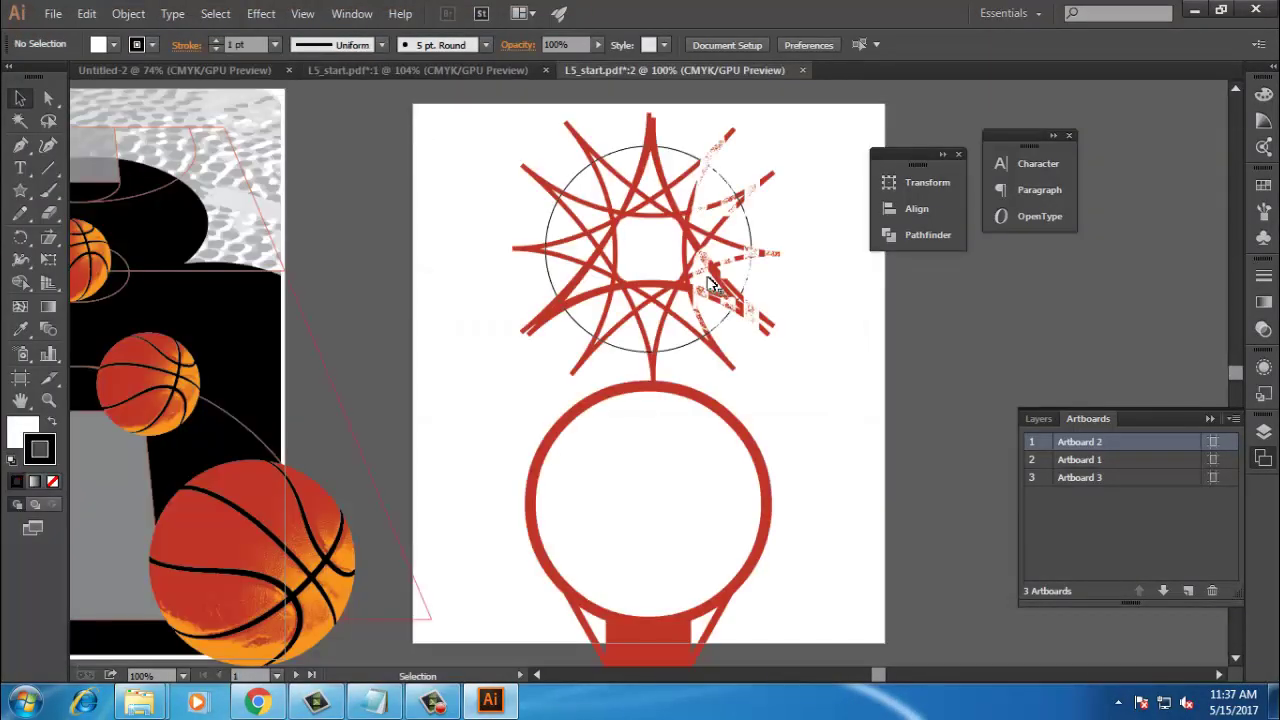
# Step: Inspect the artwork in the new window by selecting the N1 label and the basketballs to check that they are still separate objects
pyautogui.hotkey('ctrl', 'alt', '0')
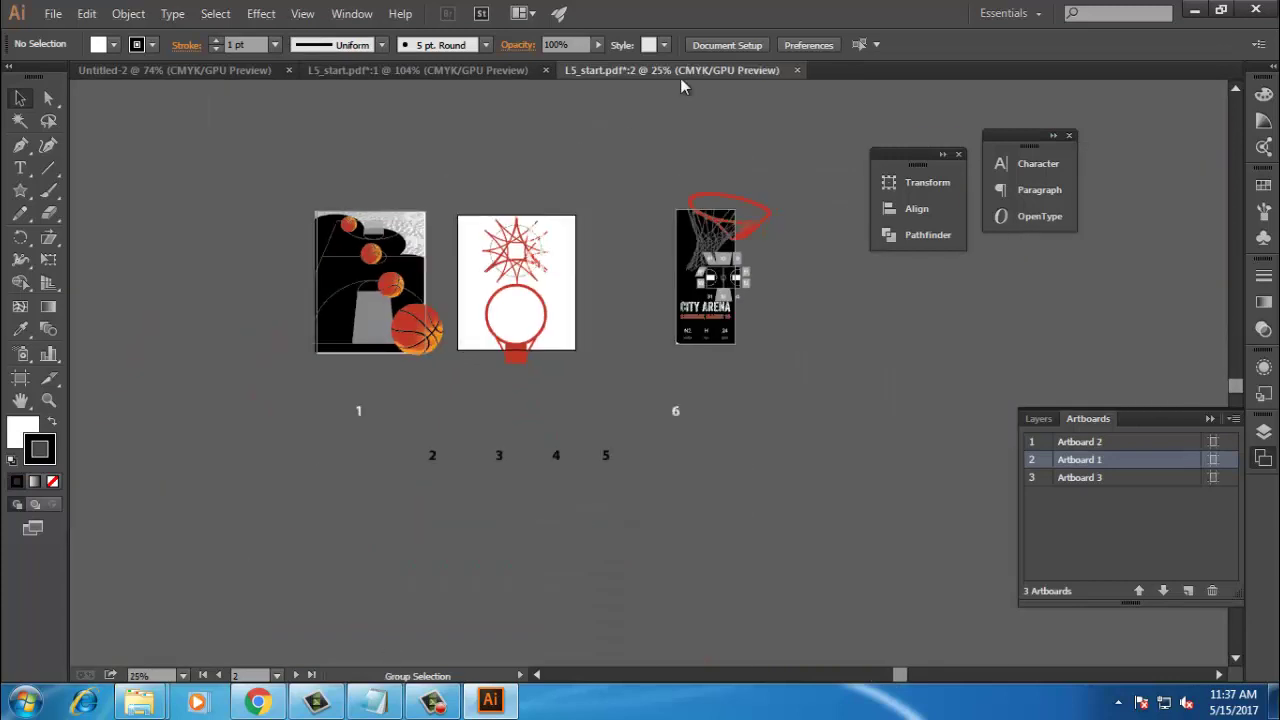
pyautogui.click(738, 215)
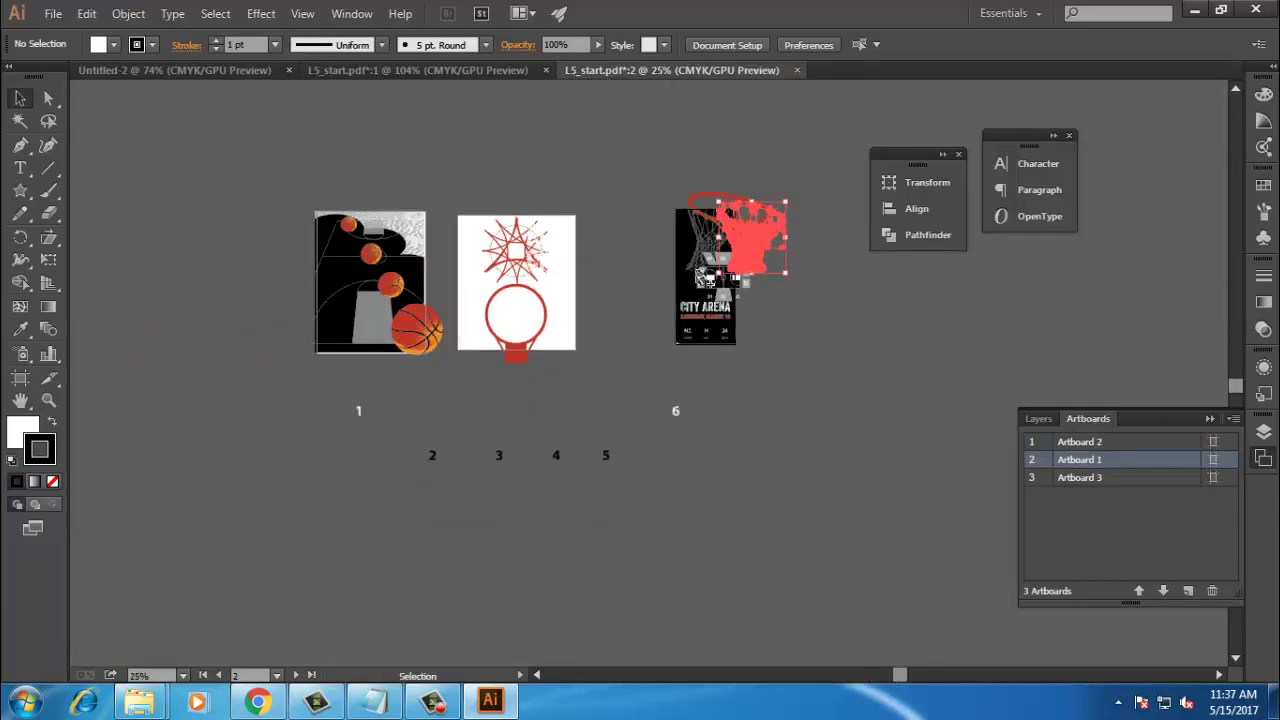
pyautogui.hotkey('ctrl', '1')
pyautogui.moveTo(724, 252); pyautogui.dragTo(622, 256)
pyautogui.hotkey('ctrl', 'z')
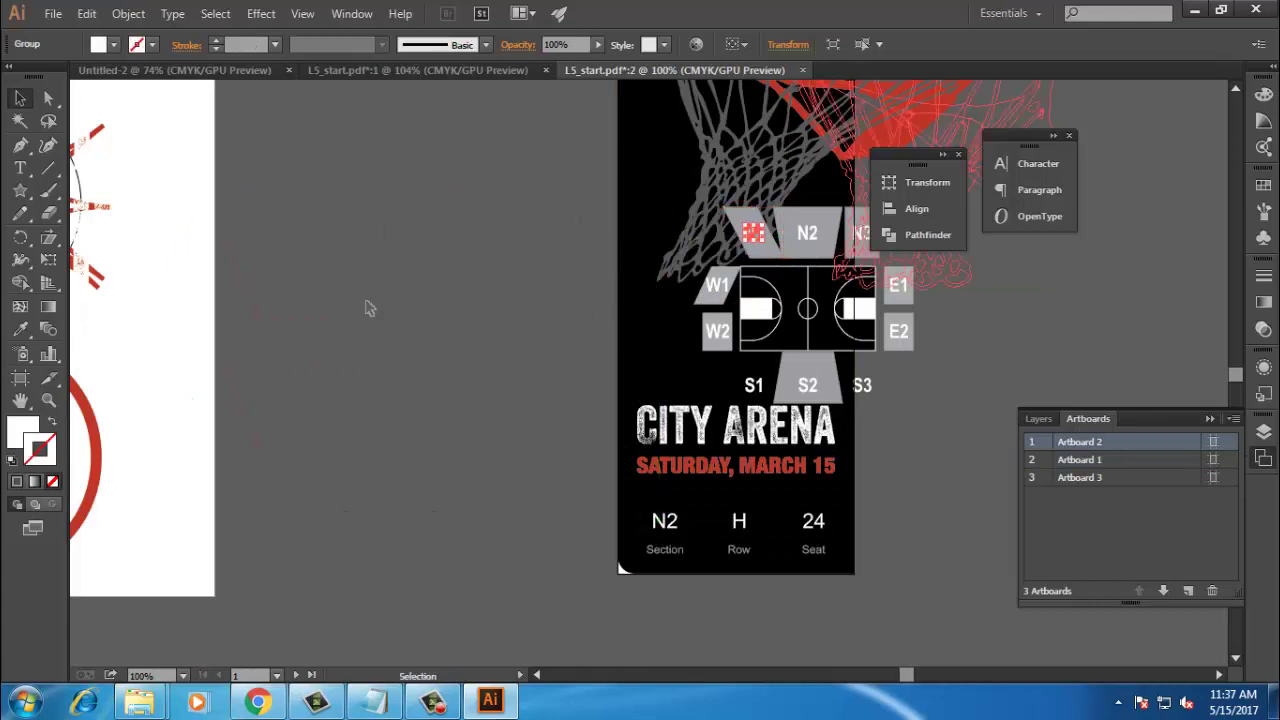
pyautogui.click(455, 297)
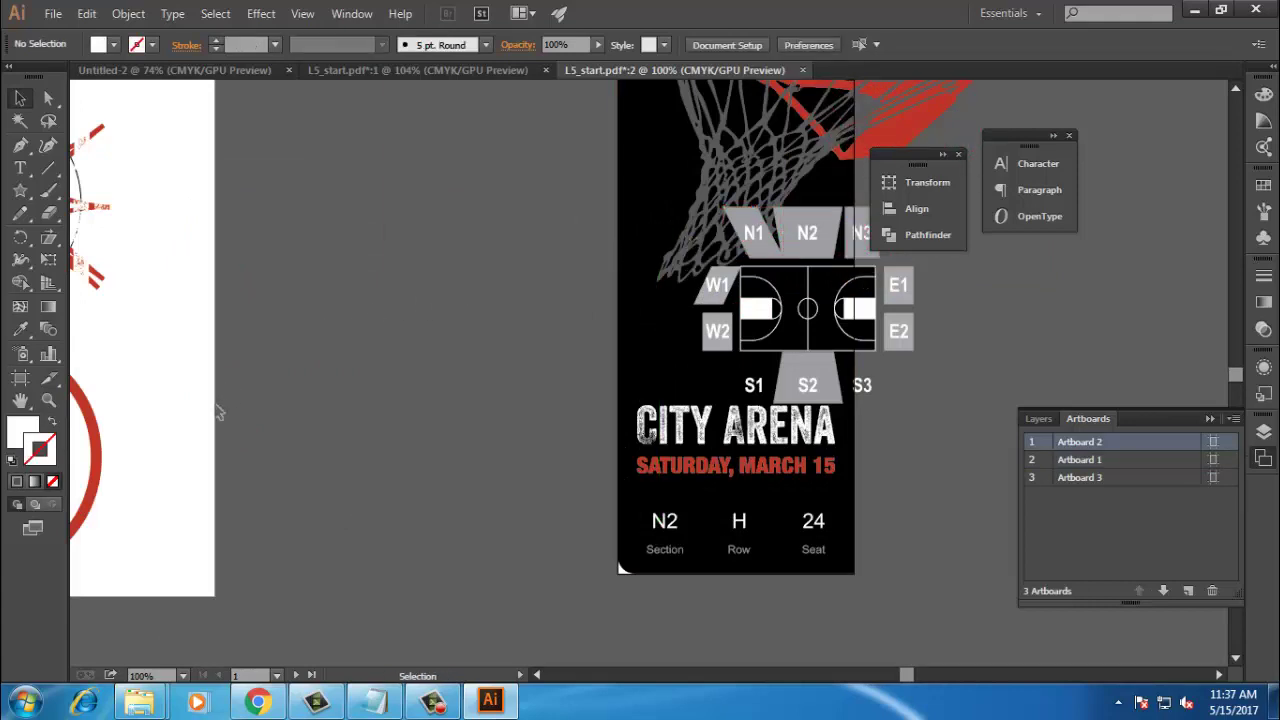
pyautogui.moveTo(218, 410); pyautogui.dragTo(850, 467)
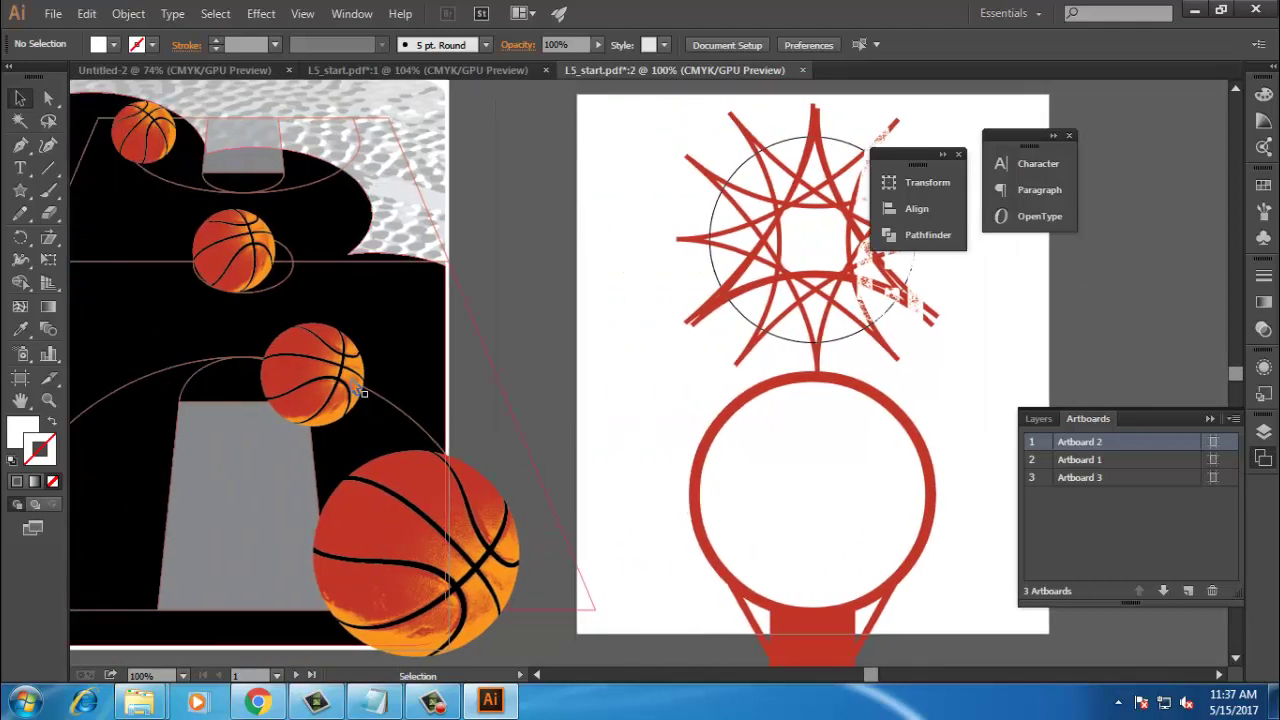
pyautogui.click(305, 362)
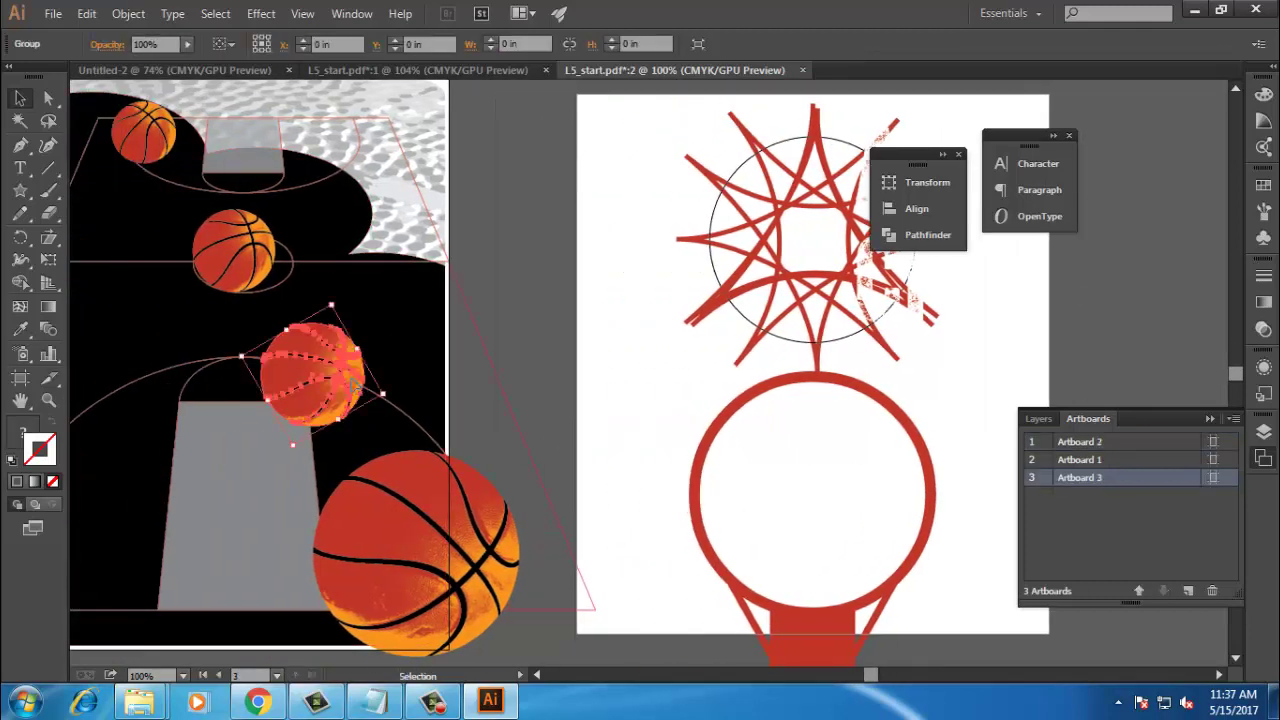
pyautogui.click(262, 272)
pyautogui.press('space')
pyautogui.moveTo(161, 512); pyautogui.dragTo(254, 467)
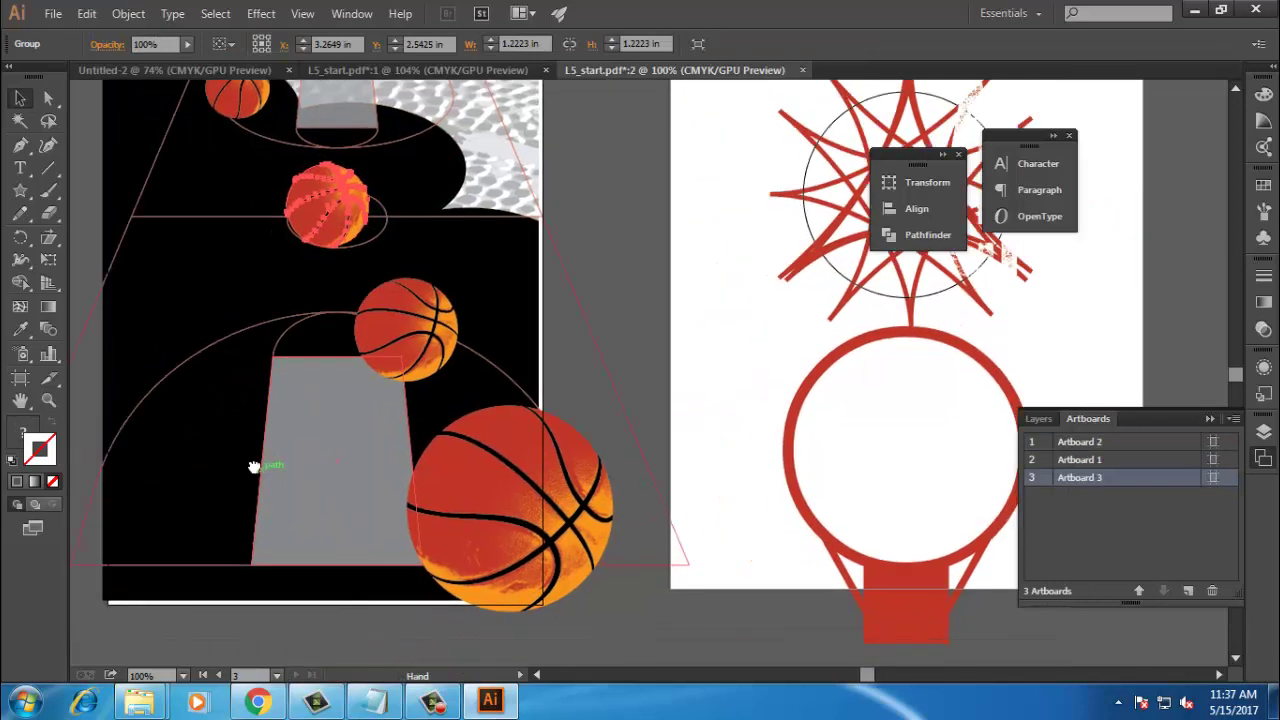
# Step: Switch to the L5_start PDF in Chrome and look through its pages again to compare them with the Illustrator document
pyautogui.click(1194, 9)
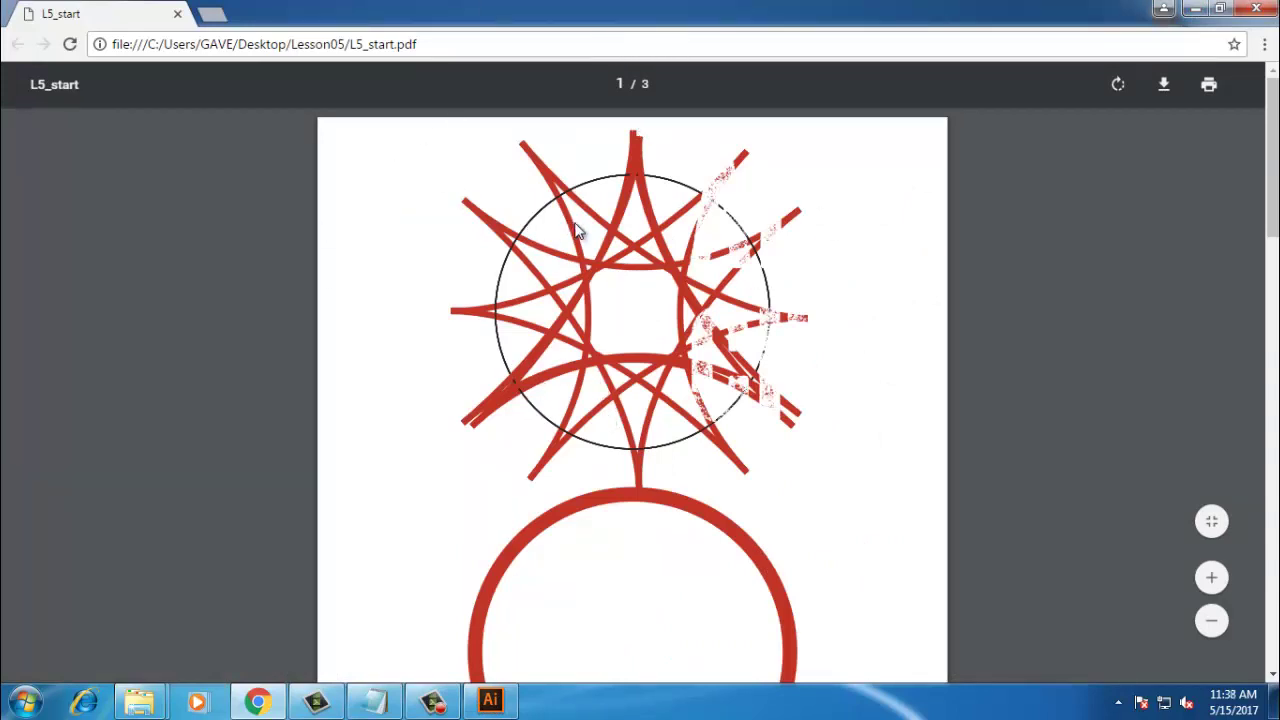
pyautogui.scroll(-3, 578, 230)
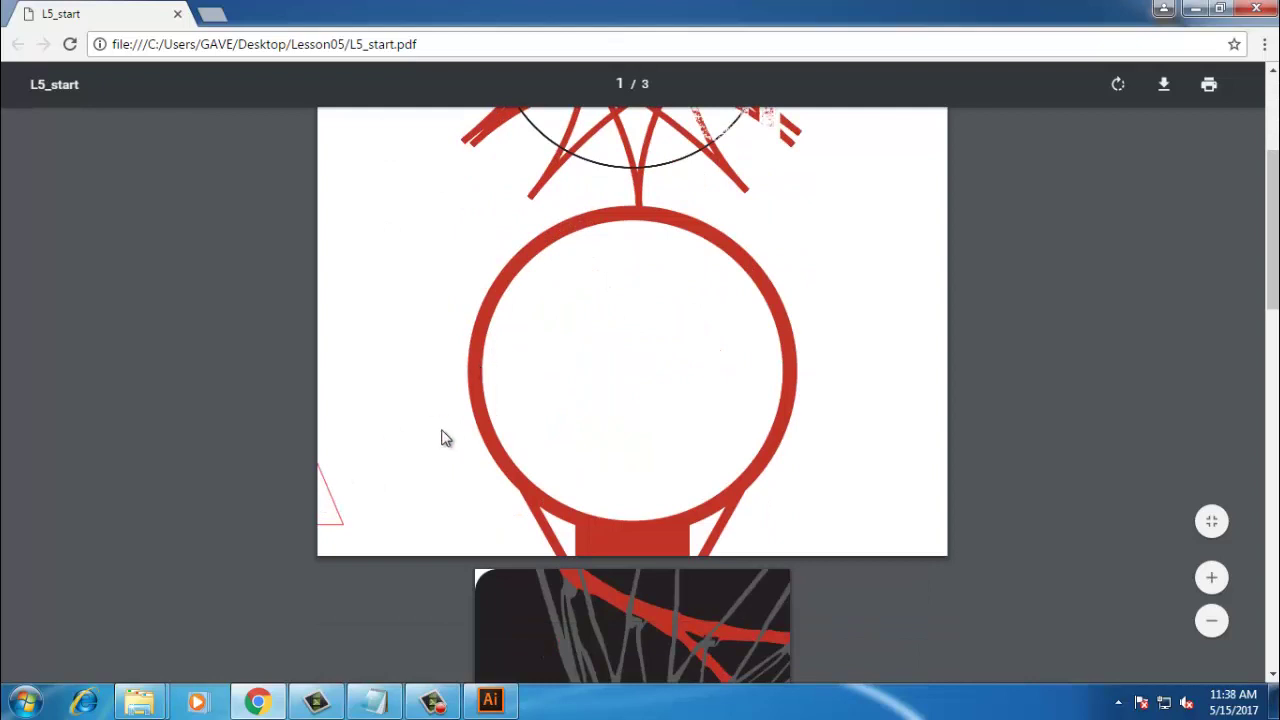
pyautogui.scroll(-8, 597, 393)
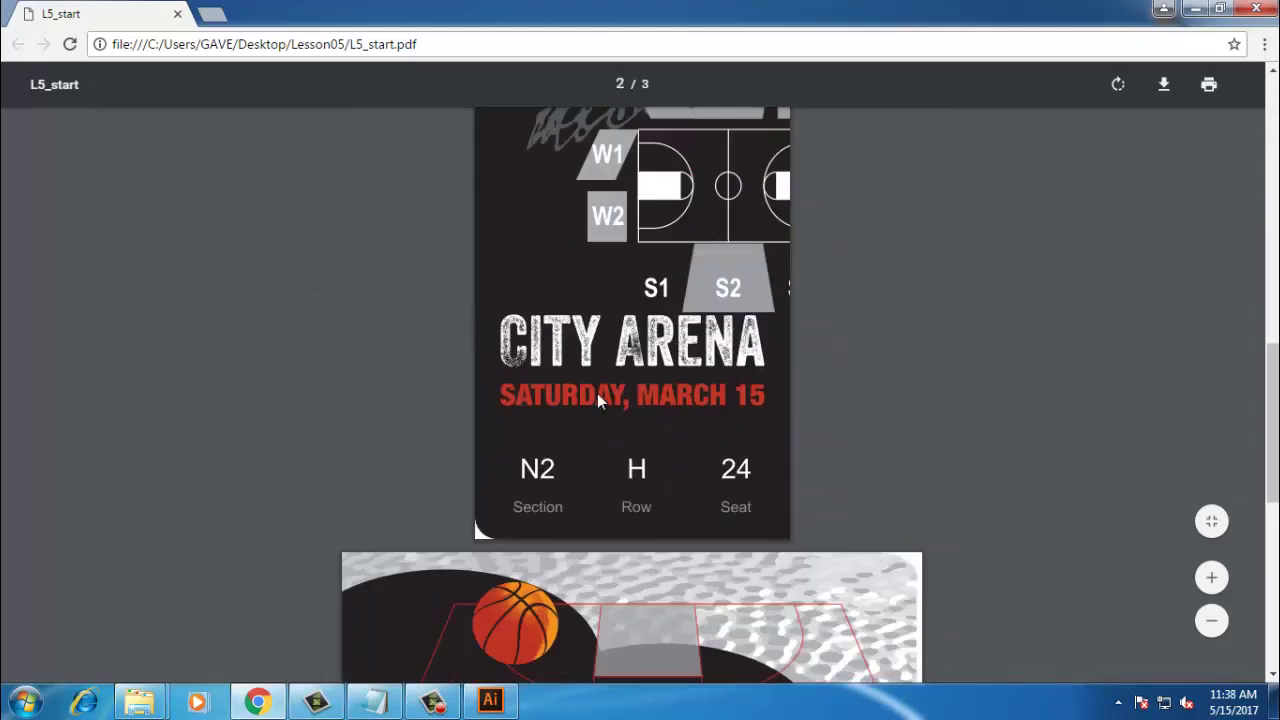
pyautogui.scroll(11, 597, 393)
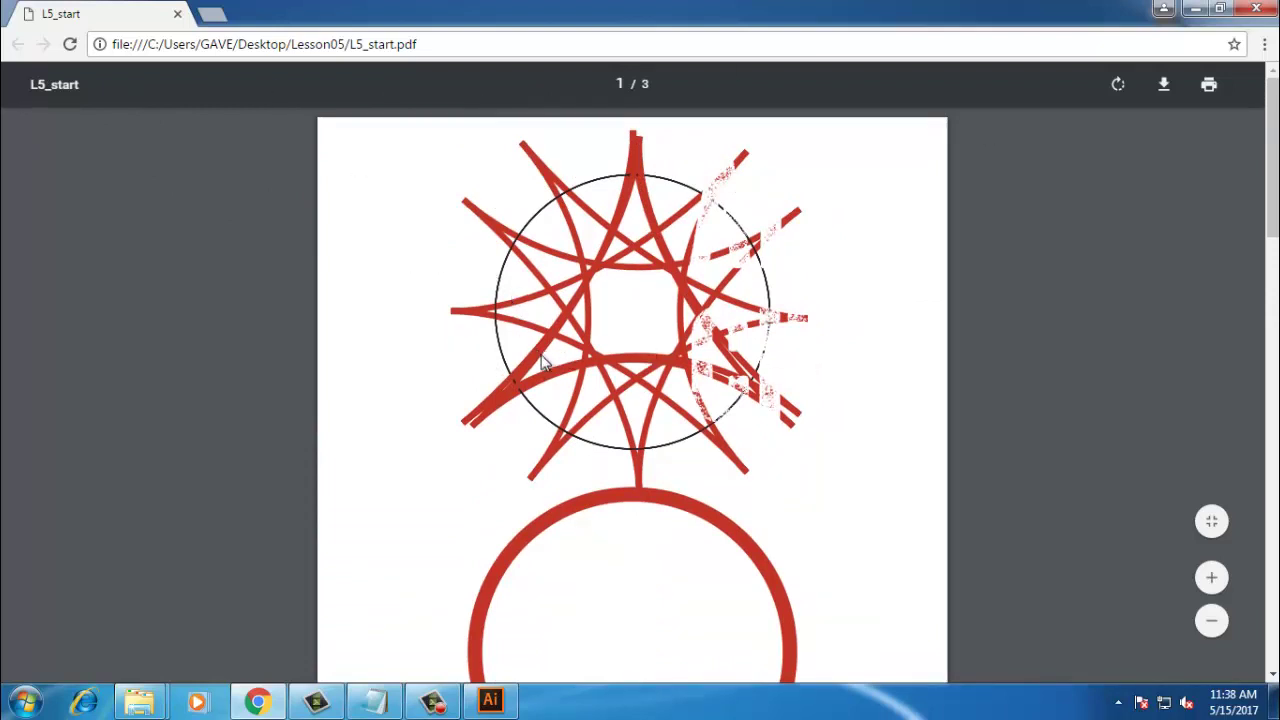
pyautogui.scroll(-3, 632, 329)
pyautogui.scroll(-1, 455, 480)
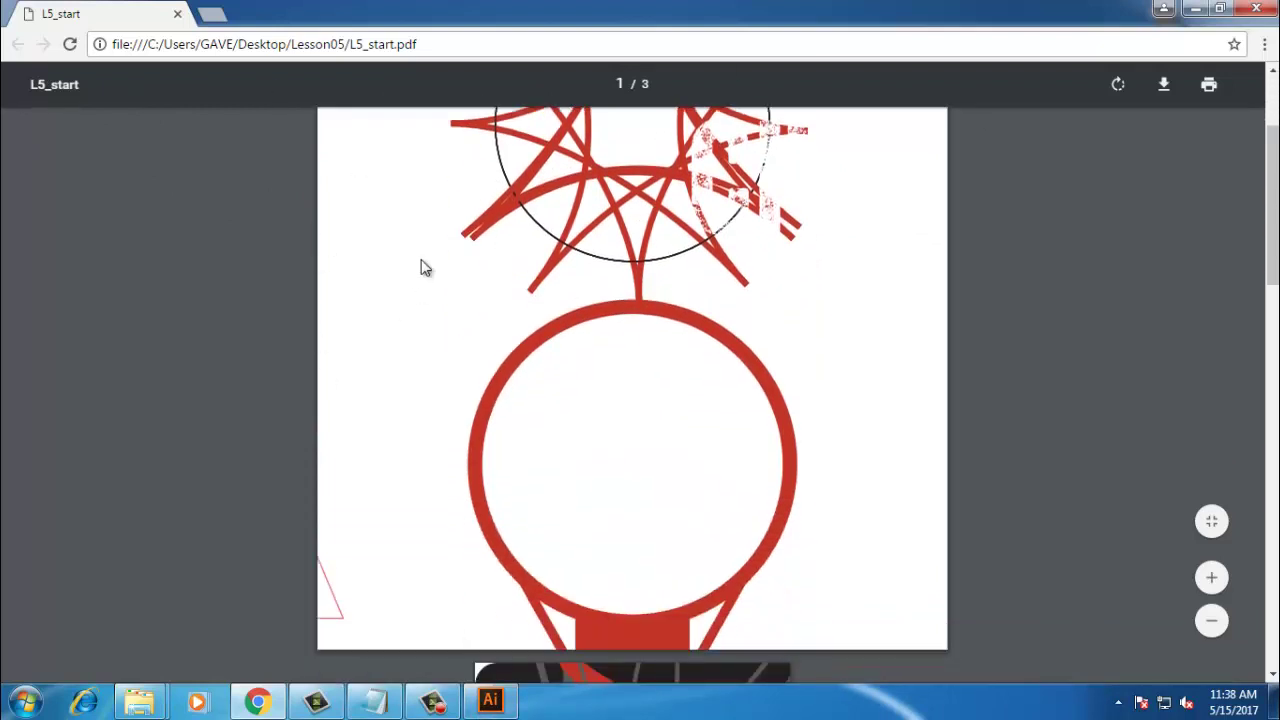
# Step: Return to Illustrator and close the first of the two L5_start.pdf windows
pyautogui.click(490, 700)
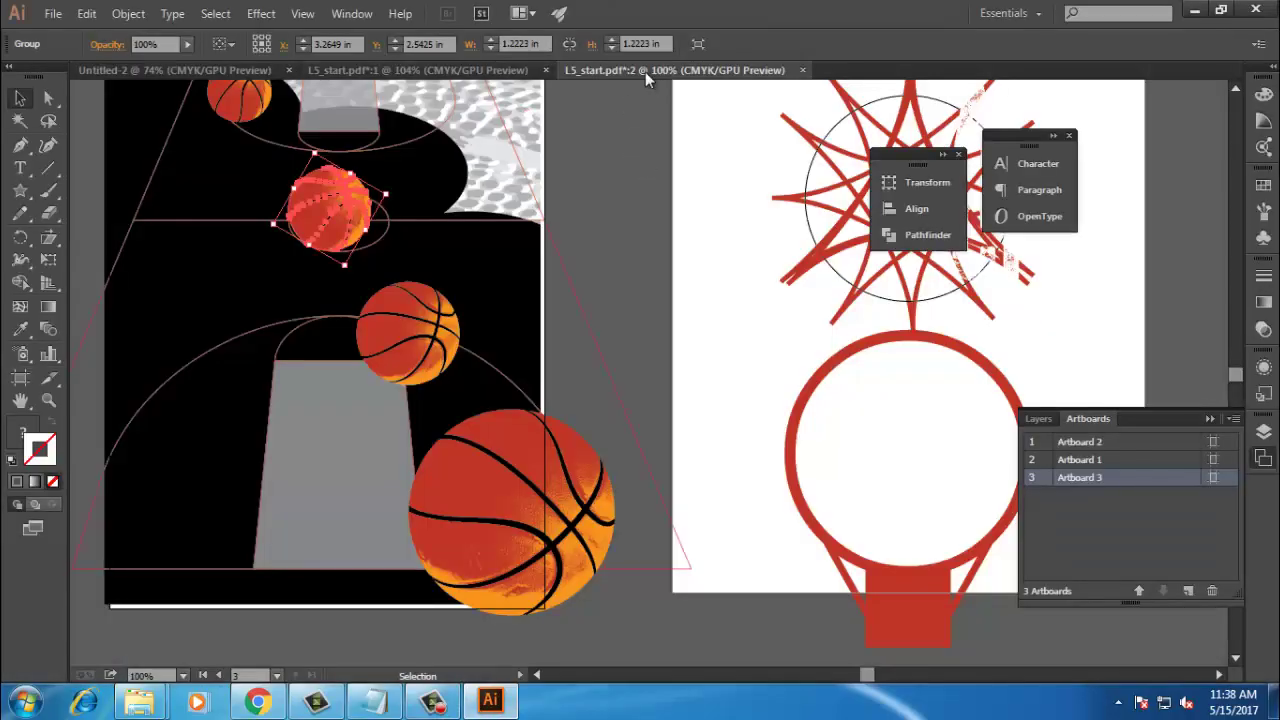
pyautogui.click(545, 71)
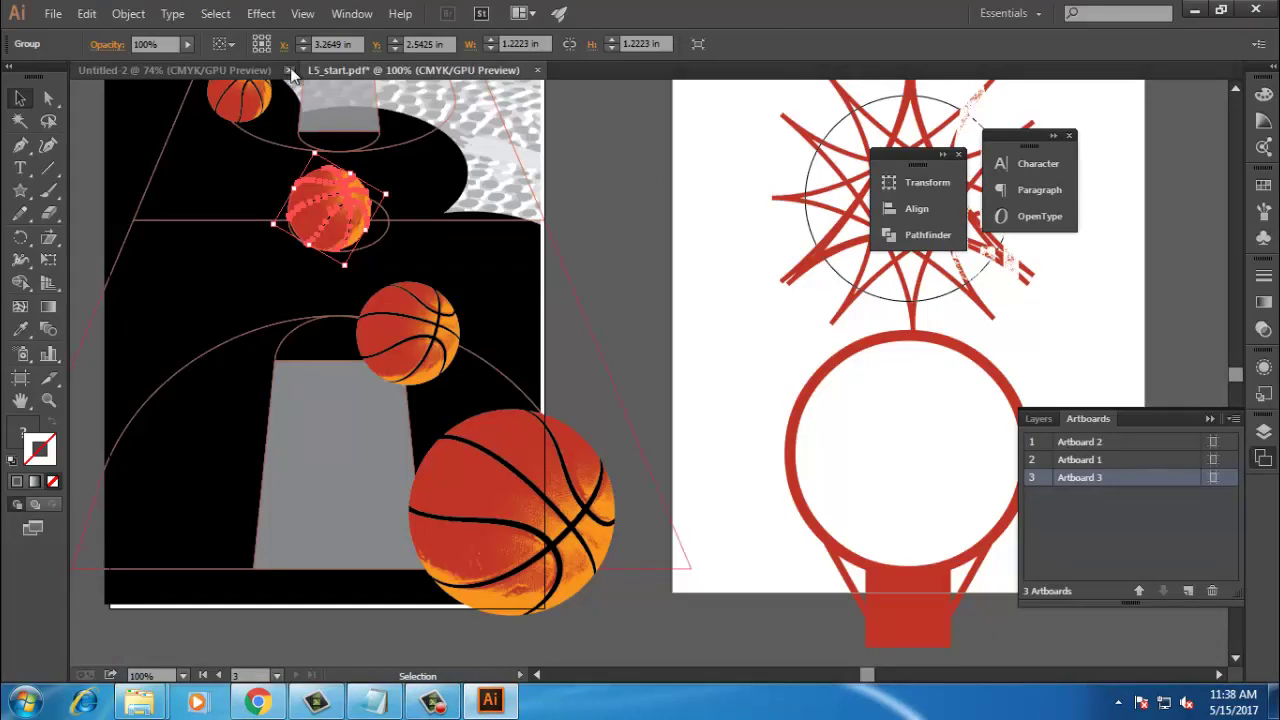
# Step: Close the Untitled-2 and L5_start.pdf documents in Illustrator without saving the changes
pyautogui.click(290, 71)
pyautogui.click(307, 69)
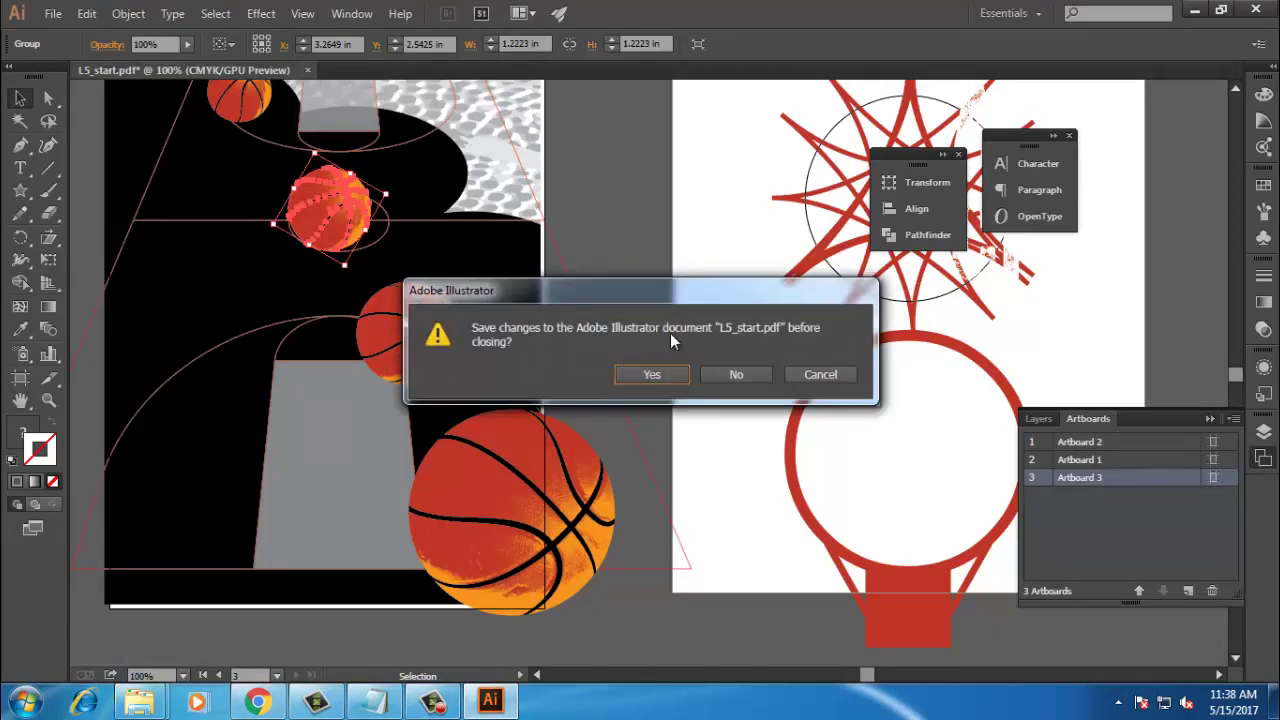
pyautogui.press('Return')
# Step: Open the L5_start PDF from the Lesson05 folder, look over its three artboards together, and close it again
pyautogui.click(53, 13)
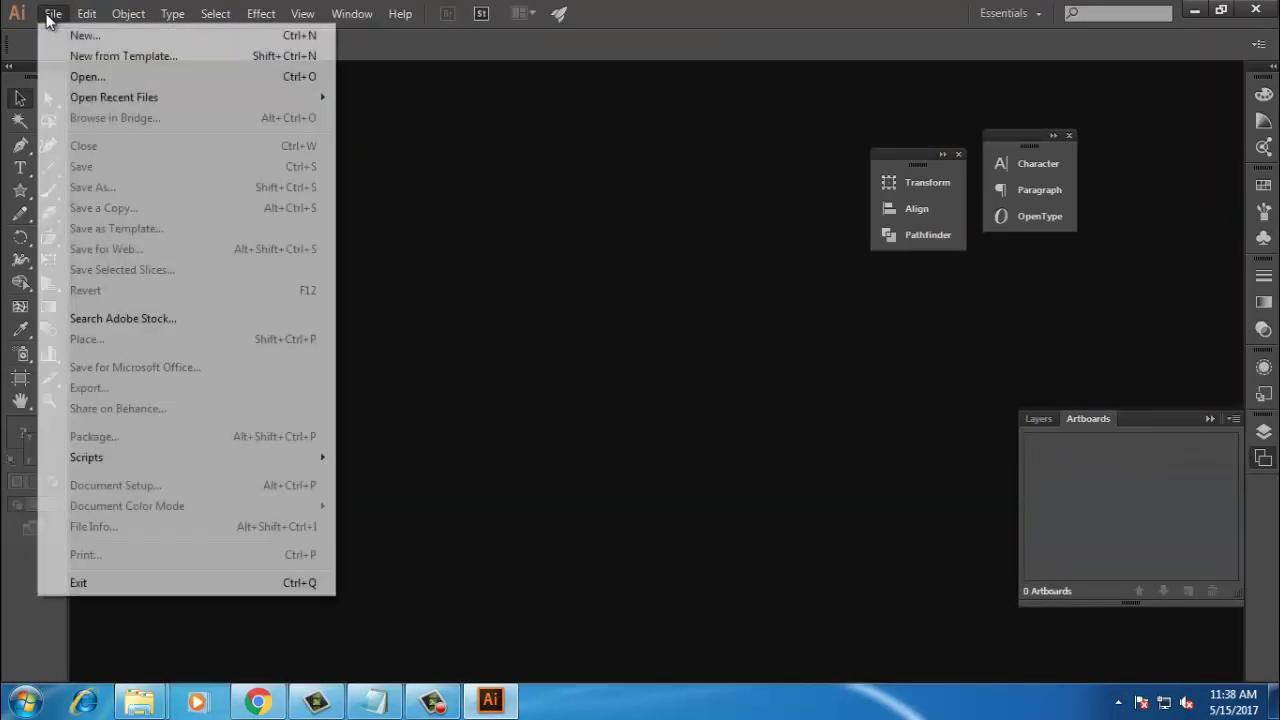
pyautogui.click(86, 77)
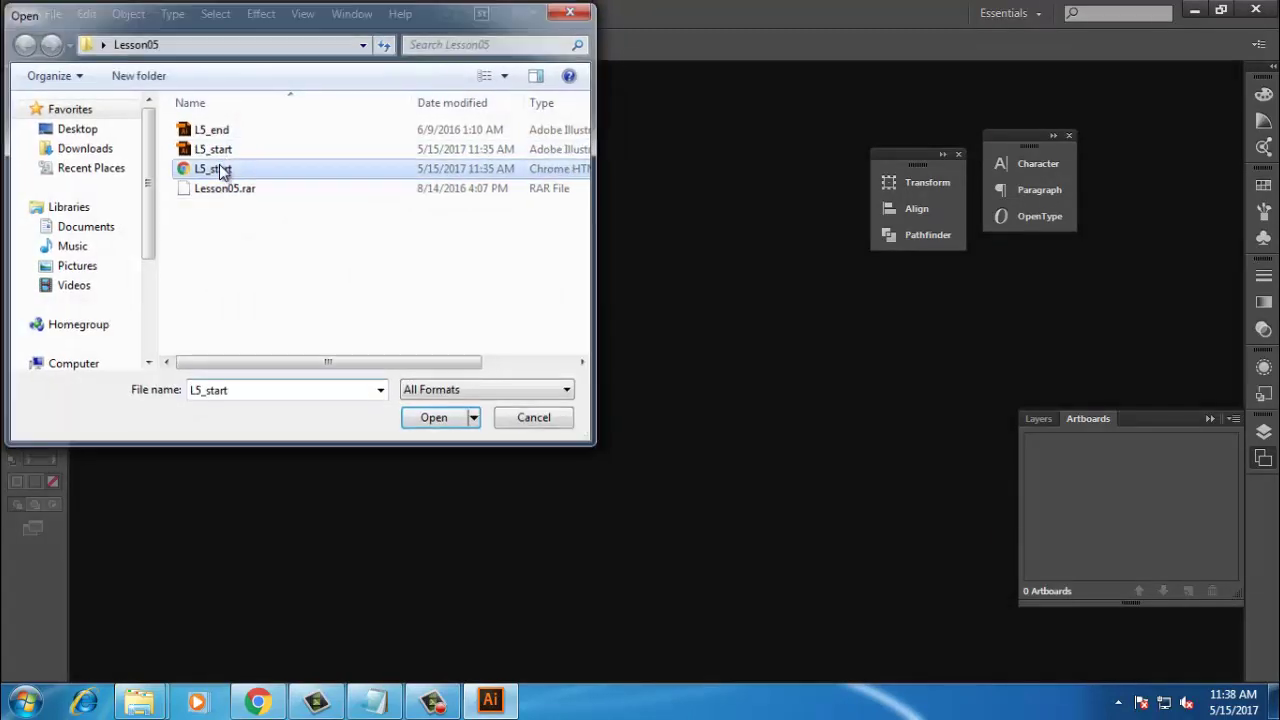
pyautogui.doubleClick(220, 170)
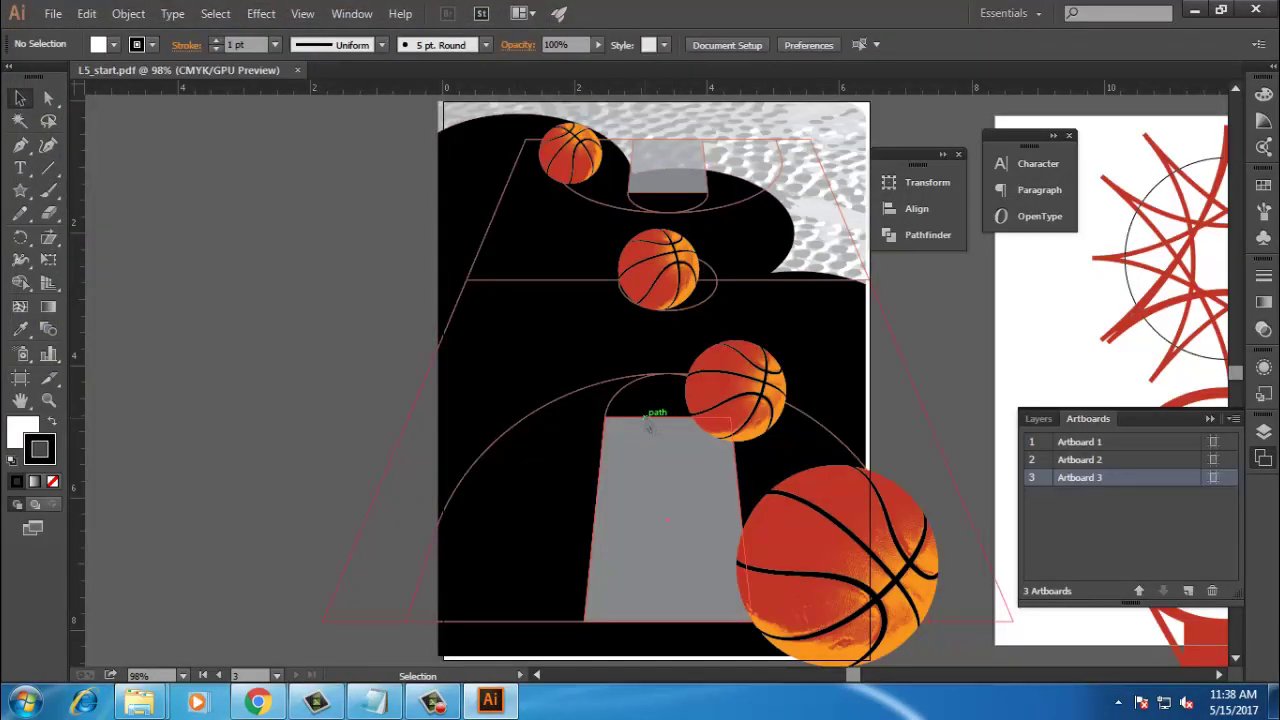
pyautogui.scroll(-5, 662, 412)
pyautogui.scroll(4, 596, 389)
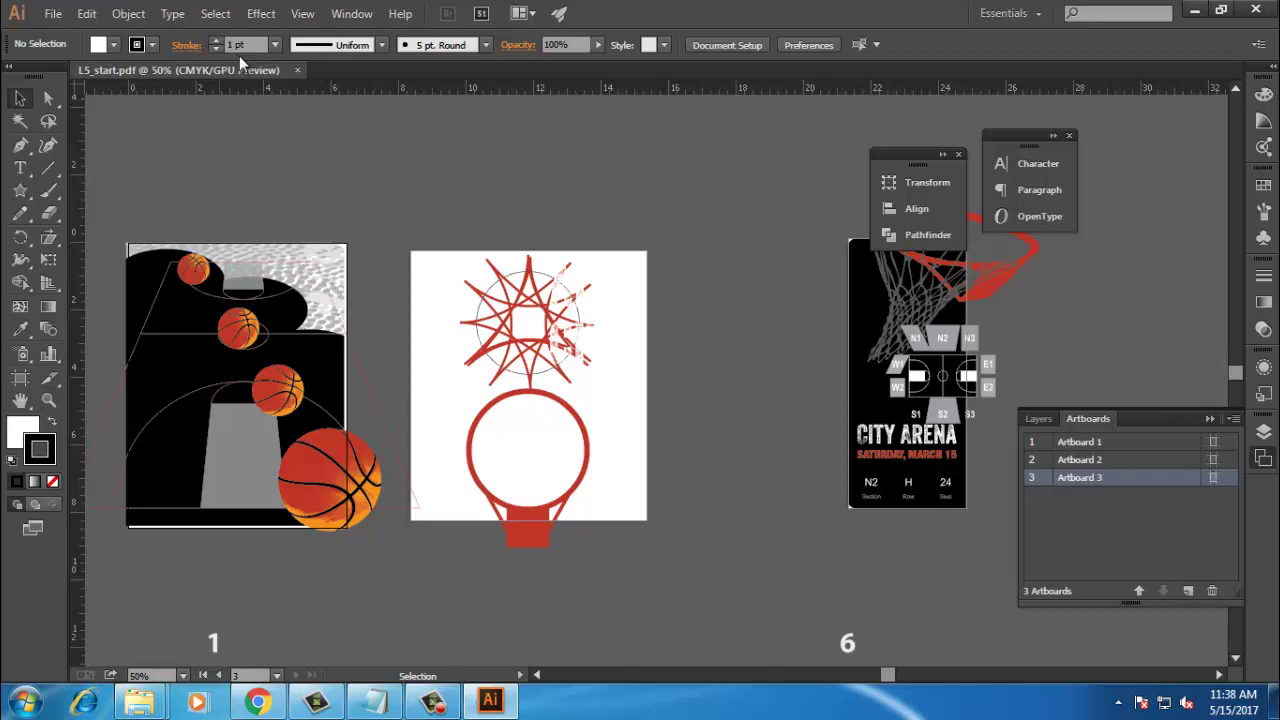
pyautogui.click(297, 70)
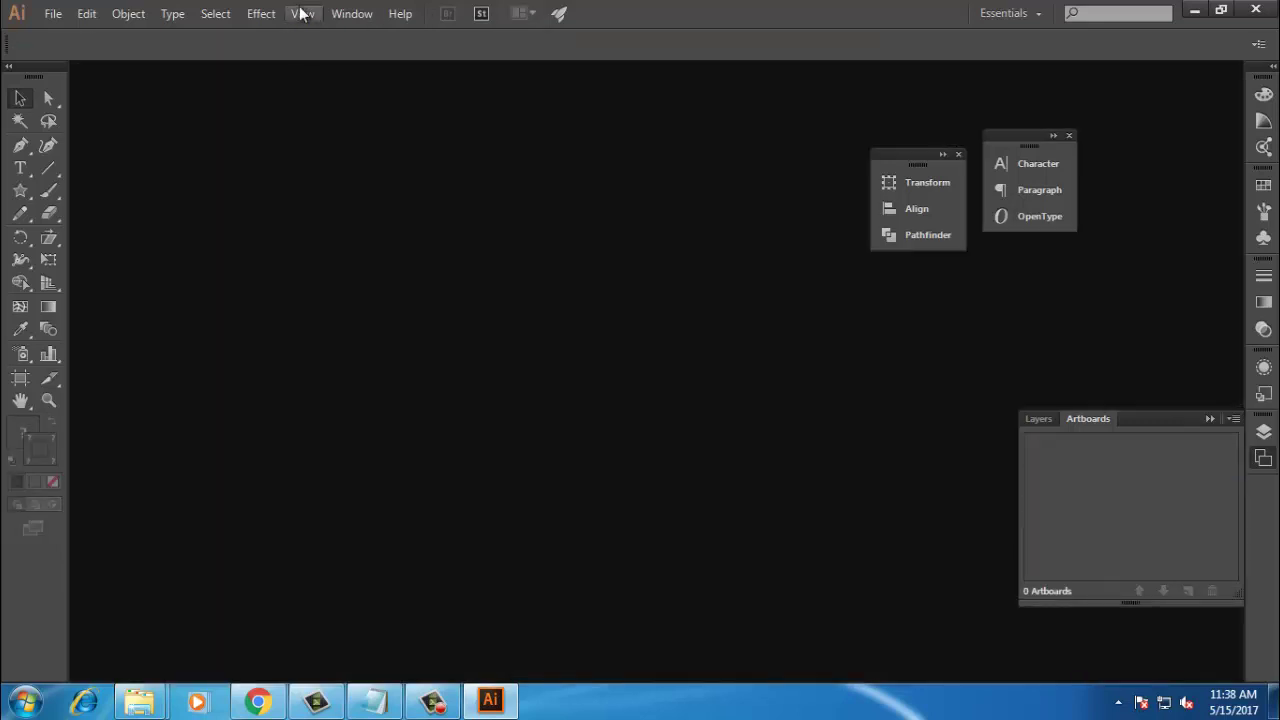
# Step: Open the L5_start PDF from the Lesson05 folder in Illustrator once more
pyautogui.click(53, 13)
pyautogui.click(127, 82)
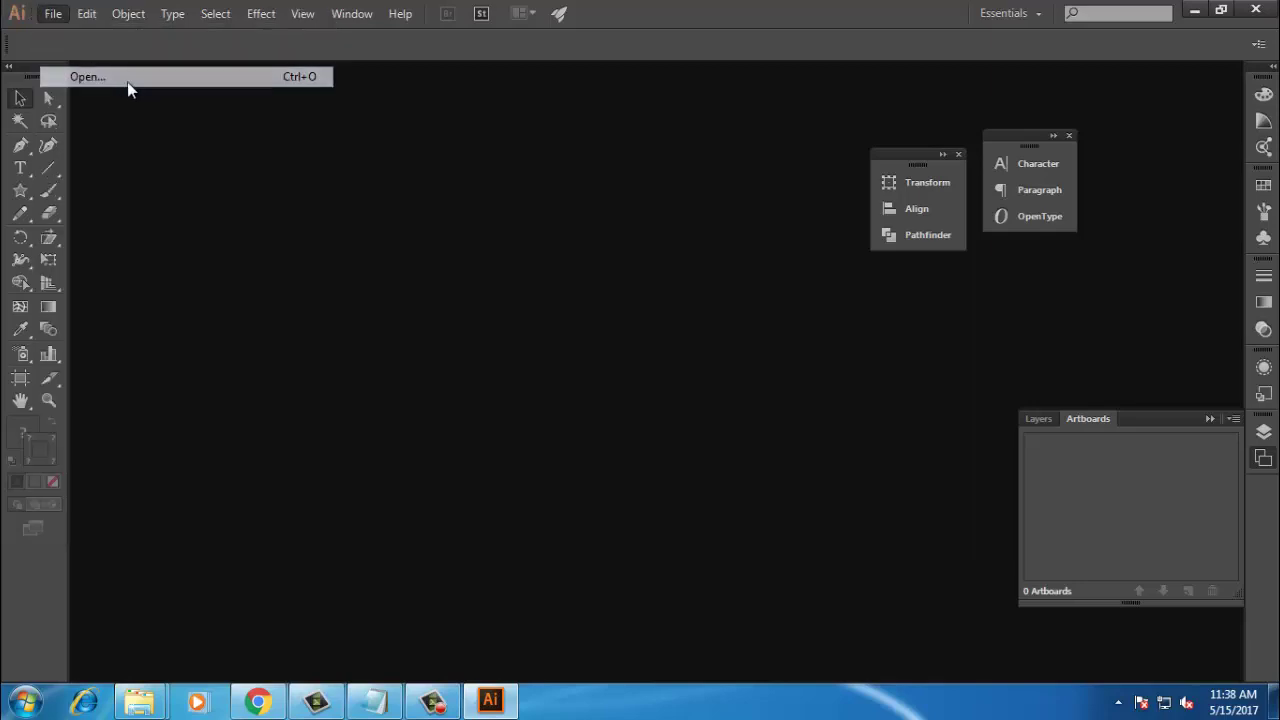
pyautogui.click(218, 170)
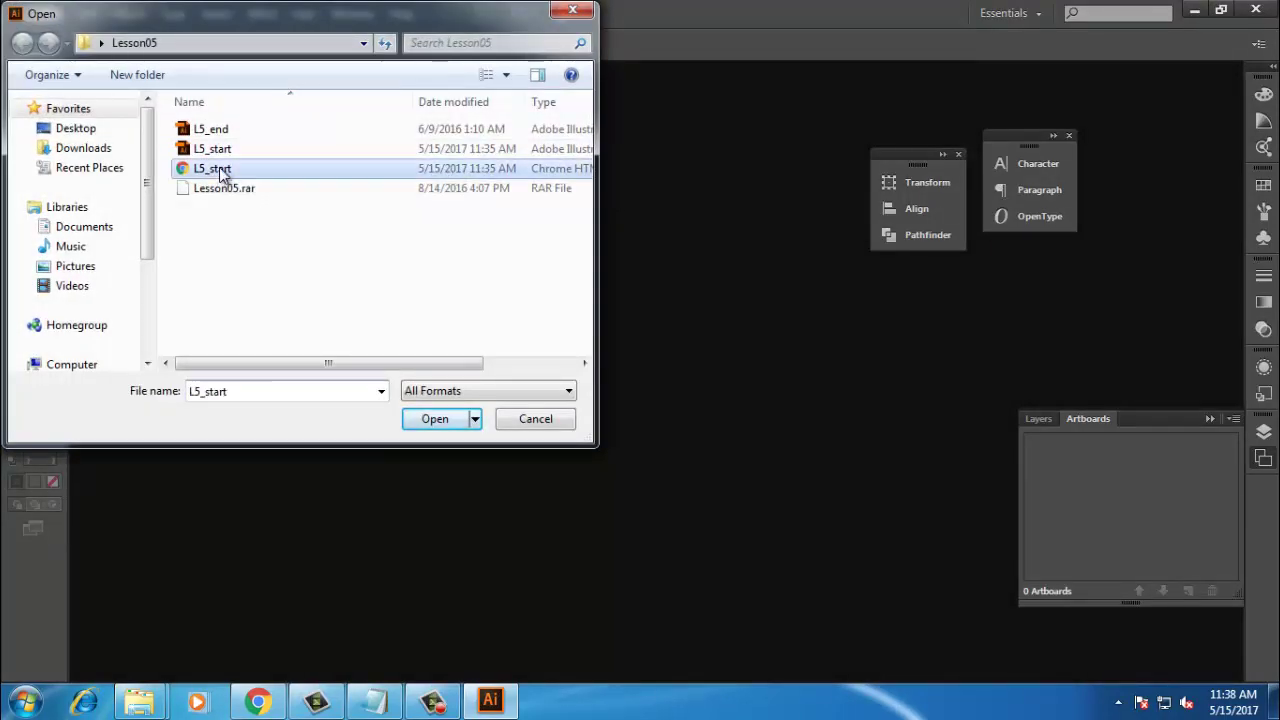
pyautogui.click(431, 419)
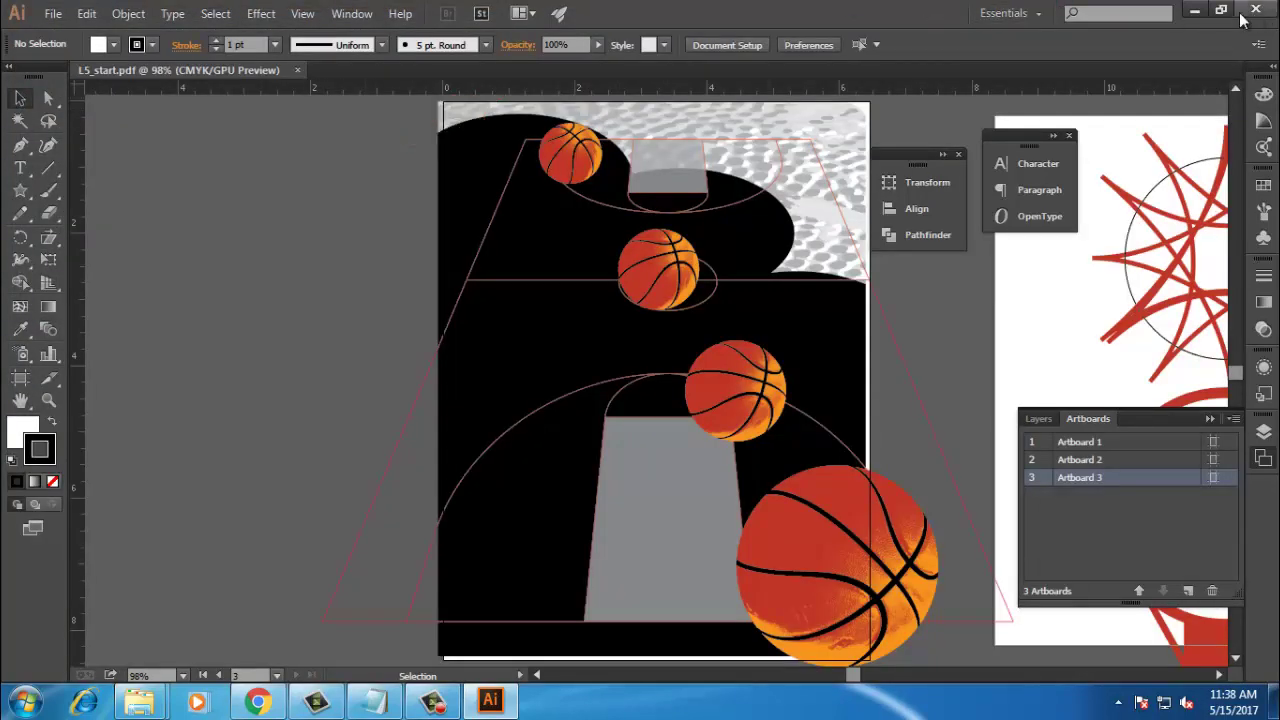
# Step: Switch to the L5_start PDF in Chrome and examine the order and content of its three pages at a reduced zoom
pyautogui.click(1194, 9)
pyautogui.scroll(2, 652, 291)
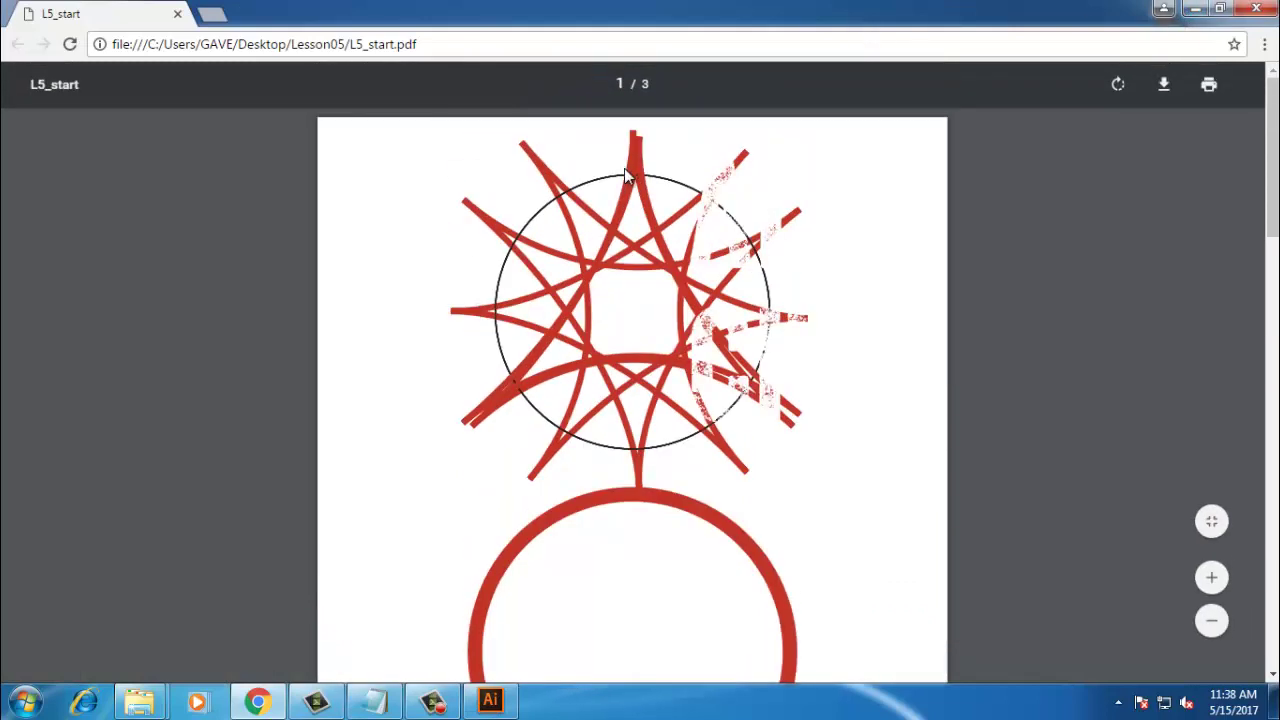
pyautogui.scroll(-15, 545, 348)
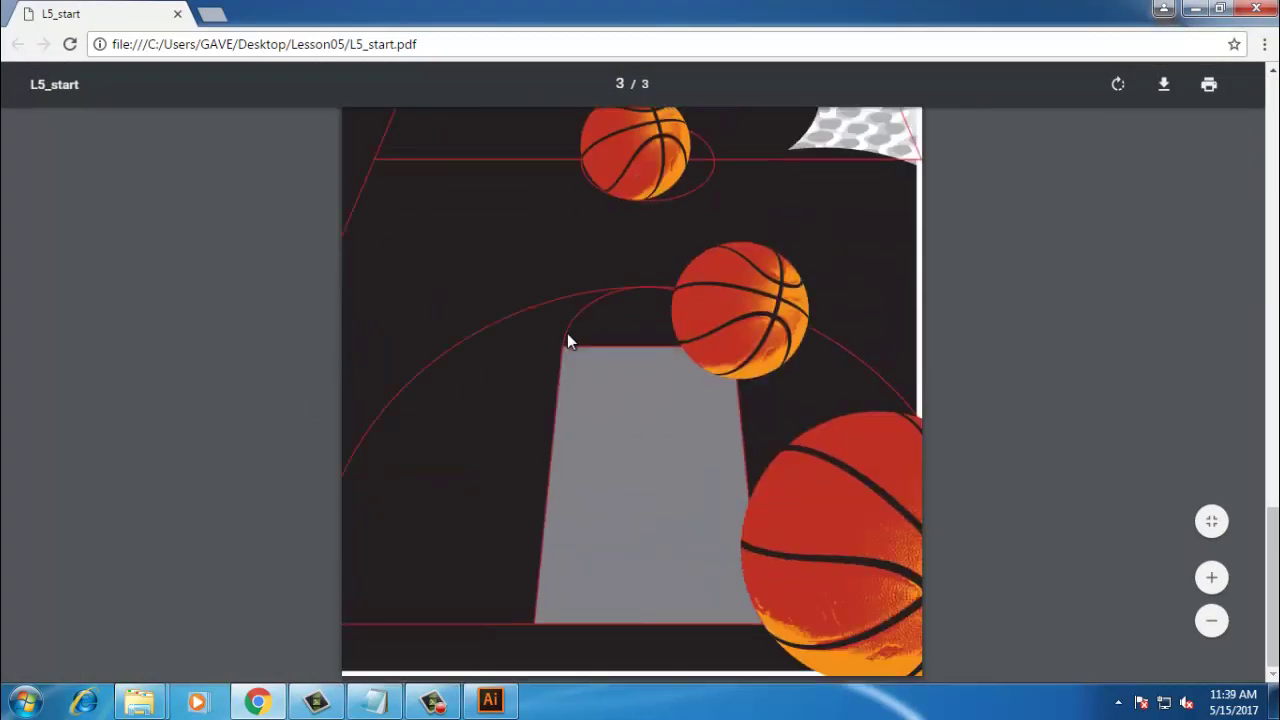
pyautogui.scroll(4, 567, 341)
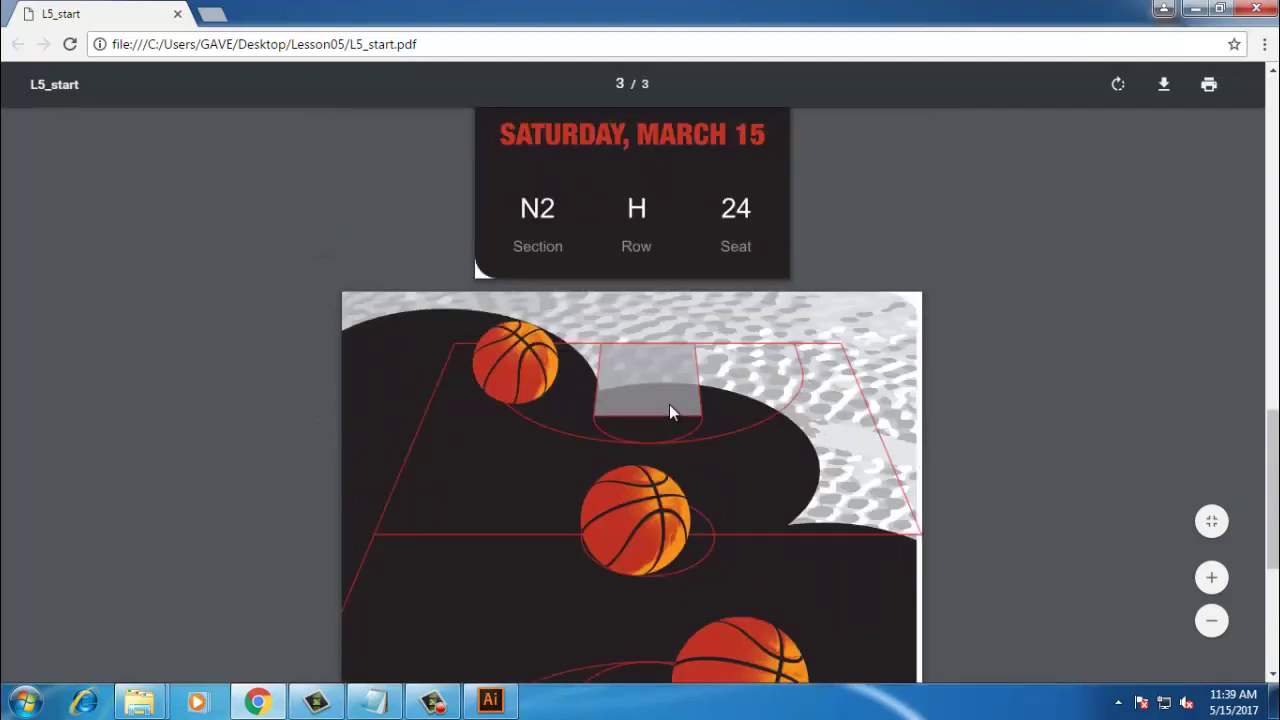
pyautogui.hotkey('ctrl', '-')
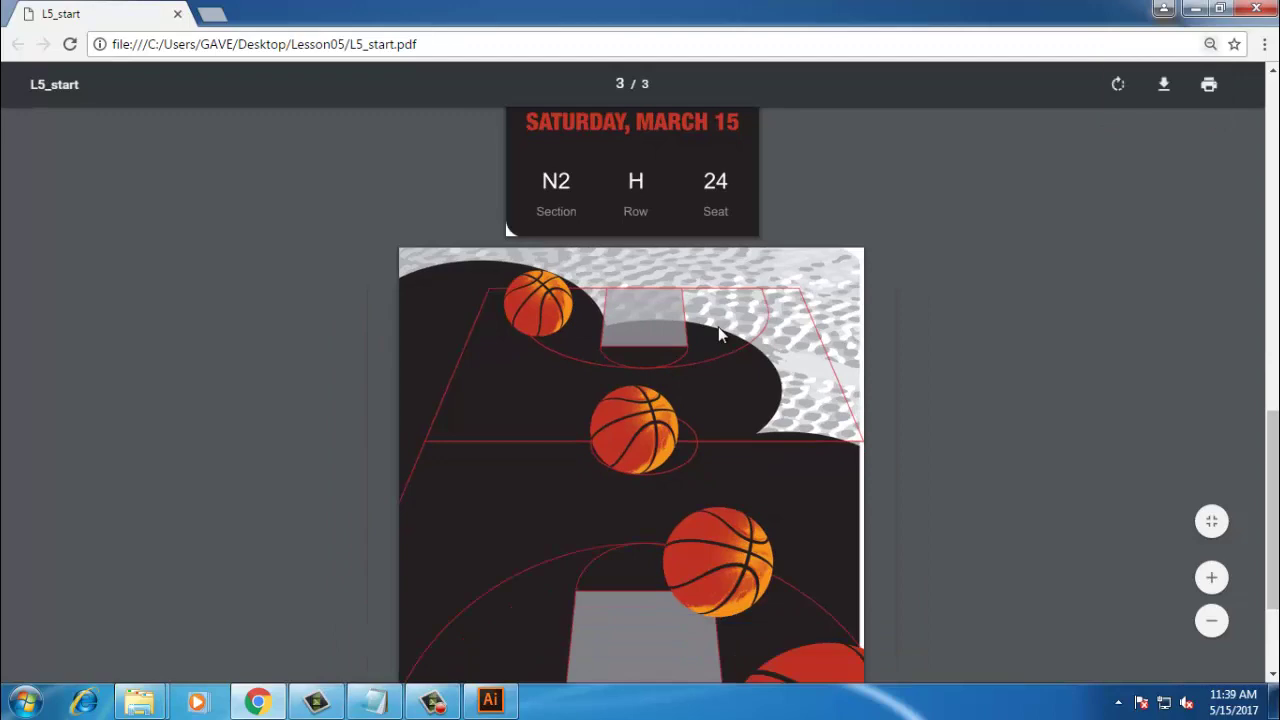
pyautogui.scroll(12, 1018, 382)
pyautogui.scroll(-15, 916, 370)
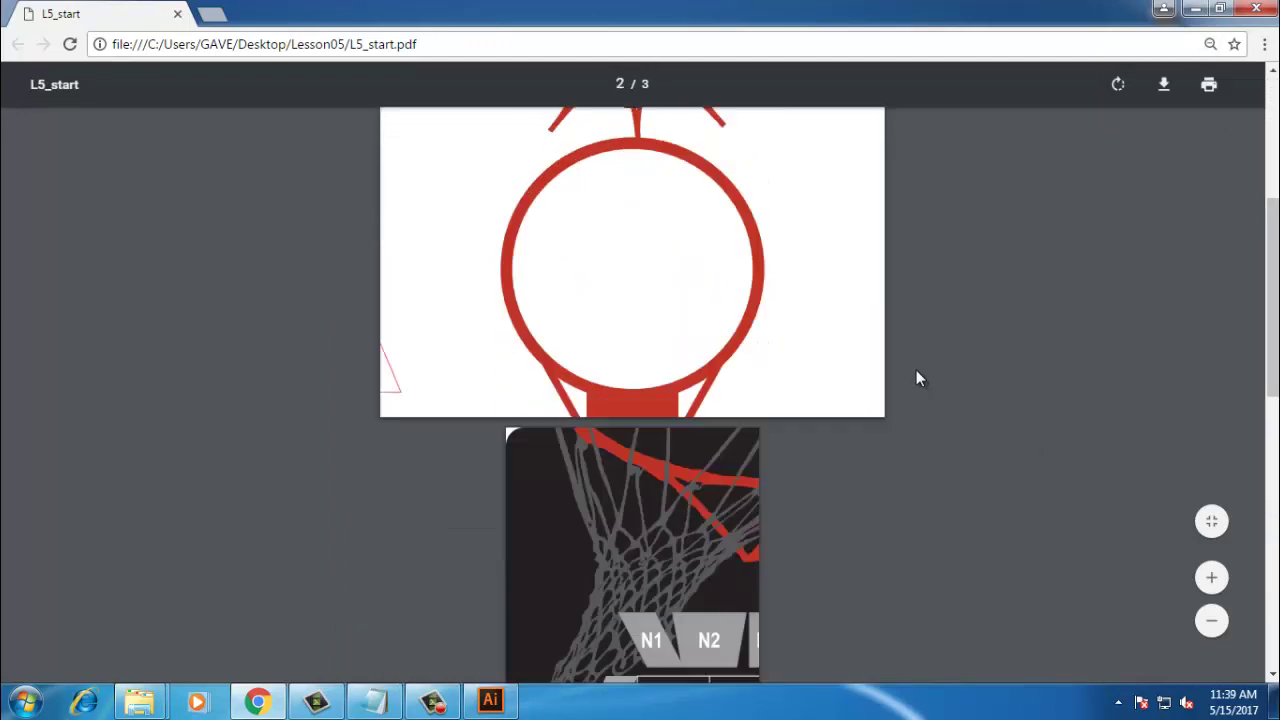
pyautogui.scroll(-1, 645, 509)
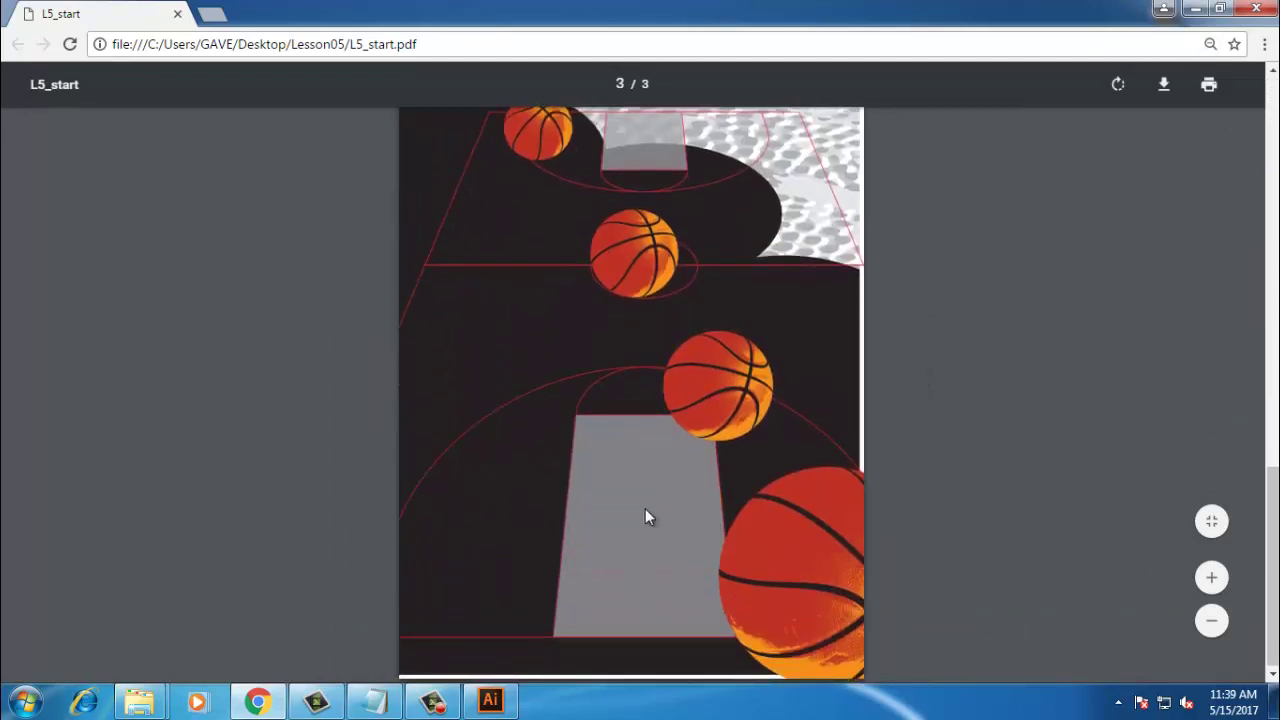